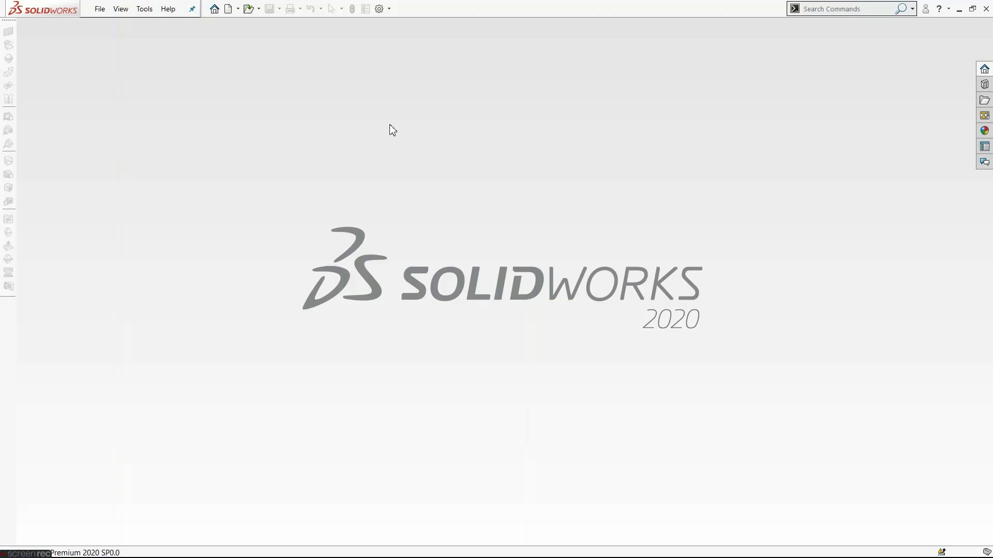
Step: Create a new part document and start a sketch on the Top Plane
click(228, 9)
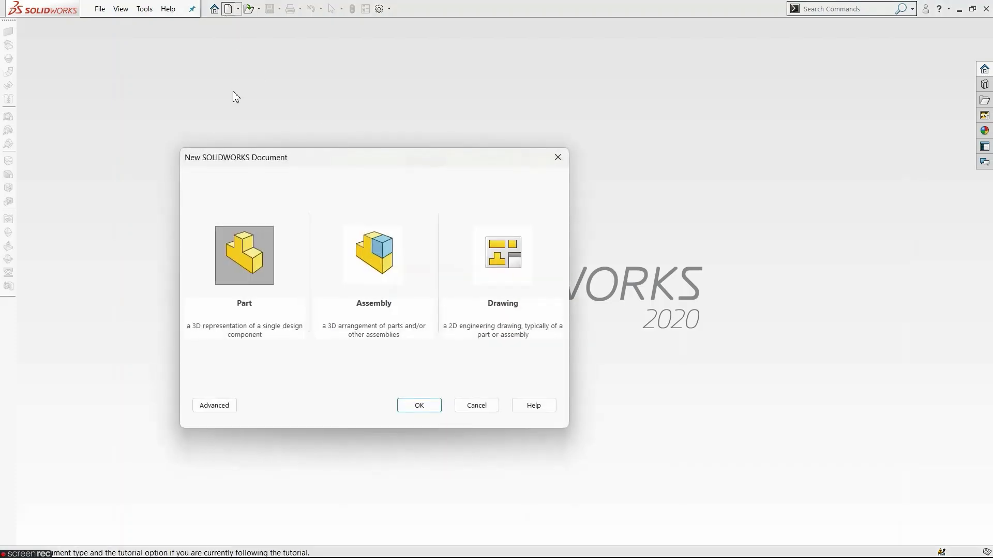
click(419, 406)
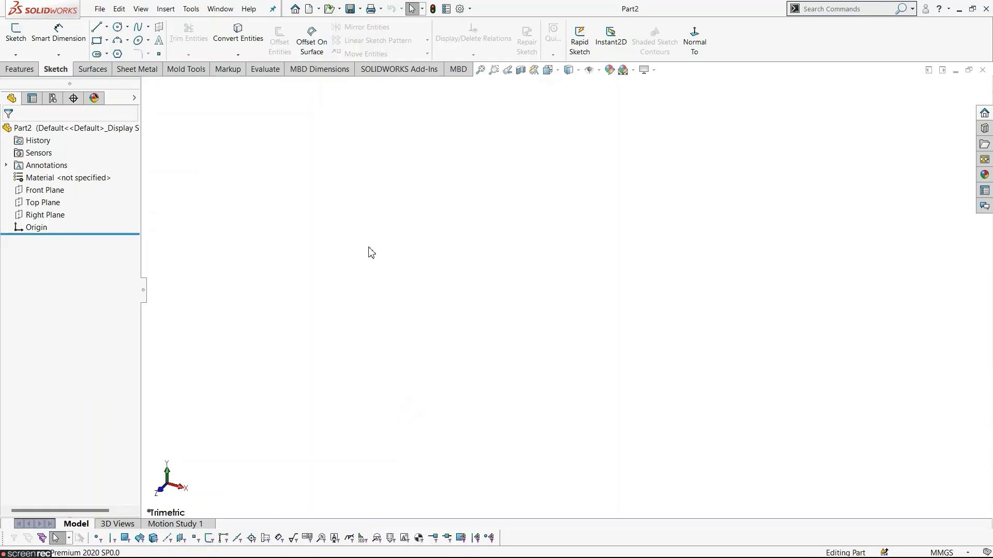
click(54, 191)
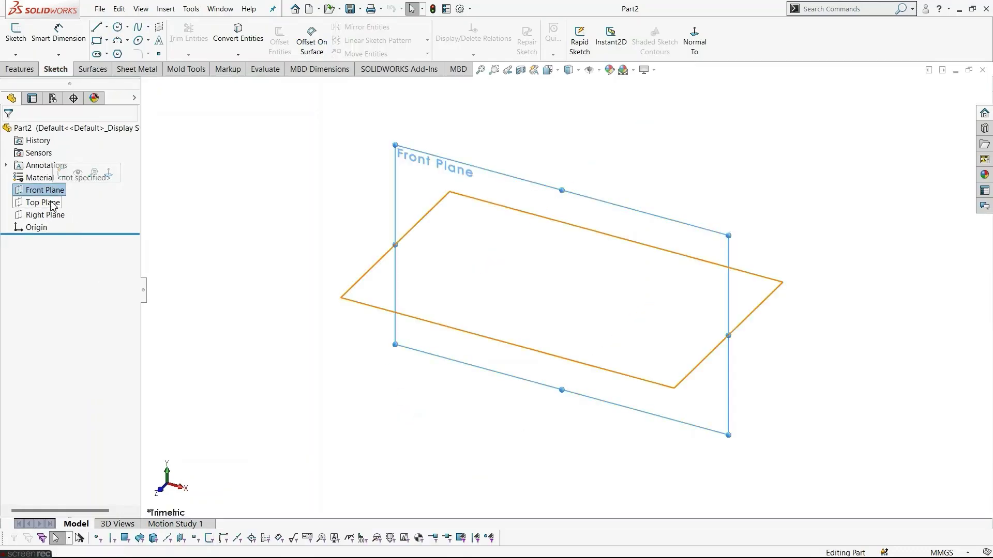
click(52, 203)
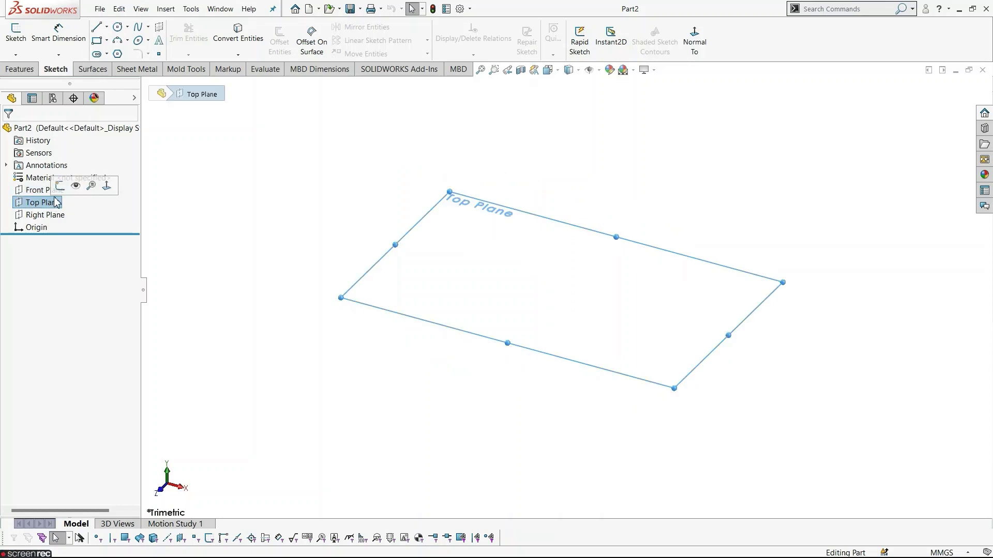
click(60, 189)
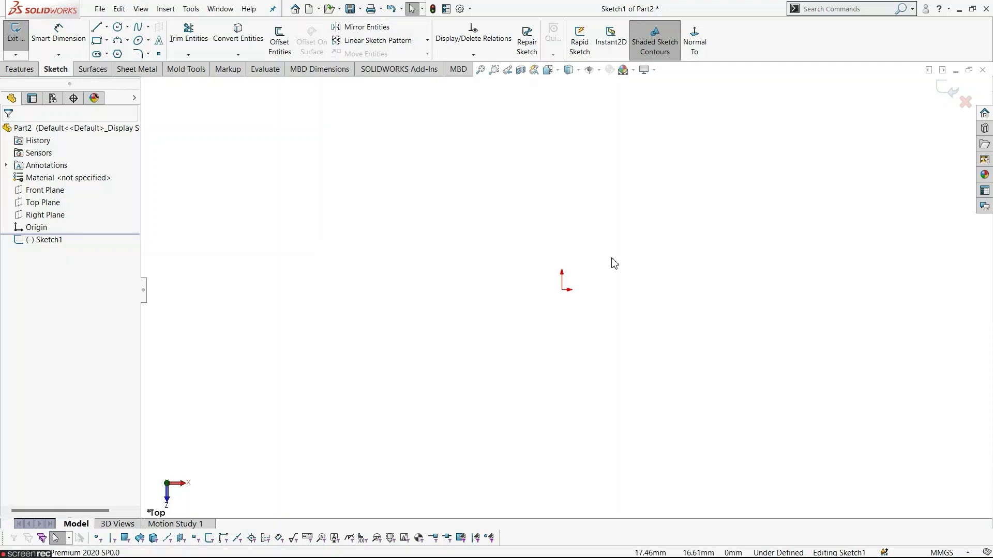
Step: Draw a center rectangle from the origin out to a corner and fit it in view
click(107, 40)
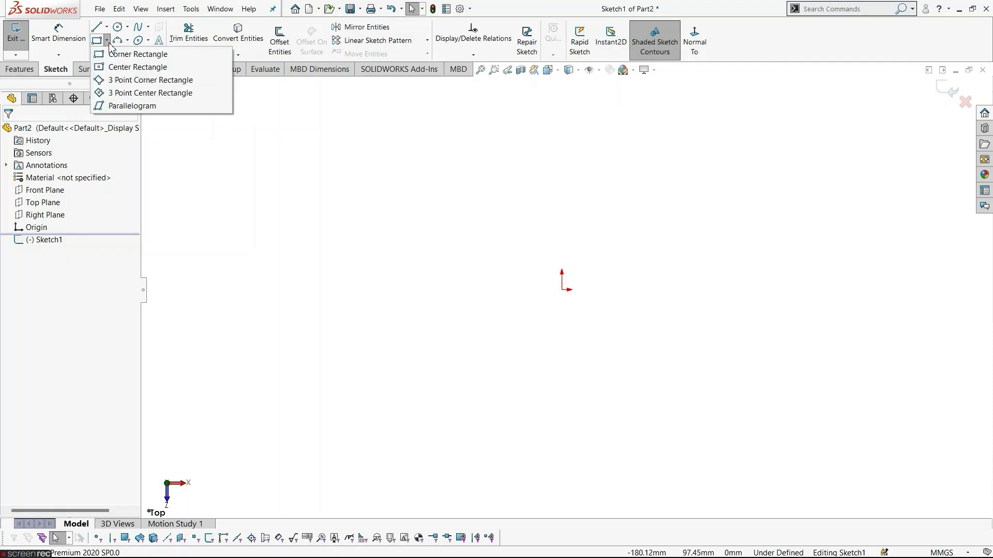
click(119, 68)
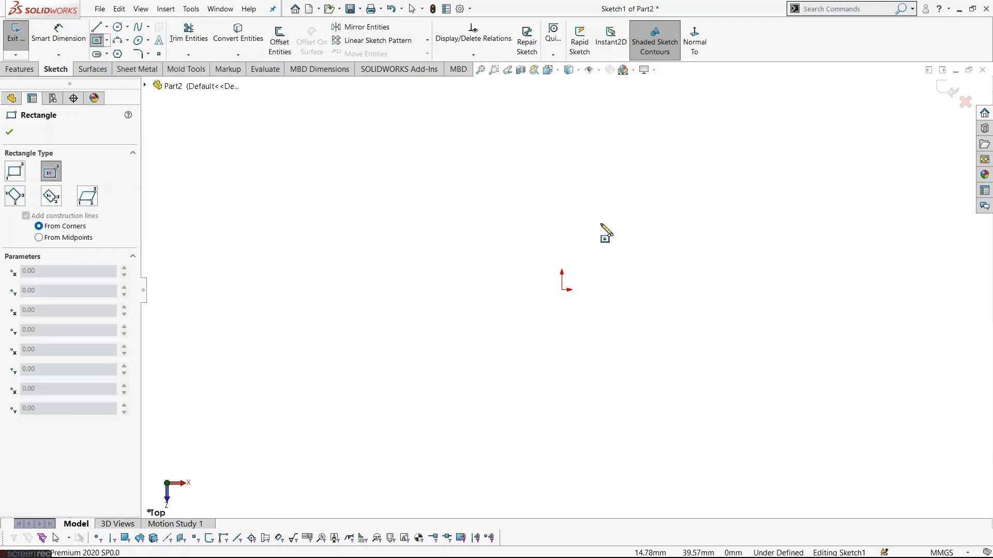
click(562, 289)
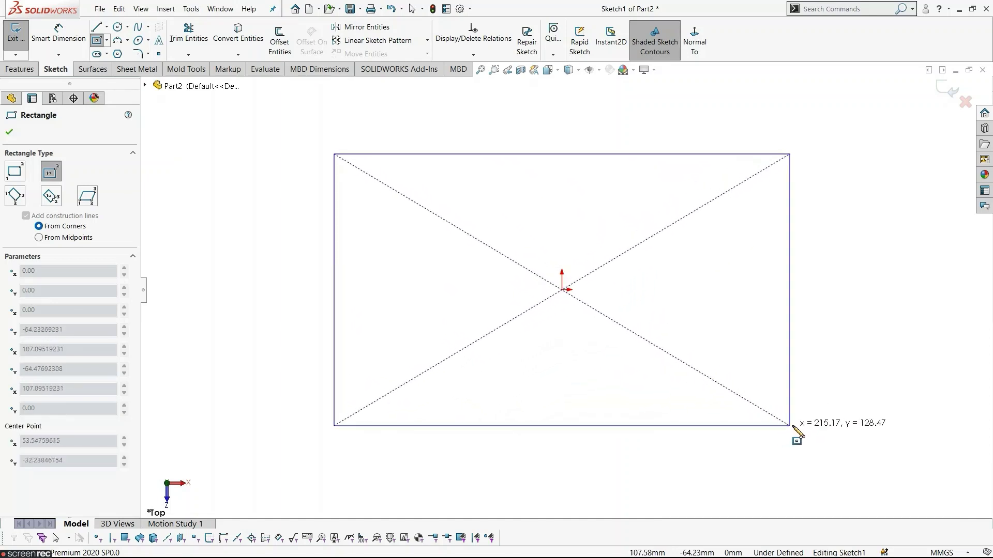
click(799, 425)
key(Escape)
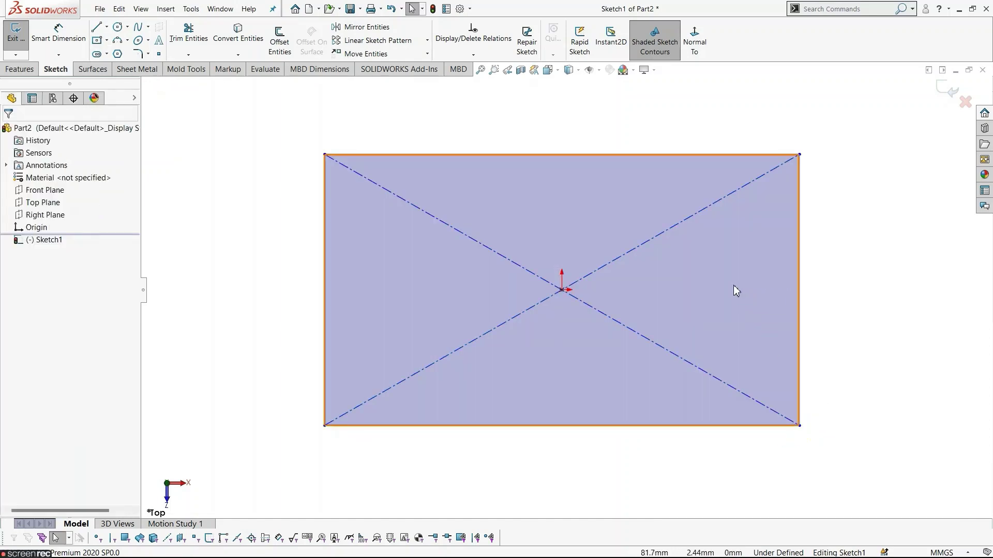
key(z)
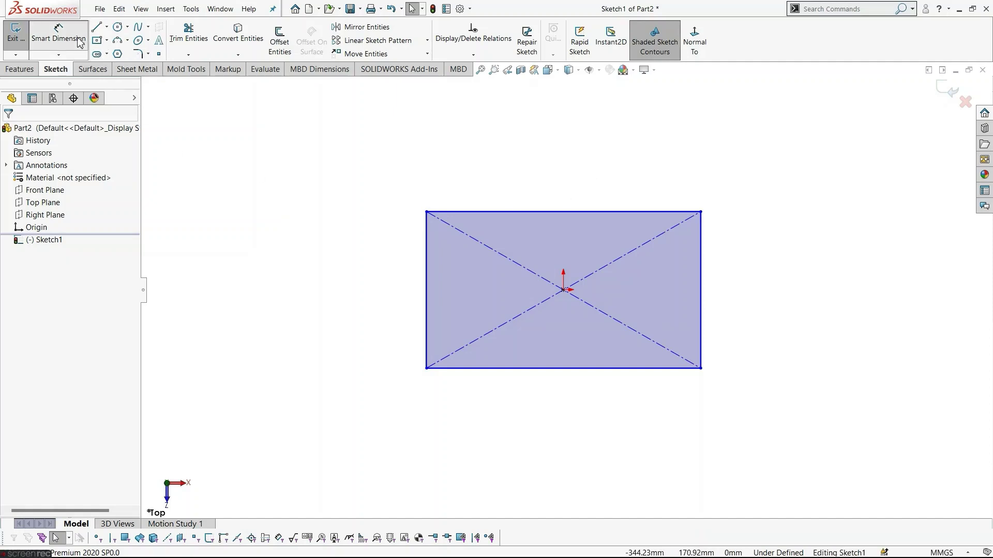
Step: Dimension the rectangle's top edge to 230 and its left edge to 105
click(58, 35)
click(561, 212)
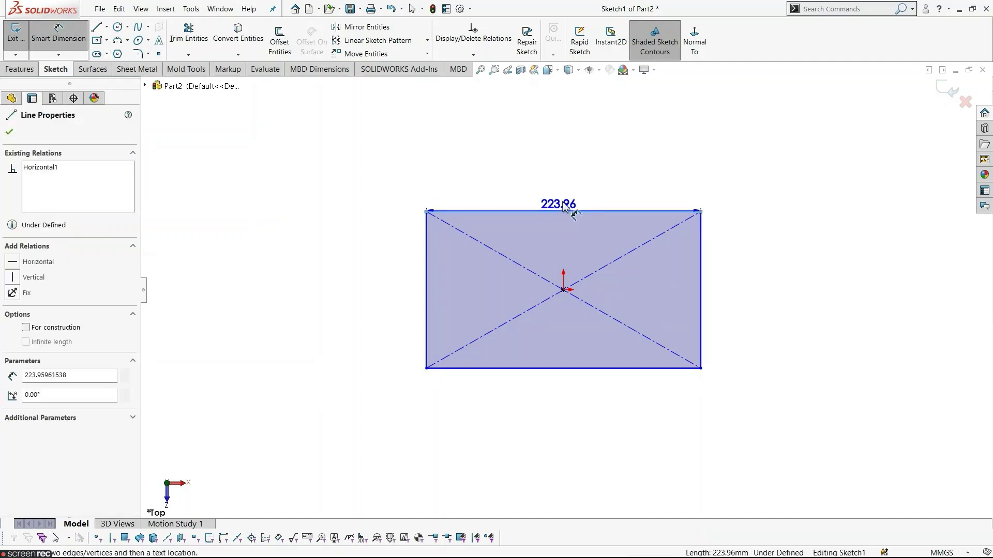
click(604, 168)
text(230)
key(Return)
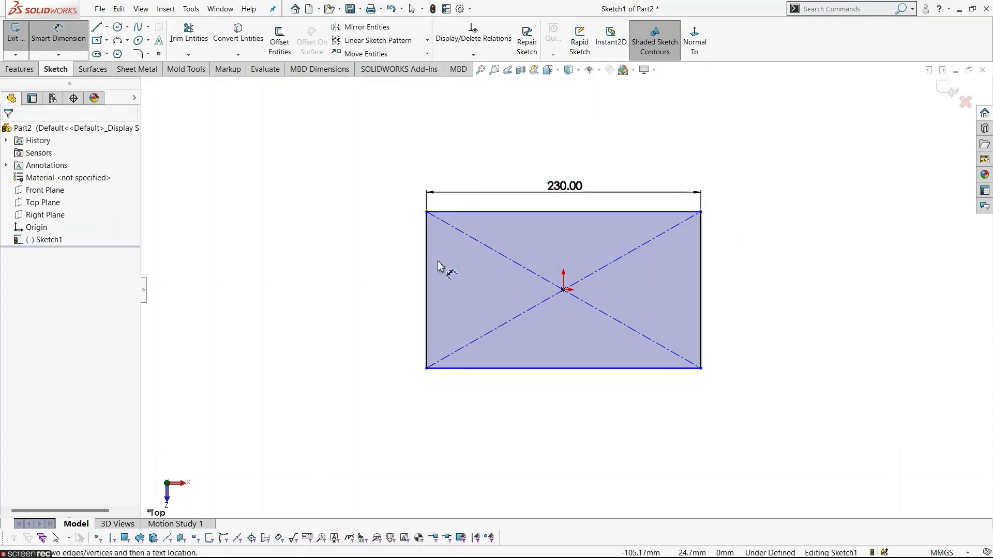
click(426, 266)
click(409, 283)
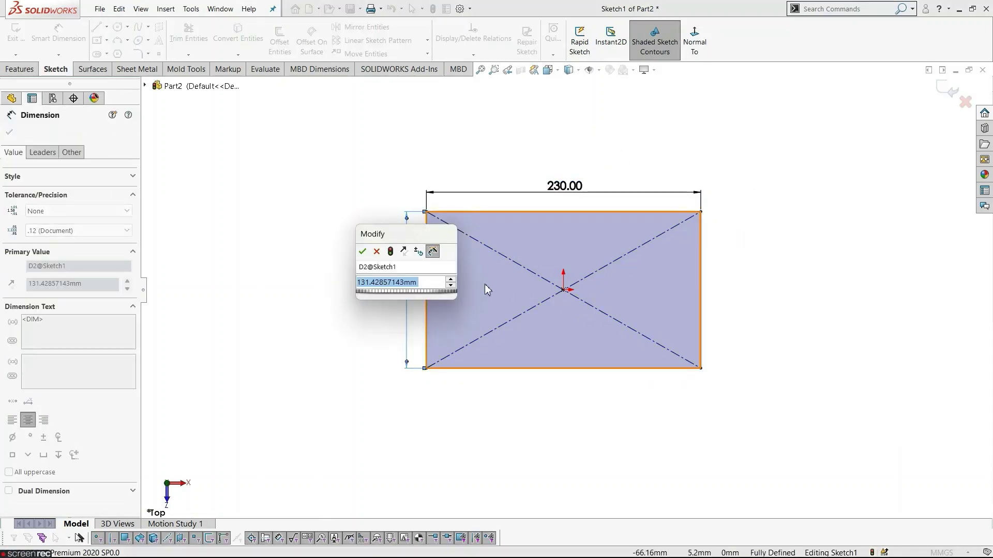
text(130)
key(Return)
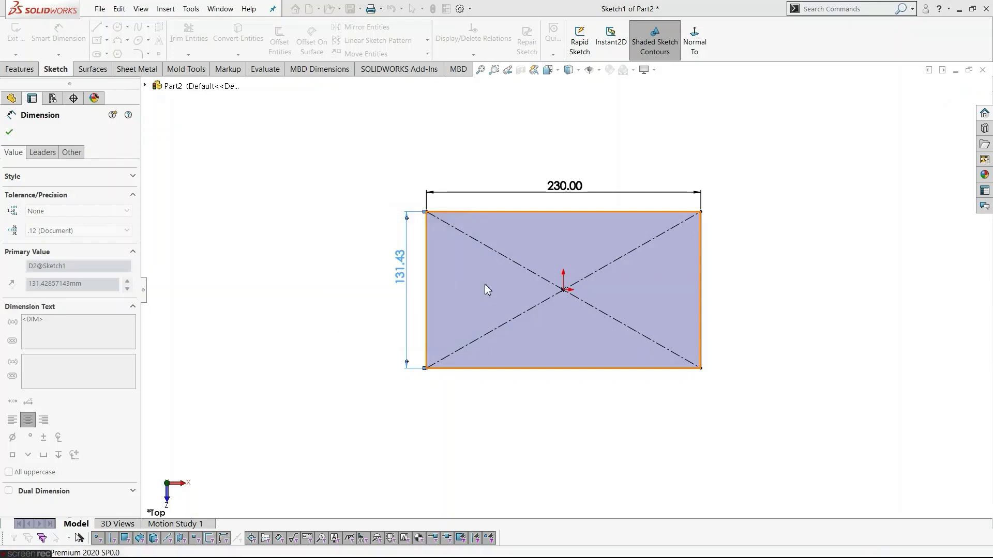
click(543, 410)
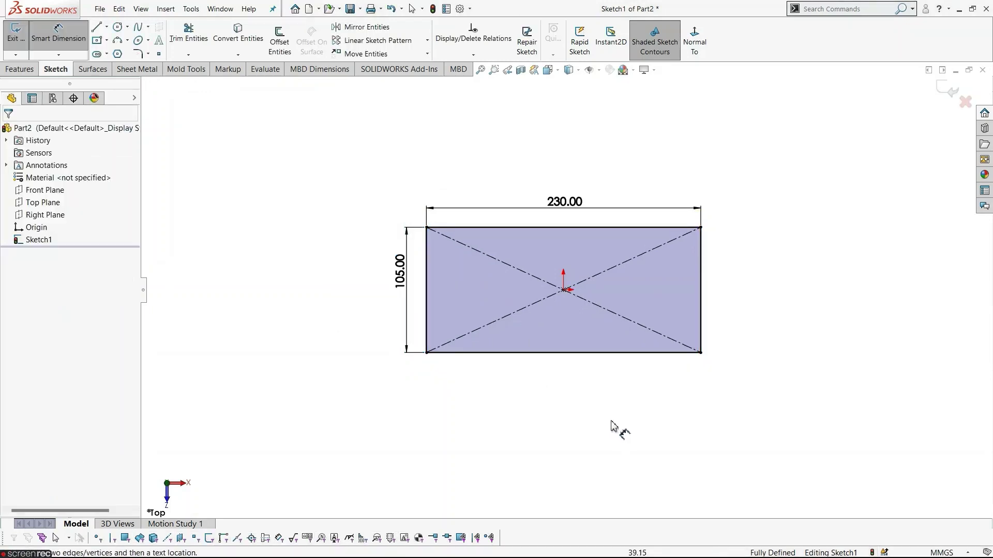
scroll(679, 356, down, 1)
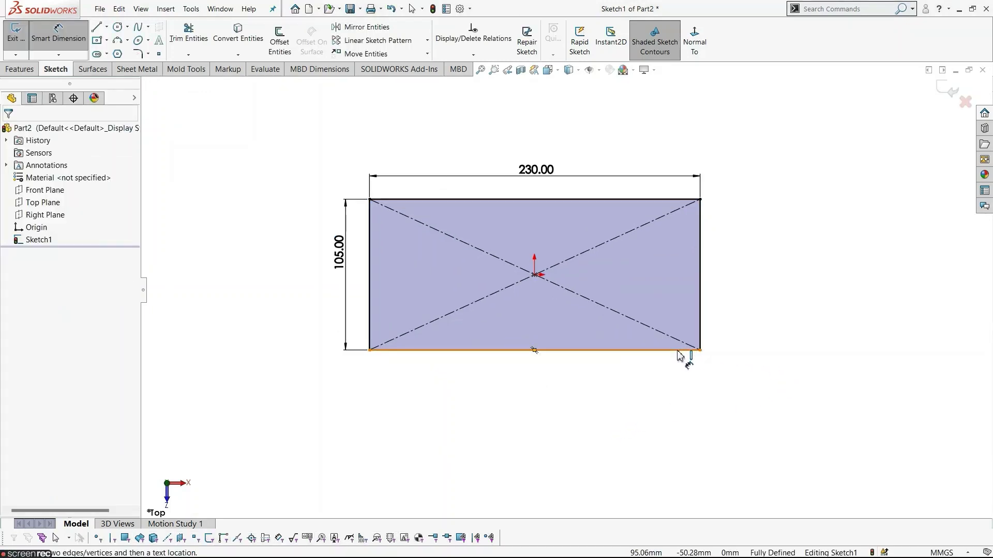
Step: Make the rectangle's left, right and bottom edges construction geometry, excluding the top edge
key(Escape)
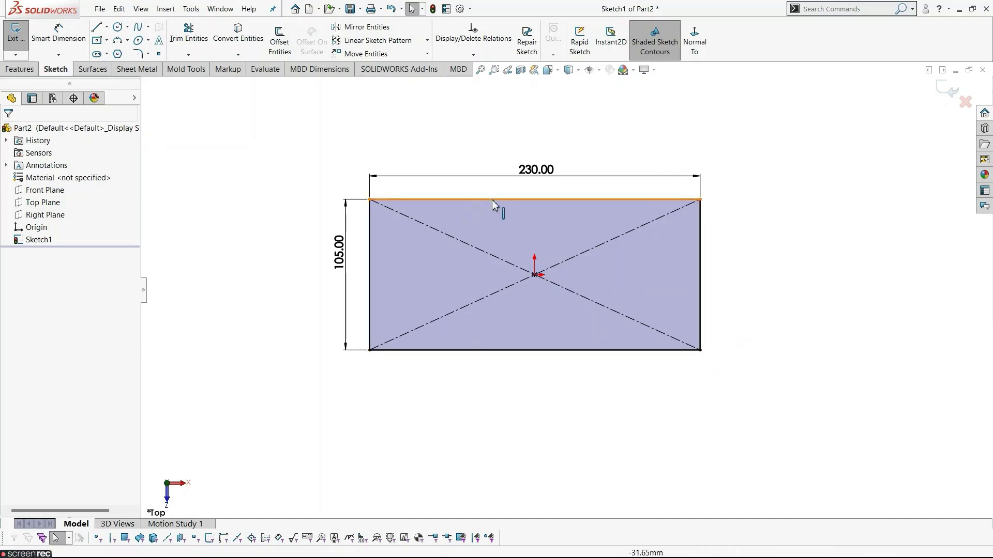
right_click(701, 265)
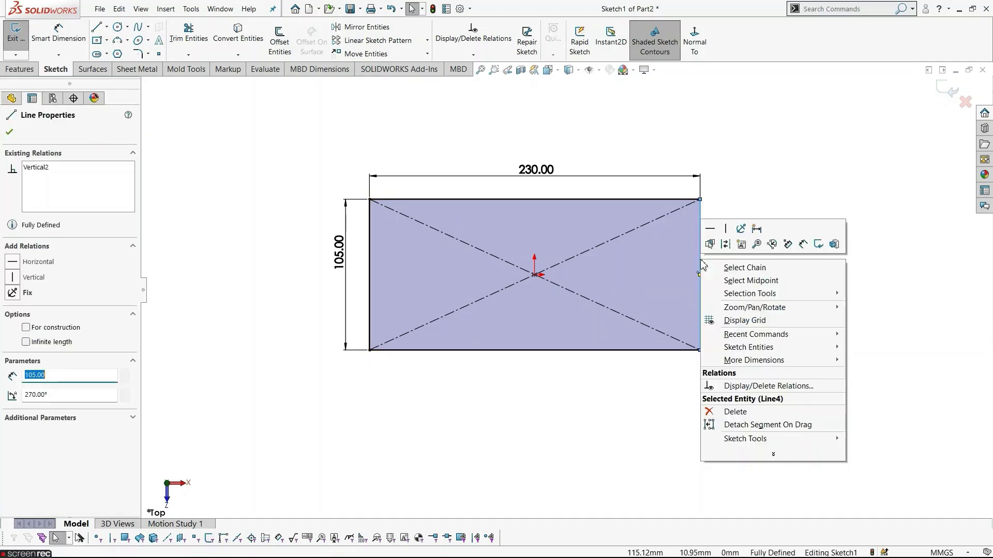
click(745, 268)
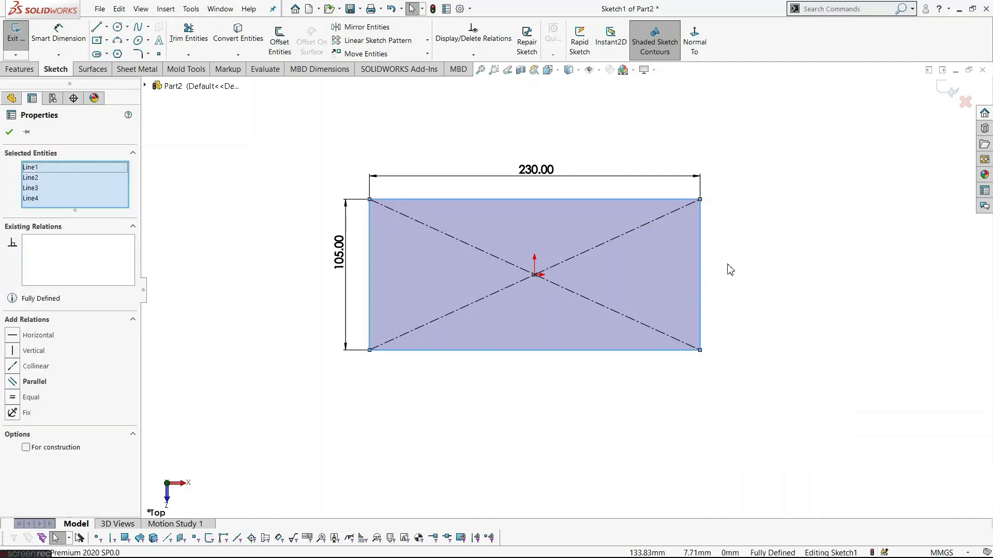
ctrl+click(632, 200)
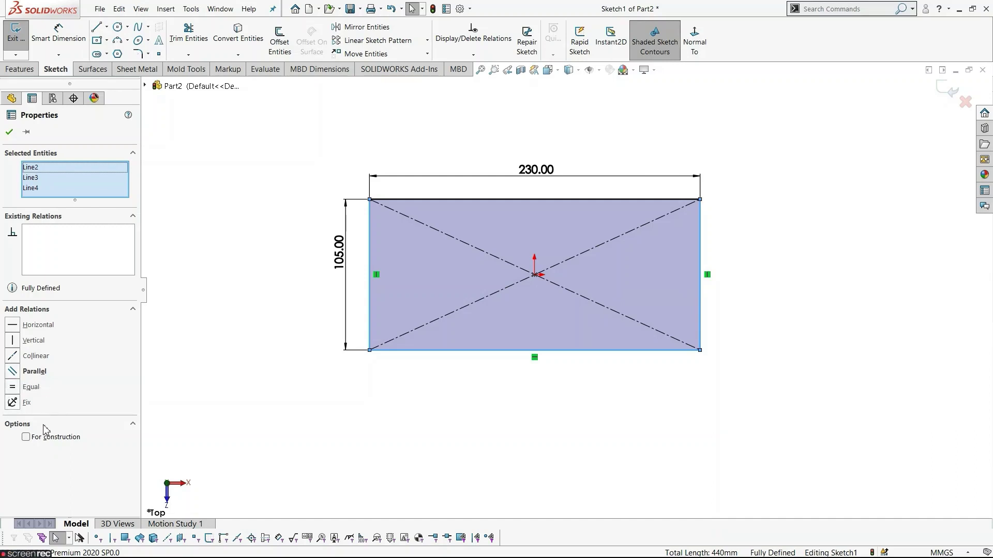
click(27, 437)
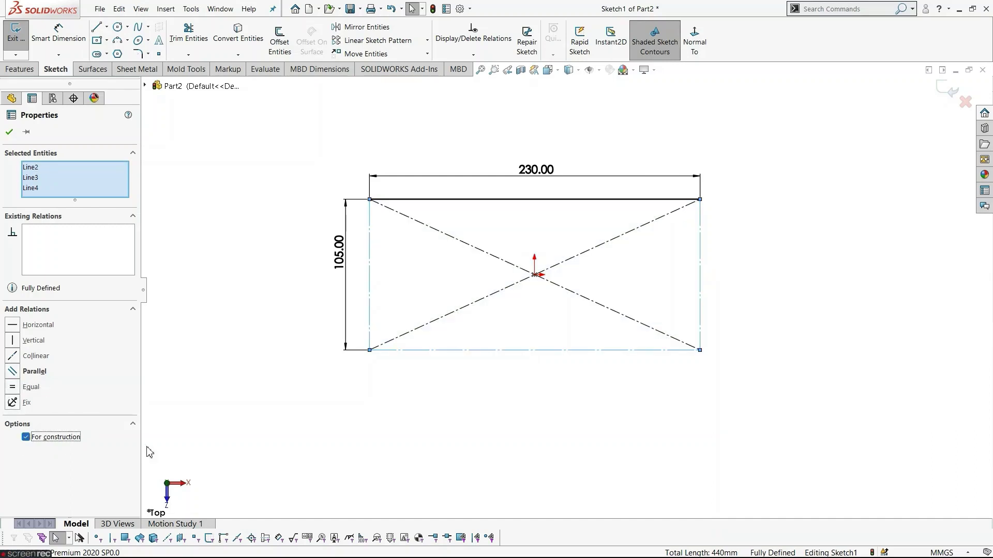
click(317, 423)
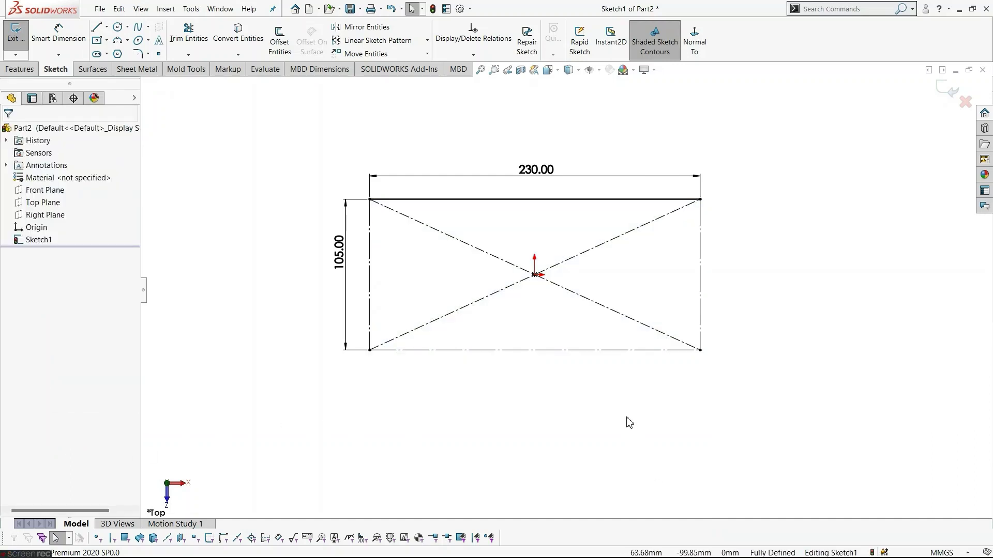
Step: Draw a shallow 3-point arc between the side lines, sagging to the bottom line
click(118, 39)
scroll(390, 379, down, 2)
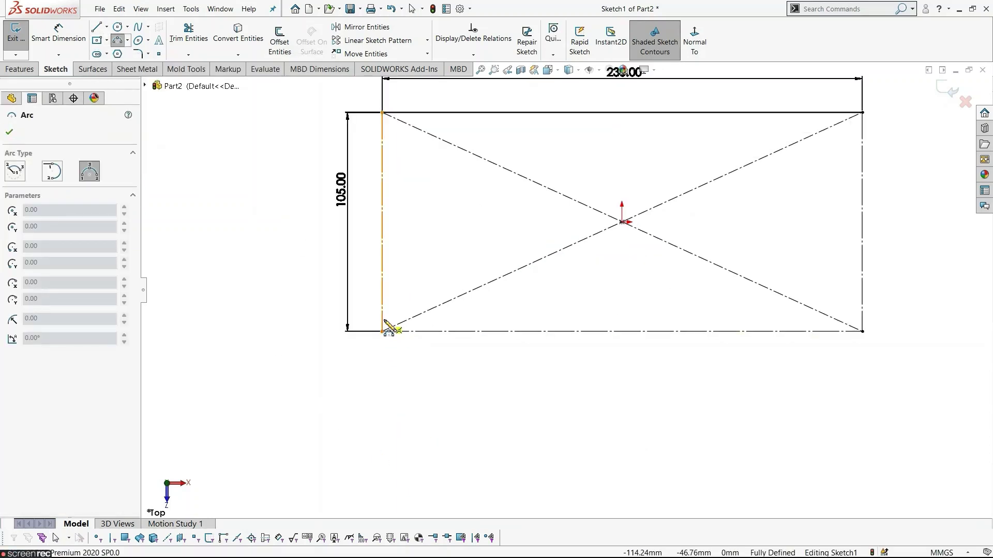
click(382, 318)
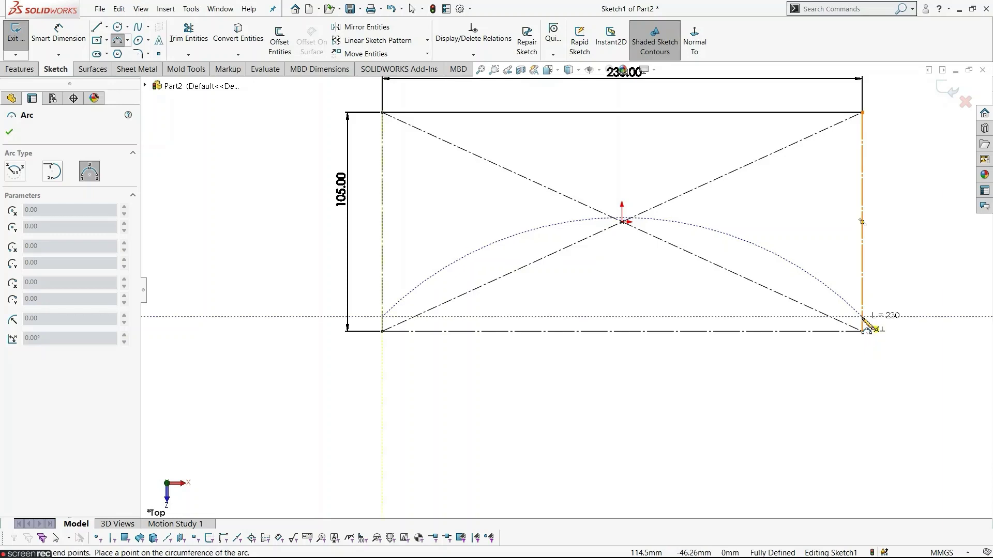
click(862, 317)
click(622, 333)
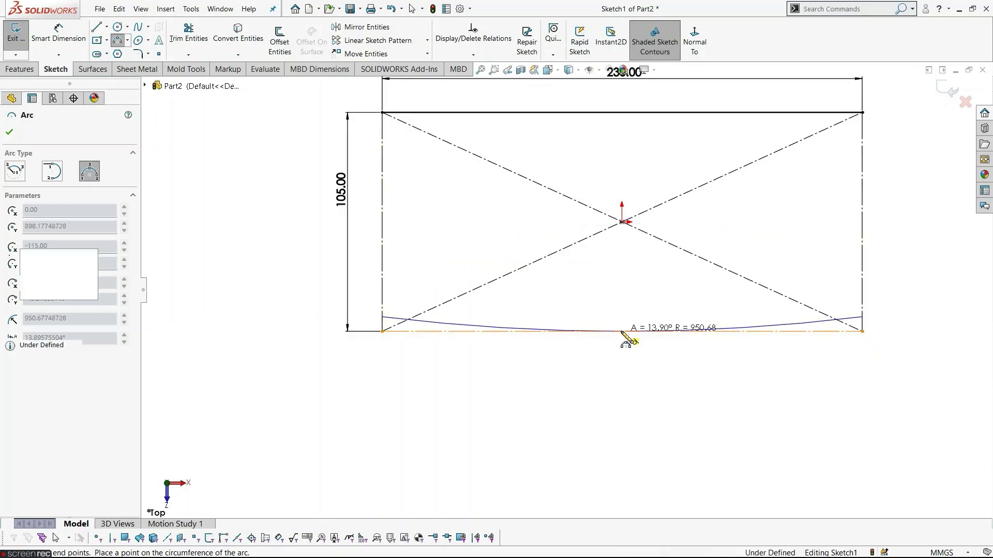
key(Escape)
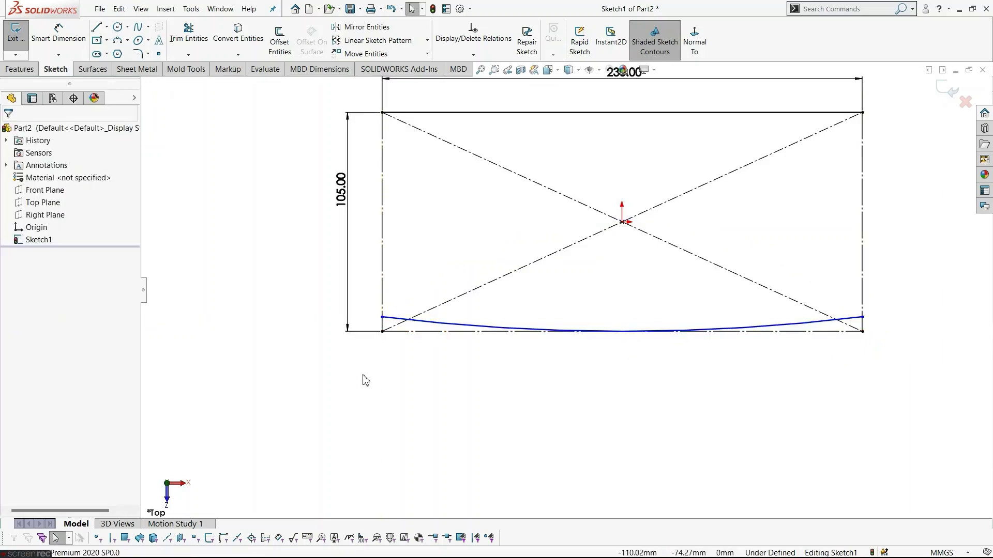
click(58, 35)
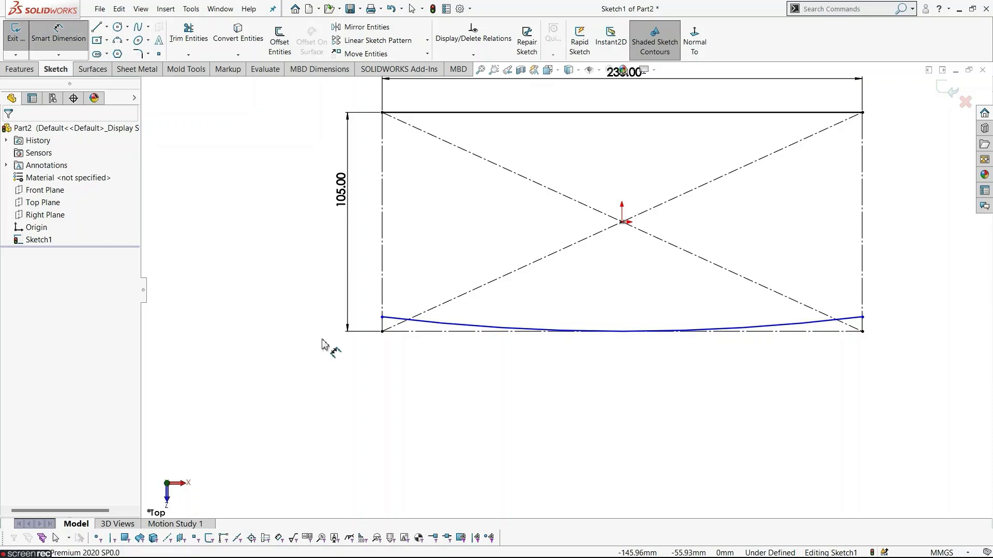
Step: Dimension the arc's left end 5 mm above the bottom-left corner
click(381, 331)
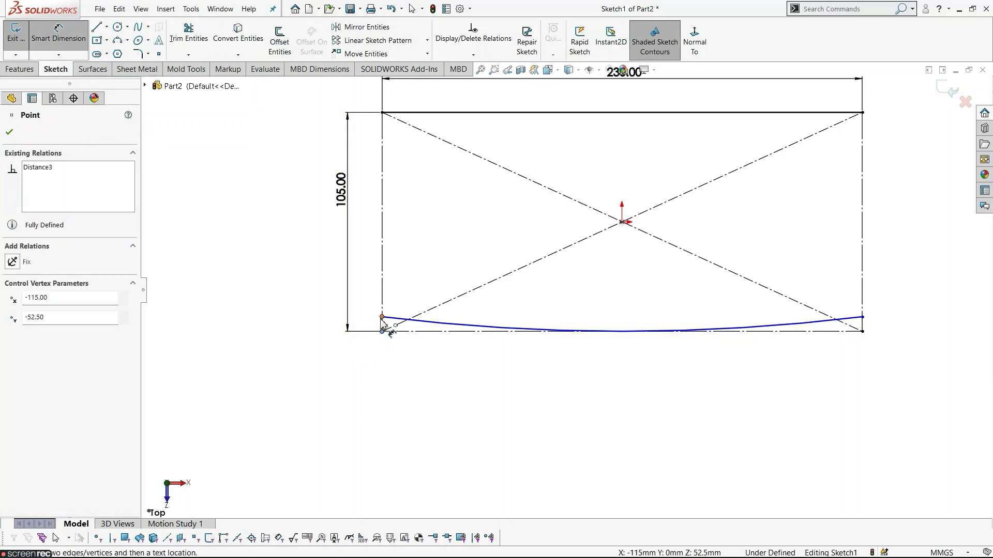
click(382, 317)
click(355, 294)
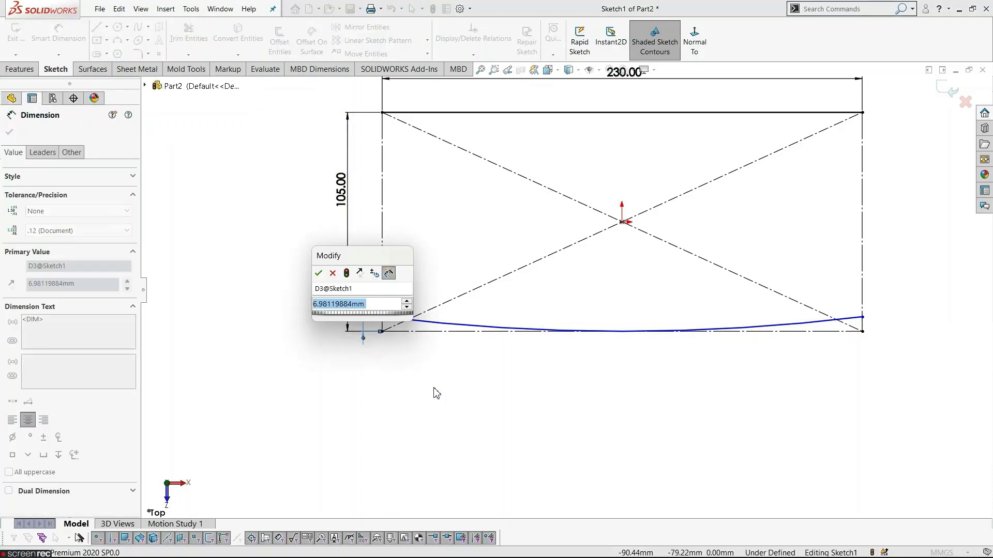
text(5)
key(Return)
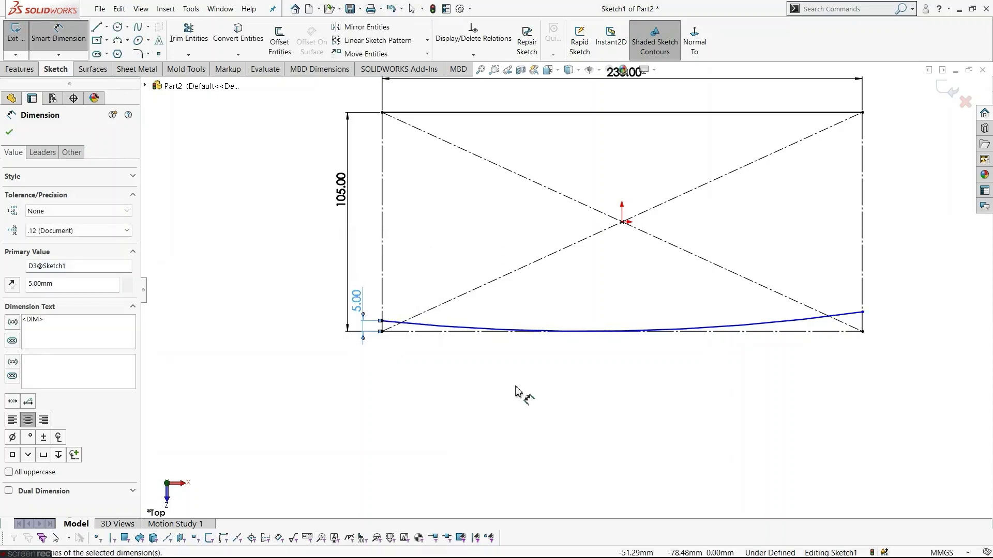
key(Escape)
Step: Add a 5 mm height dimension at the arc's right end, then delete it
click(862, 313)
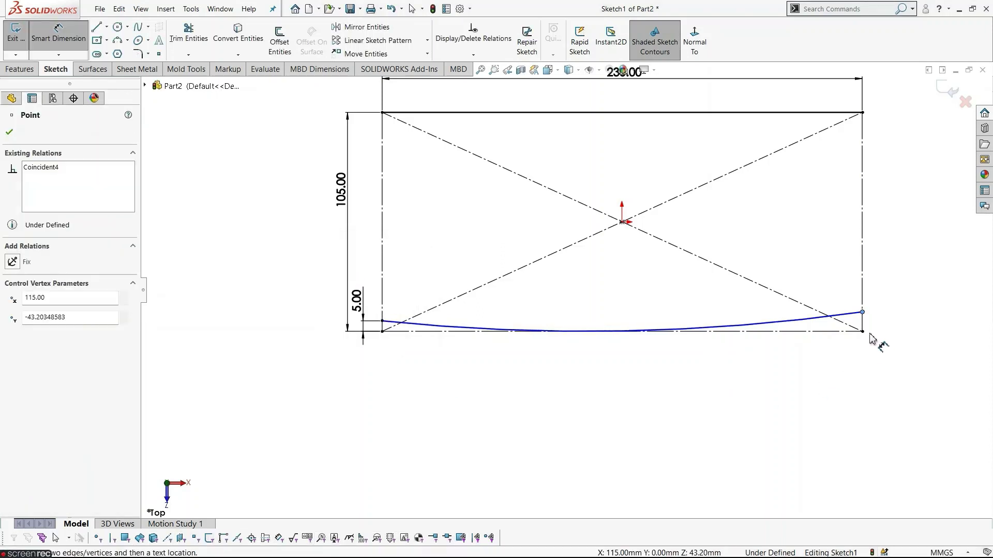
click(862, 332)
click(882, 336)
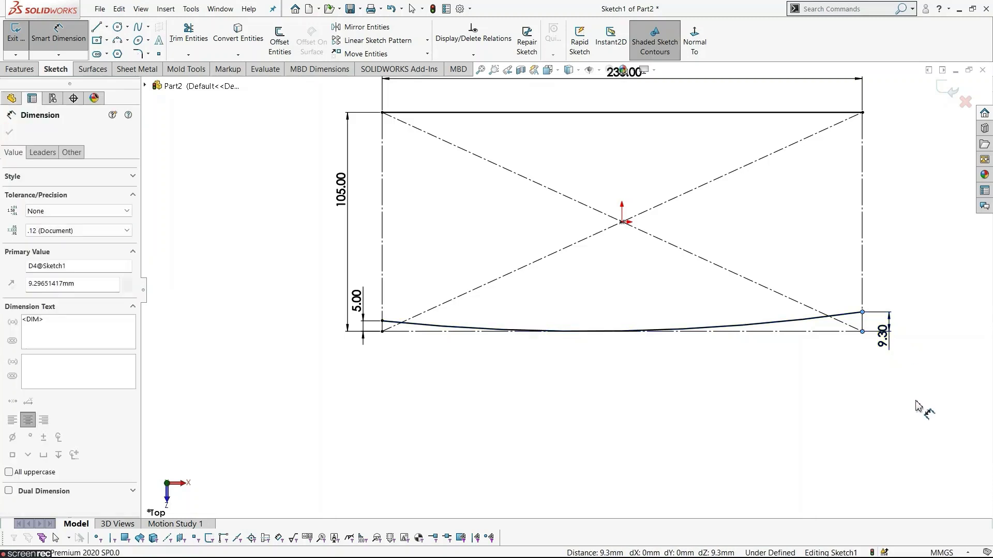
text(5)
key(Return)
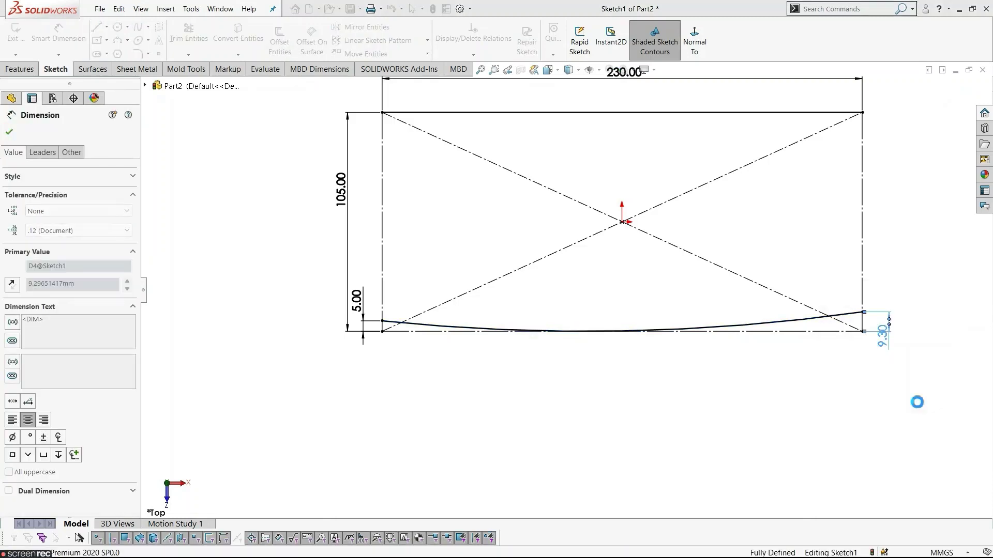
key(Escape)
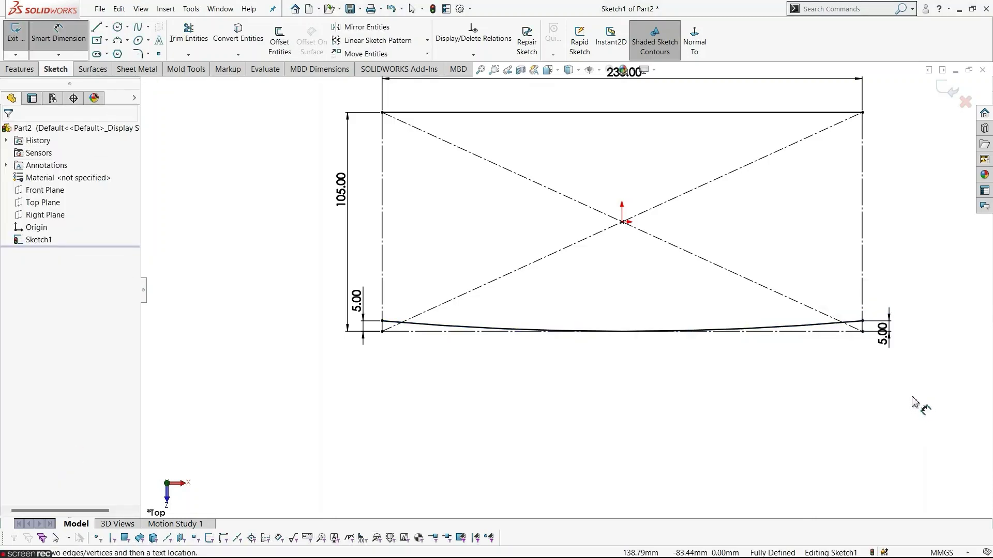
key(Escape)
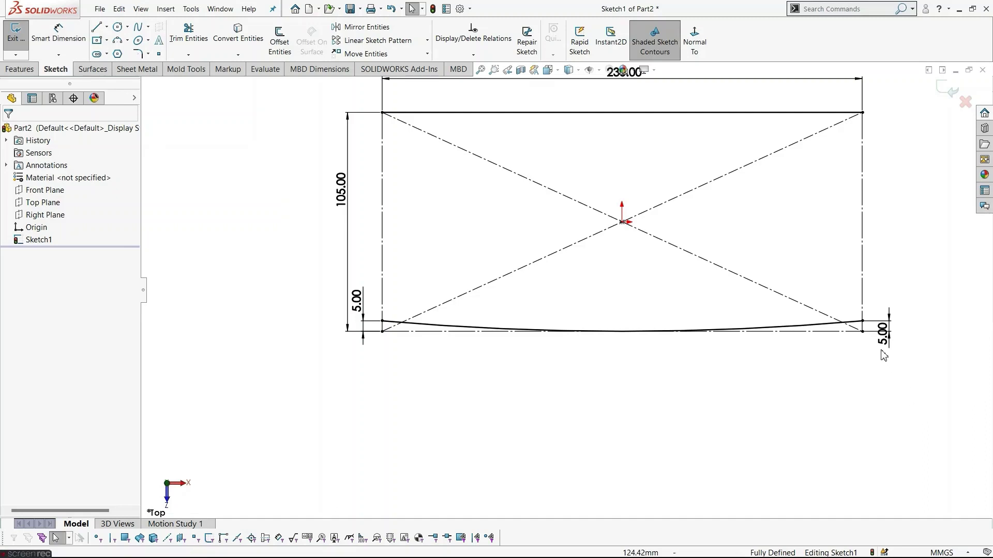
drag(882, 334, 814, 416)
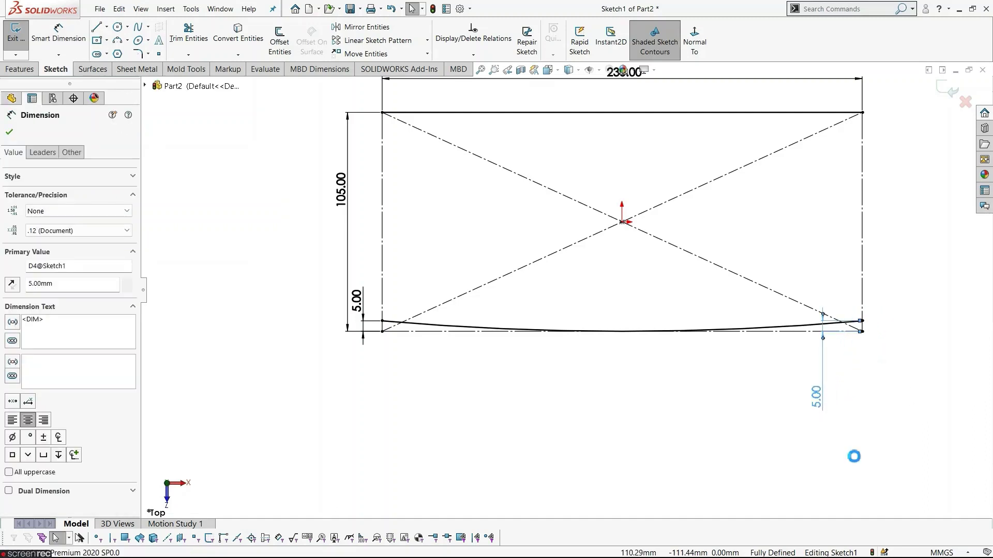
key(Delete)
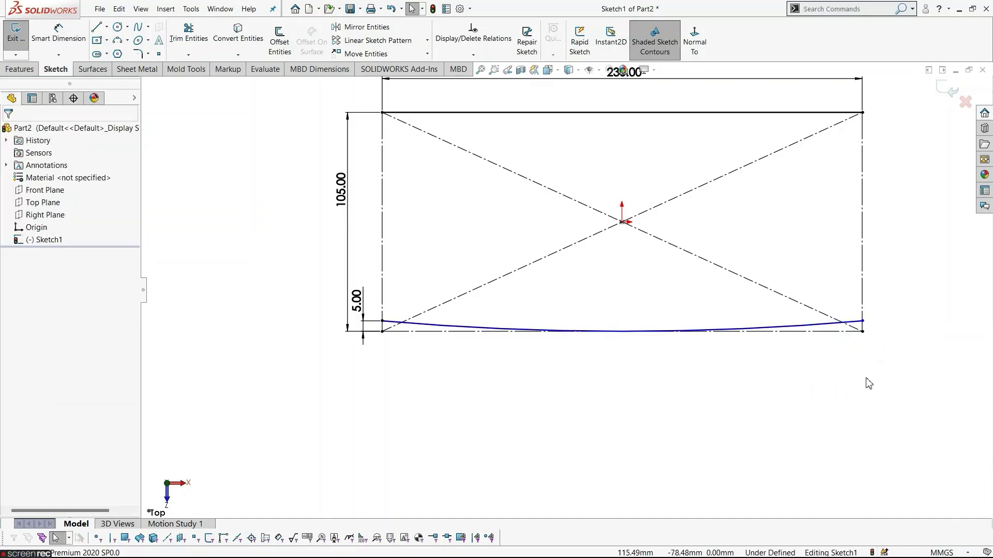
Step: Attempt a horizontal relation on the arc's endpoints and dismiss the invalid-relation error
click(862, 321)
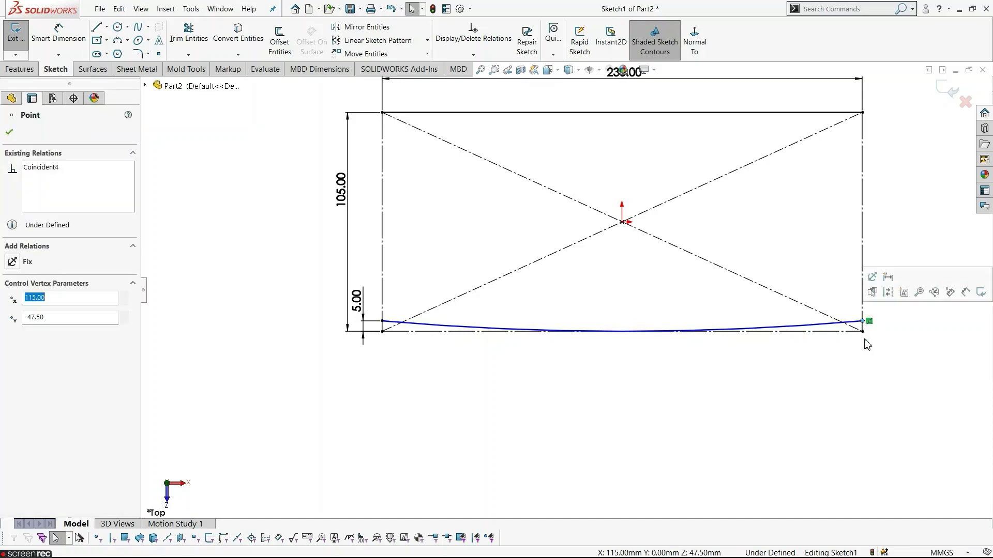
ctrl+click(383, 322)
click(418, 277)
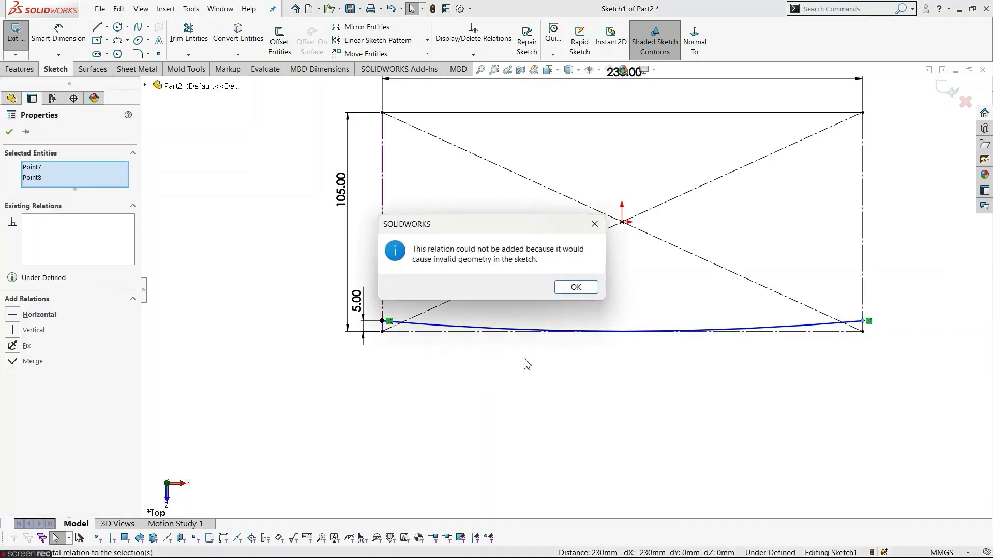
key(Return)
click(500, 406)
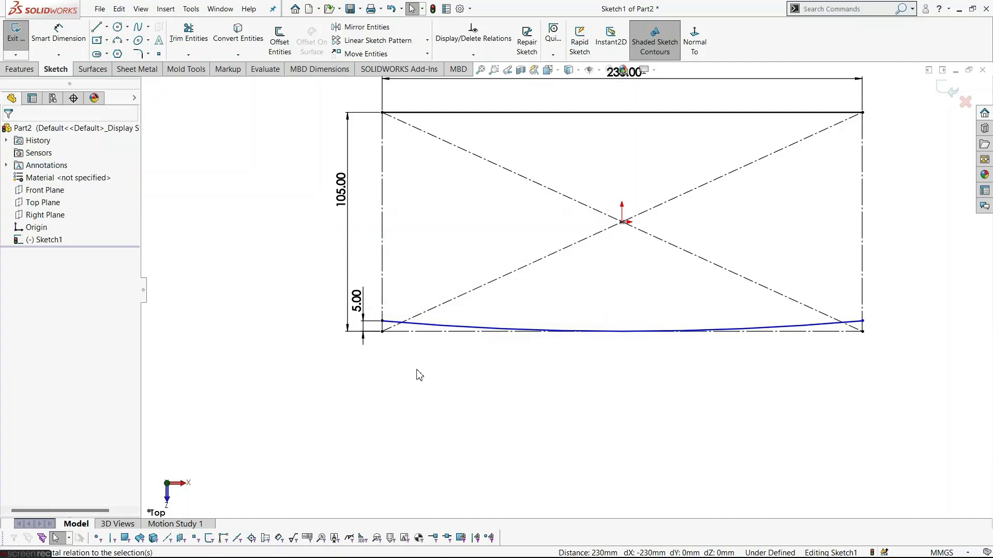
Step: Reselect both arc endpoints and make them horizontal to each other
click(386, 324)
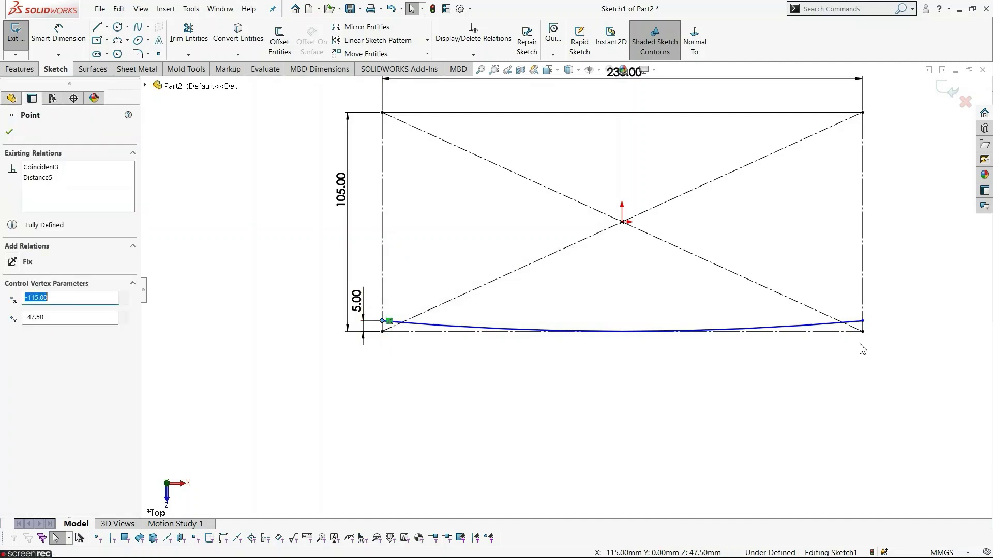
ctrl+click(862, 321)
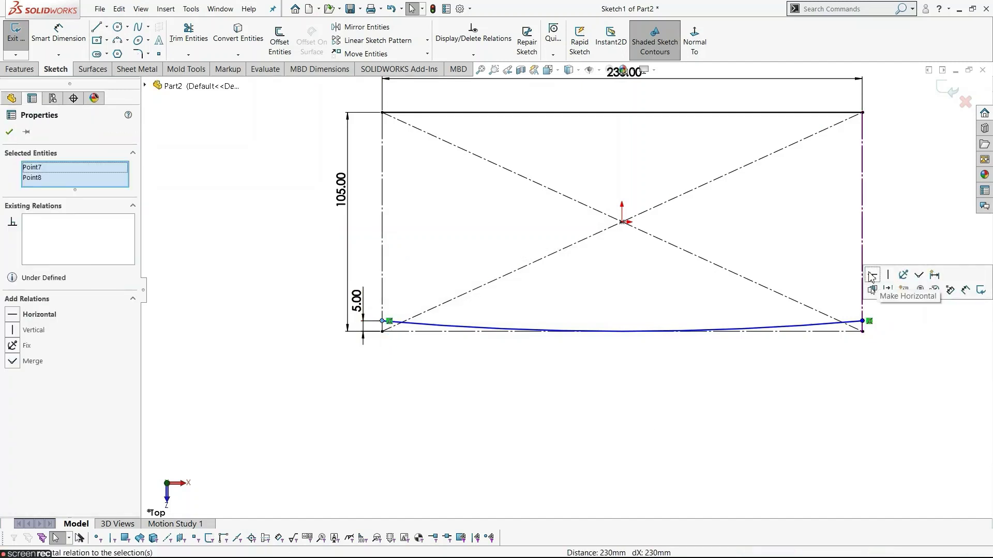
click(885, 287)
click(858, 380)
scroll(750, 406, up, 3)
scroll(732, 229, down, 4)
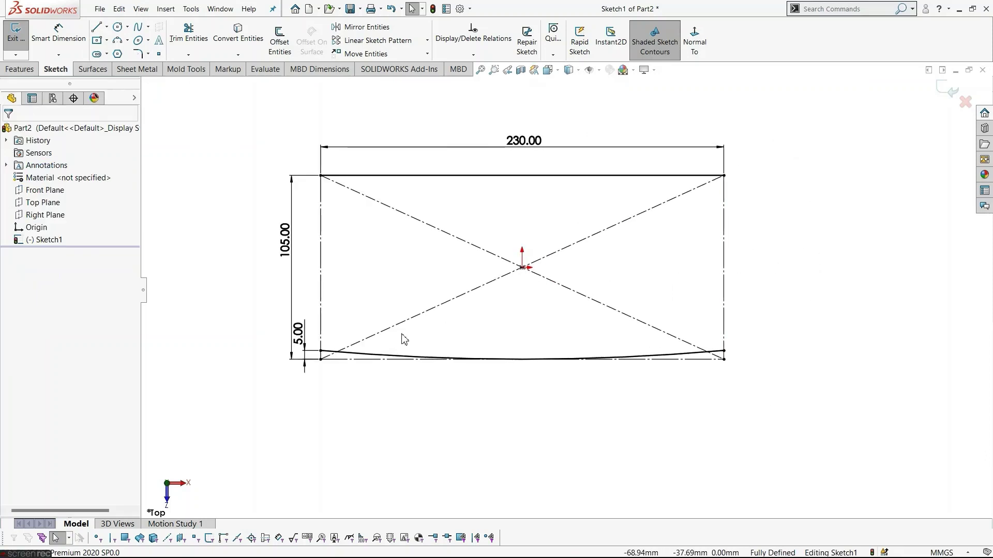
Step: Draw a vertical line from the arc's left end up to the top-left corner
key(l)
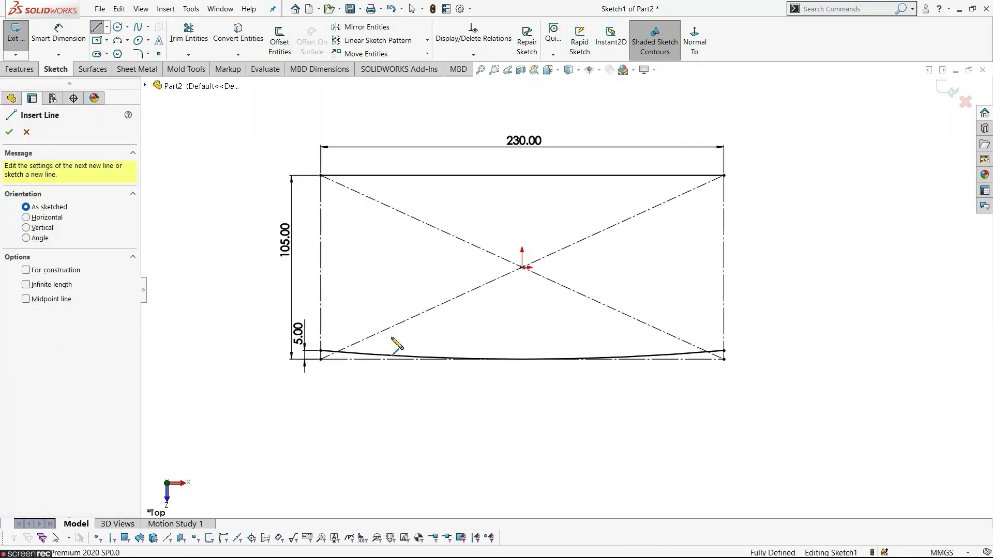
click(321, 351)
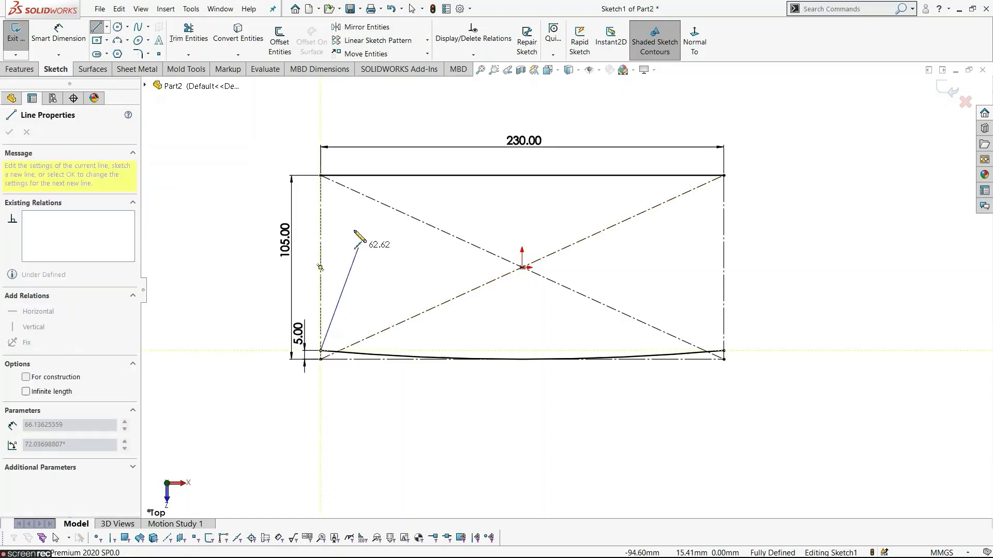
click(320, 175)
key(Escape)
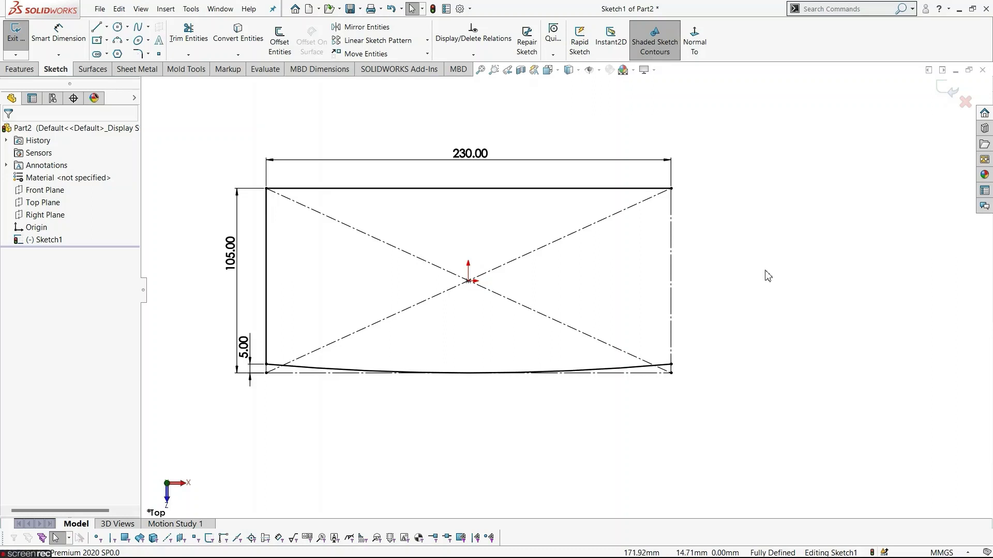
Step: Draw the handle's top line, short end and bottom edge from the blade's top-right corner
click(97, 29)
scroll(745, 237, up, 2)
scroll(636, 257, down, 3)
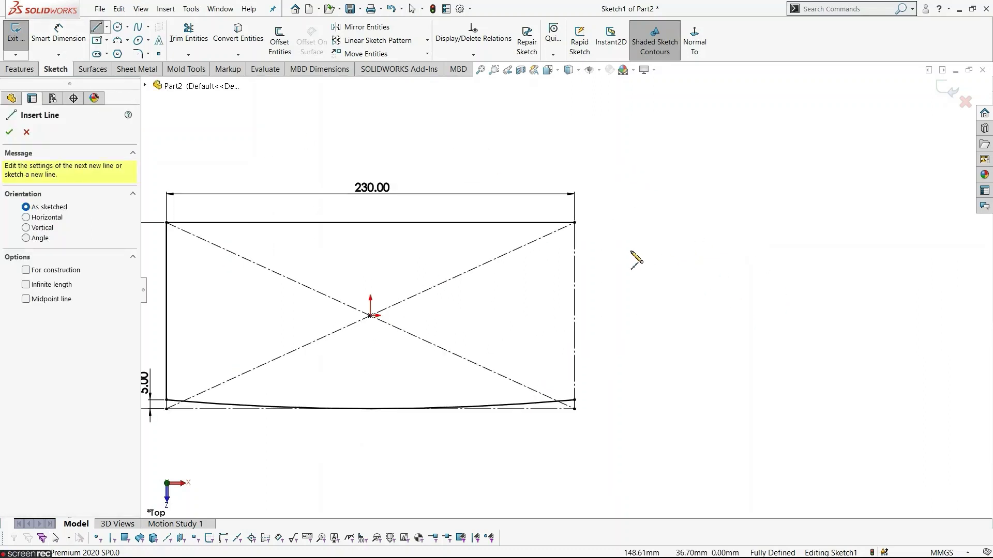
click(575, 224)
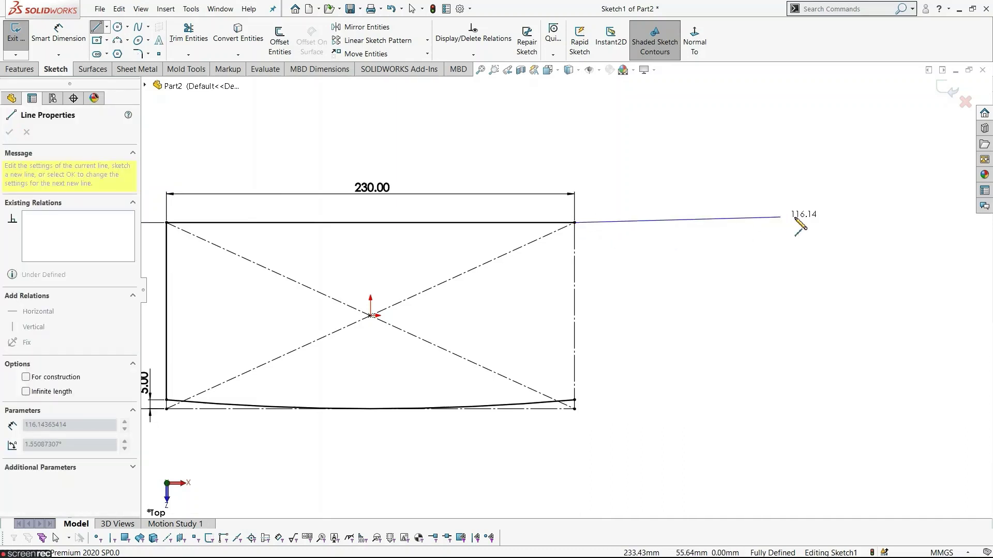
click(830, 223)
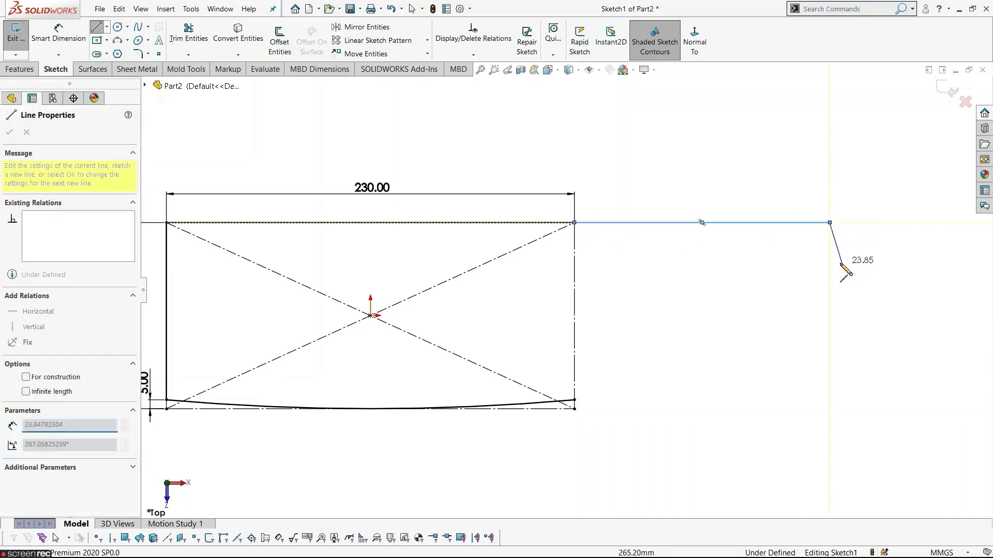
click(829, 262)
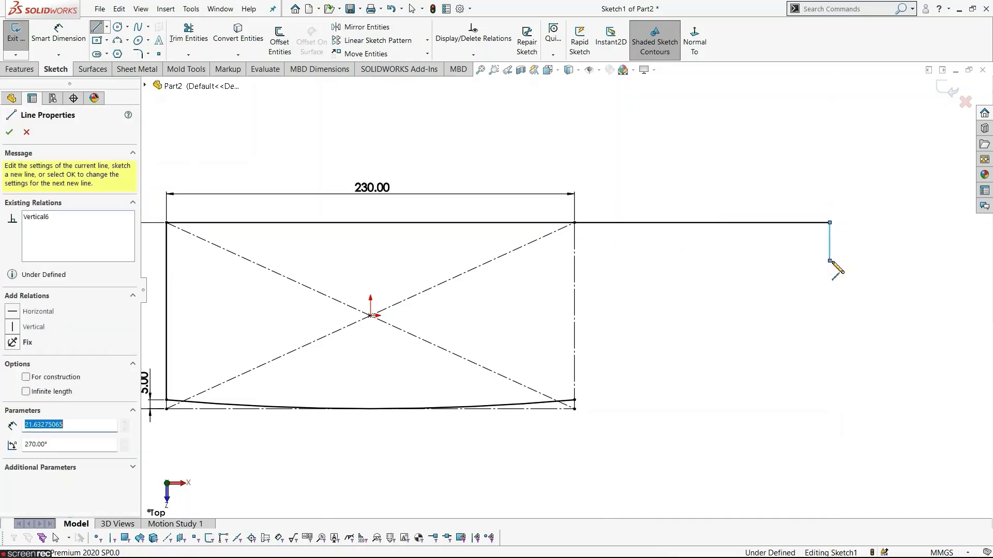
click(611, 261)
key(Escape)
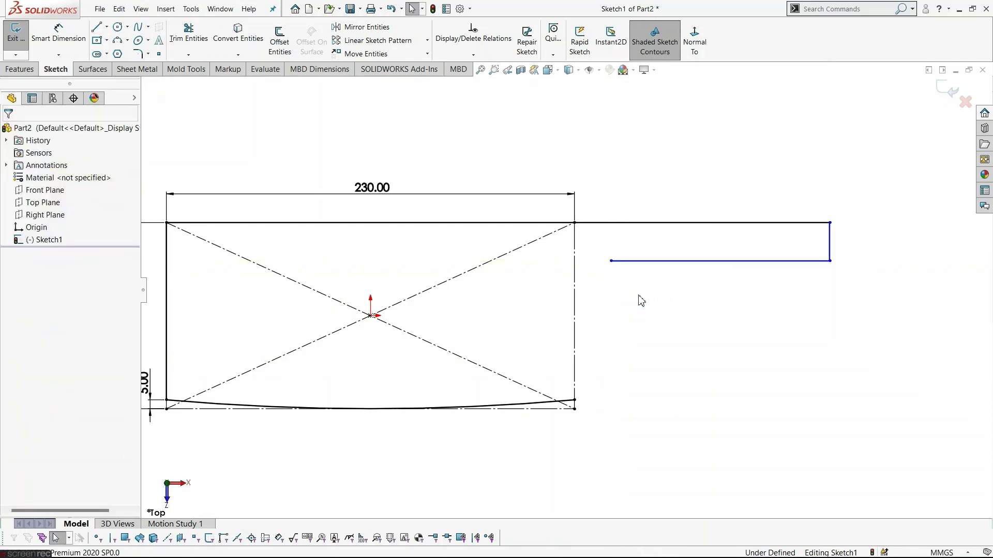
Step: Dimension the handle 140 mm long and 20 mm tall
click(61, 33)
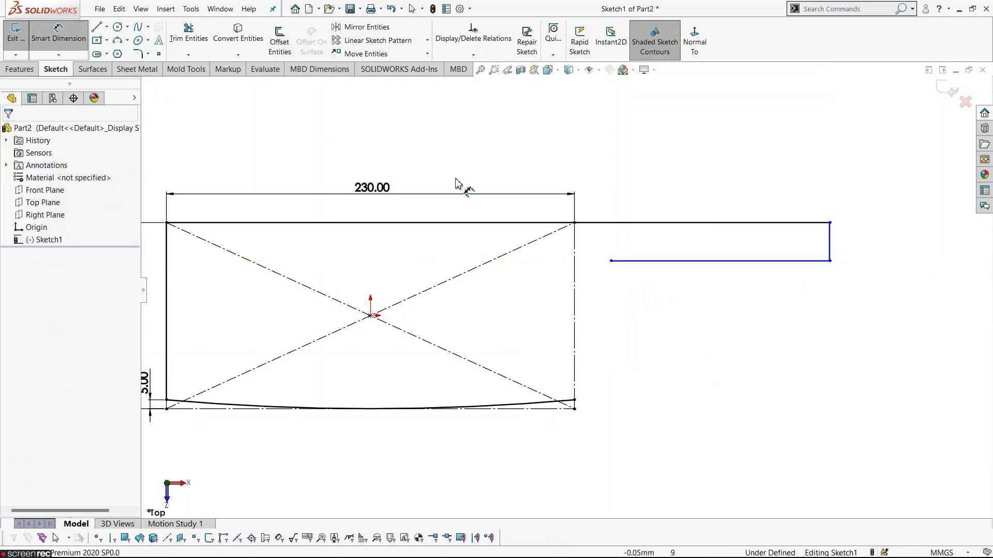
click(677, 223)
click(672, 203)
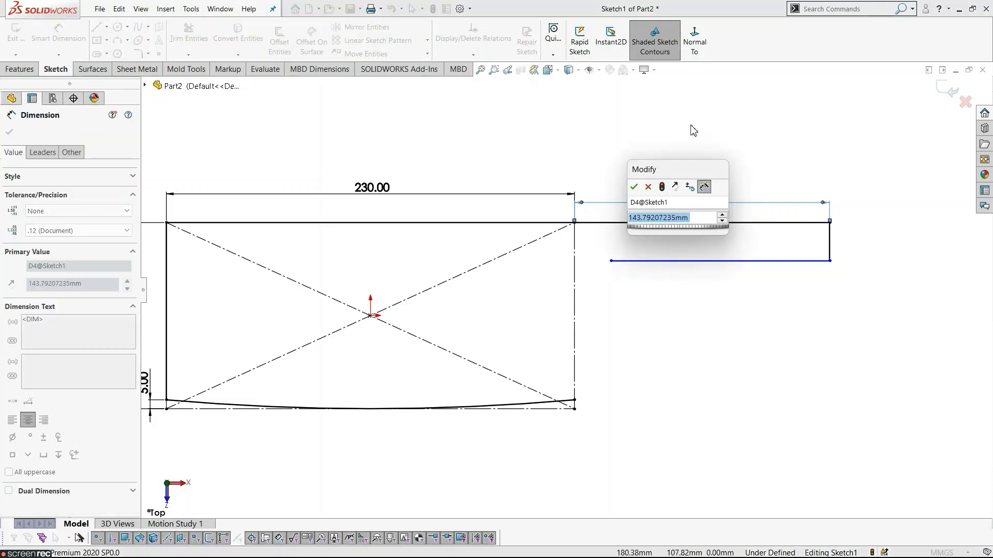
text(140)
key(Return)
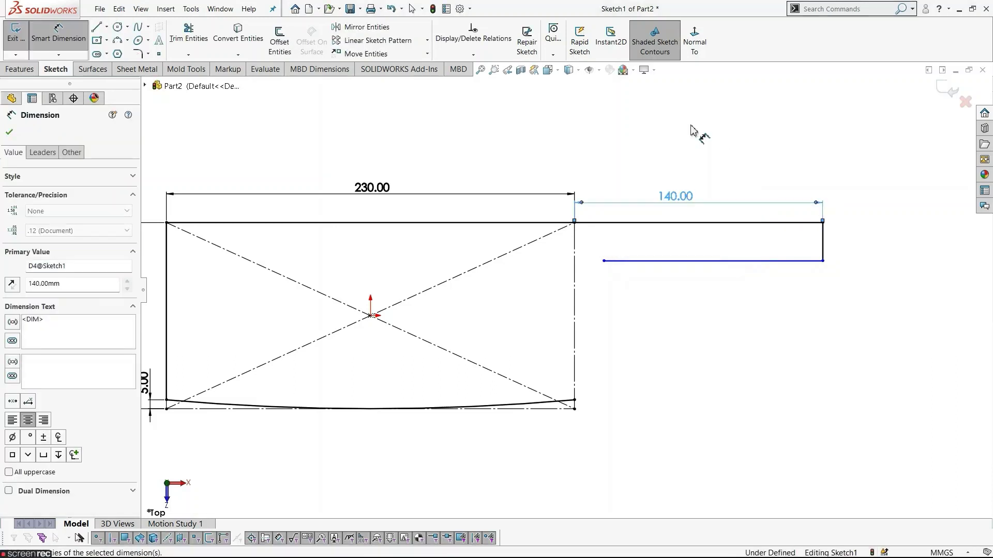
click(743, 315)
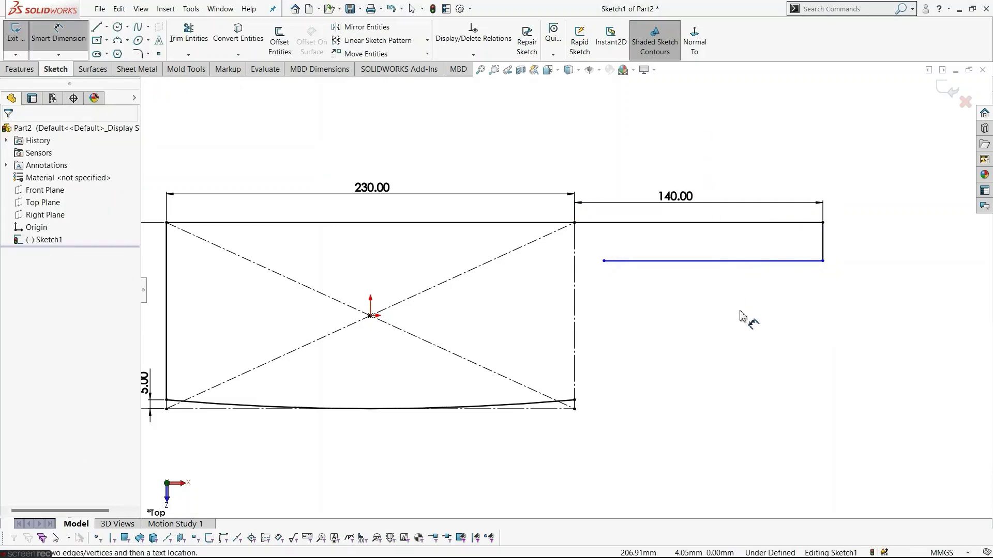
click(824, 243)
click(893, 354)
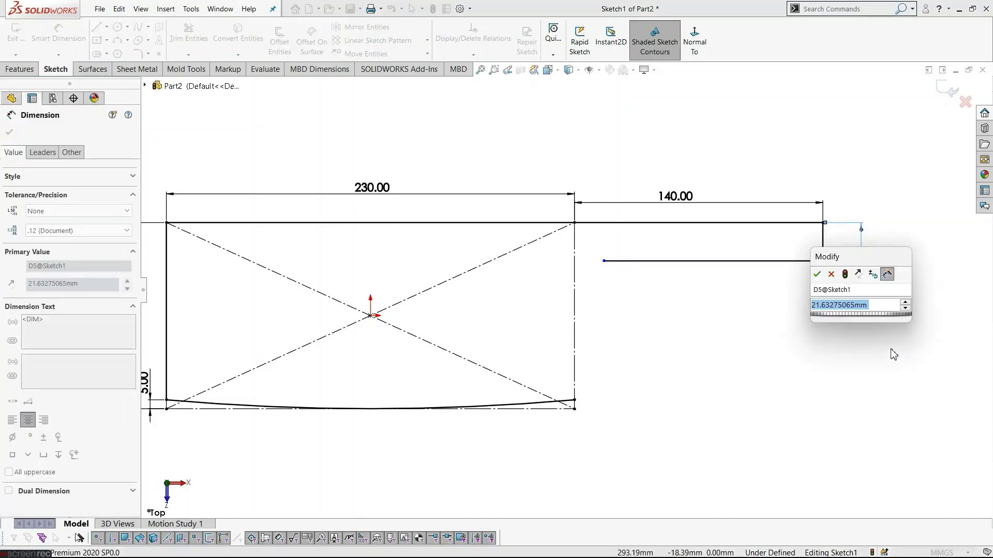
text(20)
key(Return)
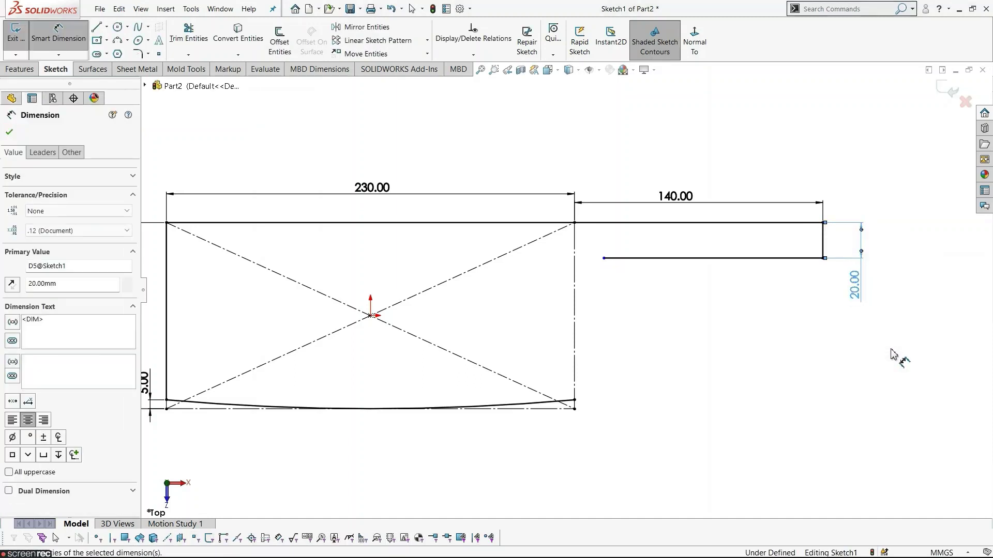
click(603, 302)
scroll(593, 336, down, 1)
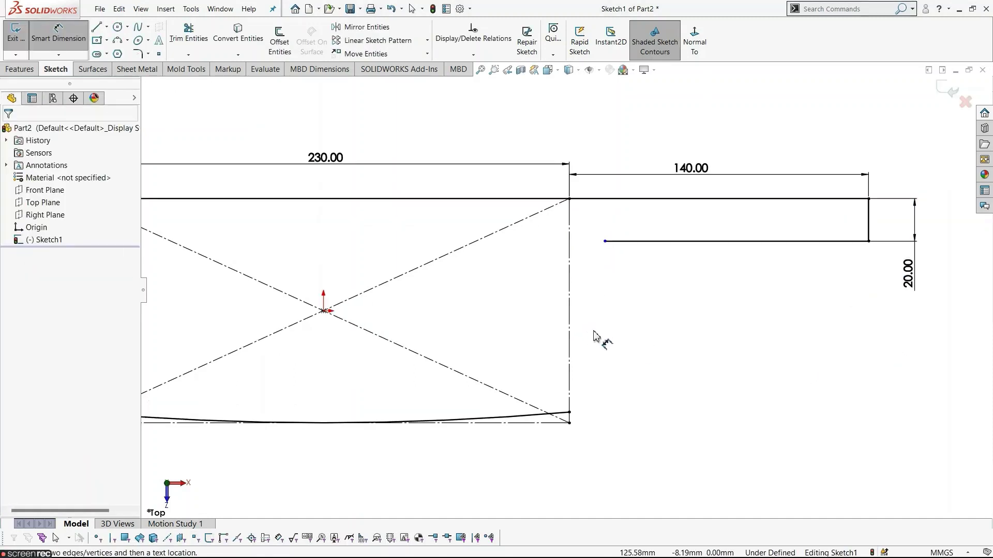
key(Escape)
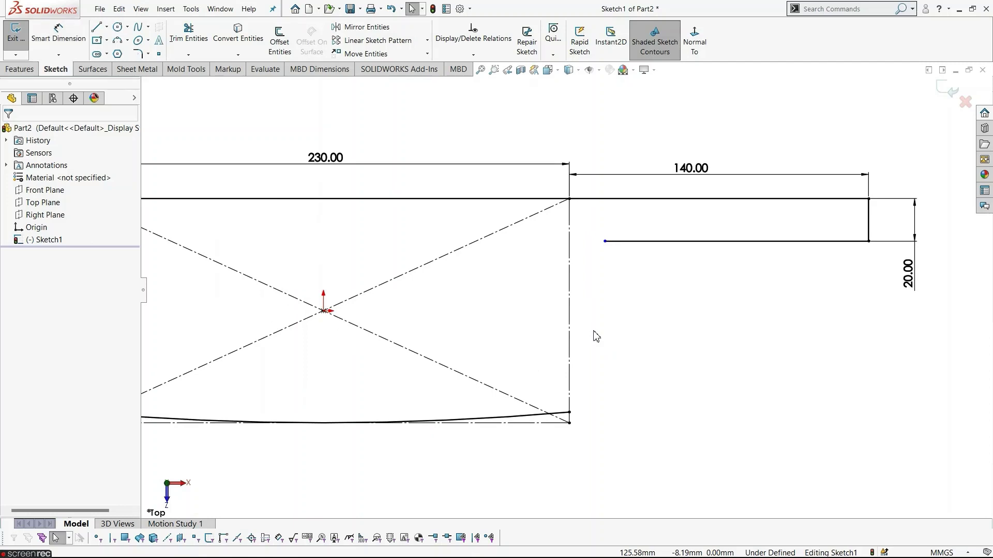
Step: Draw a style spline from the blade's lower corner curving up to the handle's bottom-edge endpoint
click(148, 26)
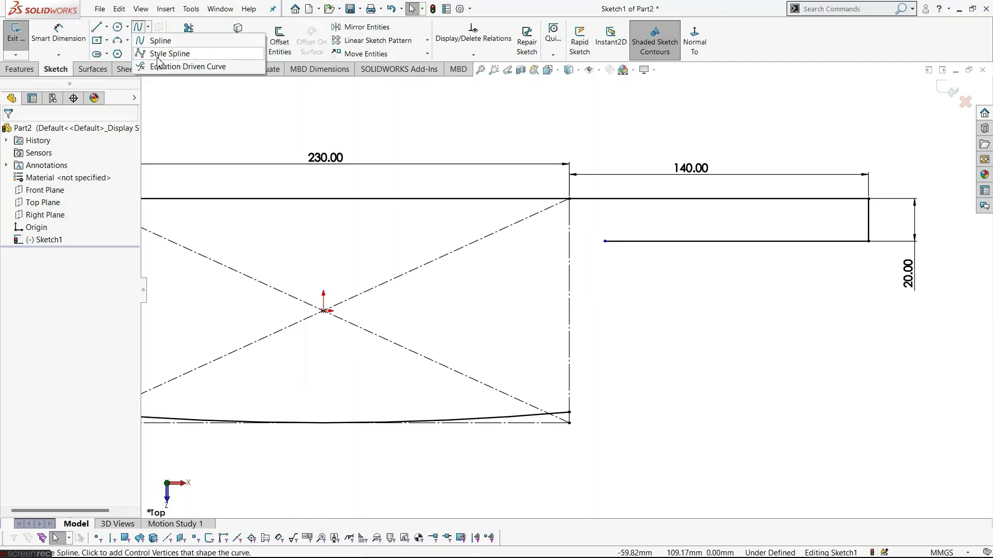
click(158, 54)
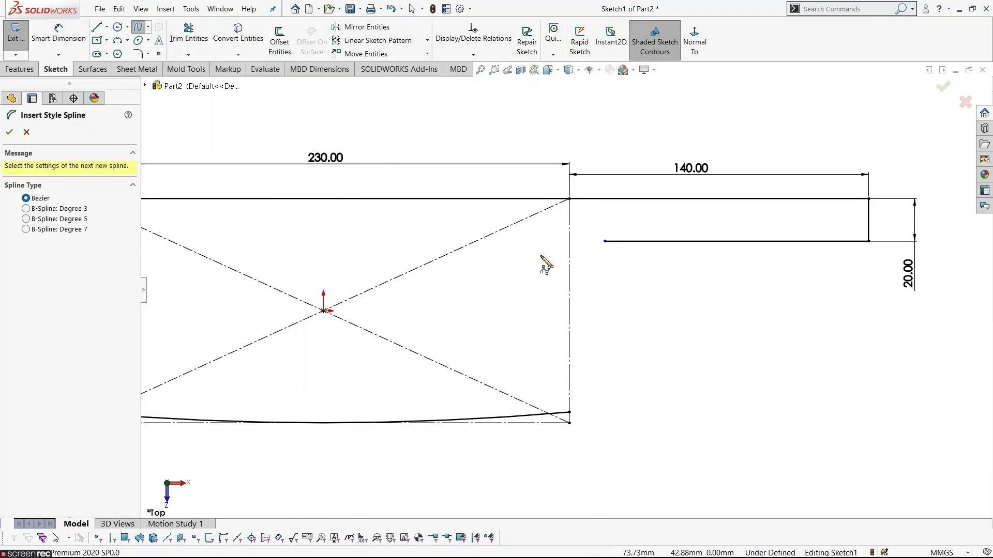
click(570, 412)
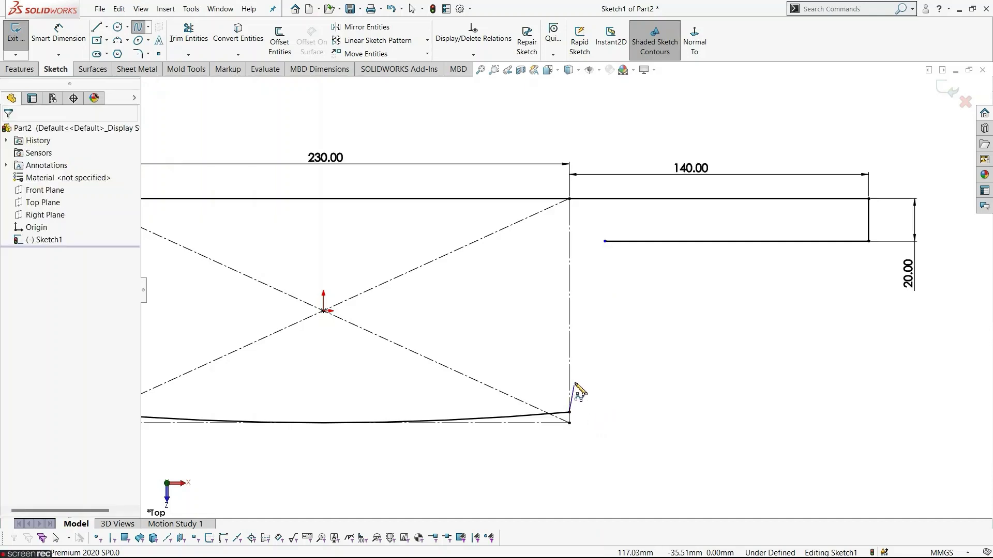
click(573, 356)
click(563, 302)
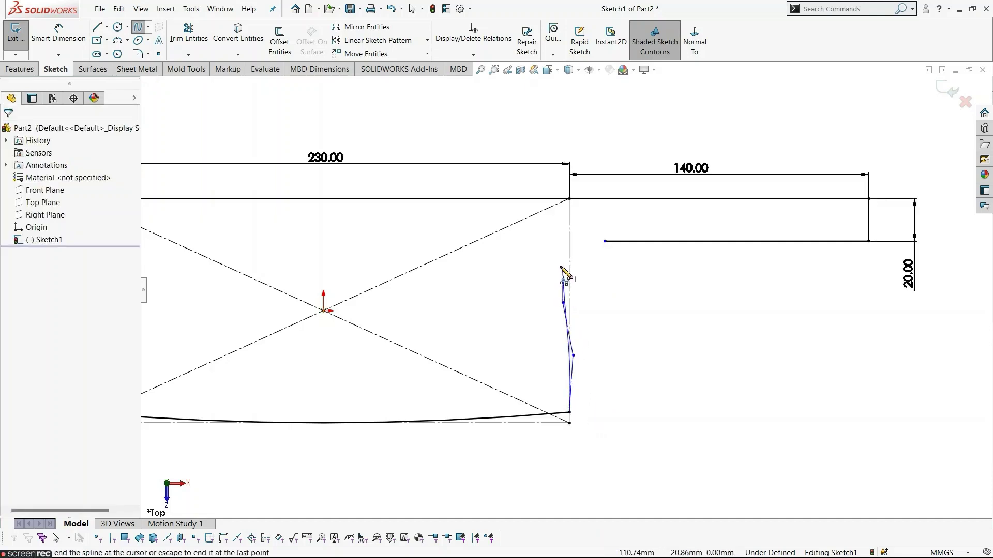
click(556, 266)
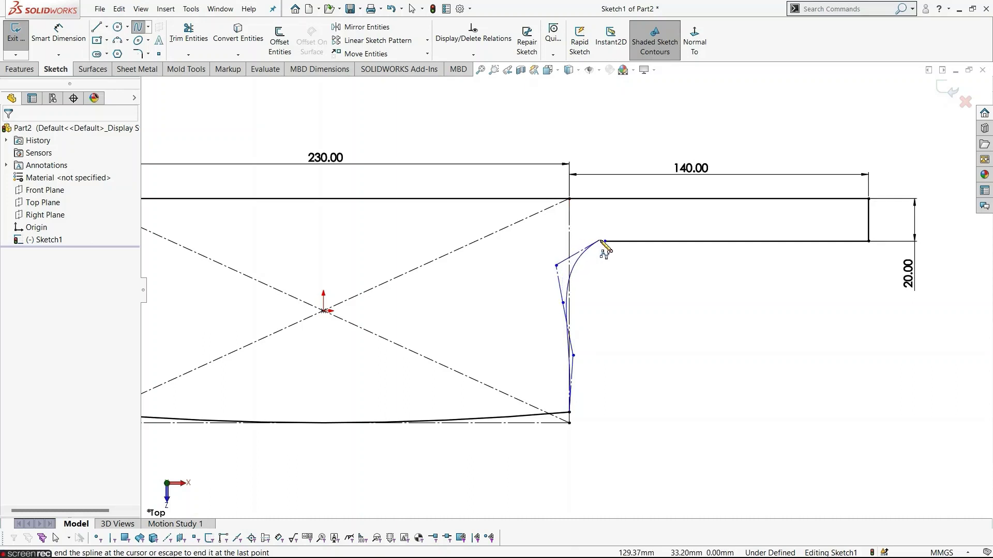
click(605, 241)
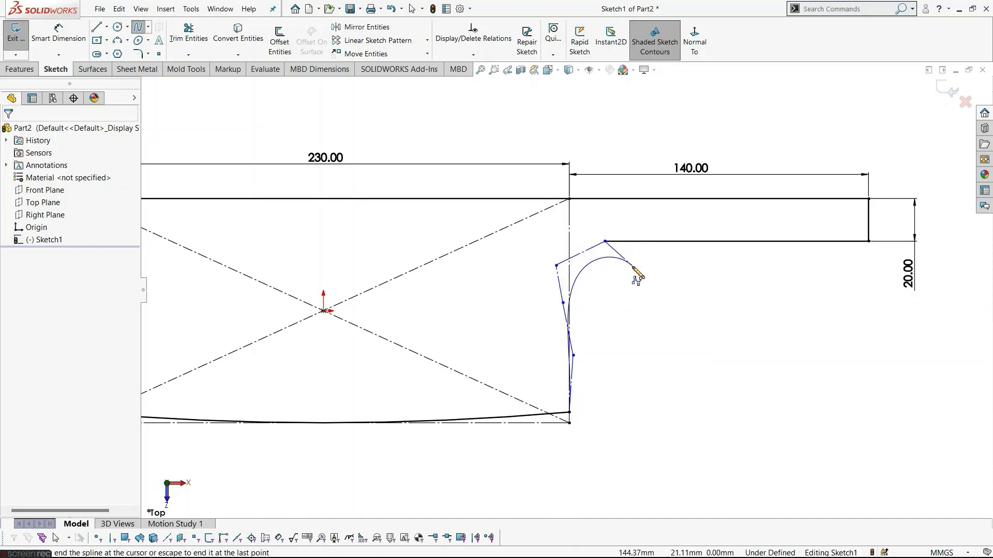
key(Escape)
Step: Move a spline control vertex onto the handle's lower edge and make the top leg horizontal with that edge
scroll(613, 327, down, 1)
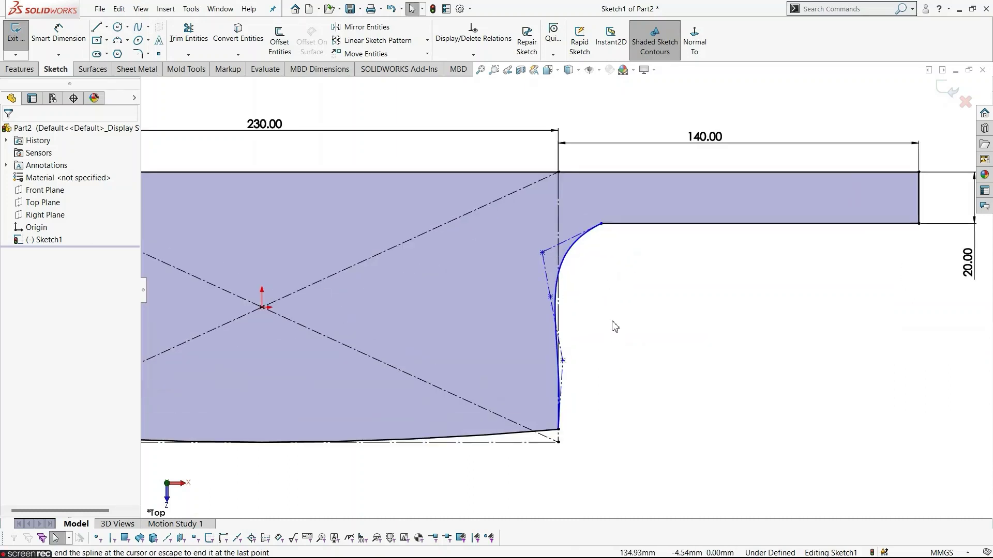
scroll(621, 294, down, 2)
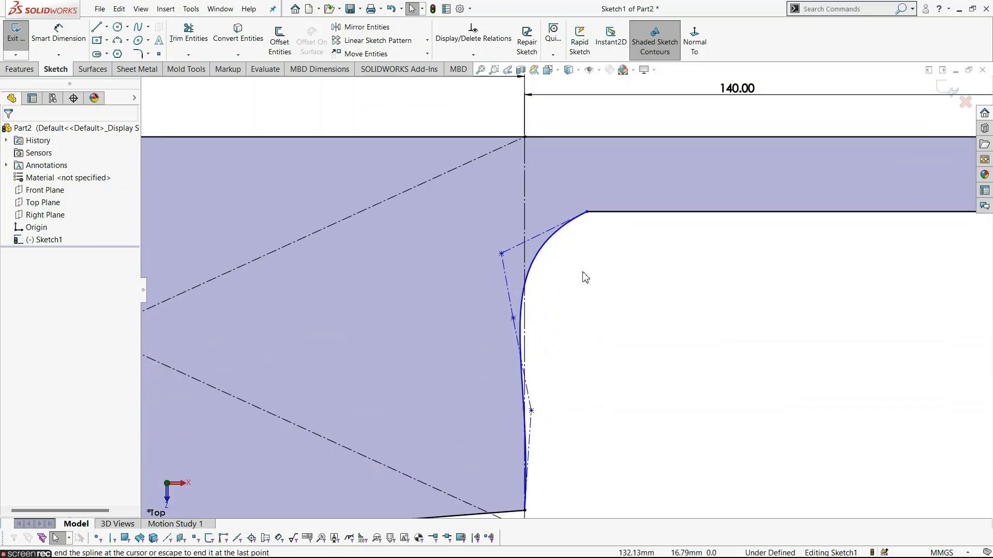
drag(501, 253, 535, 209)
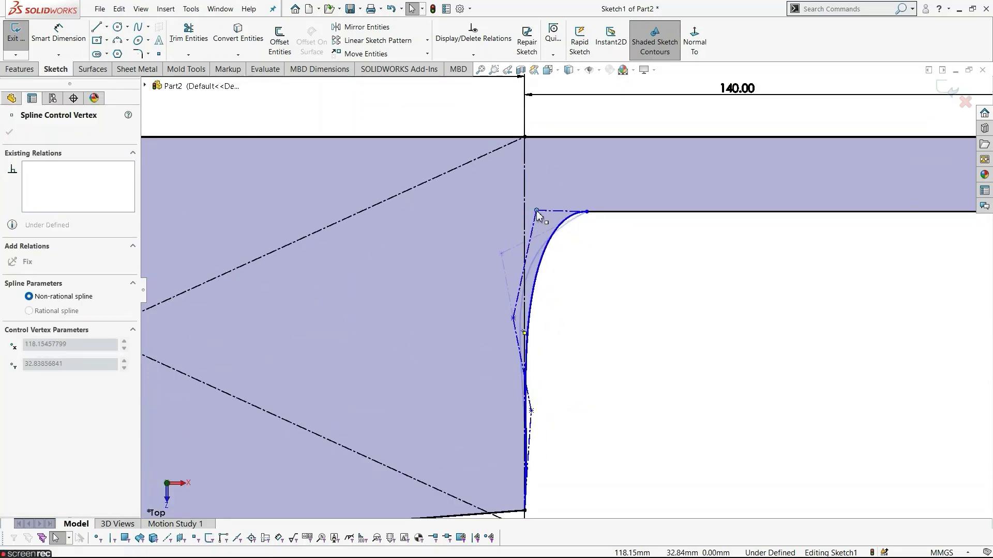
click(594, 287)
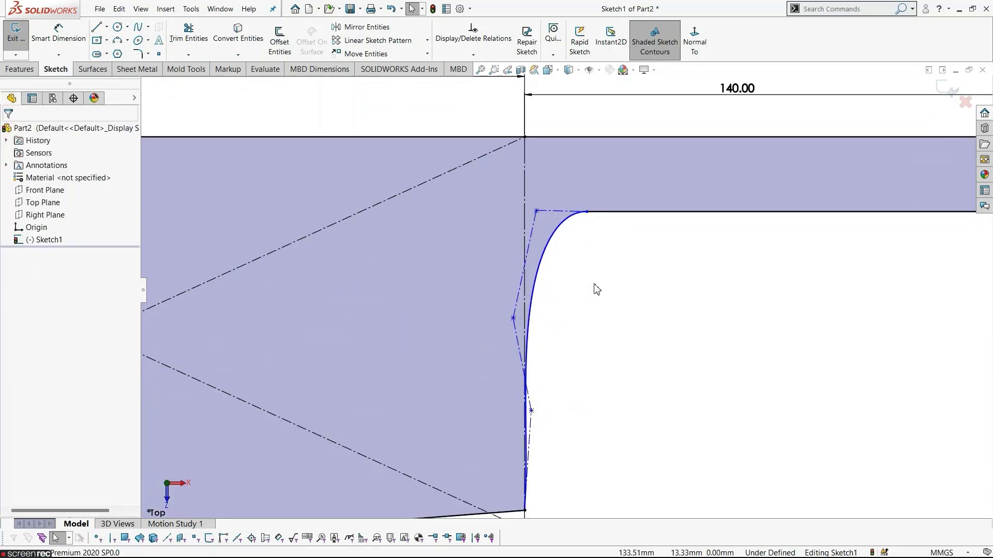
click(555, 216)
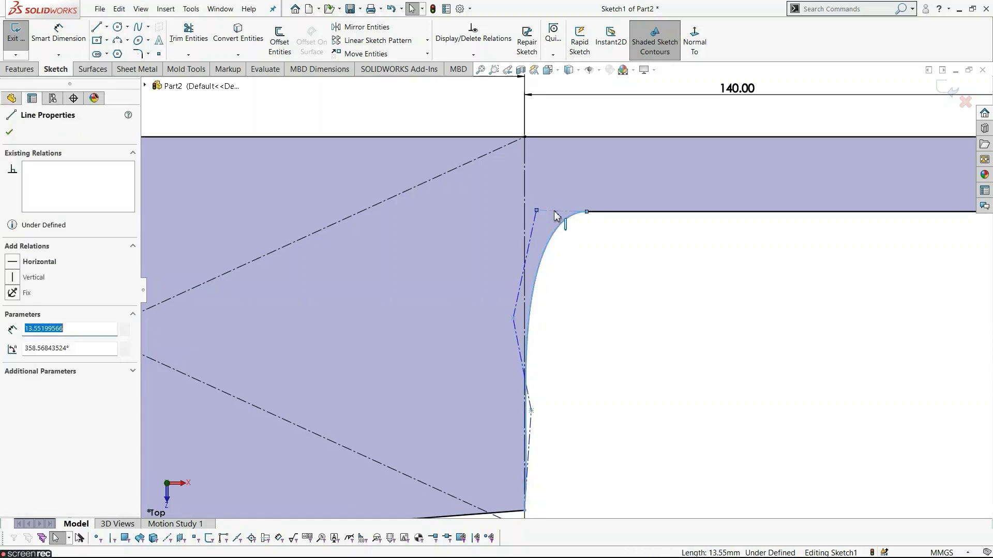
ctrl+click(611, 215)
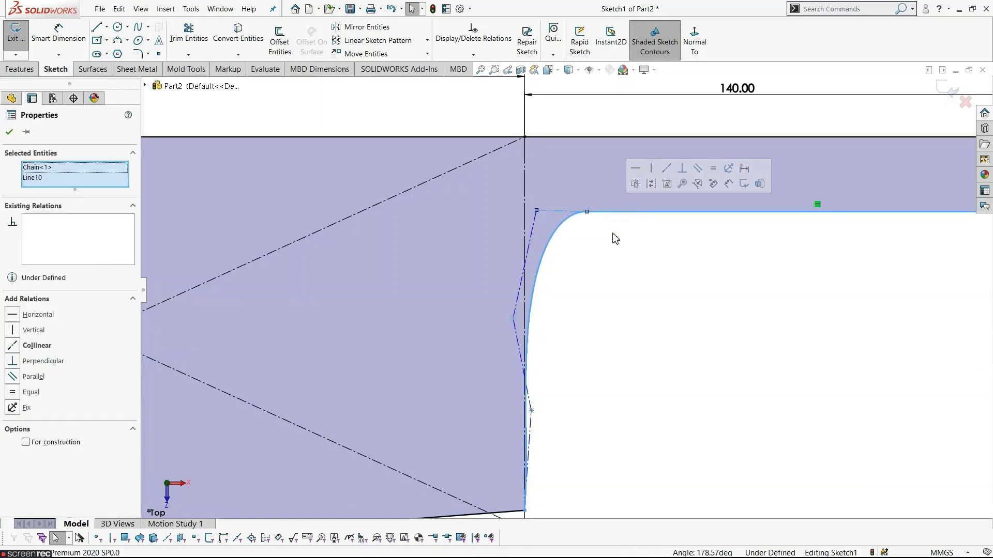
click(635, 168)
click(616, 264)
Step: Reshape the curve by shifting the lower control vertices, and make the lower control leg horizontal
scroll(612, 361, up, 2)
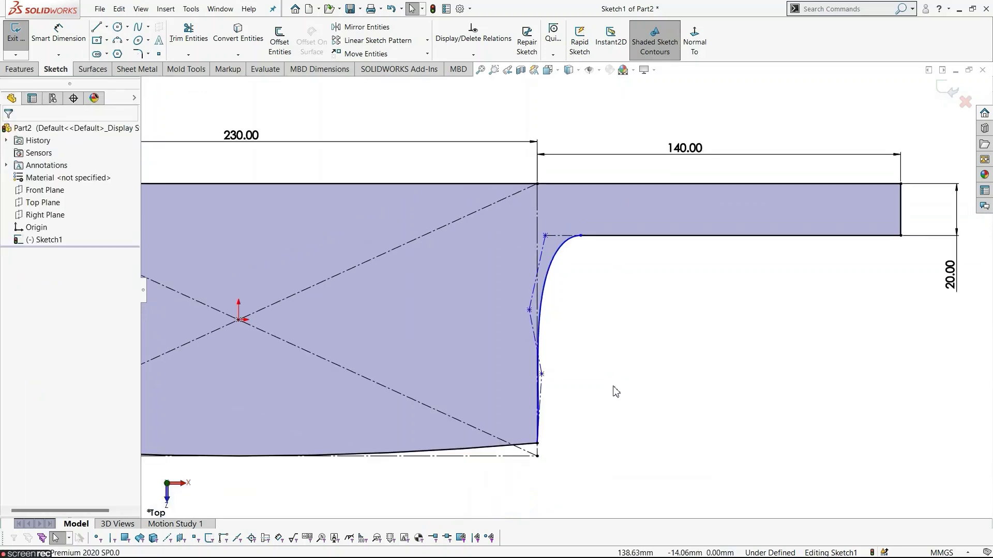
scroll(561, 399, down, 3)
mouse_move(539, 347)
mouse_down()
mouse_move(561, 336)
mouse_move(550, 335)
mouse_up()
click(561, 377)
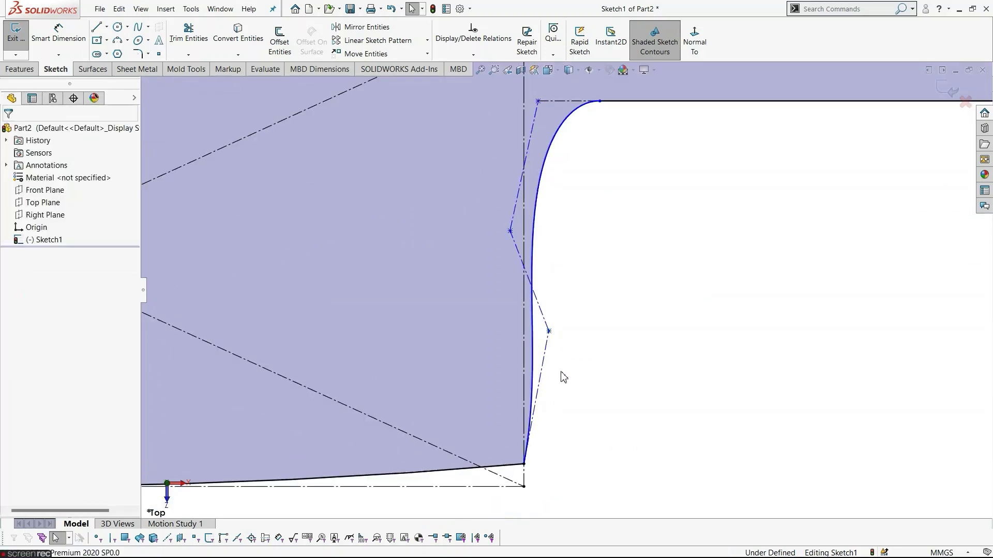
scroll(572, 355, up, 2)
scroll(538, 282, down, 2)
drag(511, 235, 505, 334)
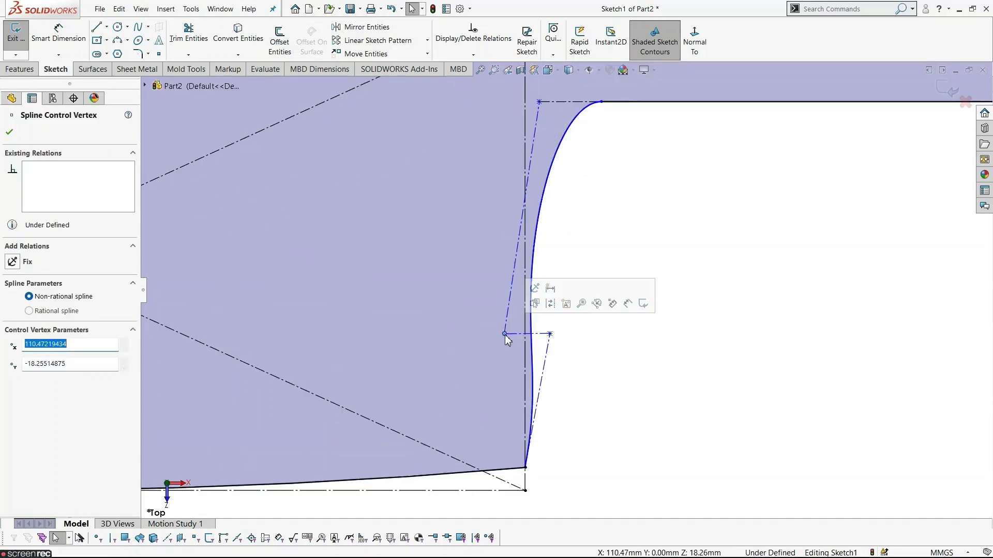
click(635, 382)
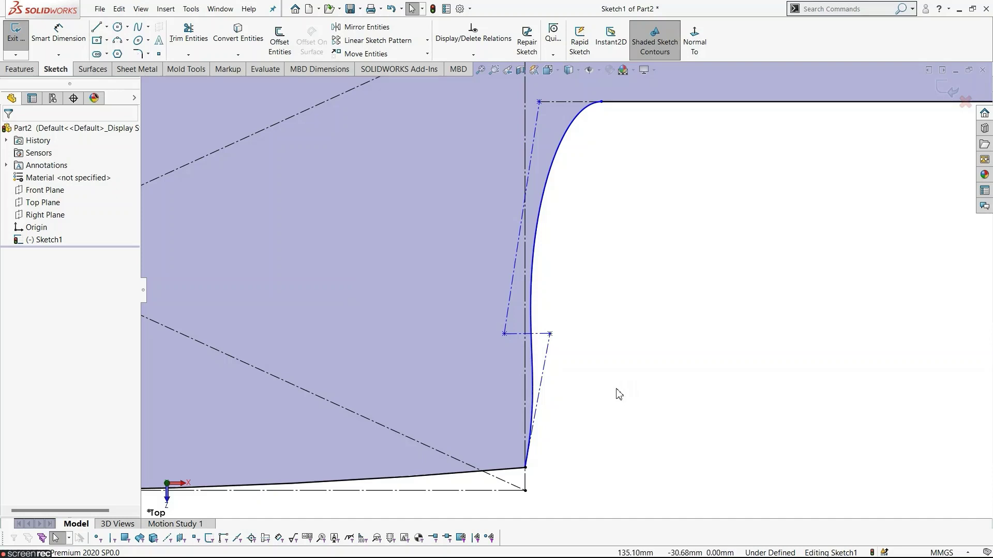
click(538, 335)
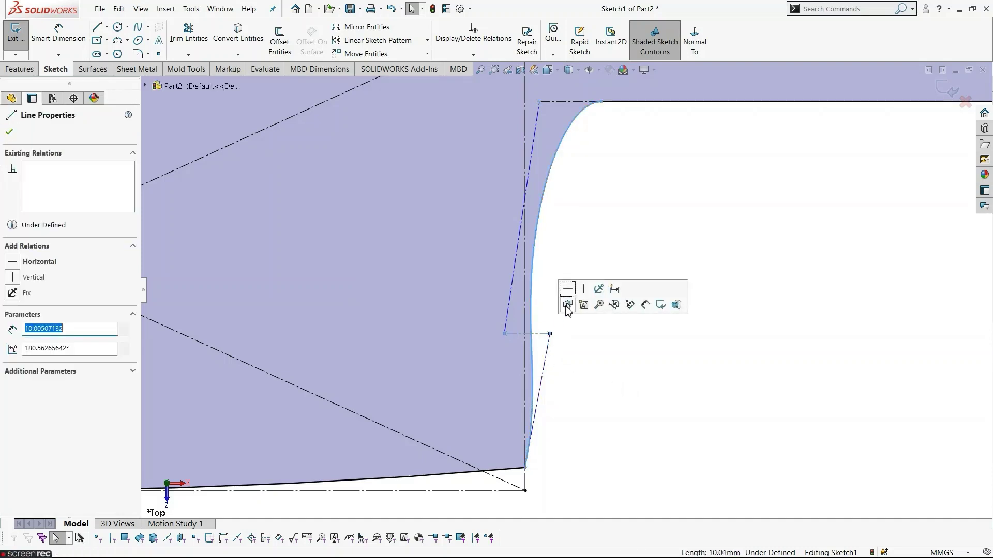
click(567, 289)
click(594, 396)
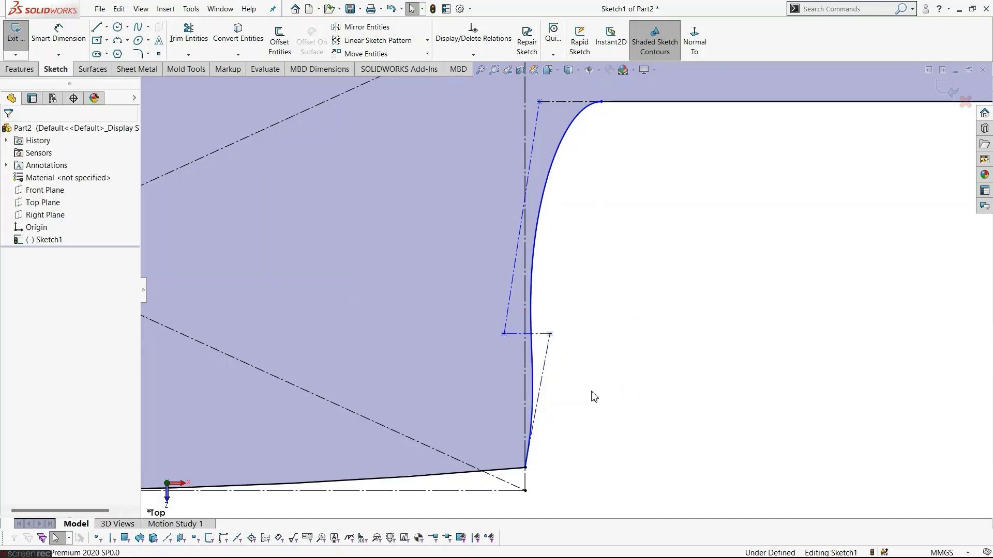
Step: Make the sloped upper control-polygon leg vertical
scroll(600, 290, up, 2)
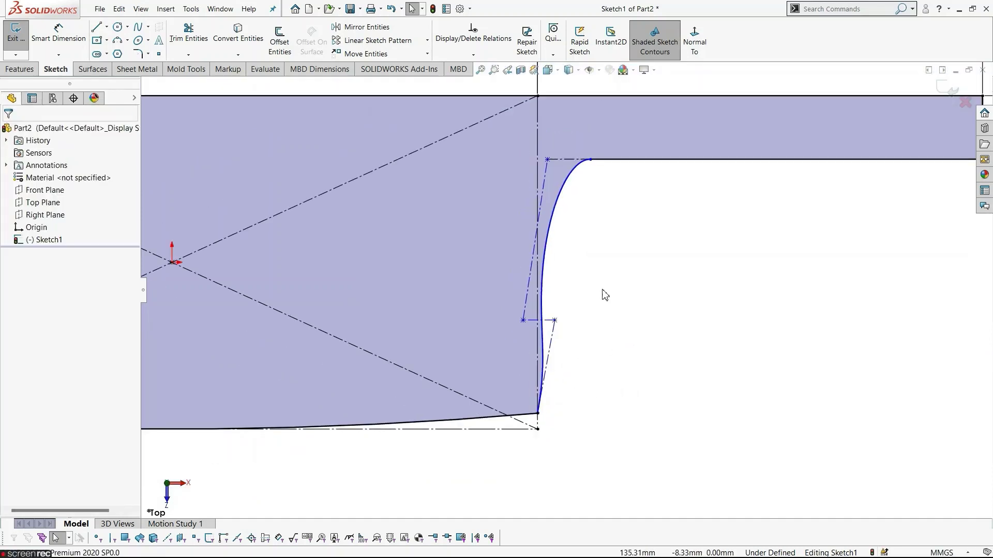
click(542, 195)
click(588, 145)
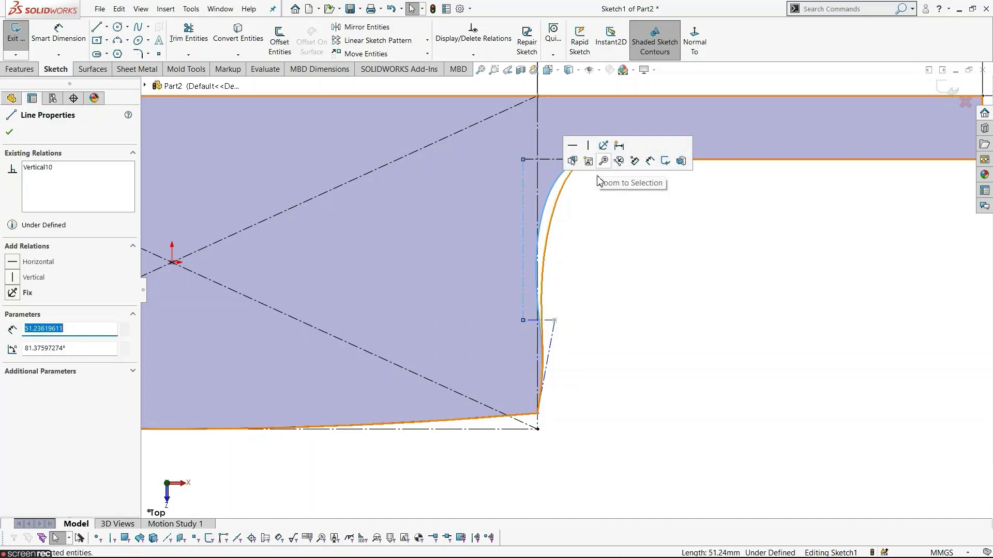
click(625, 322)
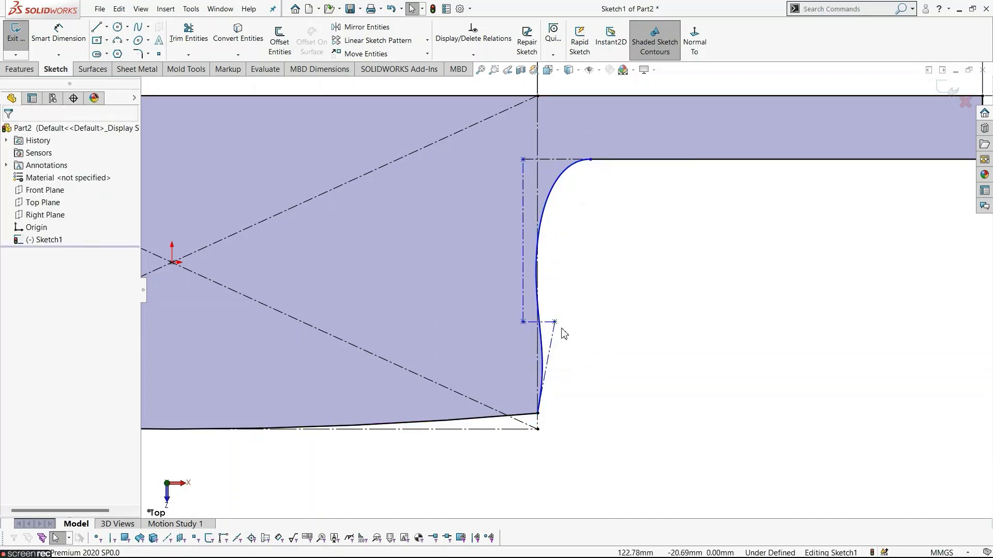
scroll(561, 401, down, 3)
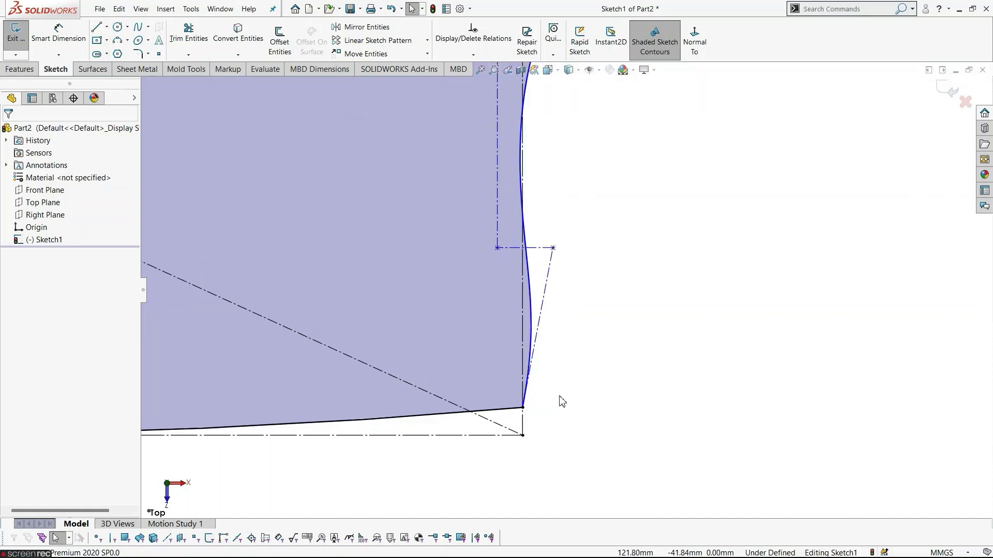
Step: Dimension the spline's lower control leg to a 5° end angle
click(58, 32)
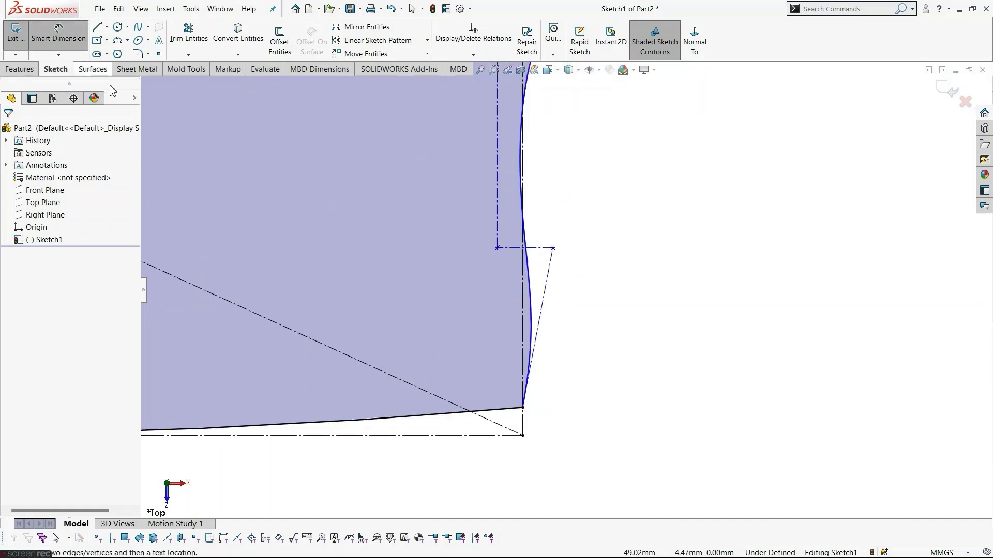
click(554, 284)
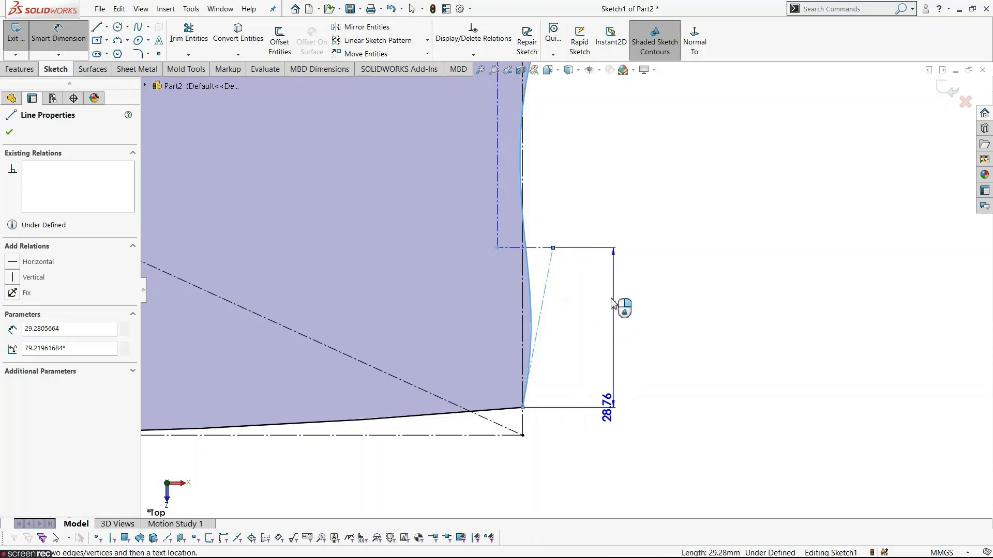
click(523, 409)
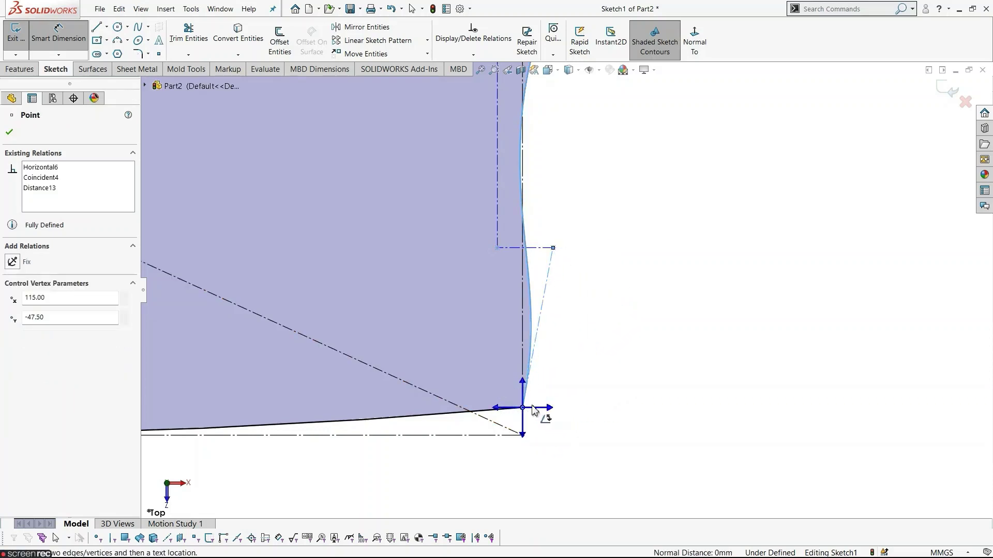
click(523, 383)
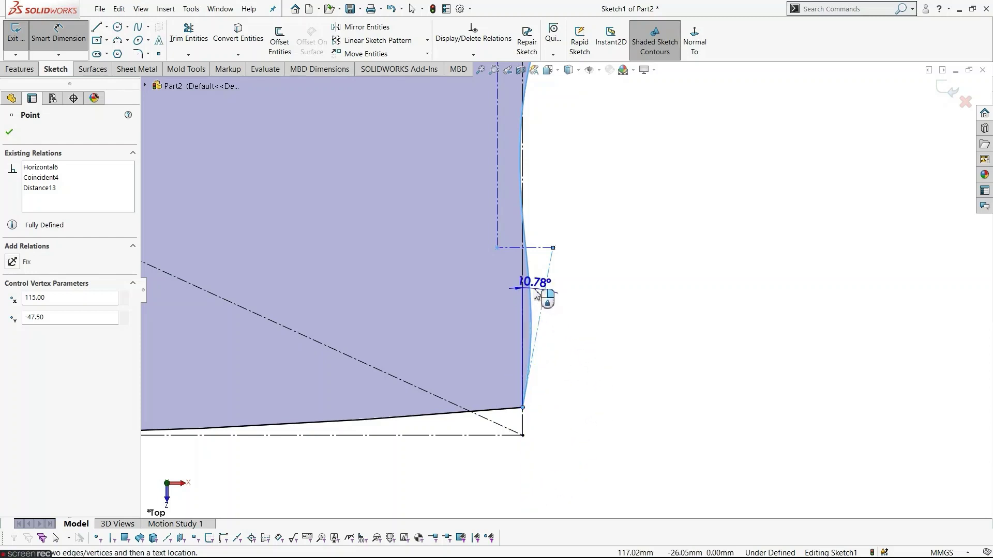
click(542, 288)
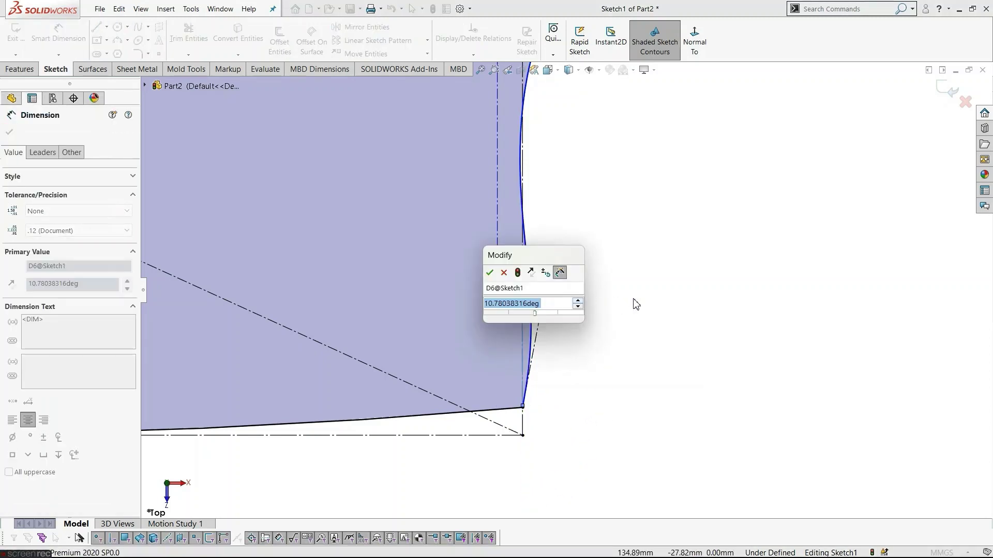
text(5)
key(Return)
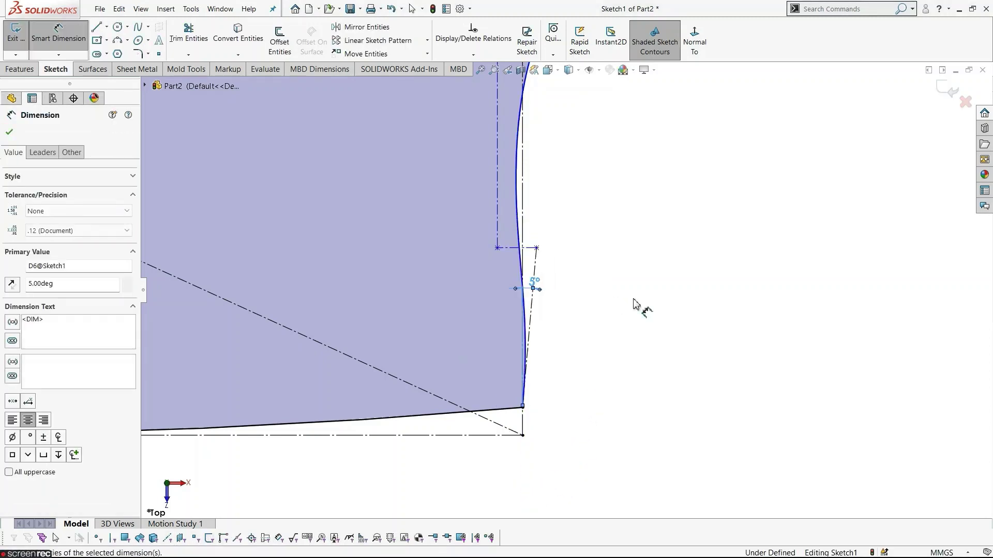
Step: Add a 35 mm vertical dimension from the spline point to the curved edge's bottom endpoint
scroll(635, 303, up, 6)
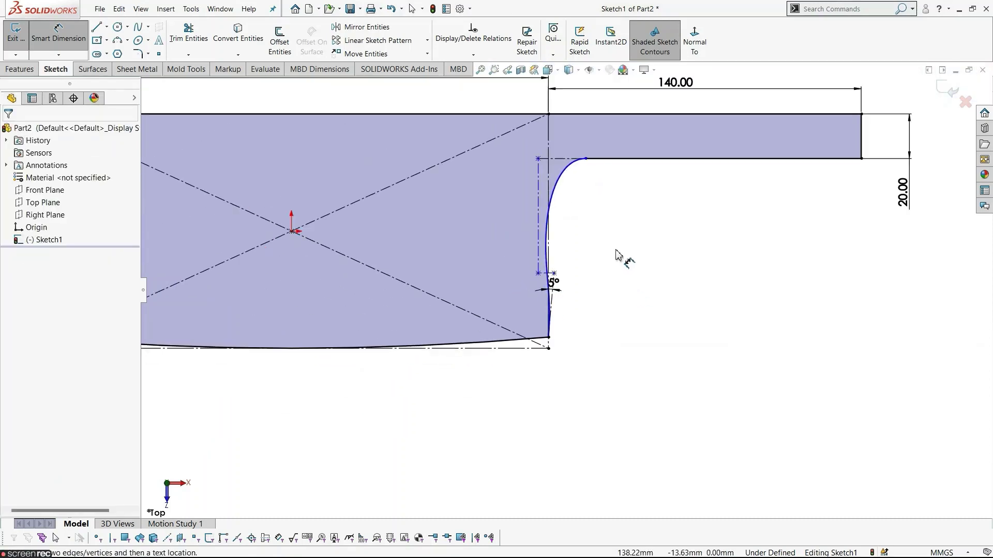
scroll(581, 216, down, 3)
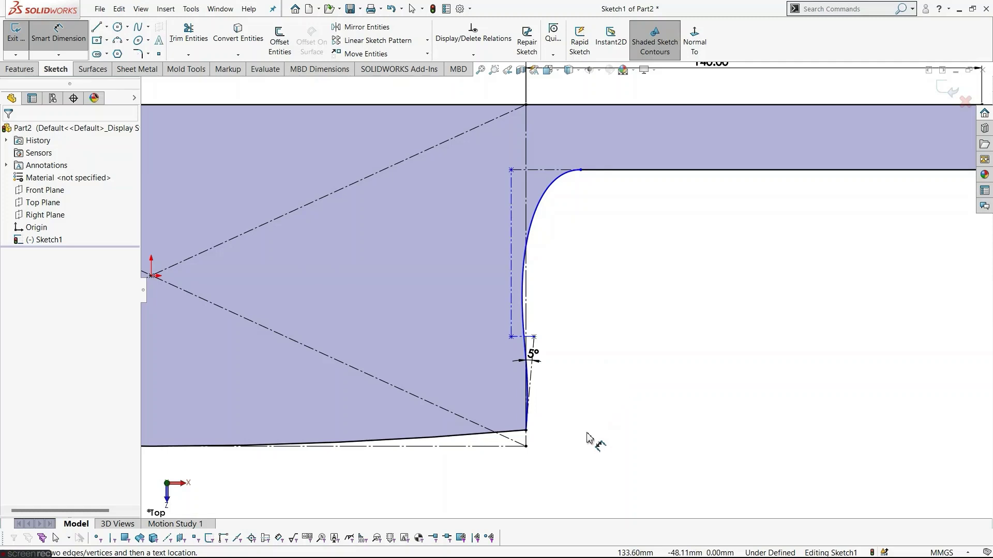
scroll(576, 367, down, 2)
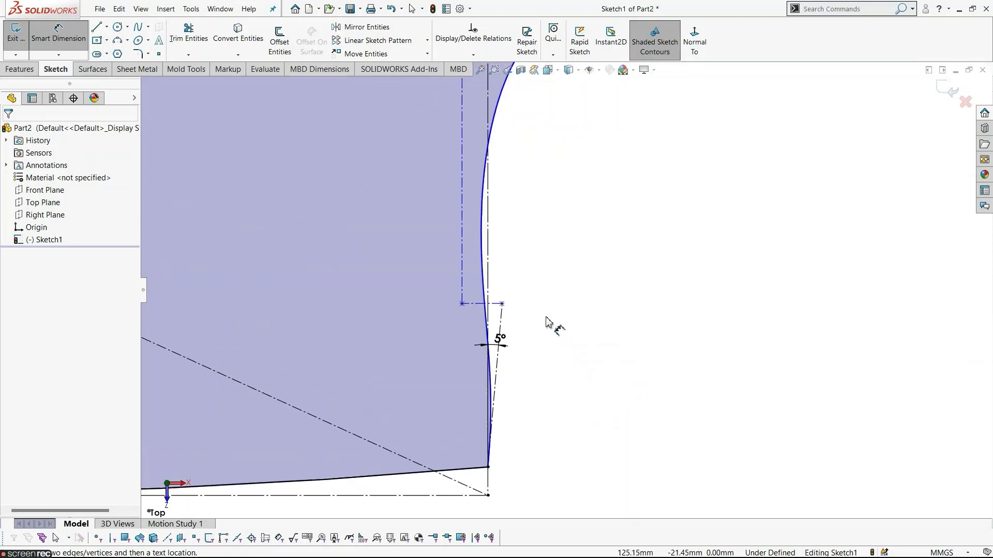
click(502, 304)
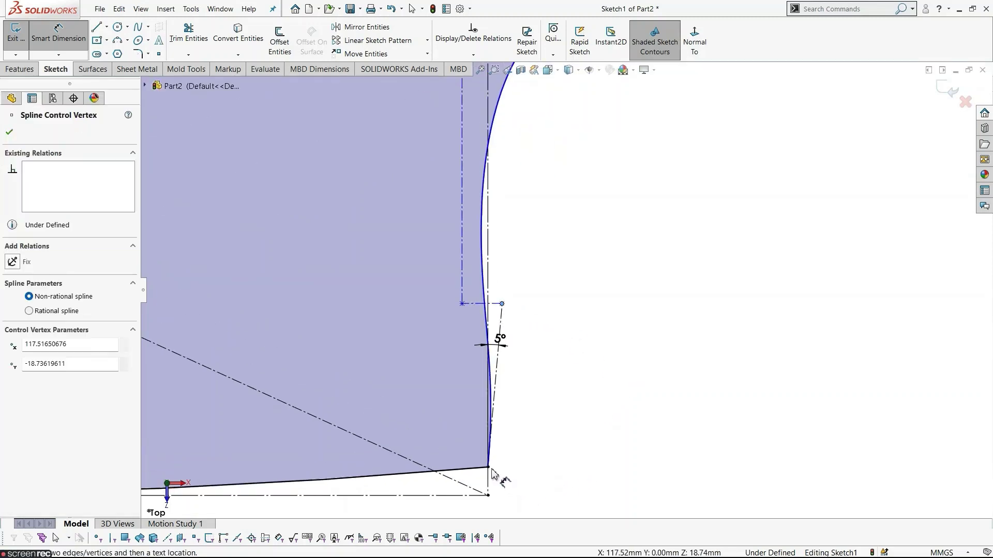
click(488, 467)
click(597, 432)
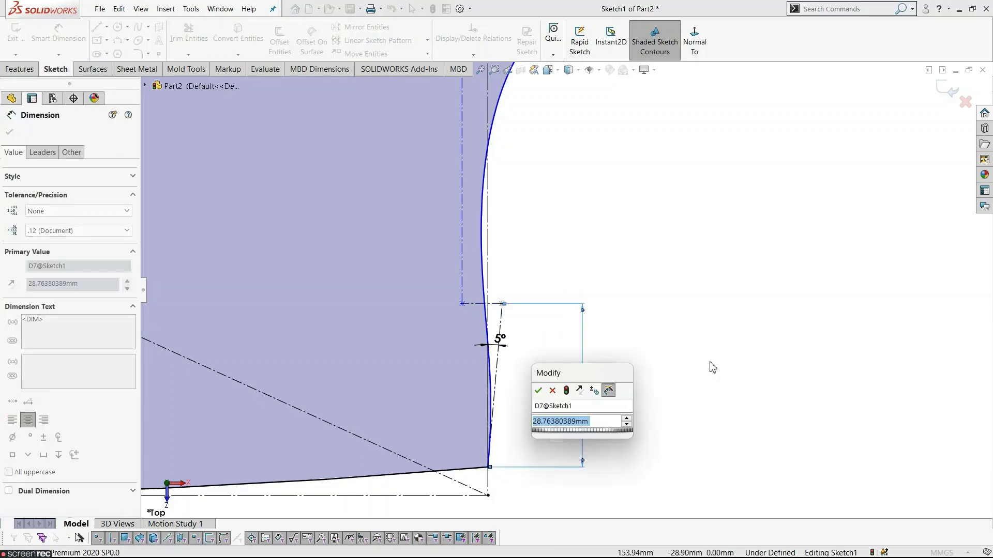
text(35)
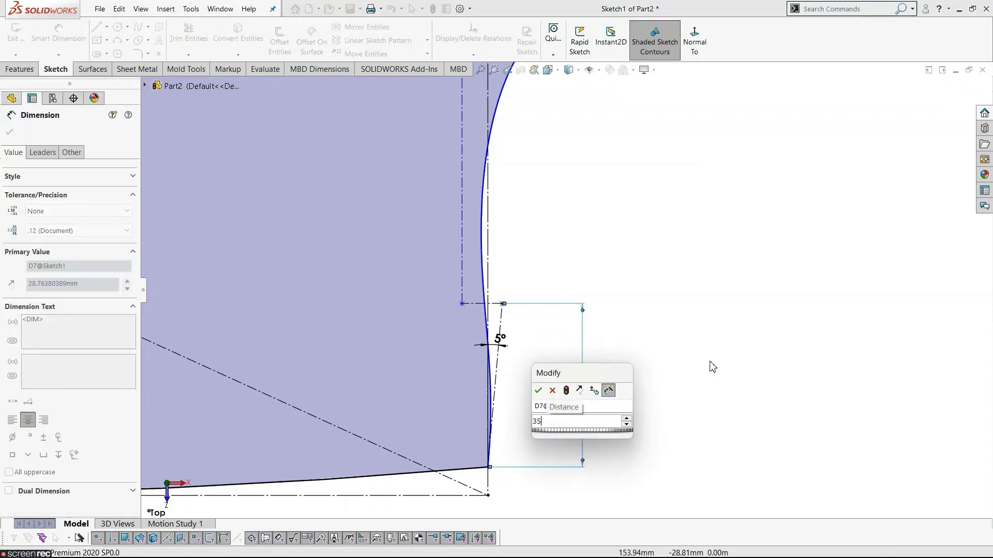
key(Return)
scroll(711, 365, up, 5)
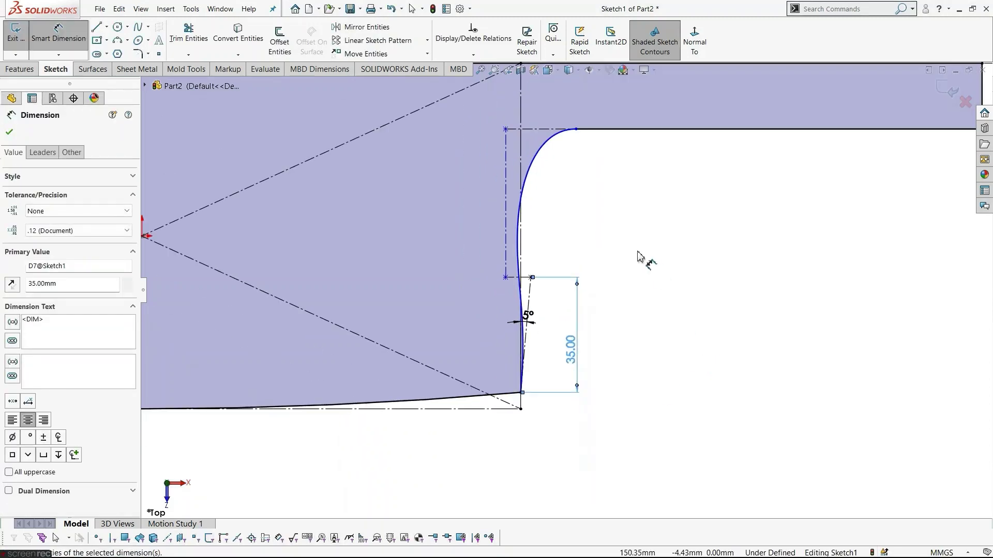
key(Escape)
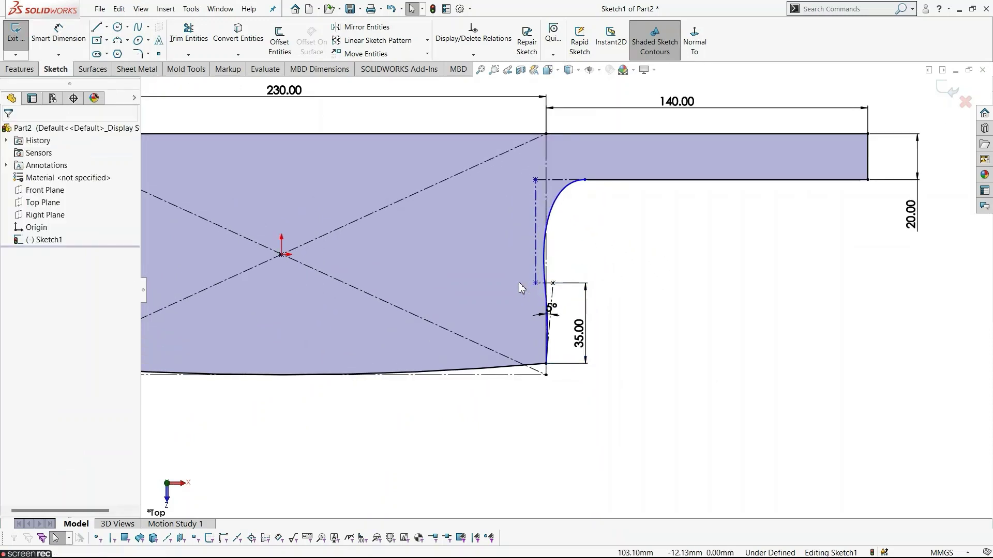
scroll(566, 290, up, 2)
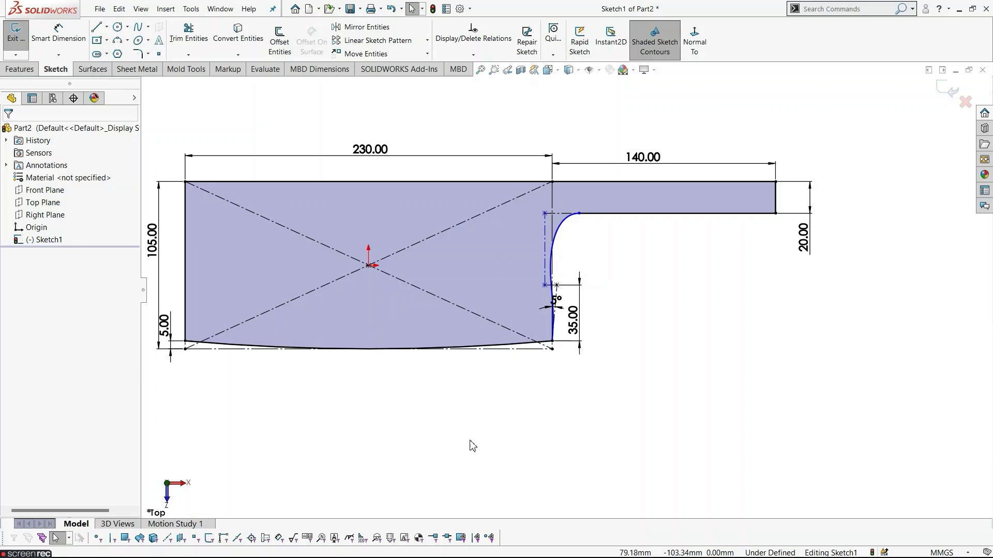
Step: Add horizontal ordinate dimensions from the origin to the neck's lower corner and the curve's top end
click(59, 55)
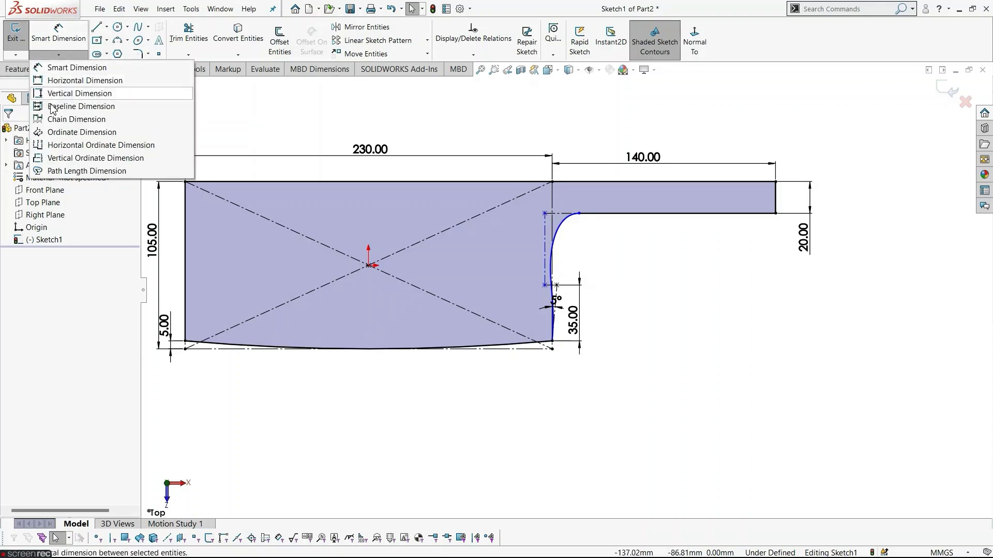
click(83, 146)
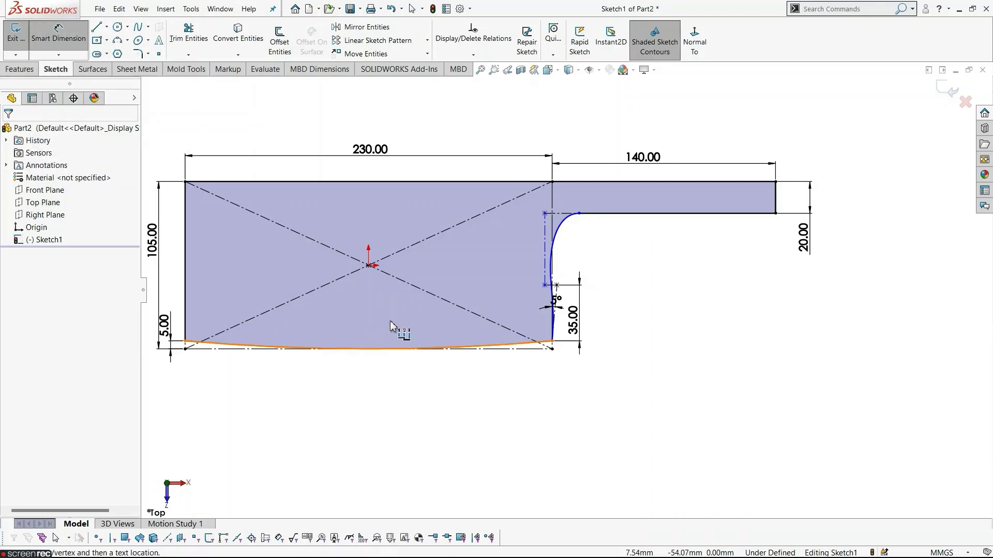
click(368, 266)
click(373, 420)
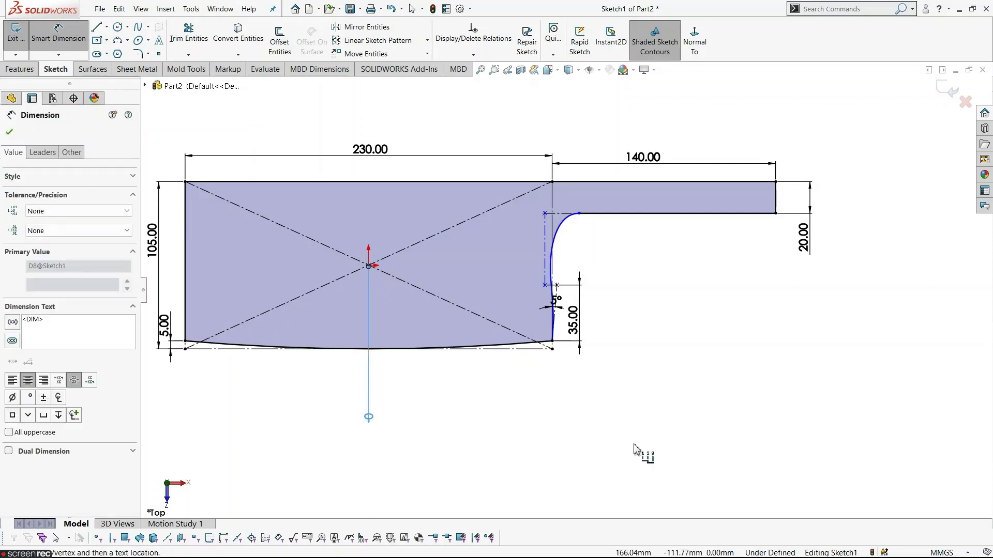
scroll(569, 440, down, 3)
click(529, 164)
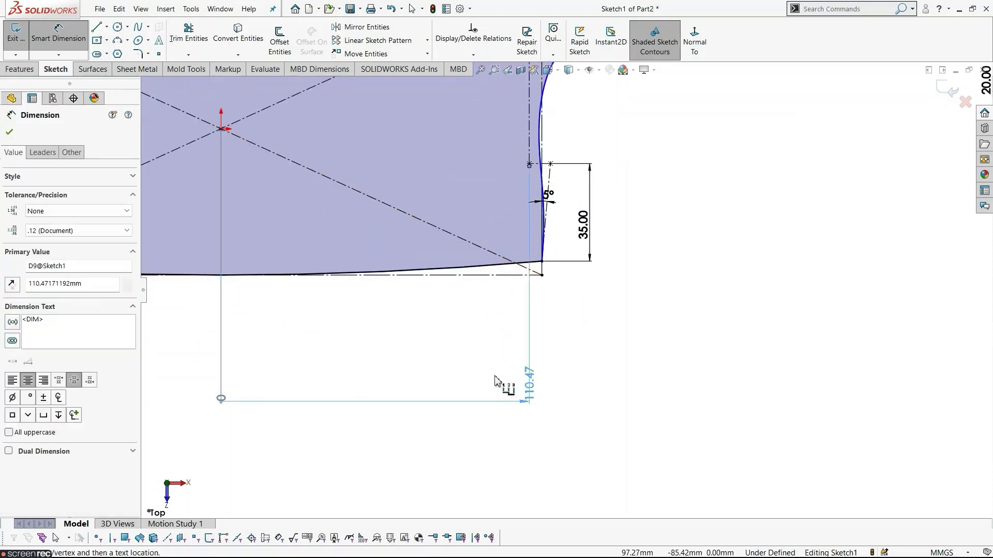
scroll(594, 403, up, 2)
scroll(628, 204, down, 2)
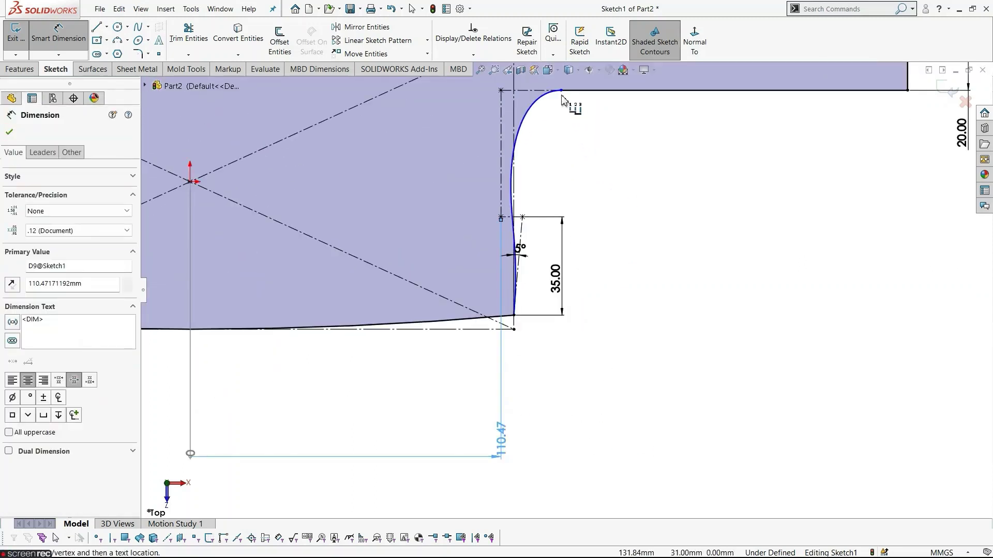
click(562, 92)
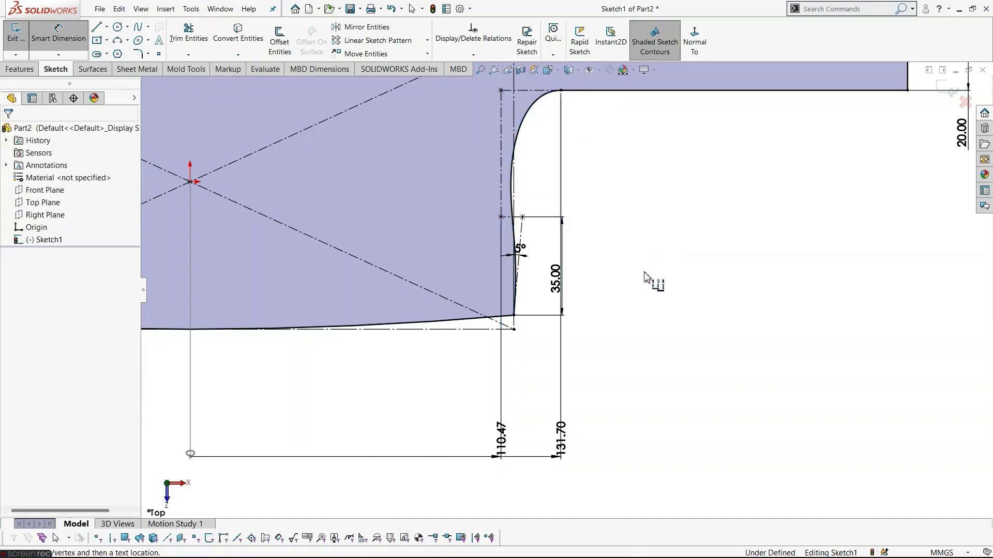
scroll(648, 301, up, 2)
key(f)
key(Escape)
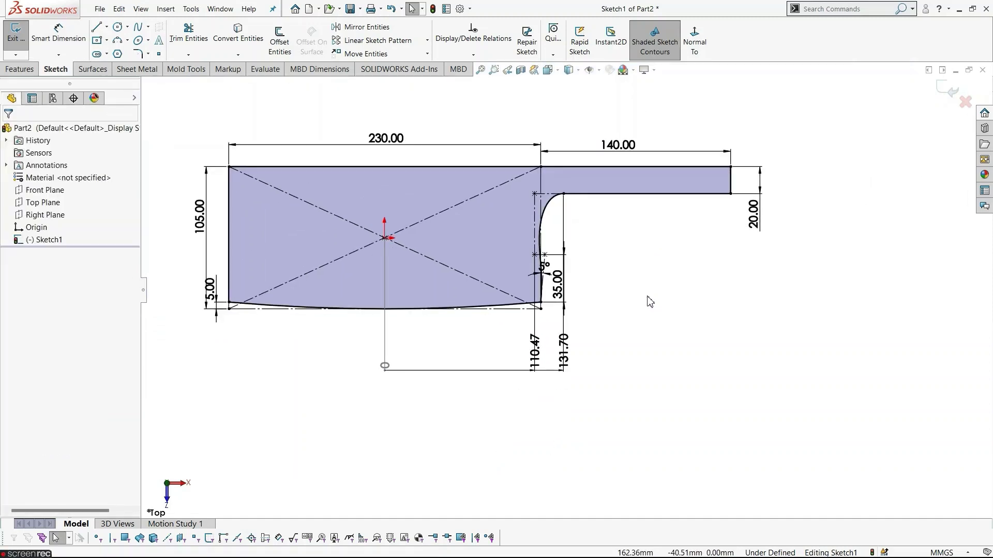
Step: Set the 110.47 and 131.70 ordinate dimensions to no decimals, showing 110 and 132
click(58, 54)
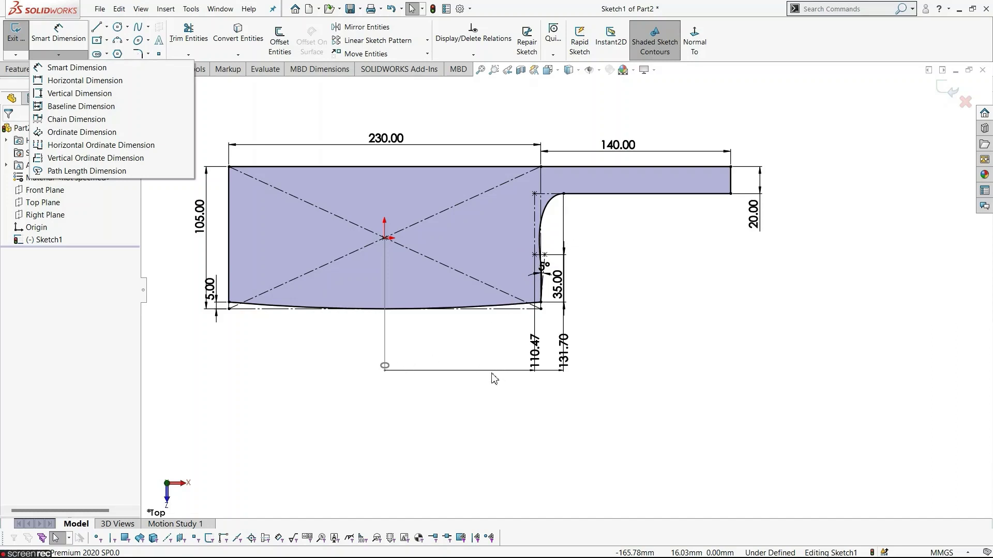
click(536, 449)
scroll(511, 366, down, 3)
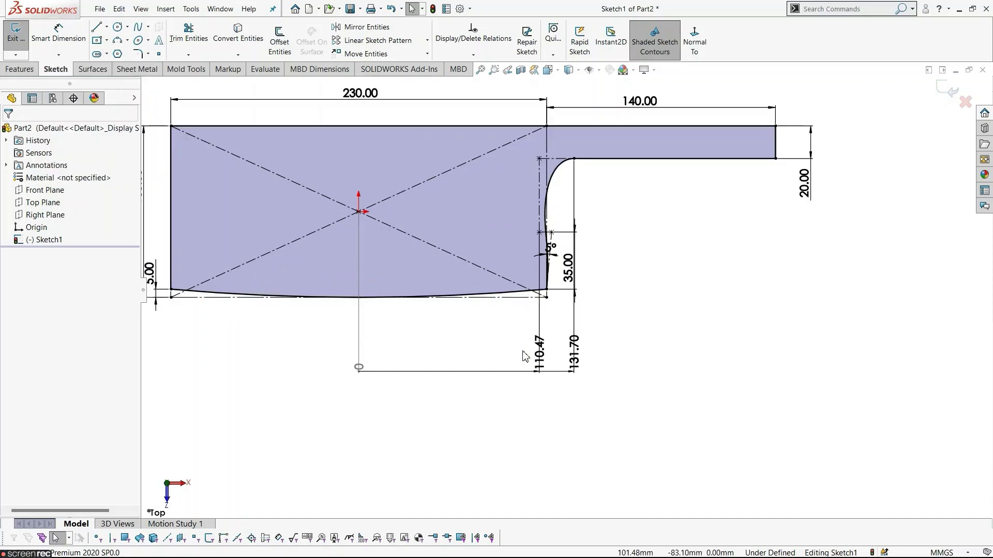
drag(521, 323, 622, 413)
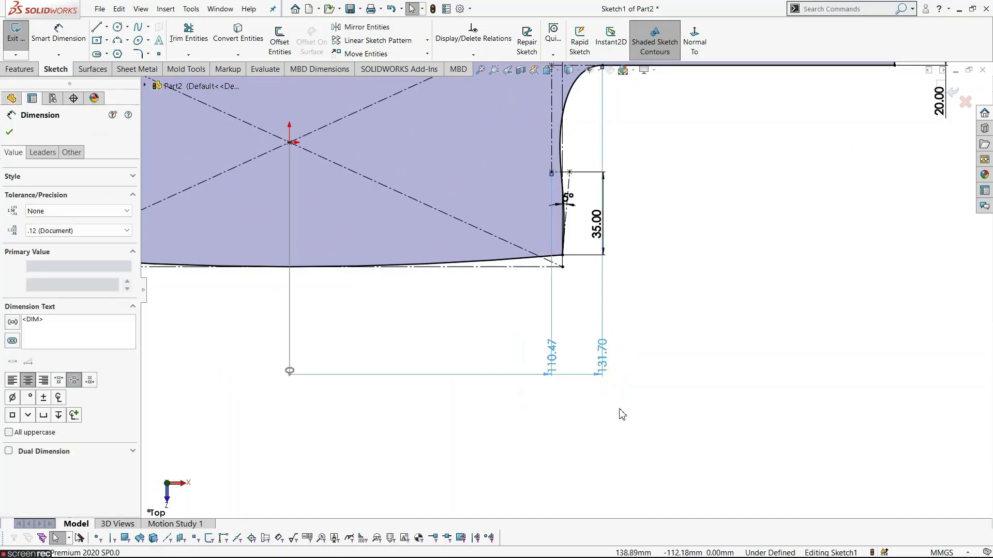
click(113, 234)
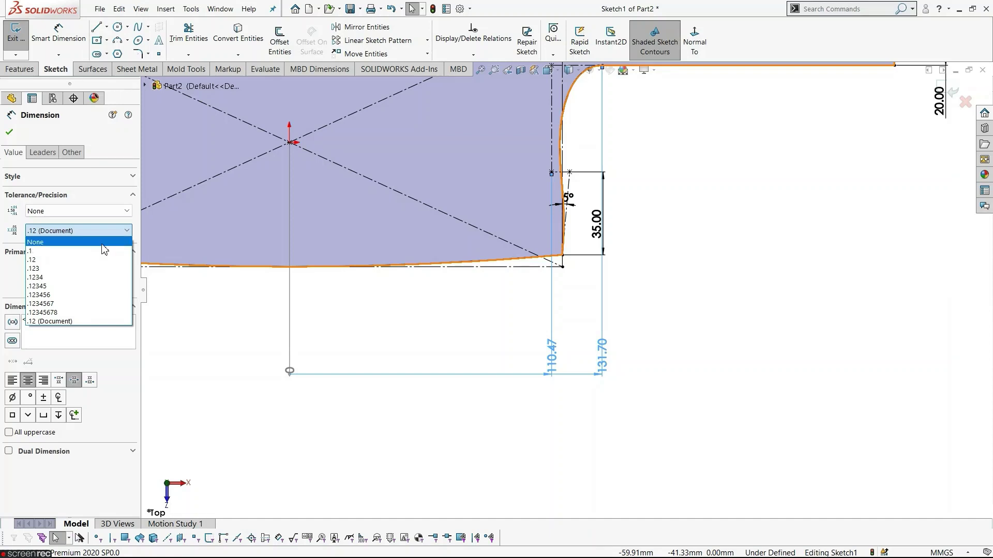
click(103, 243)
click(471, 435)
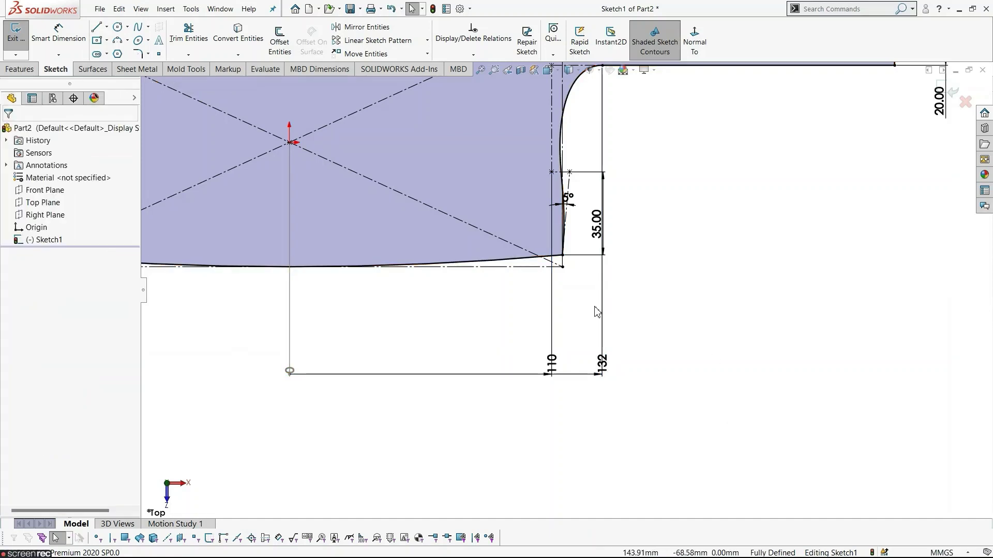
scroll(697, 272, up, 1)
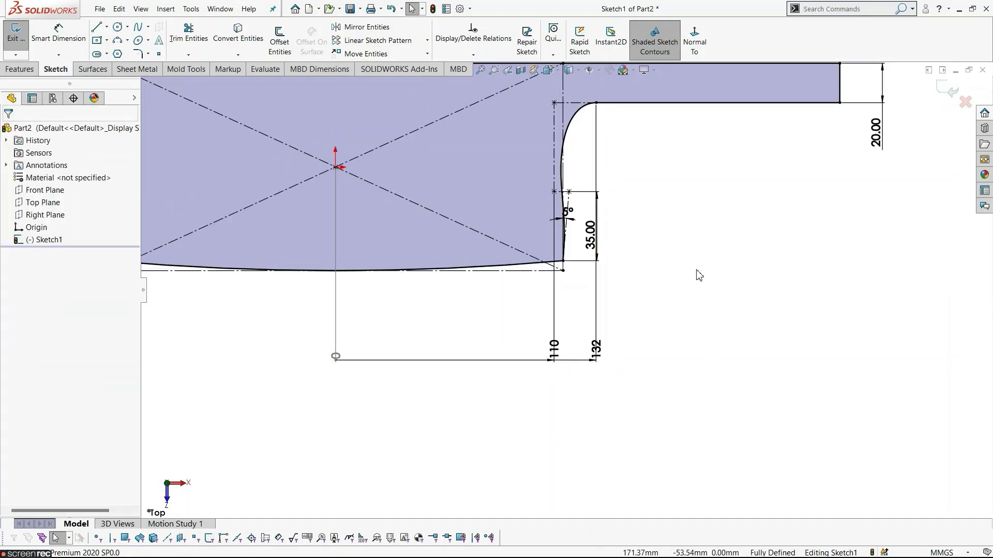
scroll(699, 274, up, 1)
scroll(755, 162, up, 1)
scroll(750, 161, down, 2)
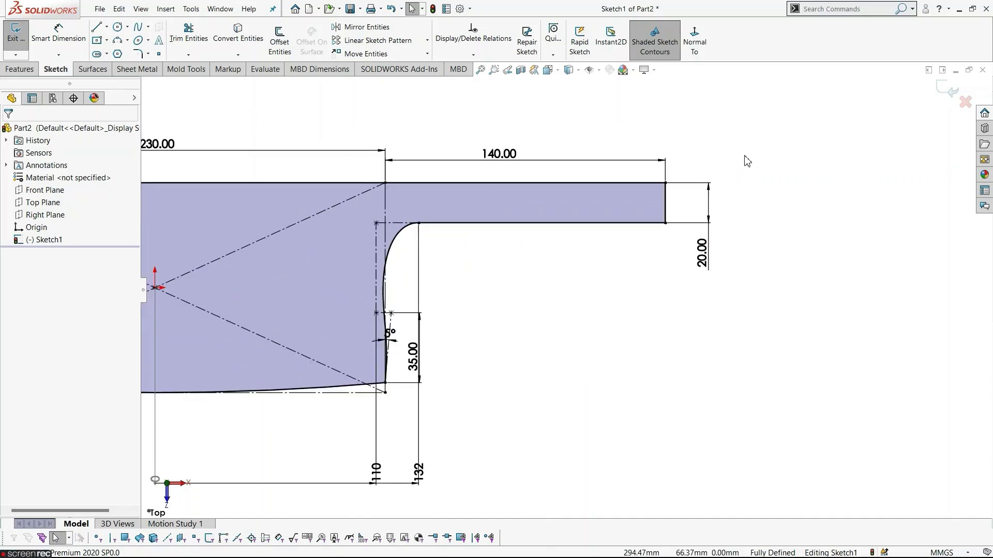
Step: Round the handle's top-right and bottom-right corners with 5 mm sketch fillets
click(143, 53)
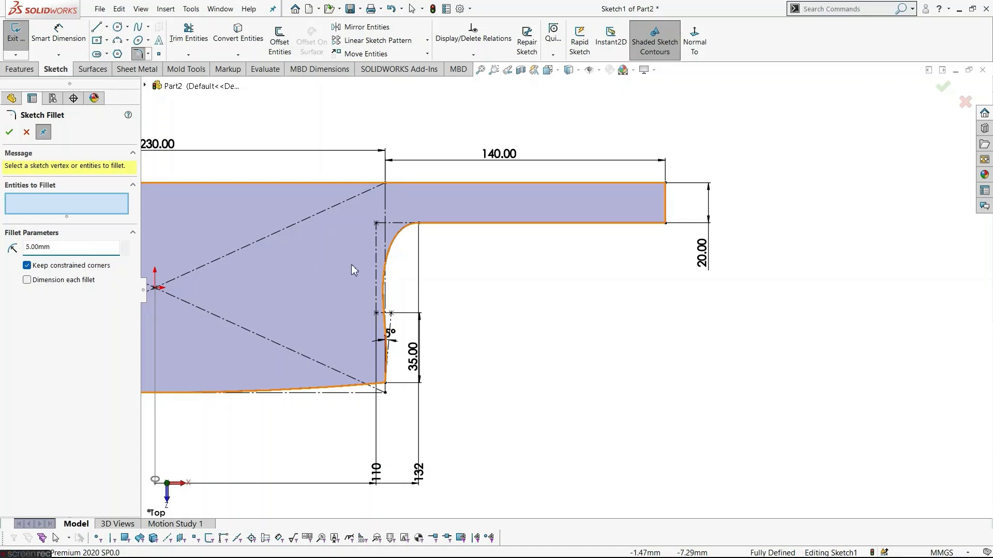
click(666, 184)
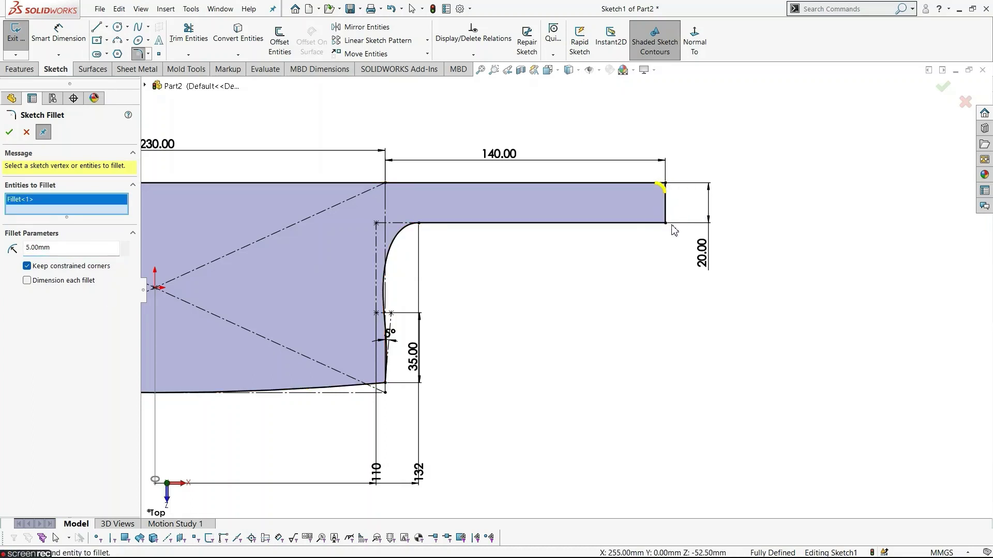
click(666, 223)
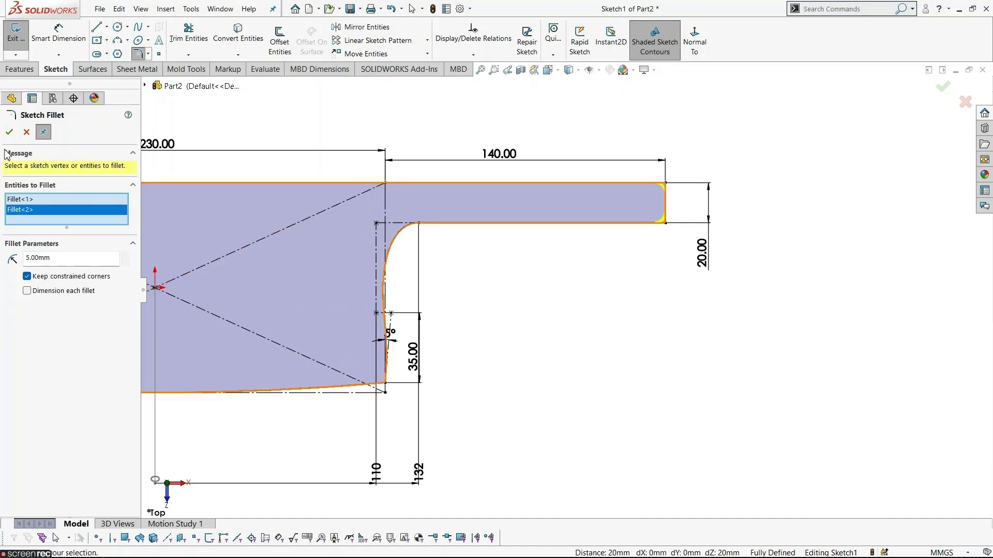
click(9, 133)
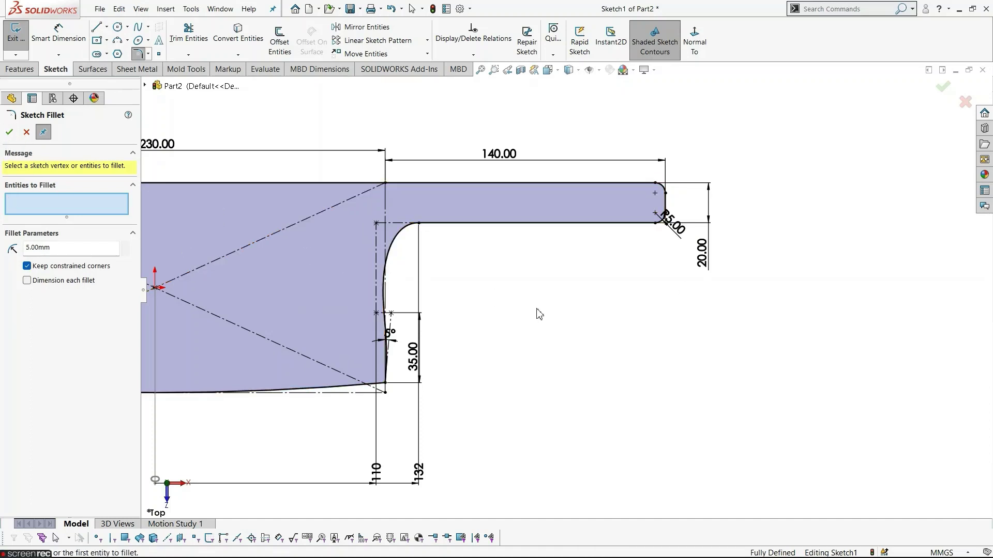
key(f)
scroll(527, 266, down, 3)
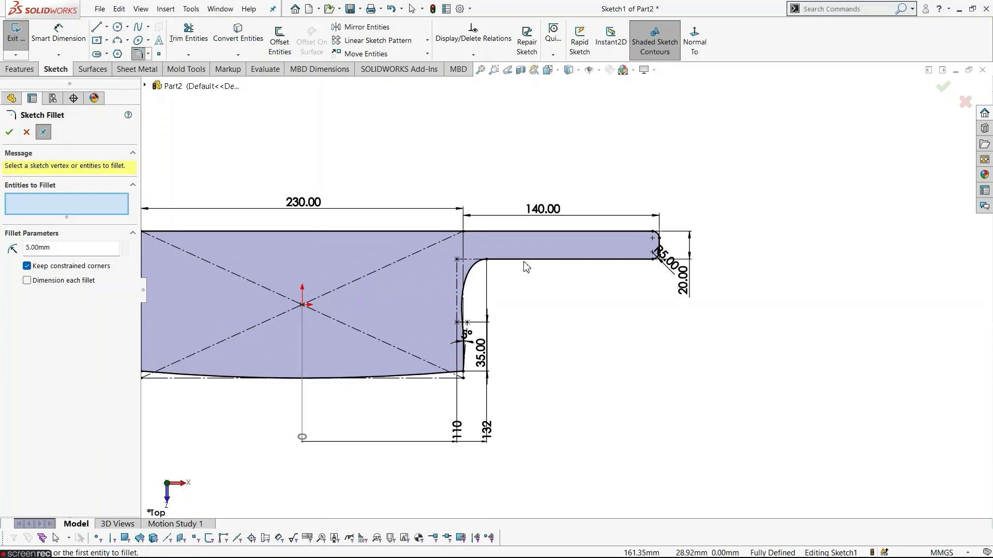
scroll(526, 267, down, 2)
key(Escape)
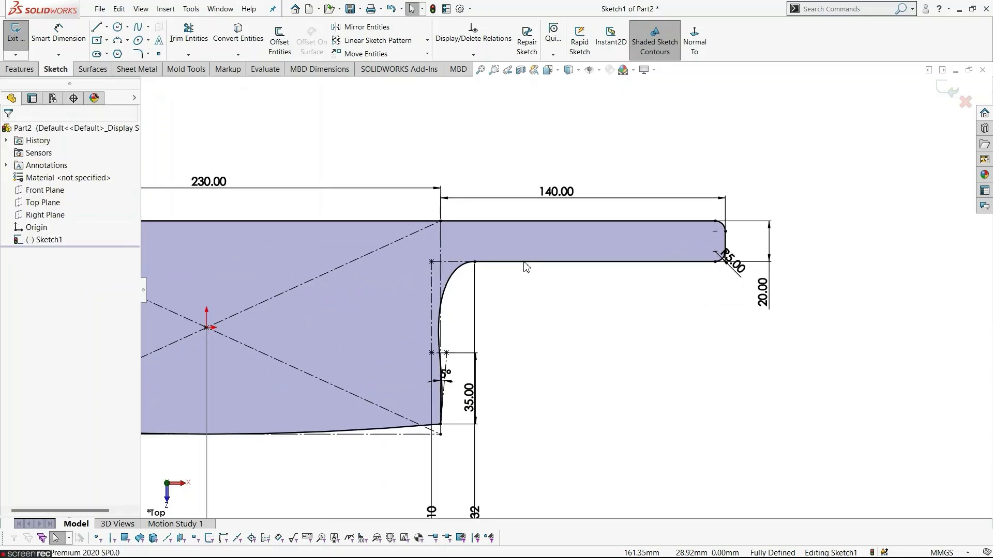
Step: Draw a horizontal construction centreline from the handle's rounded end to its left edge
click(107, 26)
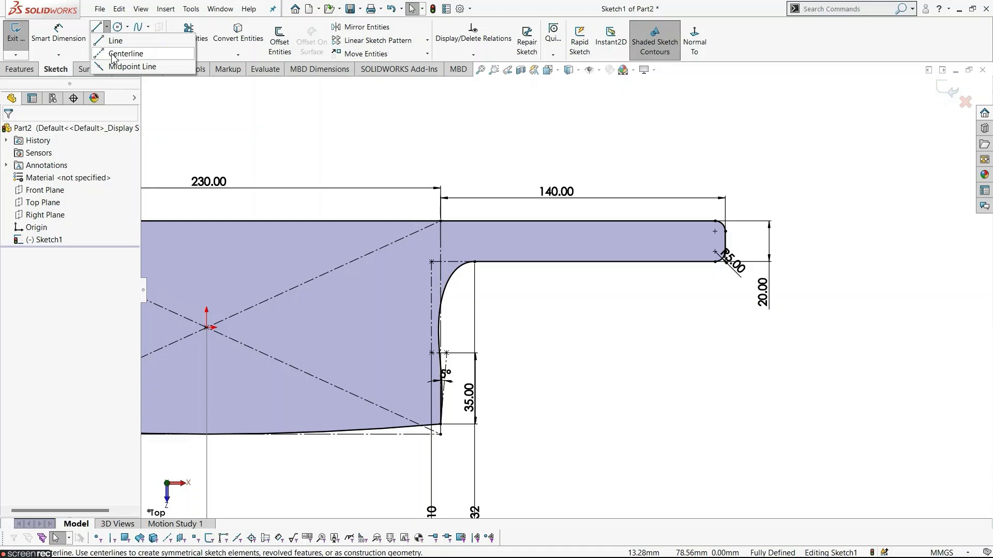
click(113, 53)
scroll(713, 327, down, 3)
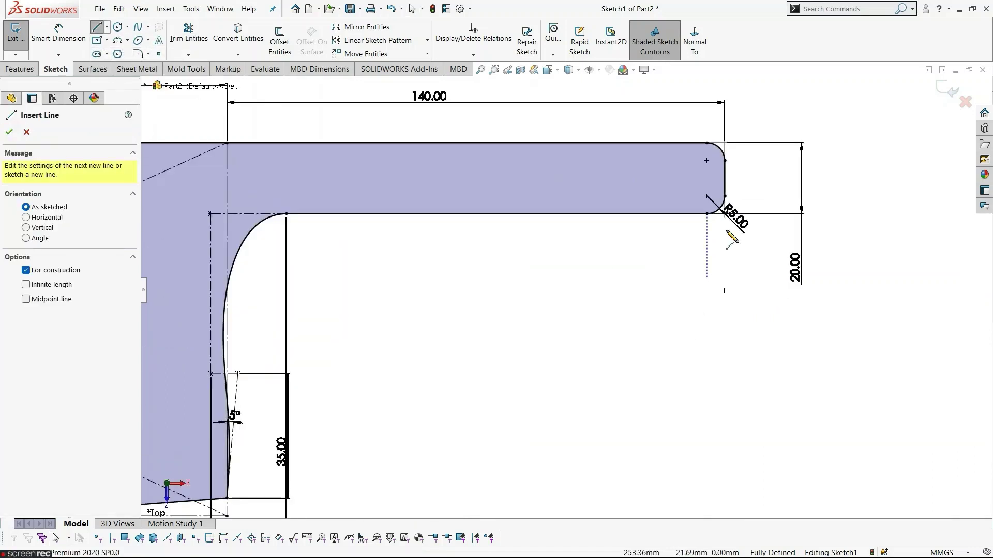
click(724, 177)
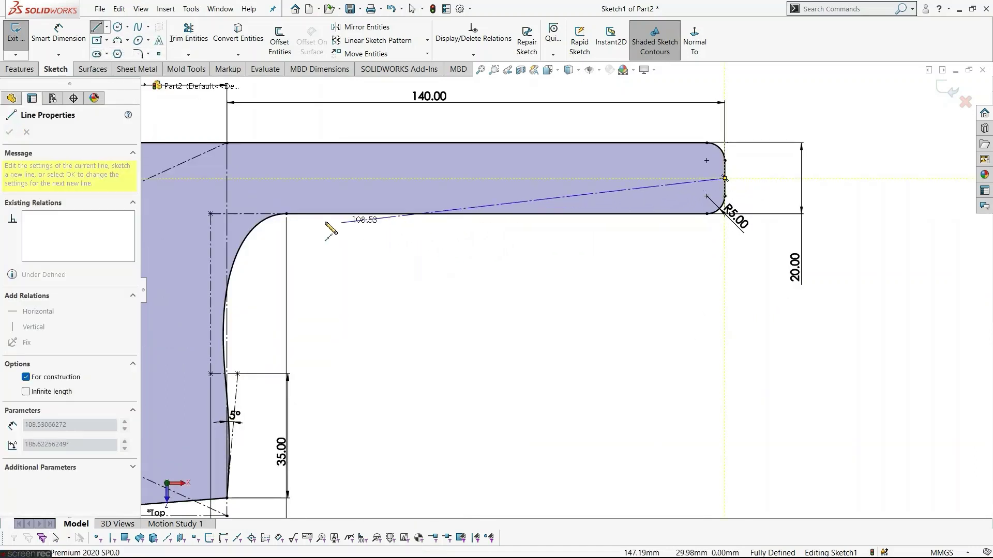
click(228, 178)
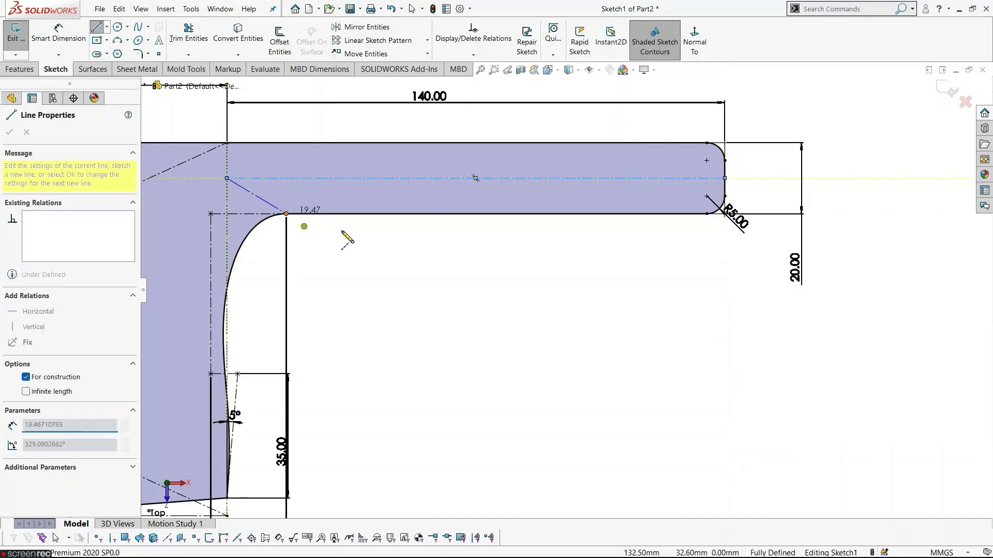
key(Escape)
Step: Zoom out to check the outline, then exit Sketch1
scroll(448, 286, up, 2)
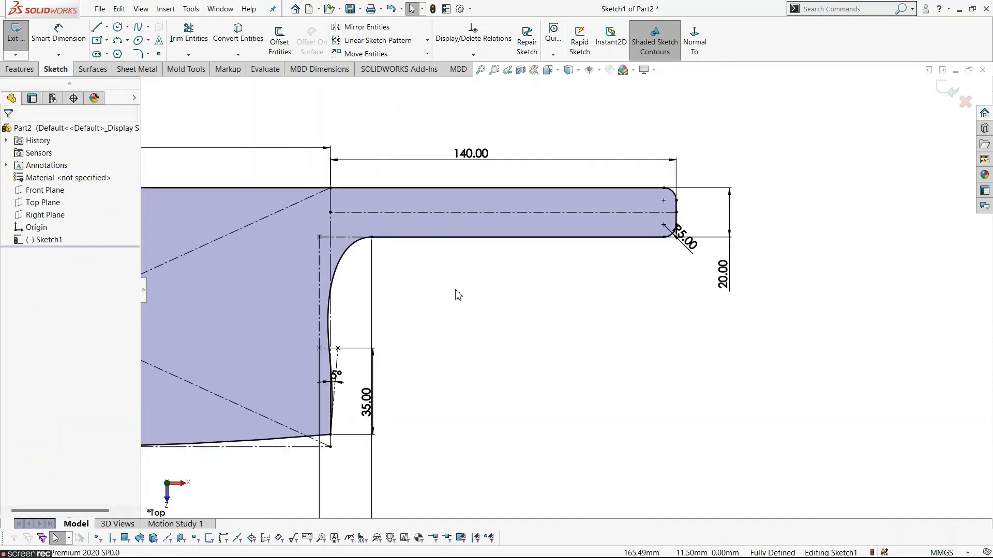
scroll(457, 295, up, 3)
scroll(418, 209, down, 1)
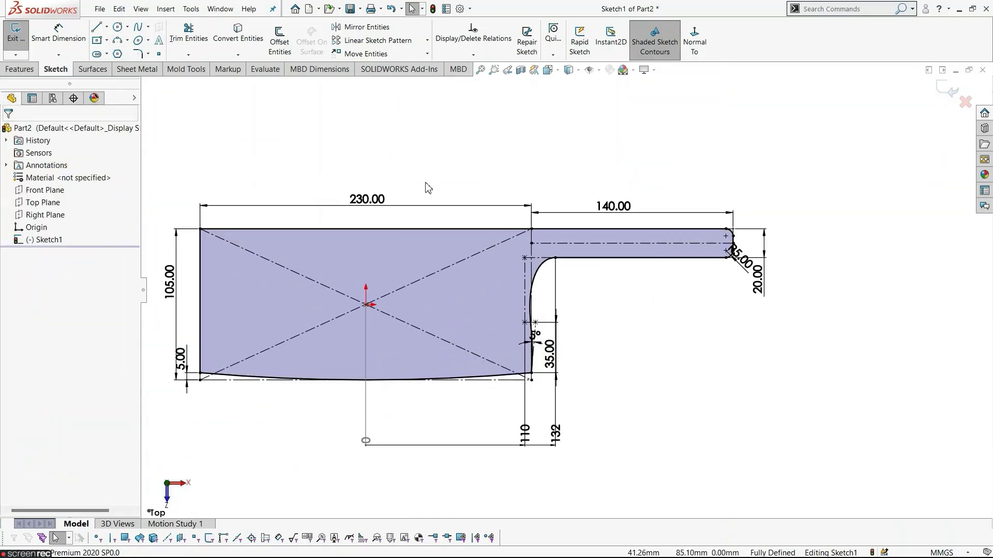
click(15, 32)
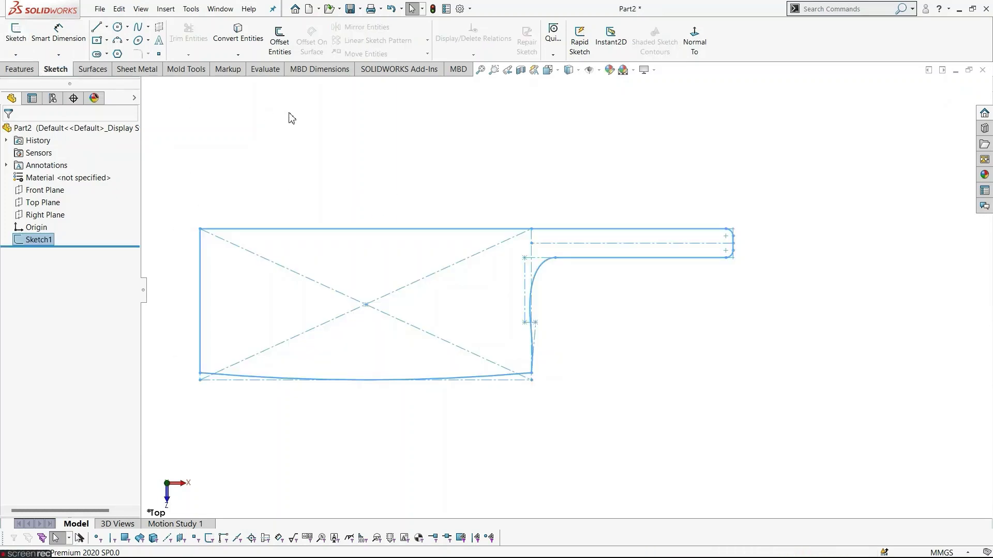
Step: Extrude the cleaver outline sketch to a 3 mm depth
click(332, 155)
mouse_move(527, 297)
middle_down()
mouse_move(514, 224)
mouse_move(594, 244)
mouse_move(563, 252)
middle_up()
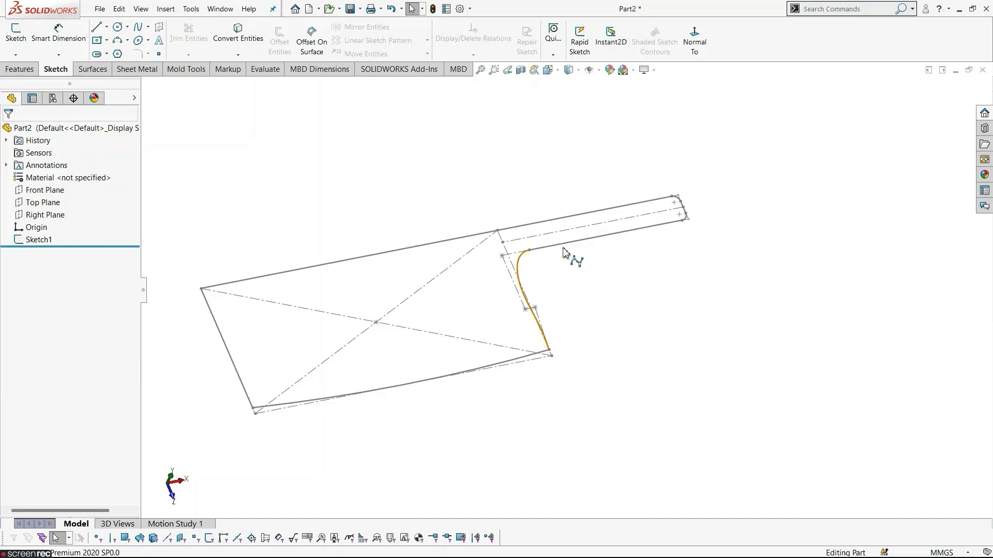
click(41, 240)
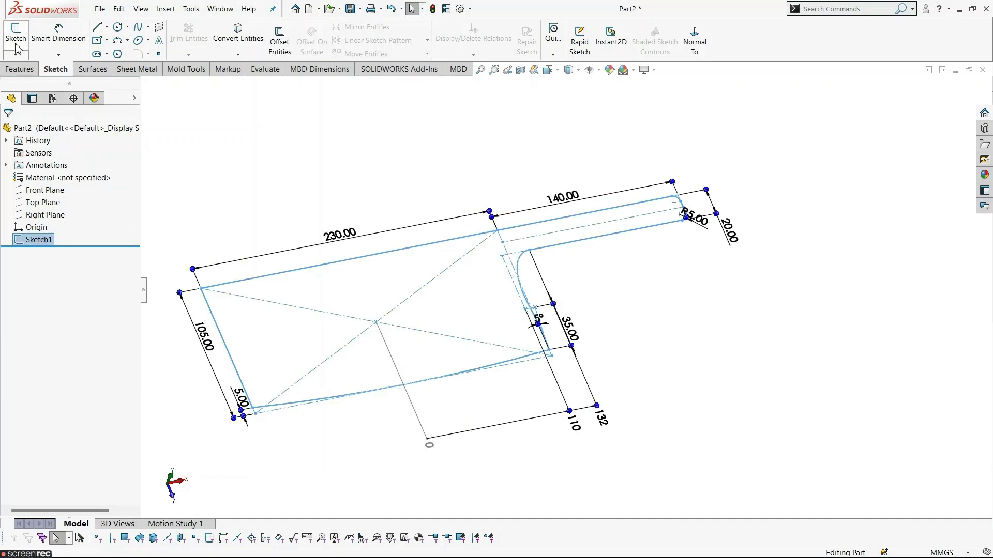
click(21, 68)
click(21, 55)
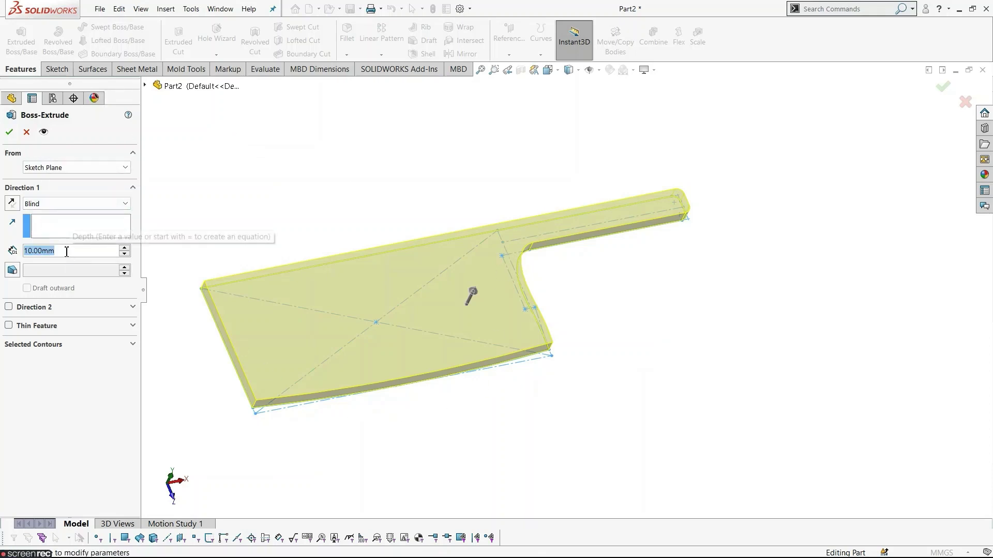
text(3)
key(Return)
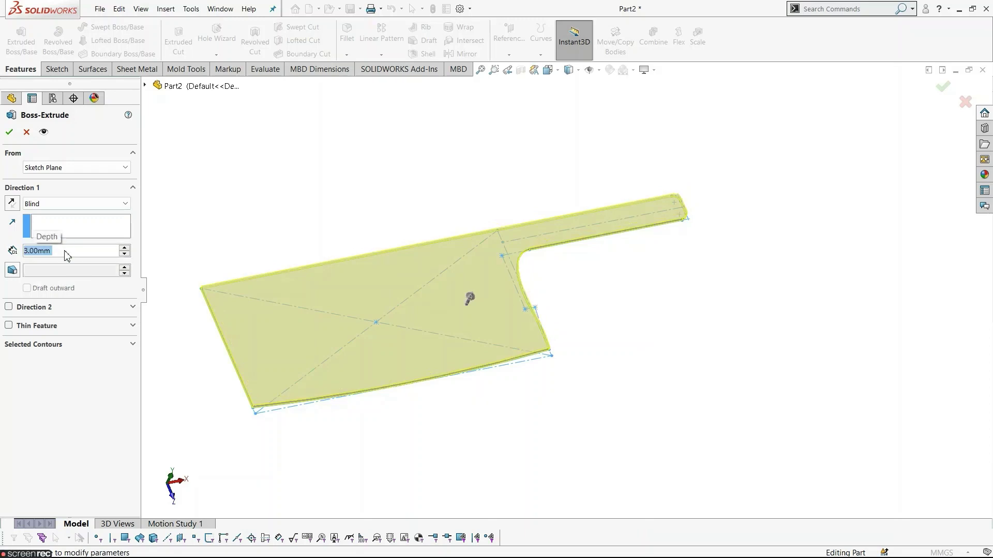
Step: Set the extrusion end condition to Mid Plane and confirm Boss-Extrude1
click(68, 207)
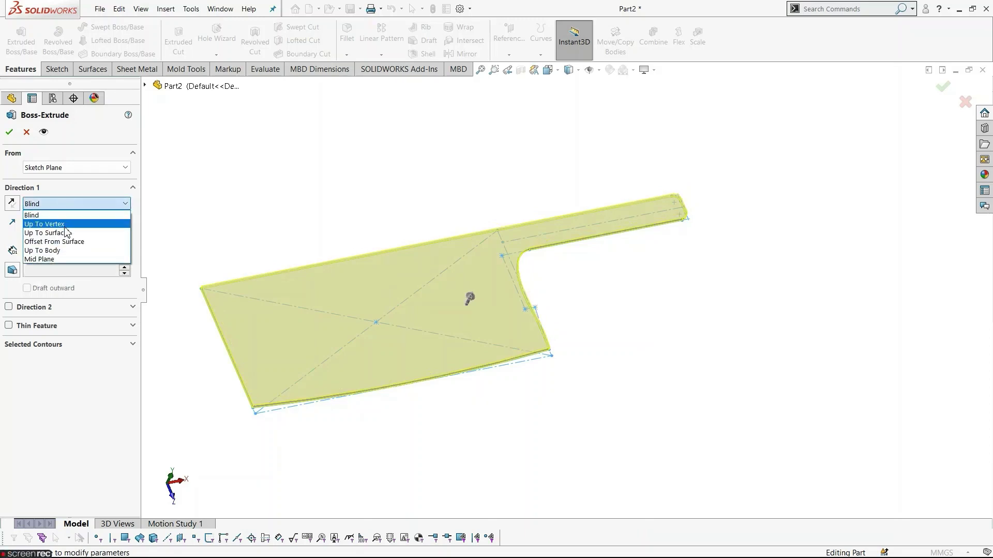
click(76, 264)
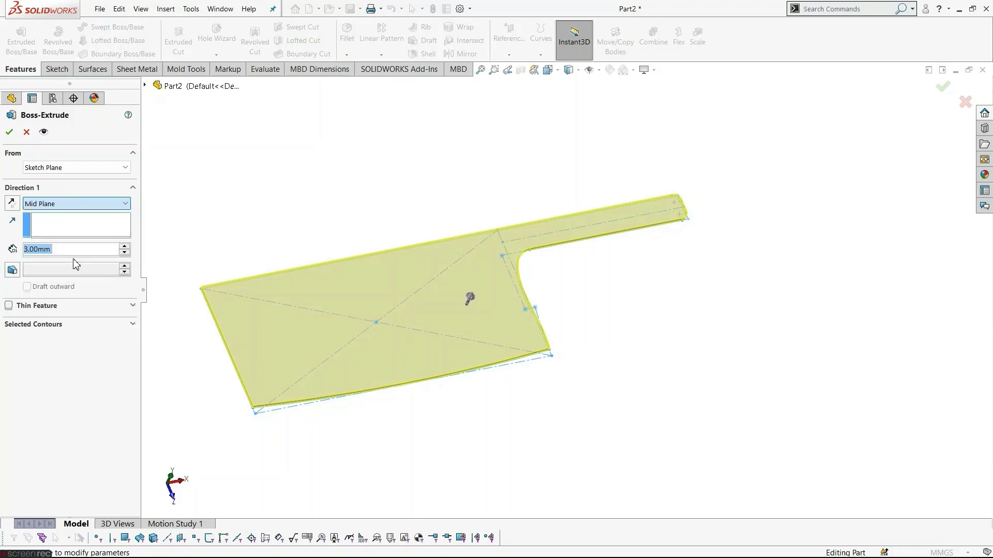
scroll(277, 348, down, 5)
middle_drag(234, 297, 280, 289)
scroll(314, 217, down, 5)
scroll(348, 235, down, 2)
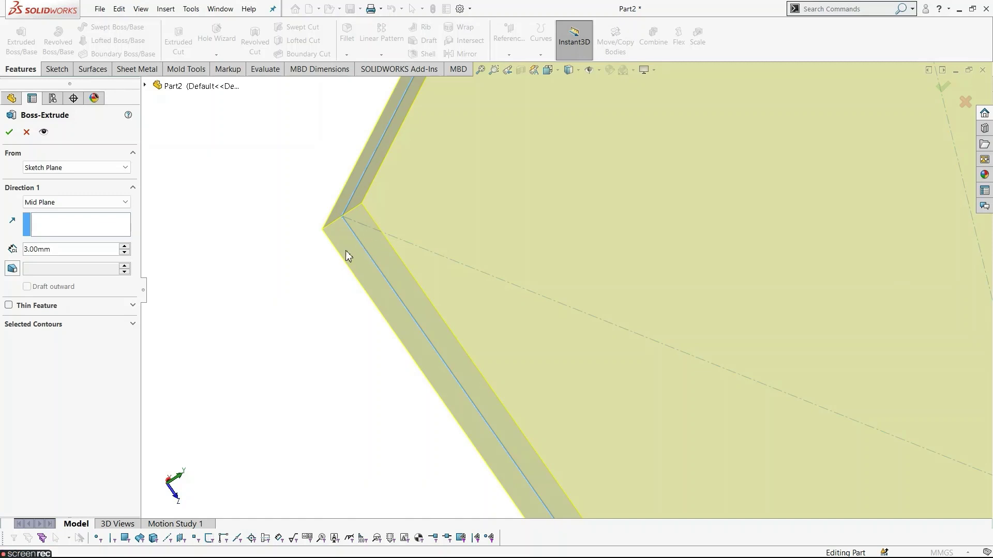
scroll(348, 348, up, 10)
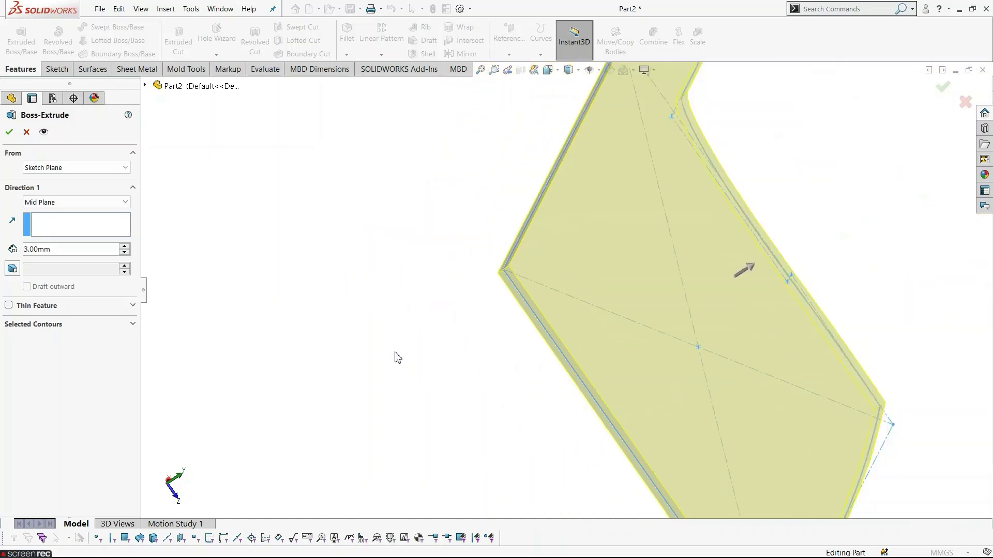
middle_drag(704, 356, 708, 259)
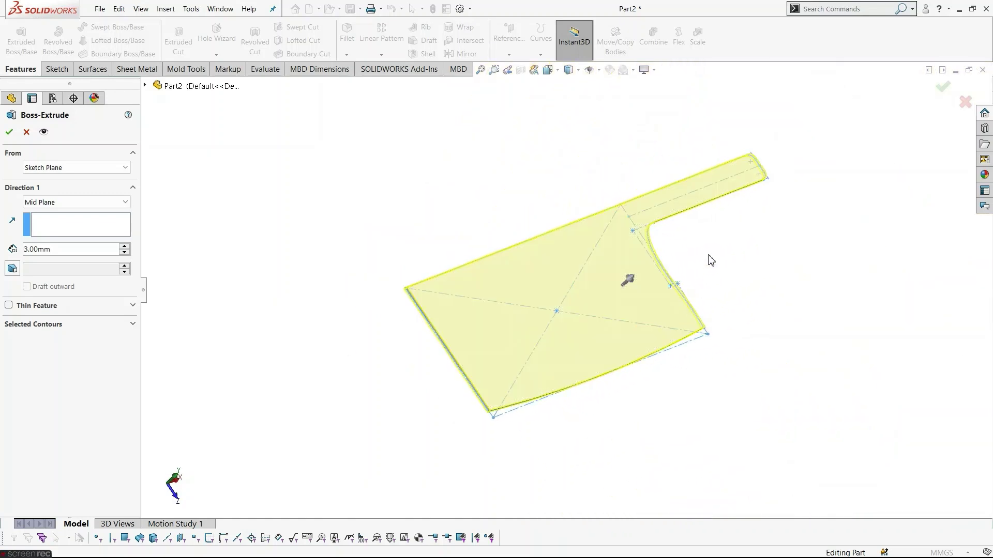
scroll(709, 259, down, 3)
click(9, 131)
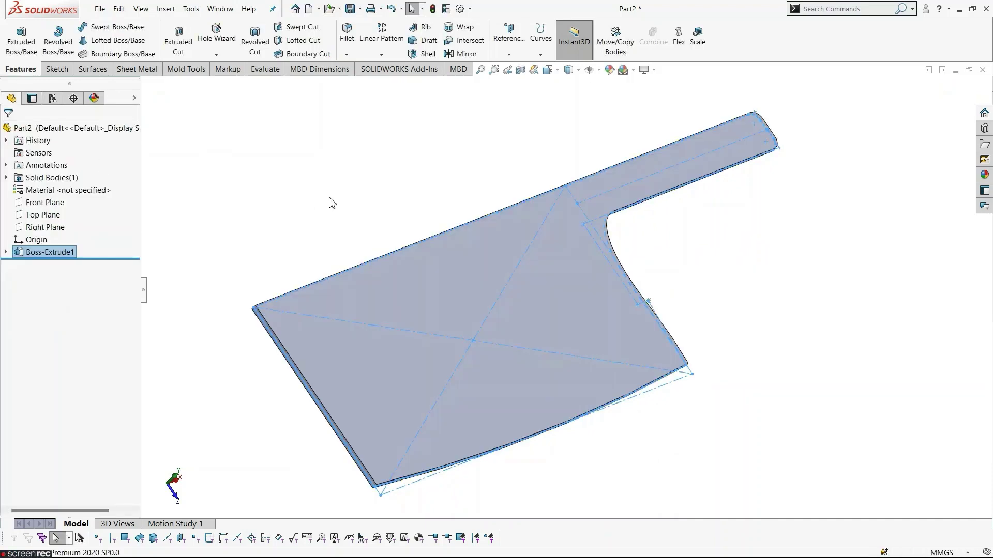
Step: Orbit the finished part and apply a lighter scene
scroll(517, 290, up, 3)
mouse_move(710, 317)
middle_down()
mouse_move(689, 308)
mouse_move(685, 355)
middle_up()
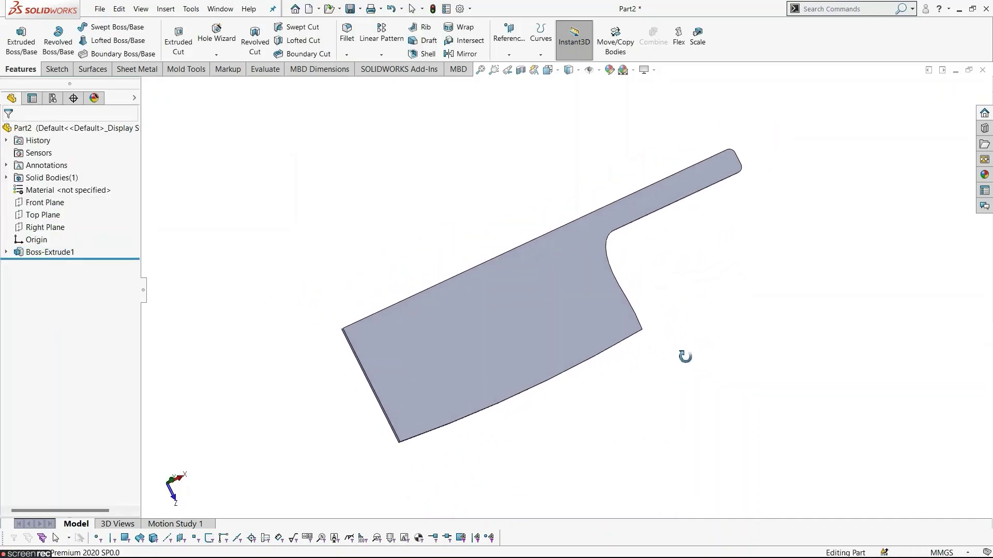
click(623, 71)
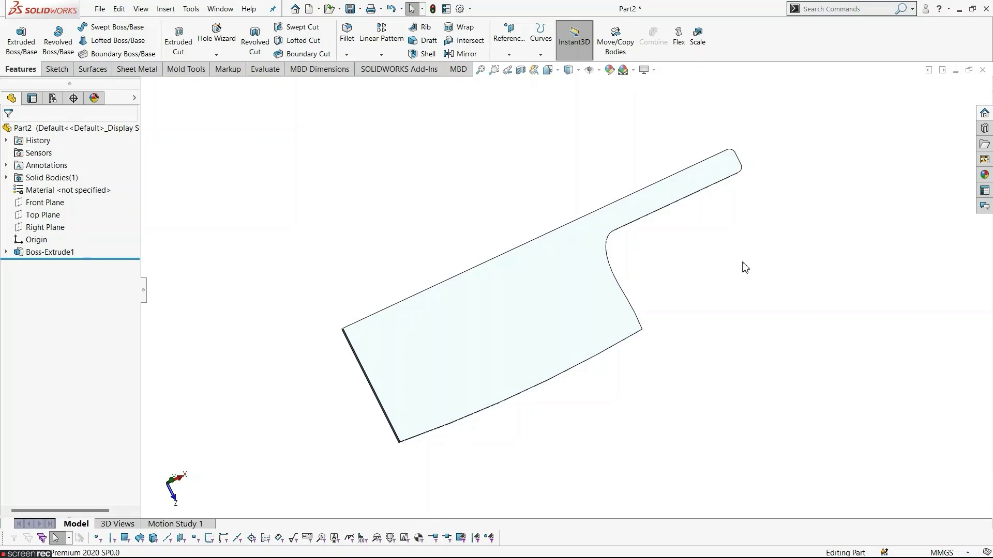
Step: Expand Boss-Extrude1 and show Sketch1 over the 3 mm solid
mouse_move(706, 402)
middle_down()
mouse_move(656, 403)
mouse_move(706, 403)
mouse_move(696, 406)
middle_up()
scroll(399, 445, down, 4)
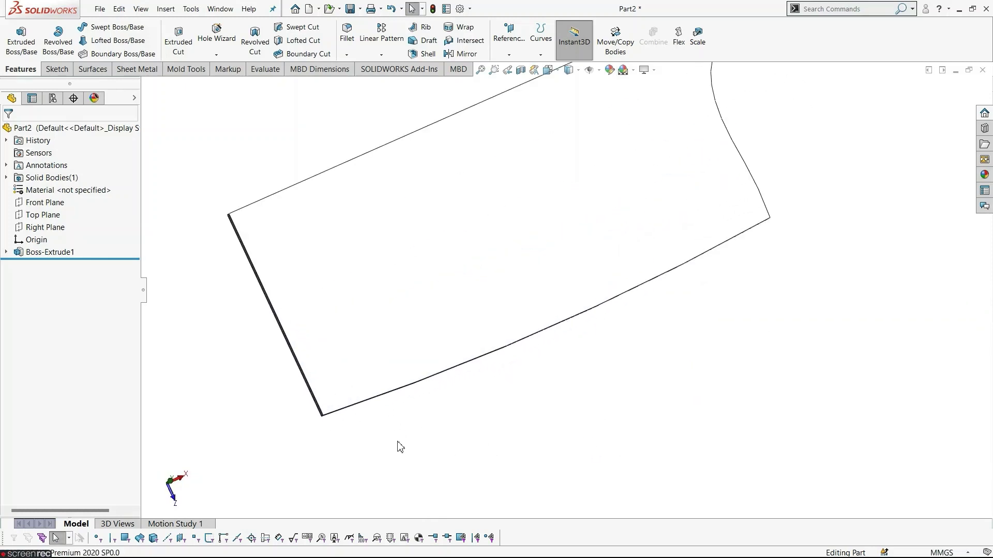
middle_drag(399, 445, 228, 373)
click(6, 252)
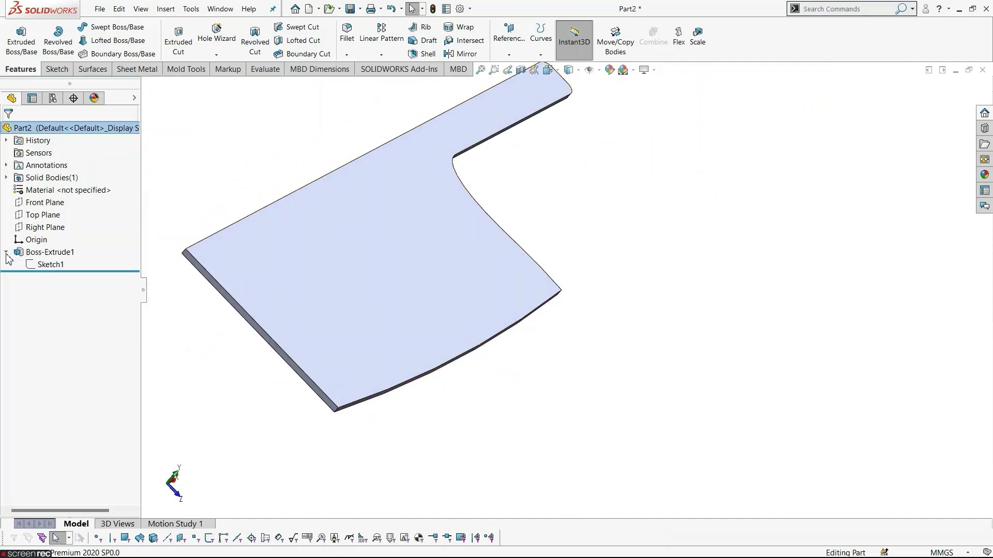
click(41, 265)
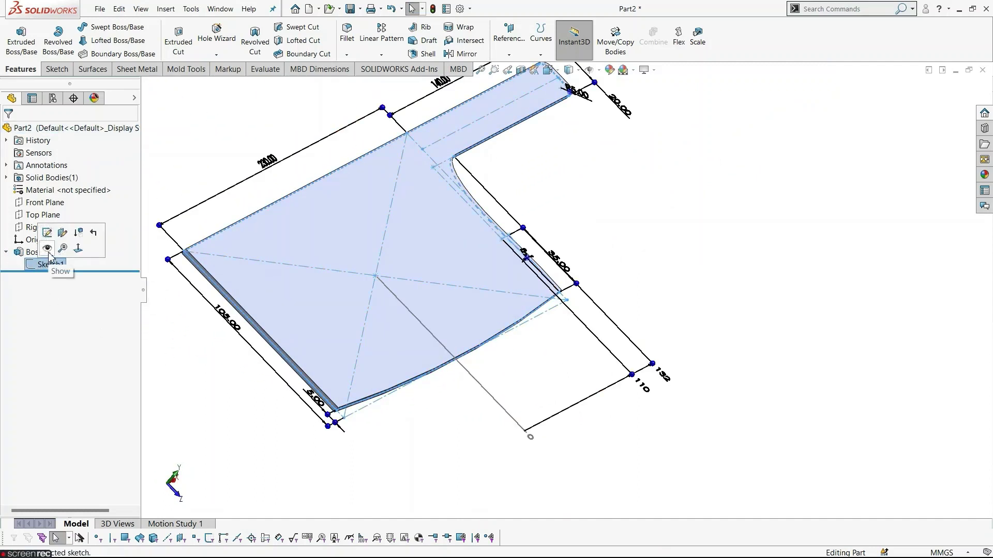
key(Escape)
Step: Orbit to the blade's long straight edge and select its narrow side face
middle_drag(276, 378, 421, 383)
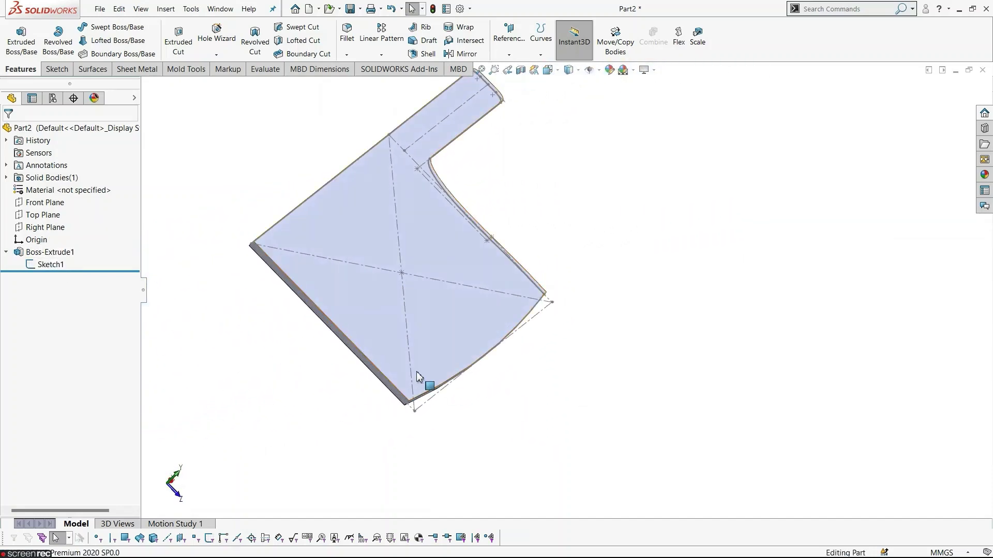
scroll(360, 370, down, 5)
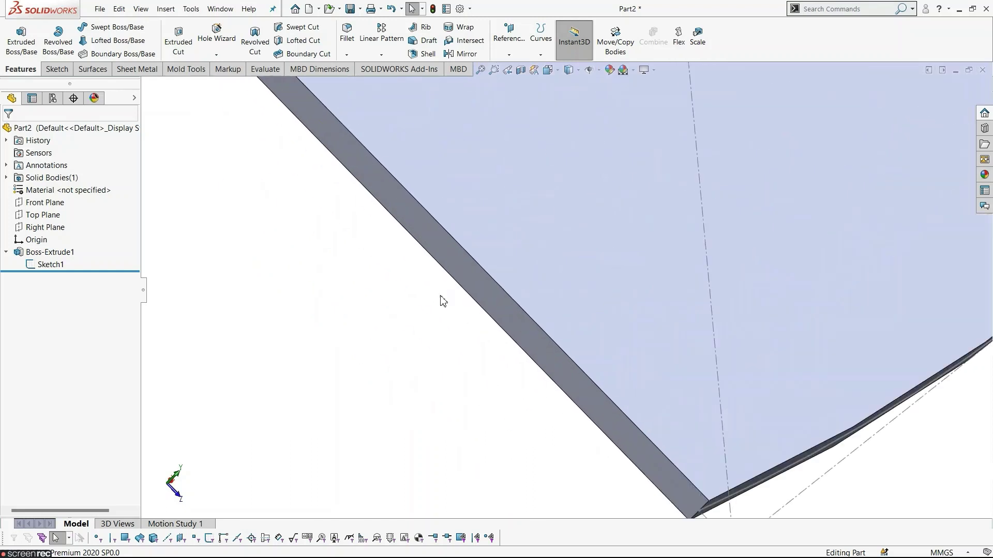
click(492, 289)
click(489, 288)
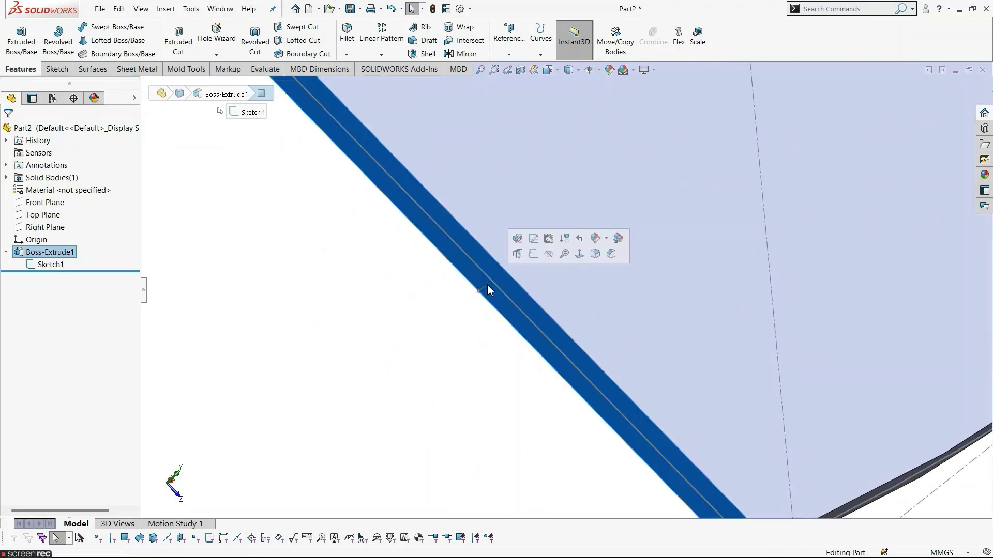
Step: Start Sketch2 on the blade's narrow side face and view it normal to
right_click(502, 310)
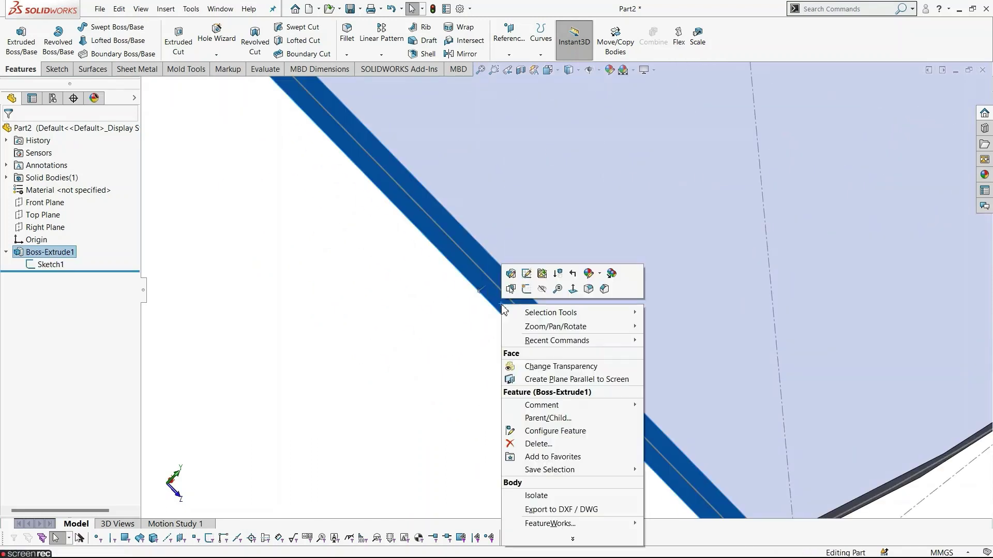
click(531, 291)
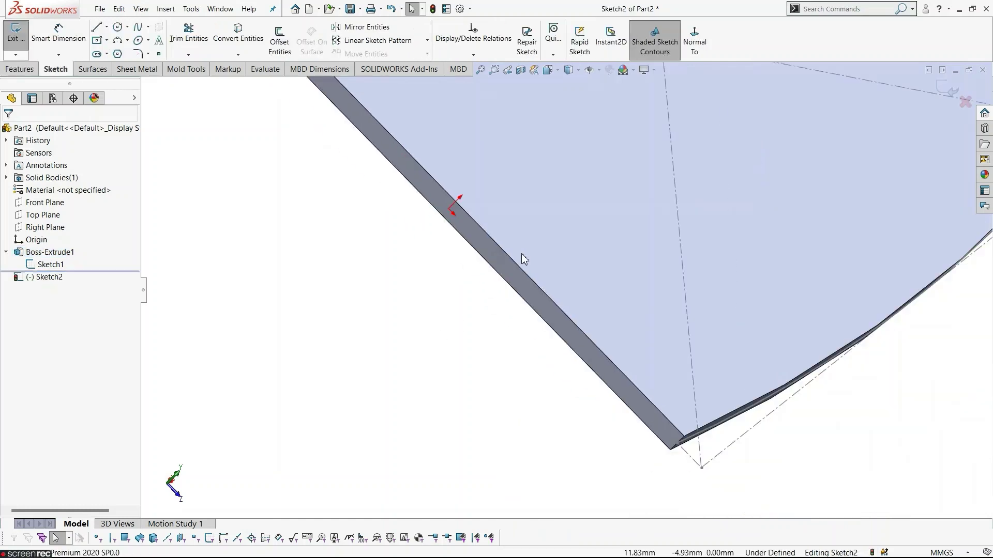
click(694, 42)
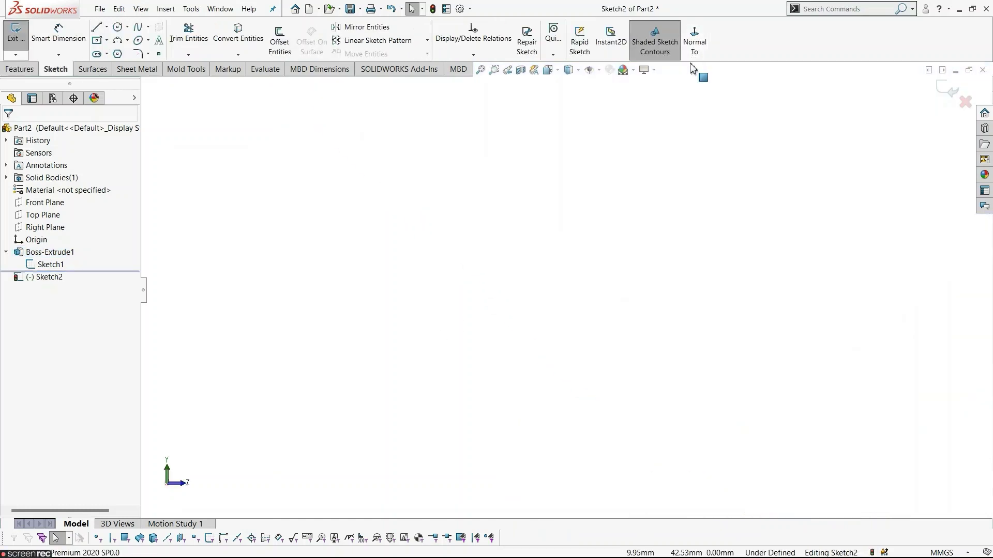
click(482, 75)
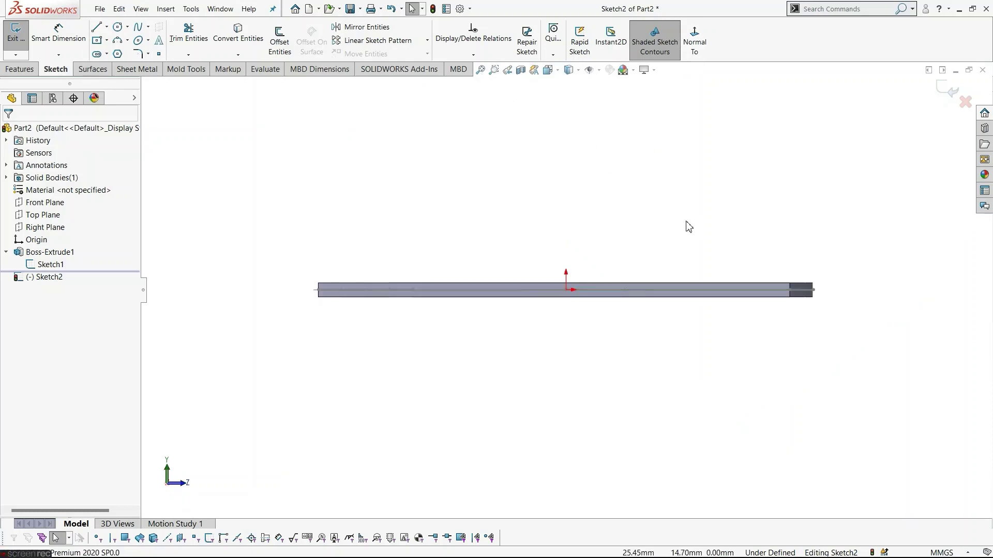
scroll(672, 232, down, 2)
scroll(634, 259, down, 2)
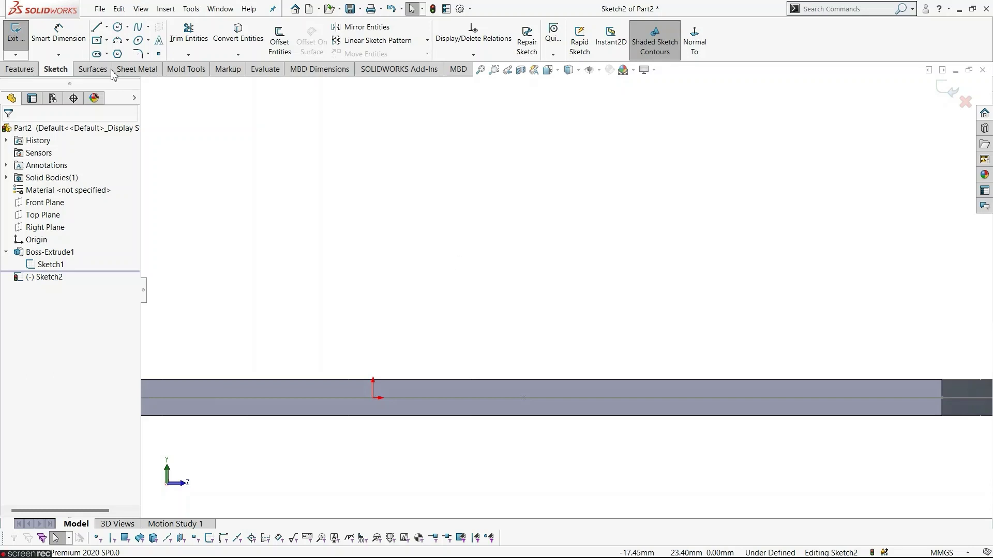
Step: Draw a vertical construction centreline across the side face
click(107, 28)
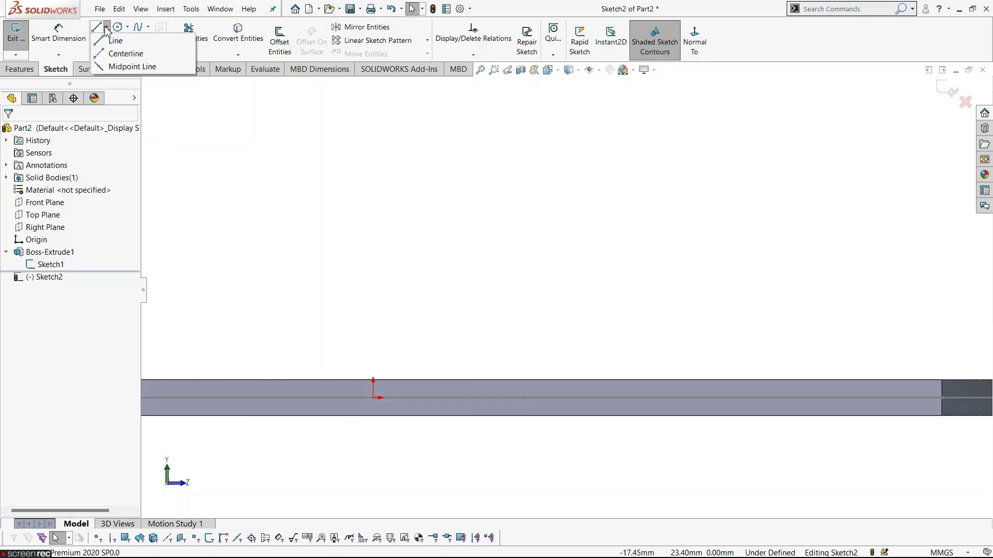
click(124, 51)
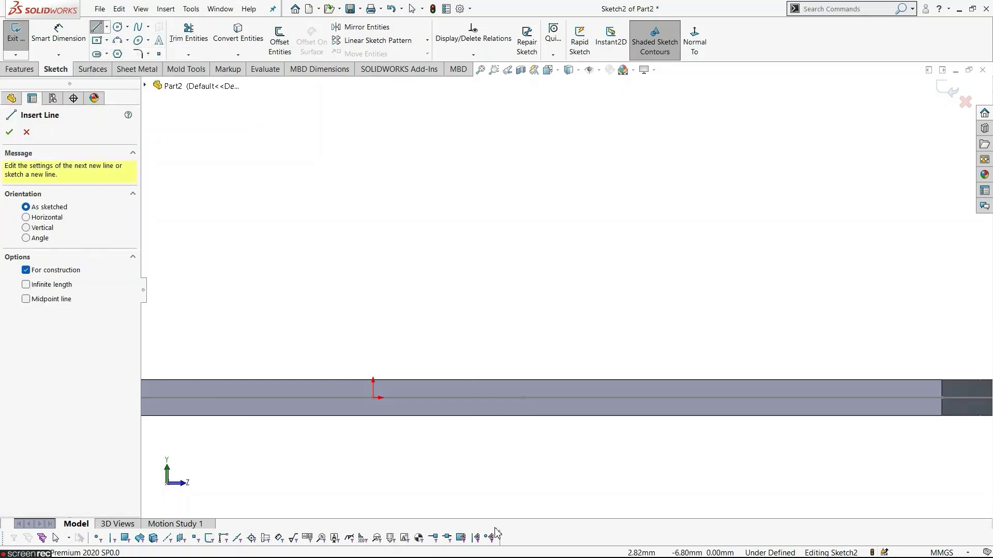
click(522, 416)
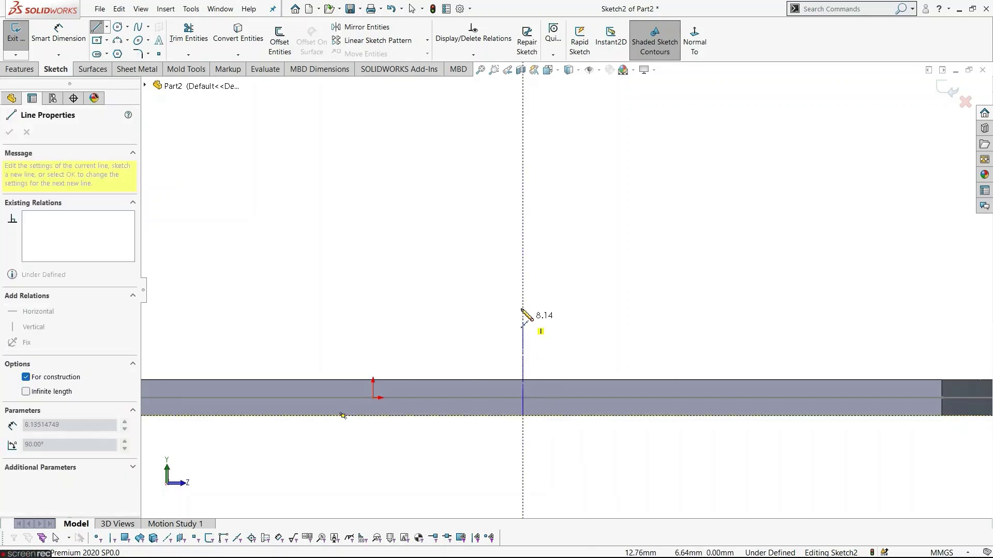
click(522, 190)
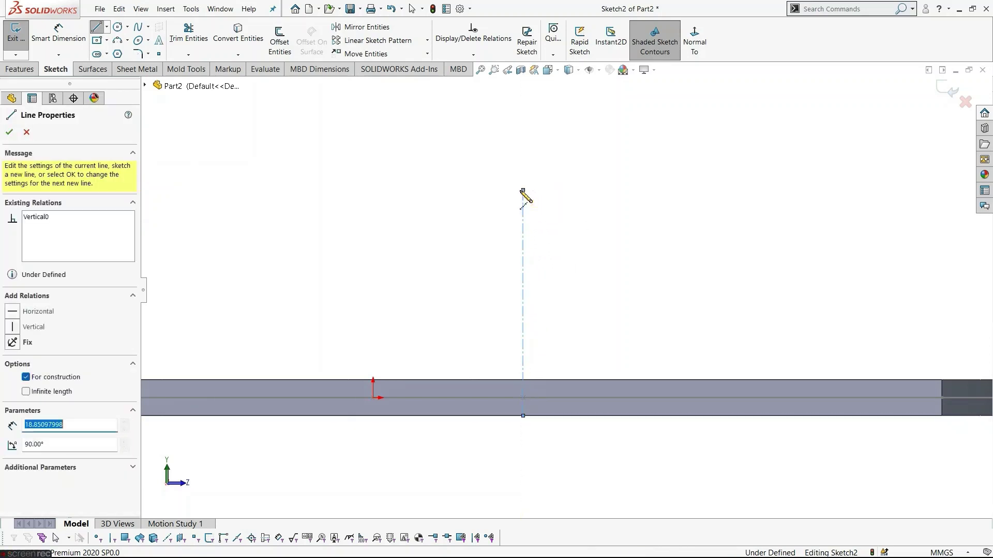
key(Escape)
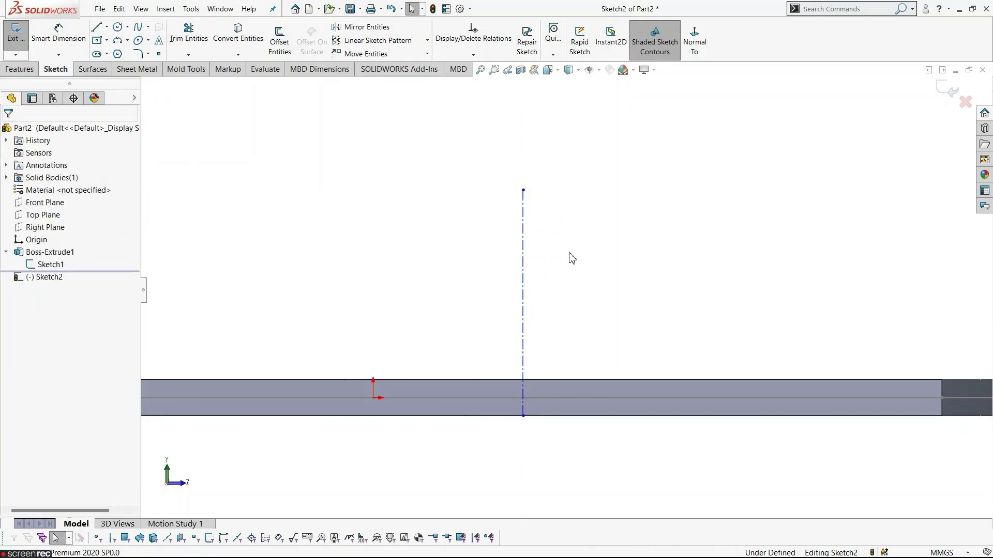
Step: Make the centreline coincident with the Sketch1 point on the blade's edge
click(523, 319)
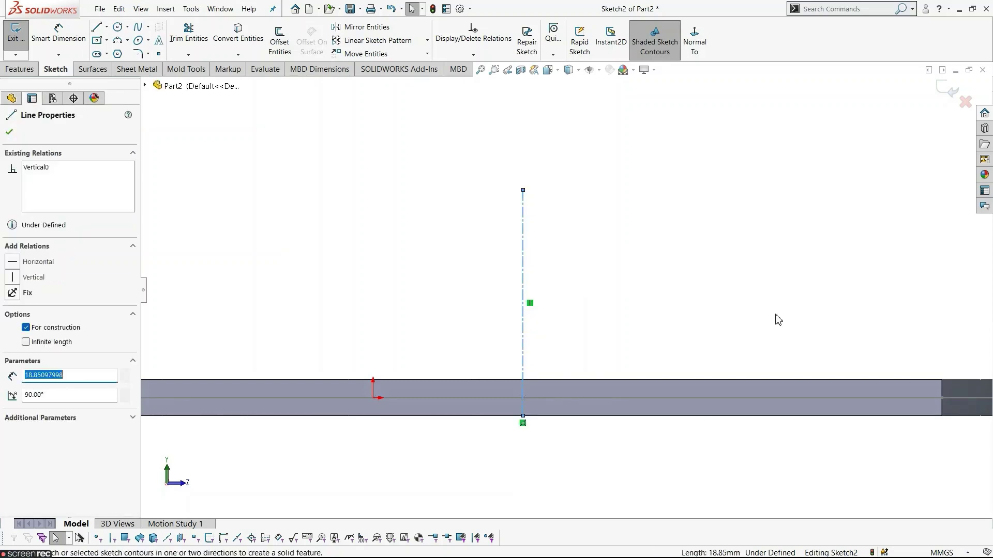
middle_drag(775, 316, 744, 332)
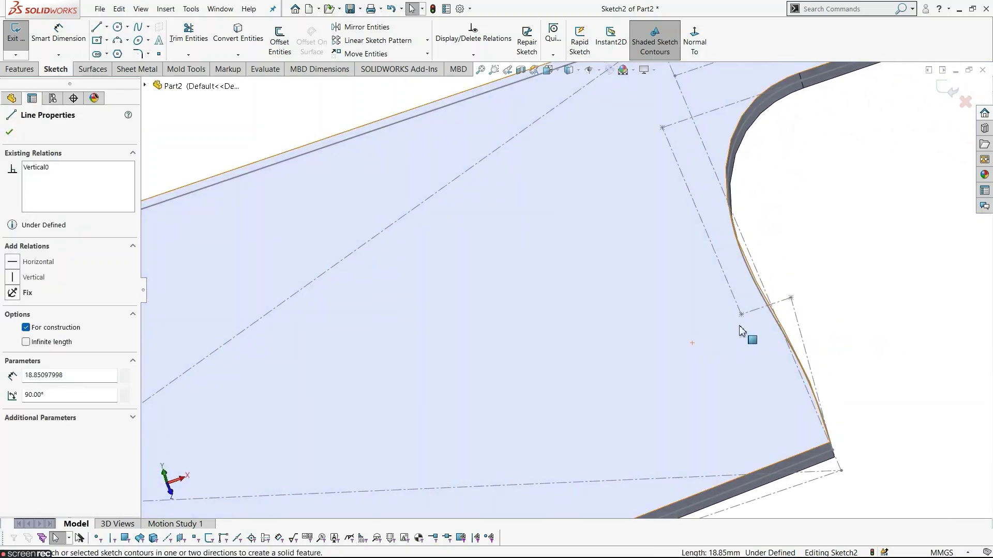
ctrl+click(791, 299)
key(f)
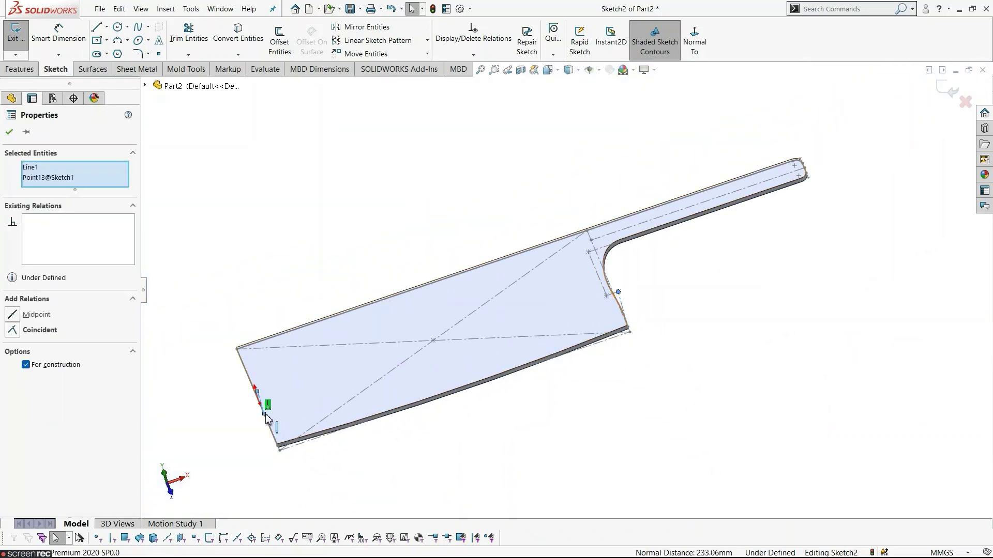
click(12, 330)
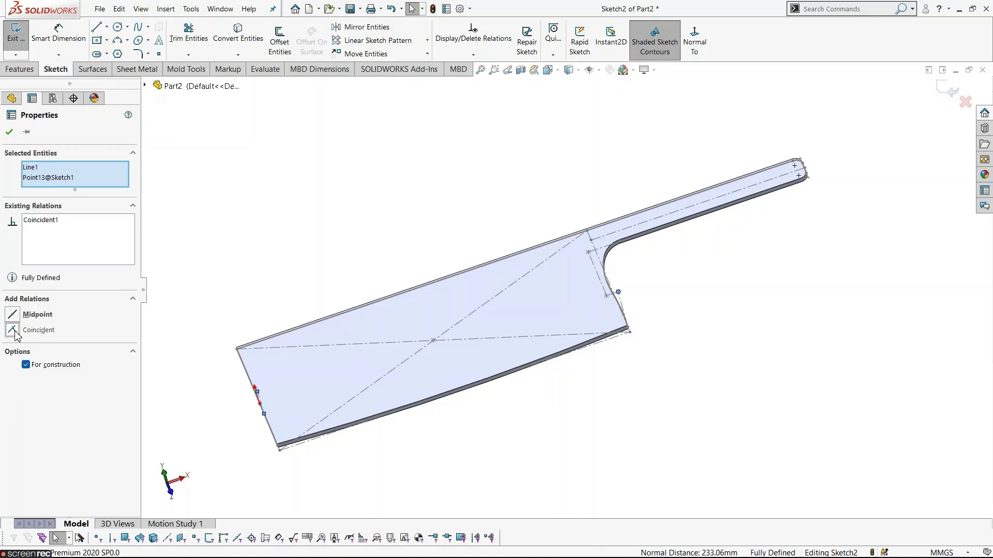
click(249, 474)
mouse_move(248, 474)
middle_down()
mouse_move(308, 459)
mouse_move(366, 348)
middle_up()
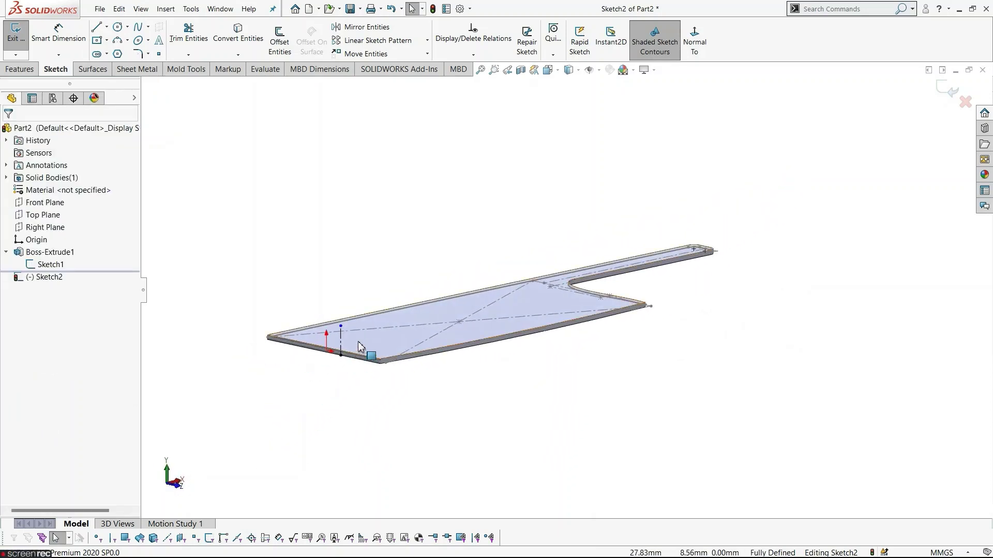
Step: Square the view to Sketch2's plane, zoom in, and activate the Line tool
scroll(408, 303, down, 5)
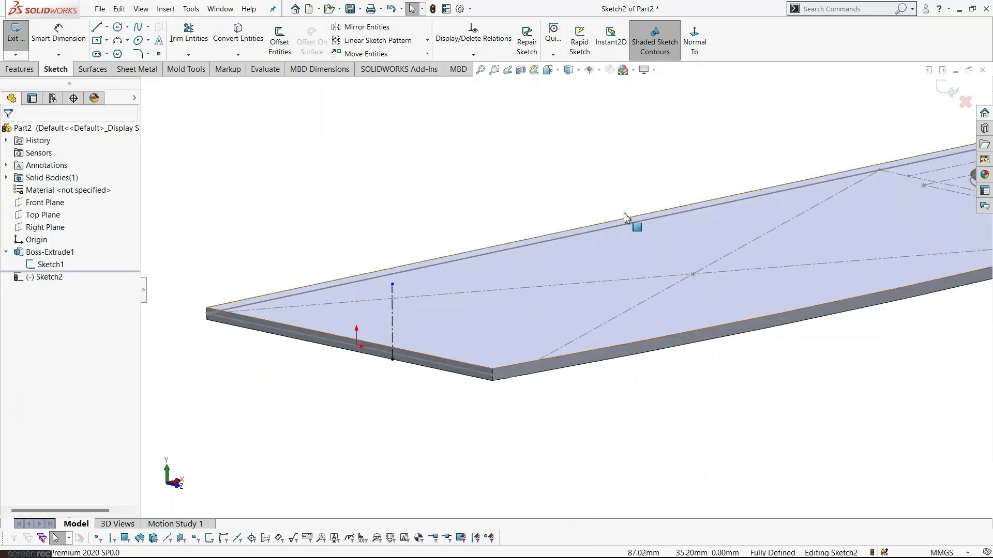
click(695, 46)
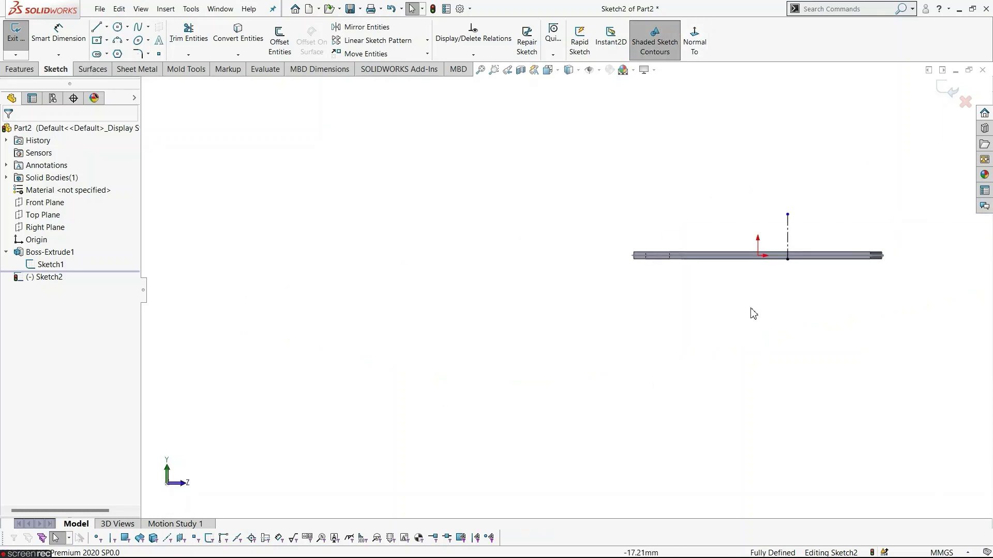
scroll(828, 330, down, 5)
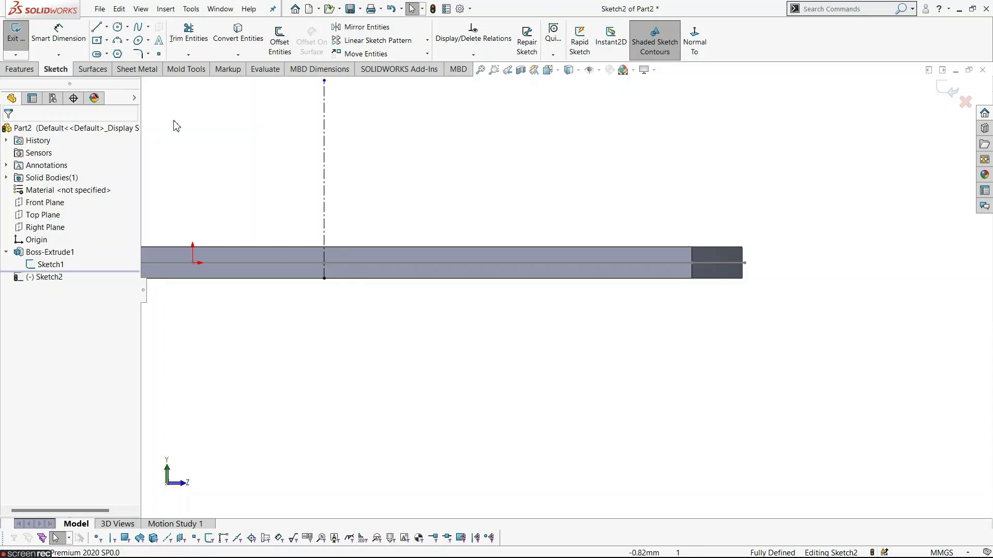
click(97, 27)
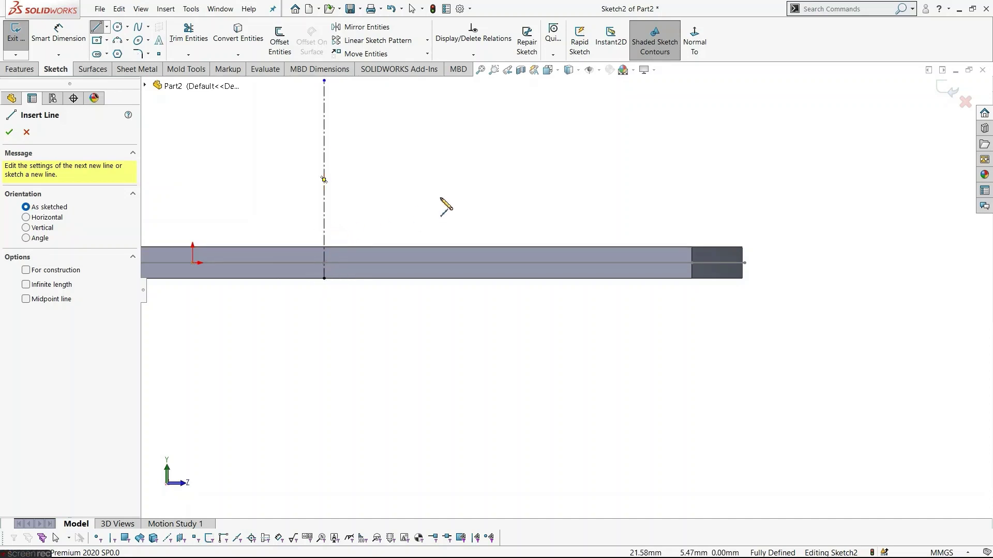
Step: With Intersection snap on, draw a sloping line from the centerline–top edge intersection to past the handle end
click(563, 57)
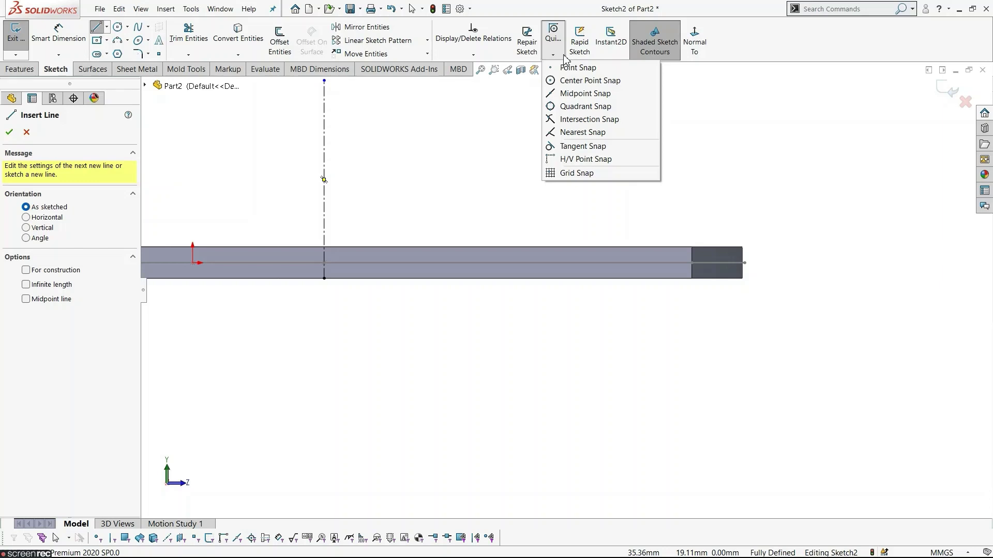
click(574, 119)
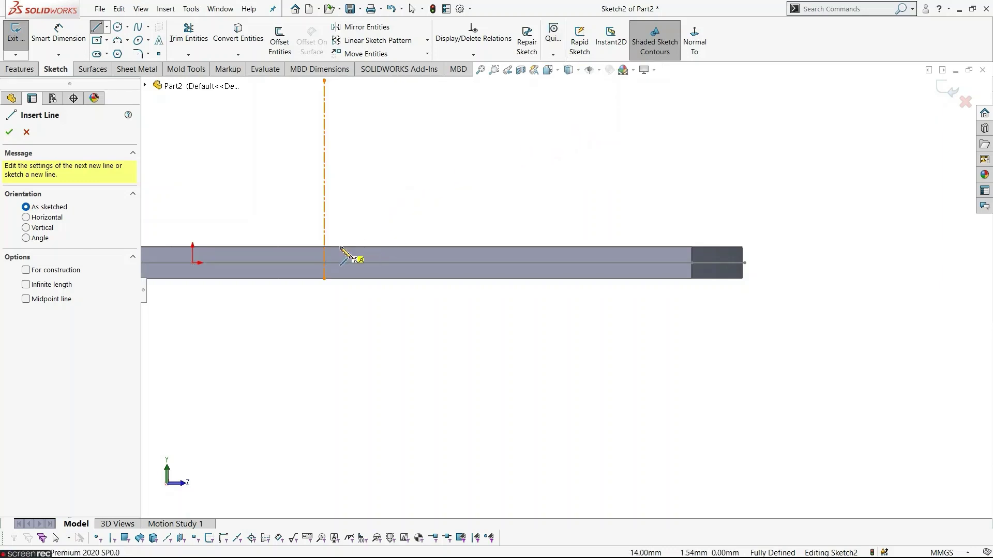
click(325, 248)
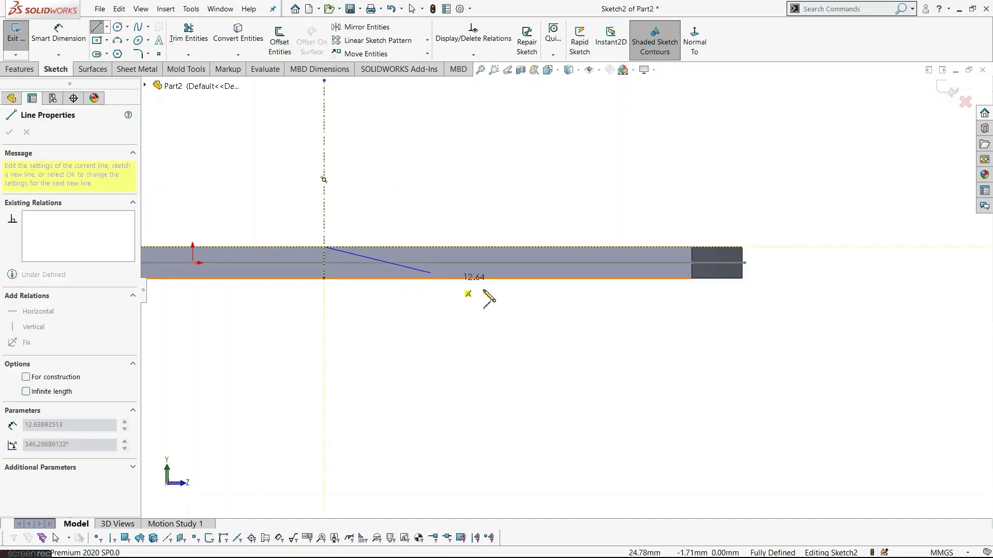
scroll(709, 300, down, 4)
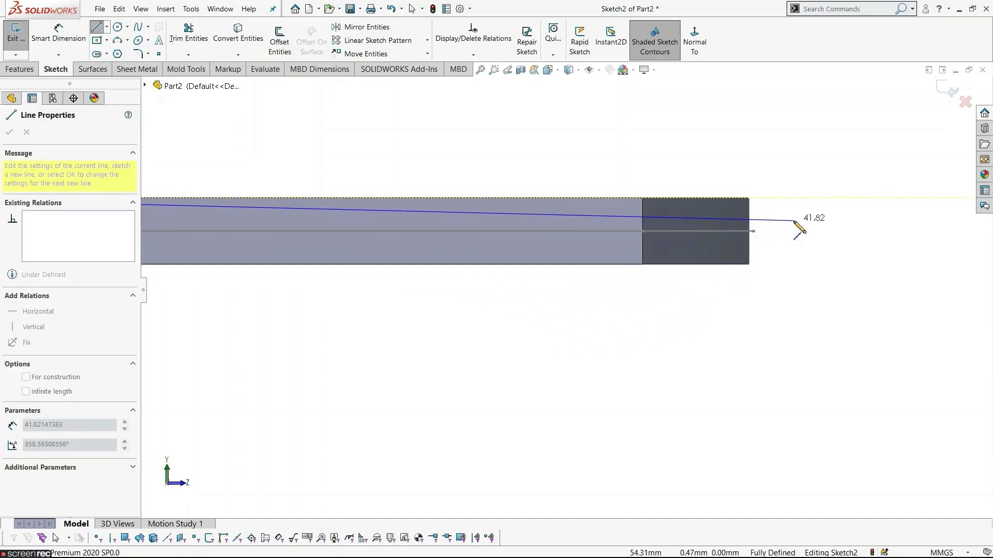
click(793, 220)
key(Escape)
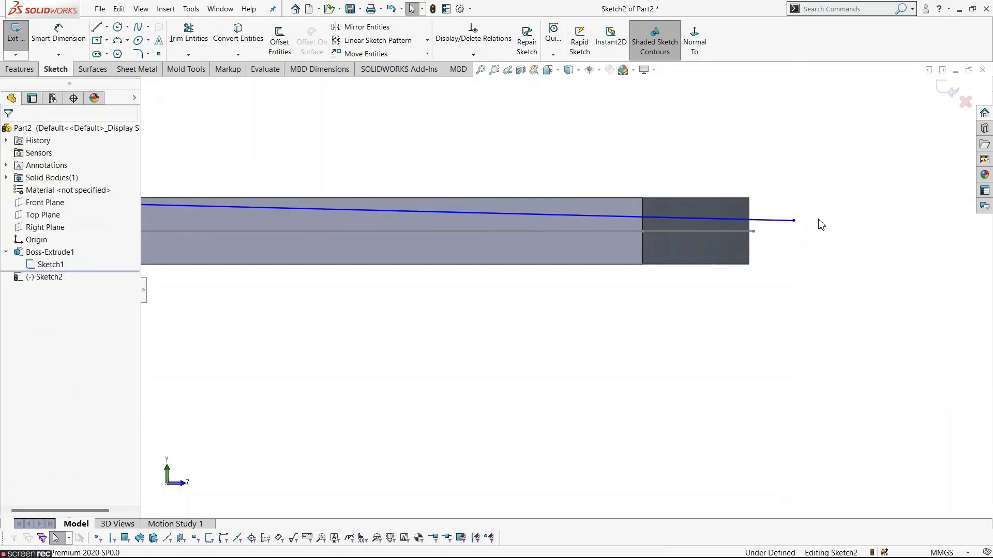
scroll(766, 283, up, 2)
scroll(501, 367, up, 4)
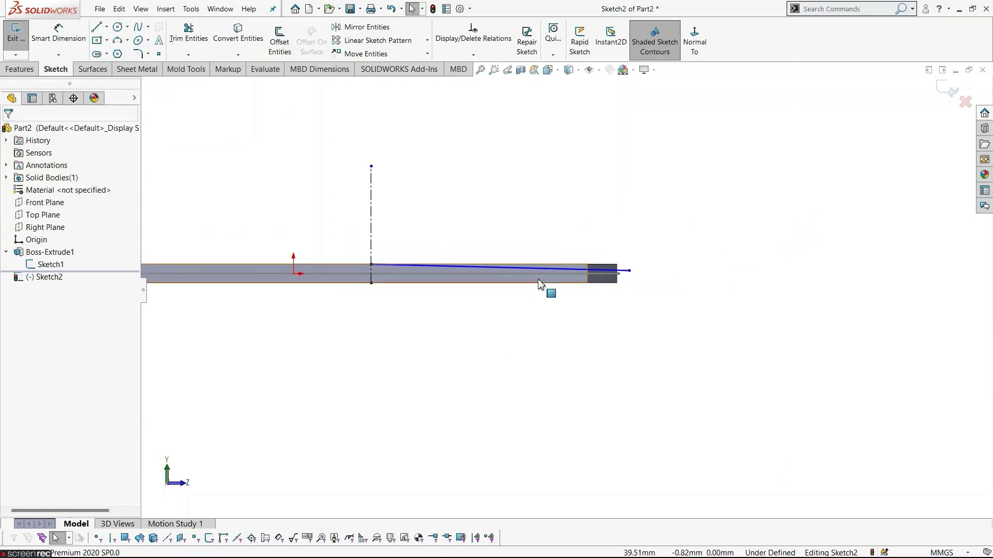
scroll(538, 284, down, 2)
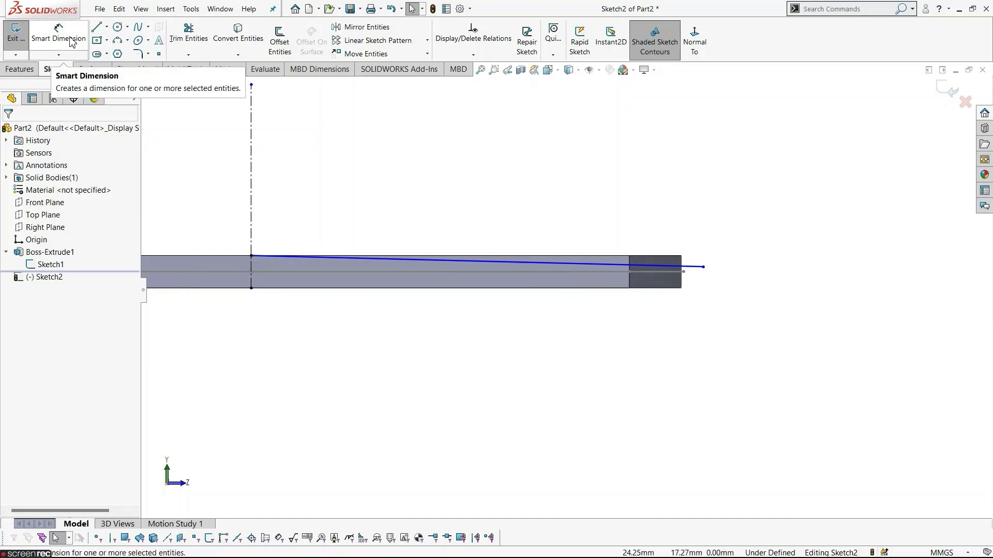
Step: Dimension the angle between the sloping line and the blade's top edge as 1.5°
click(72, 42)
click(565, 267)
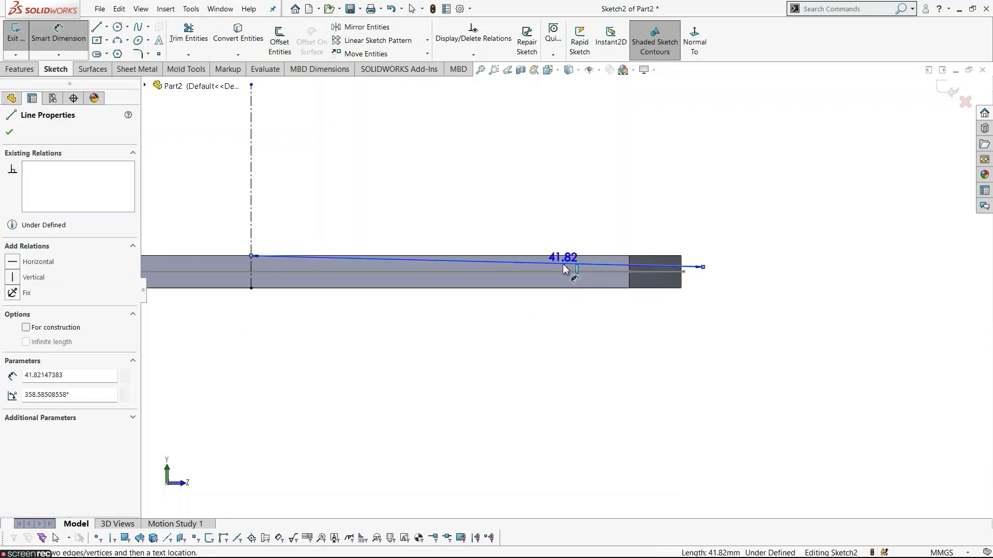
click(593, 255)
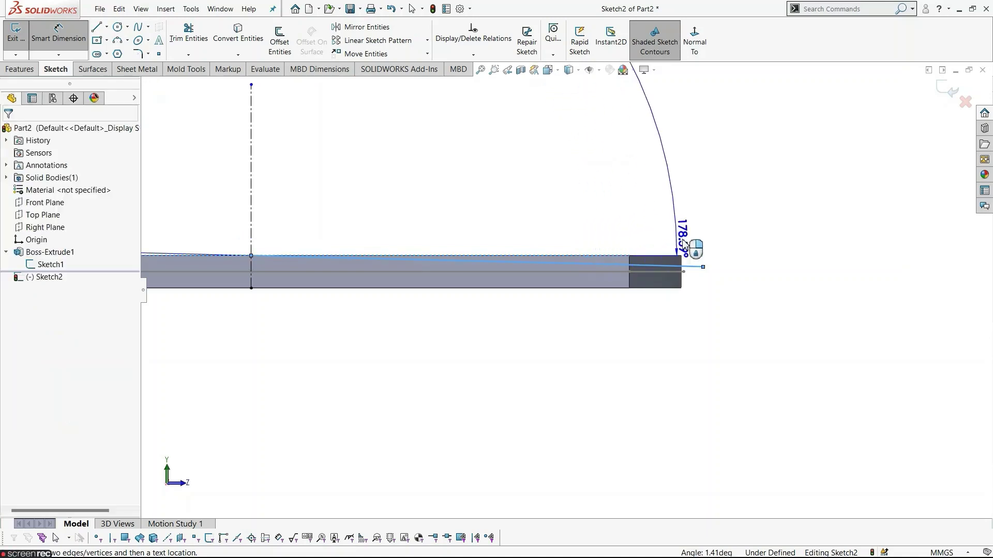
click(734, 270)
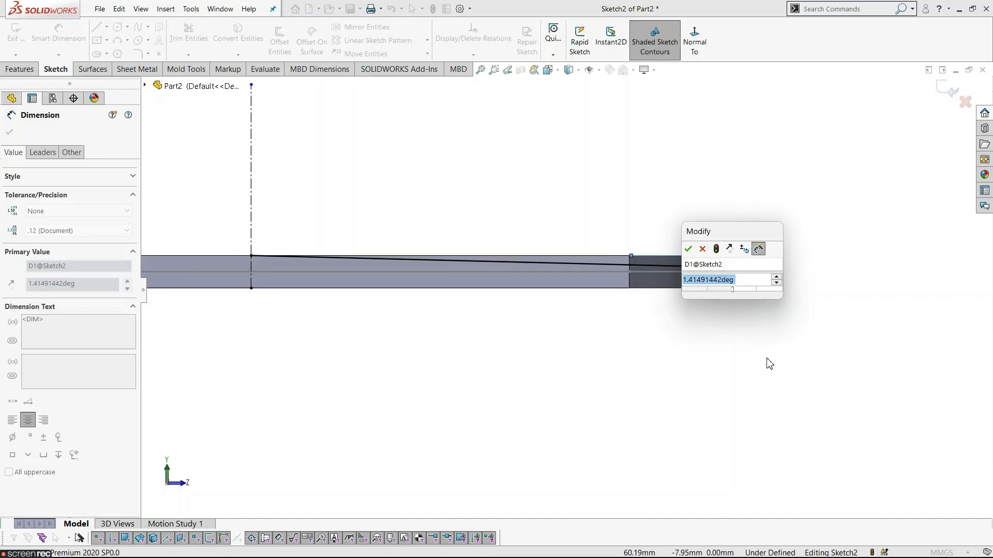
key(BackSpace)
key(Escape)
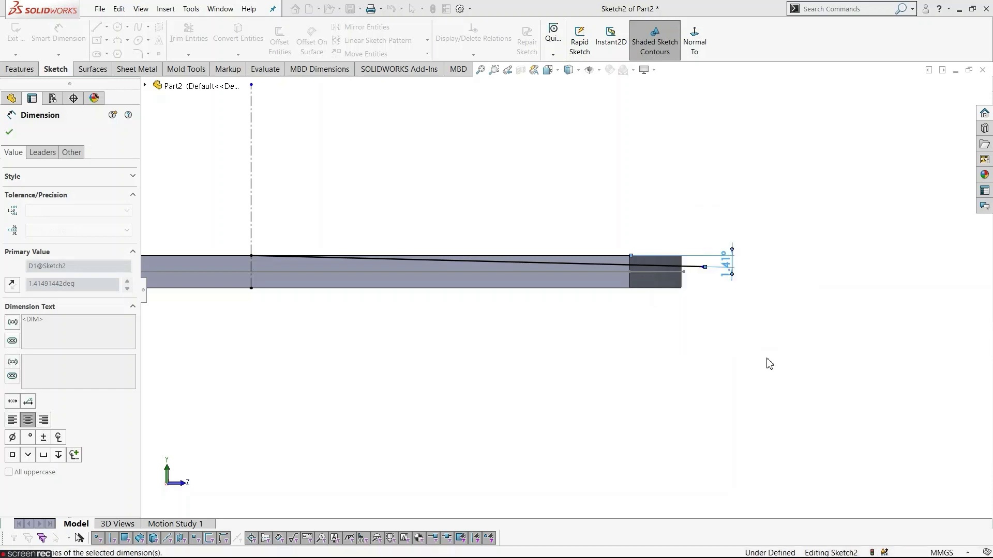
click(767, 359)
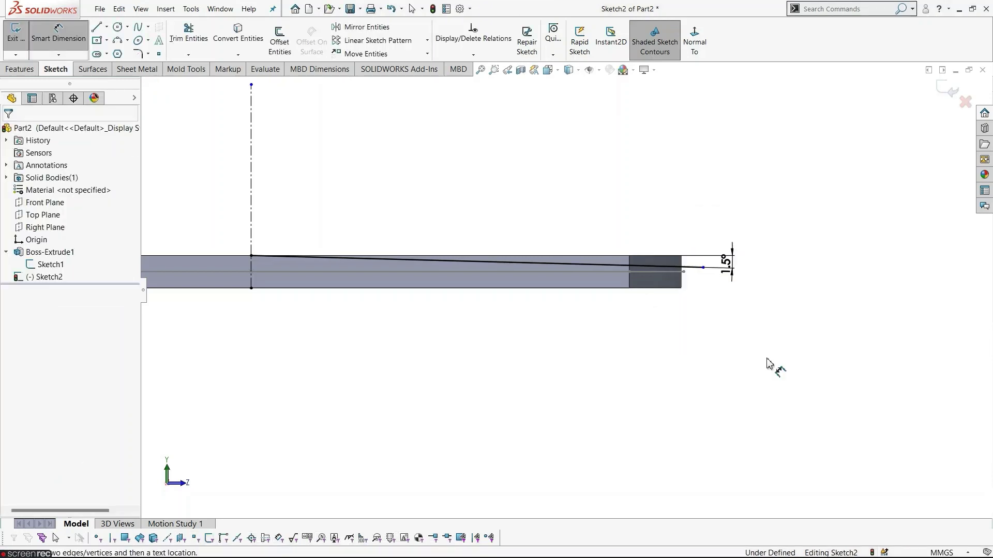
scroll(738, 368, up, 4)
scroll(444, 299, down, 4)
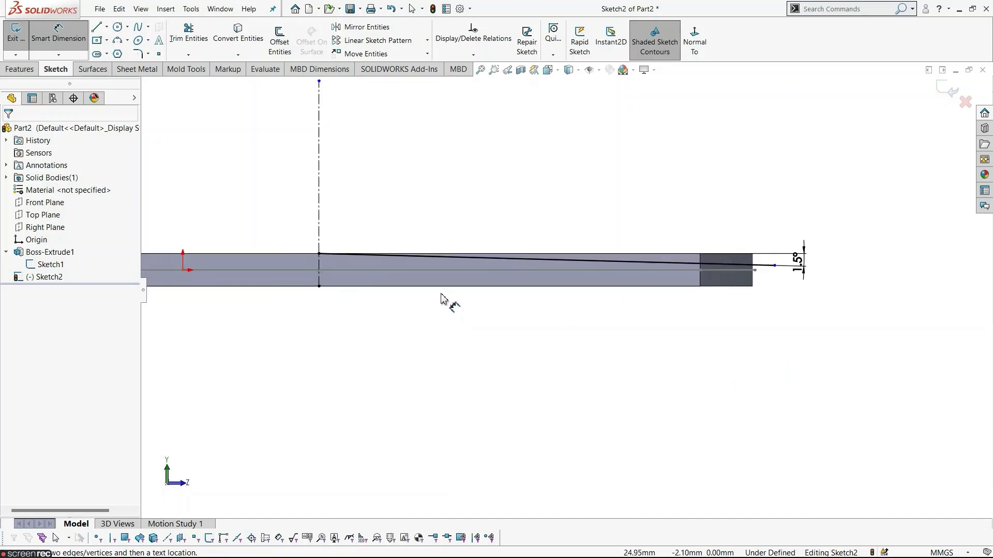
key(Escape)
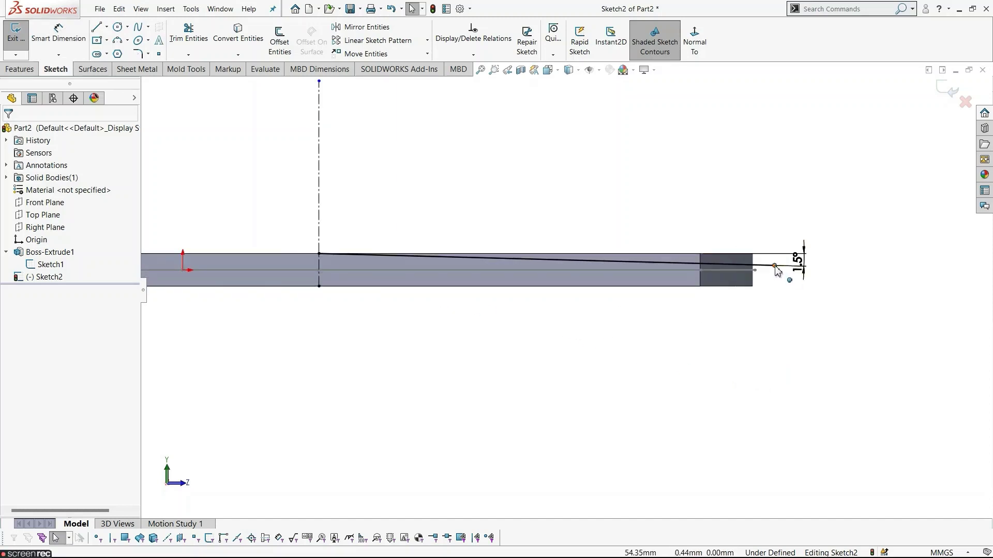
mouse_move(727, 336)
middle_down()
mouse_move(605, 399)
mouse_move(552, 295)
mouse_move(548, 338)
middle_up()
scroll(560, 372, up, 6)
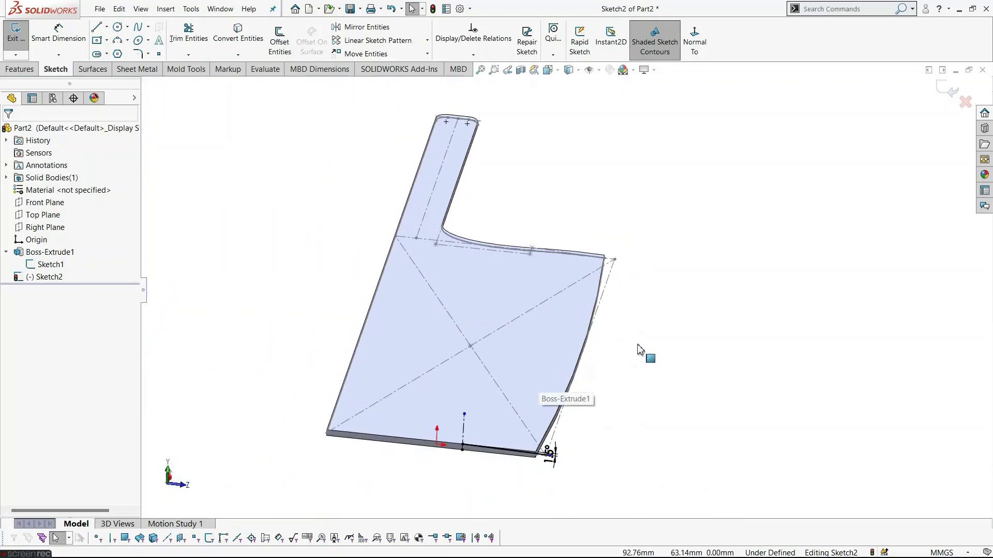
middle_drag(642, 350, 605, 353)
Step: In the side view, draw a horizontal construction line from the sketch origin to past the handle end
key(ctrl+shift+z)
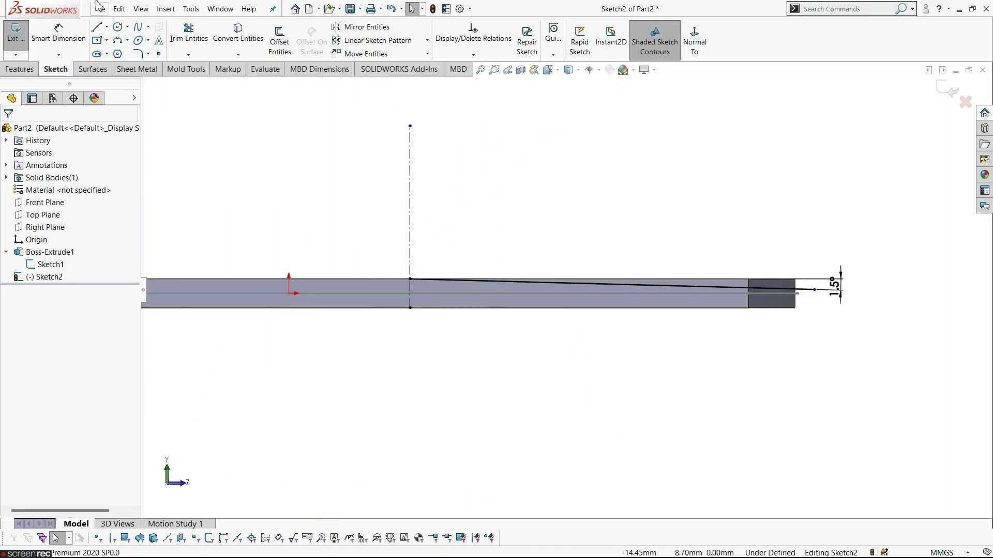
click(98, 32)
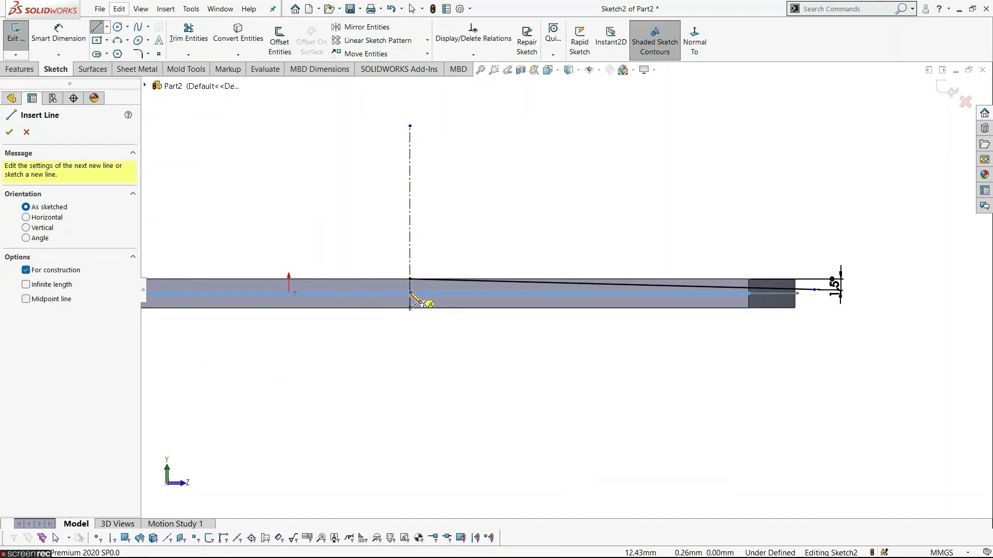
click(290, 293)
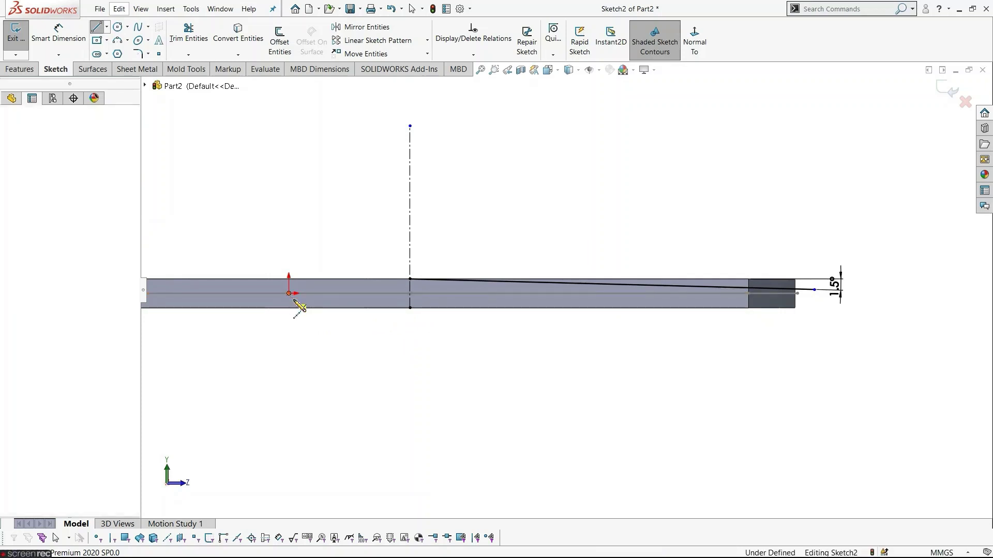
click(939, 295)
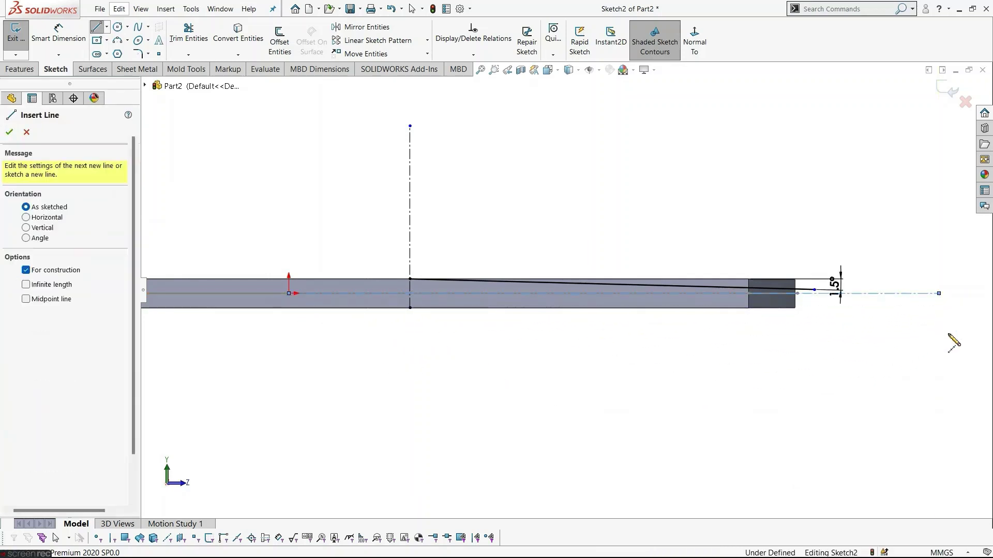
key(Escape)
scroll(677, 346, down, 2)
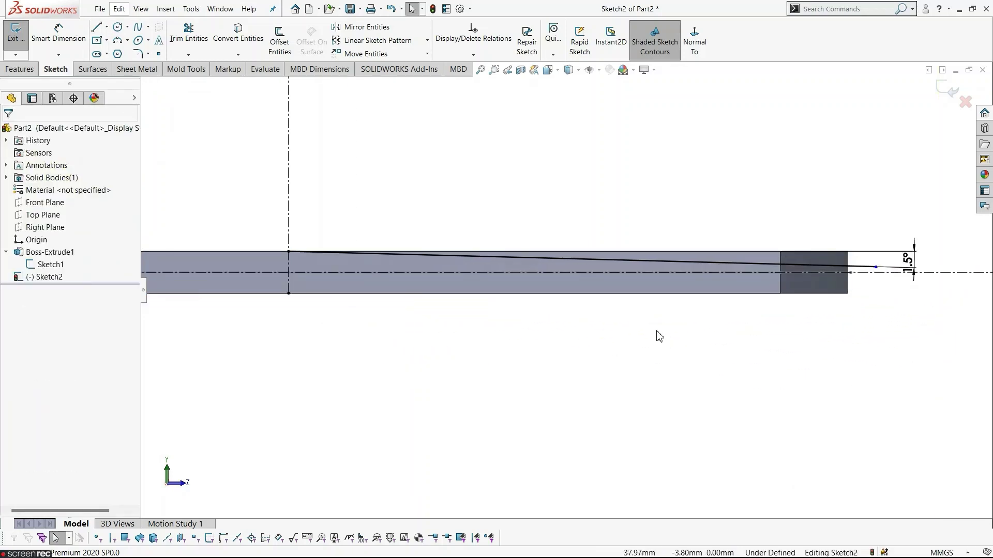
Step: Mirror the 1.5° sloped line about the horizontal construction centreline
click(364, 26)
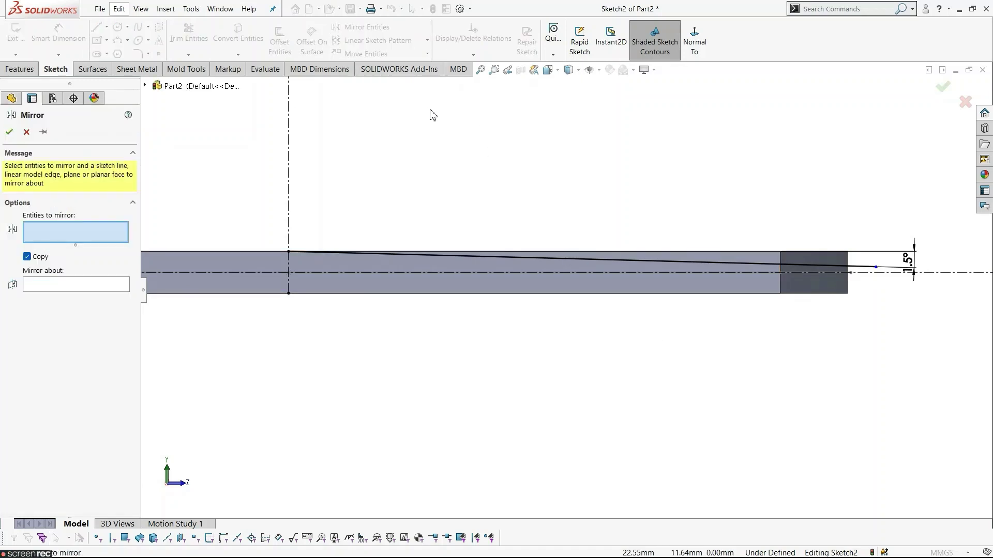
click(519, 259)
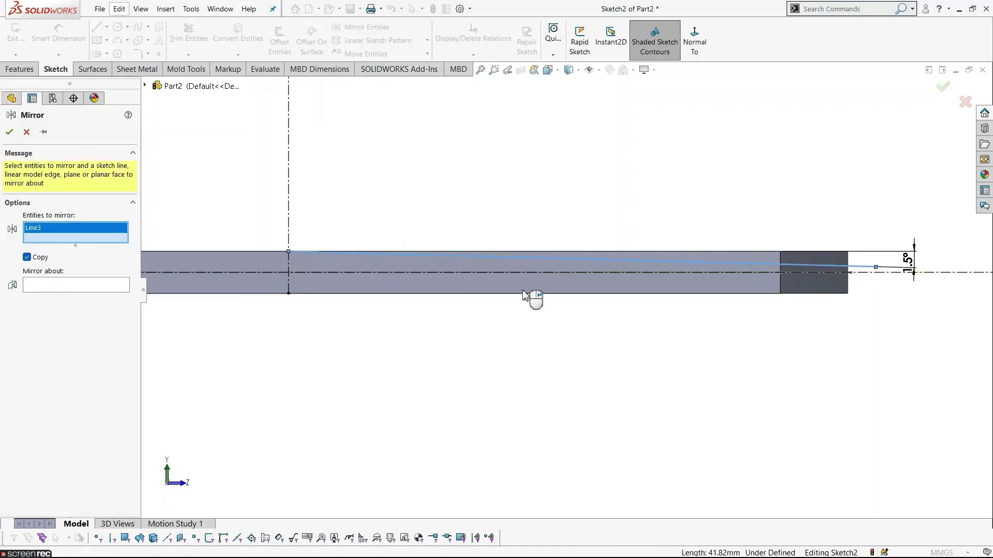
click(110, 288)
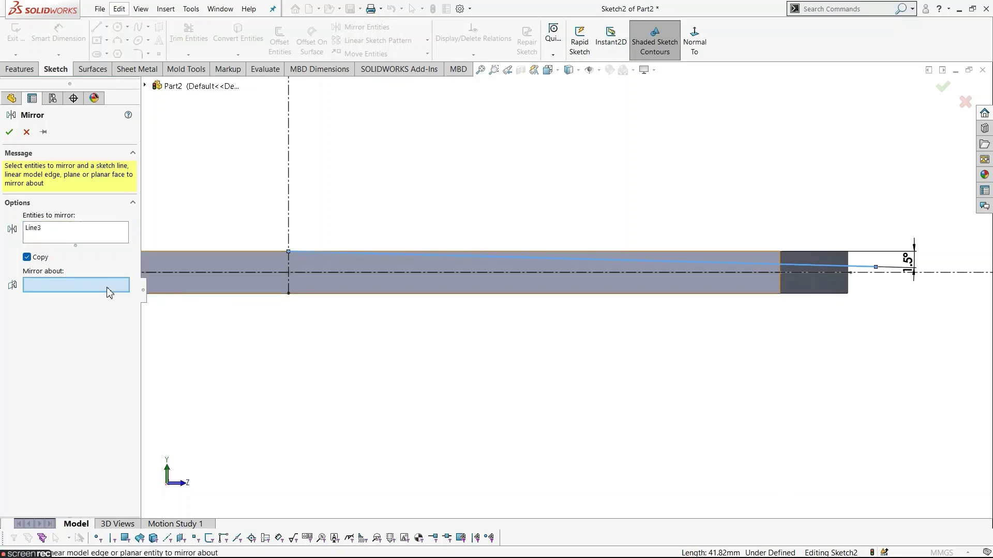
click(949, 274)
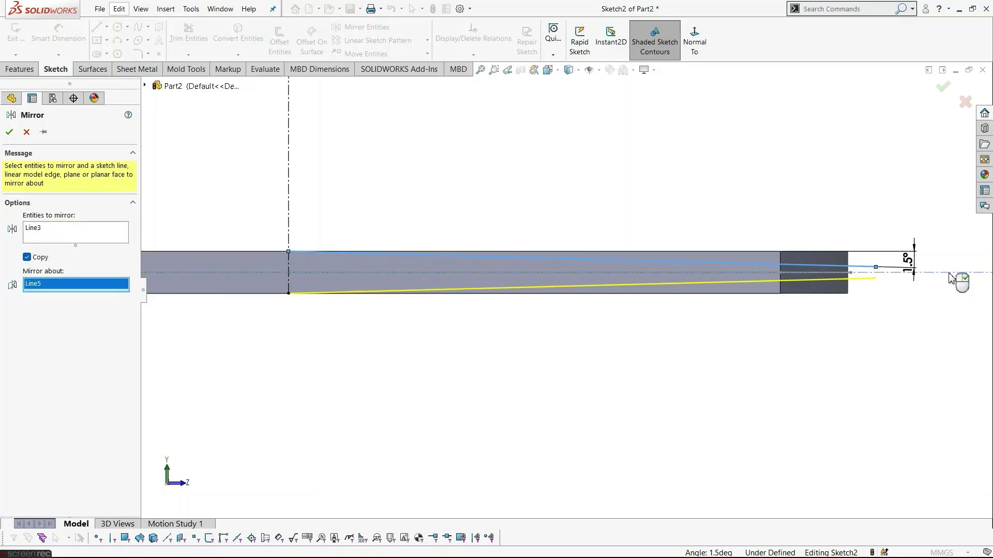
click(10, 132)
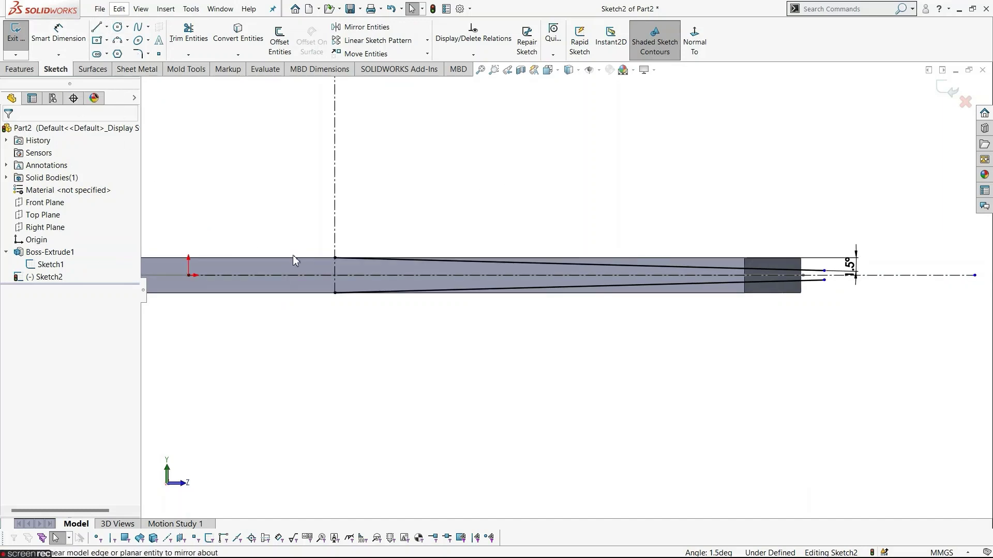
Step: Exit Sketch2 and orbit the plate to view its top face and tip
click(16, 34)
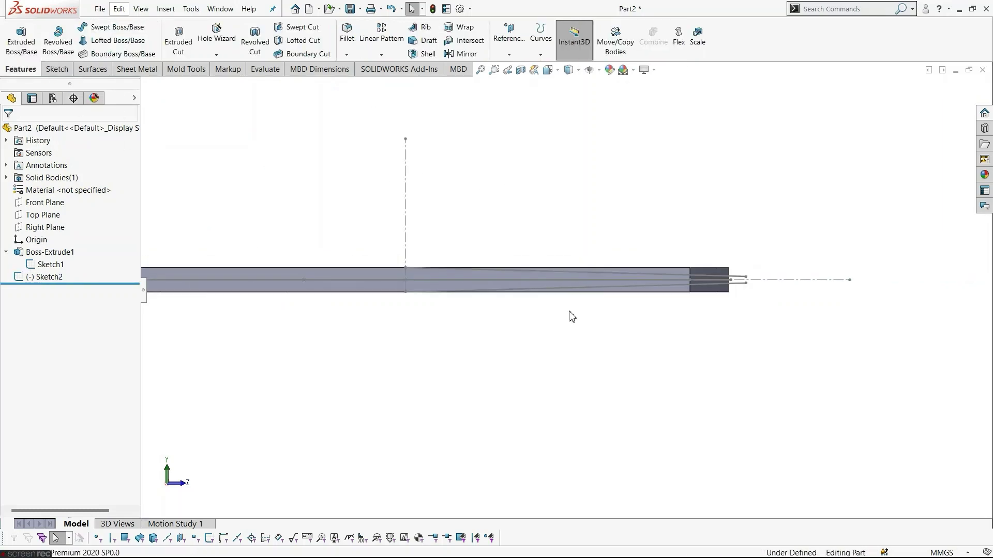
mouse_move(571, 316)
middle_down()
mouse_move(574, 275)
mouse_move(580, 350)
mouse_move(543, 404)
mouse_move(533, 323)
middle_up()
right_click(37, 268)
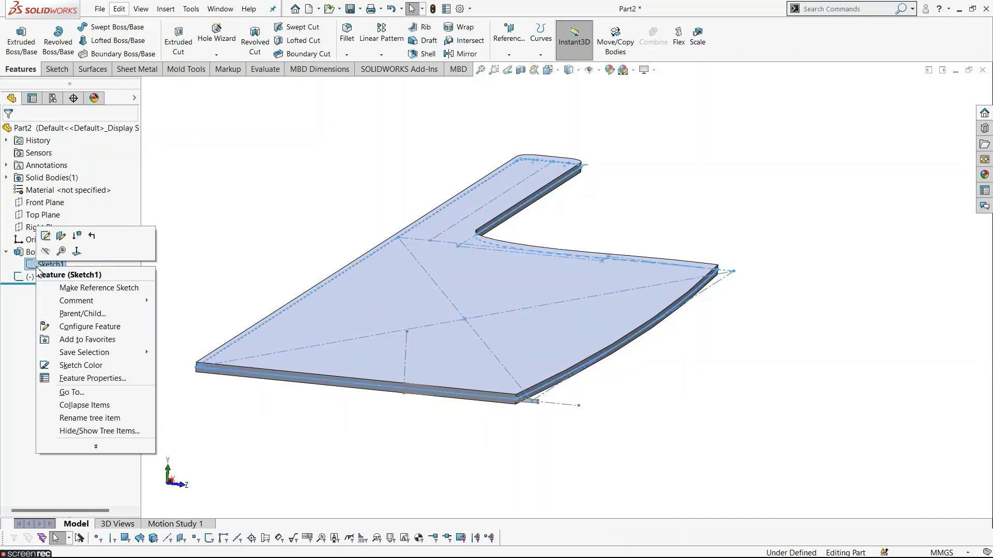
key(Escape)
click(484, 432)
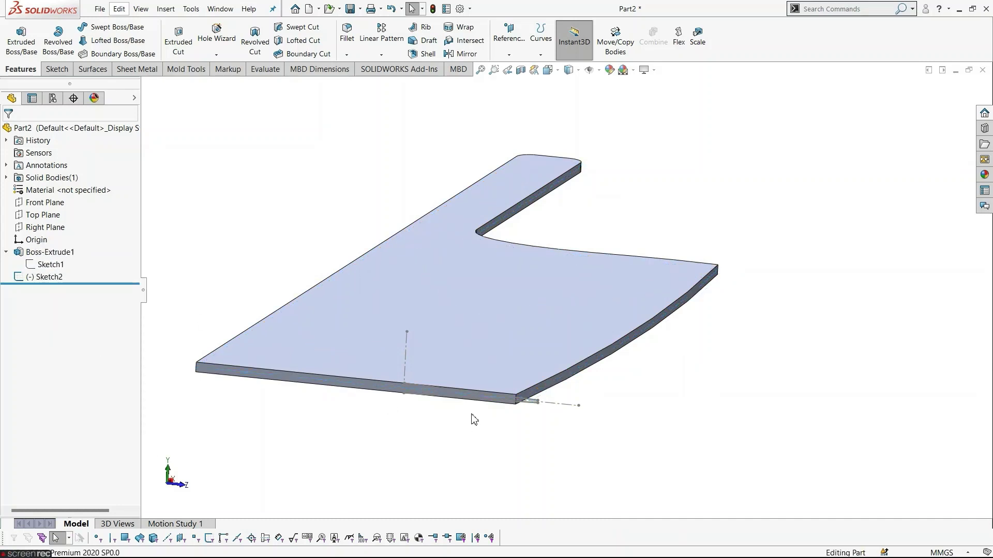
scroll(473, 418, down, 3)
middle_drag(481, 377, 478, 409)
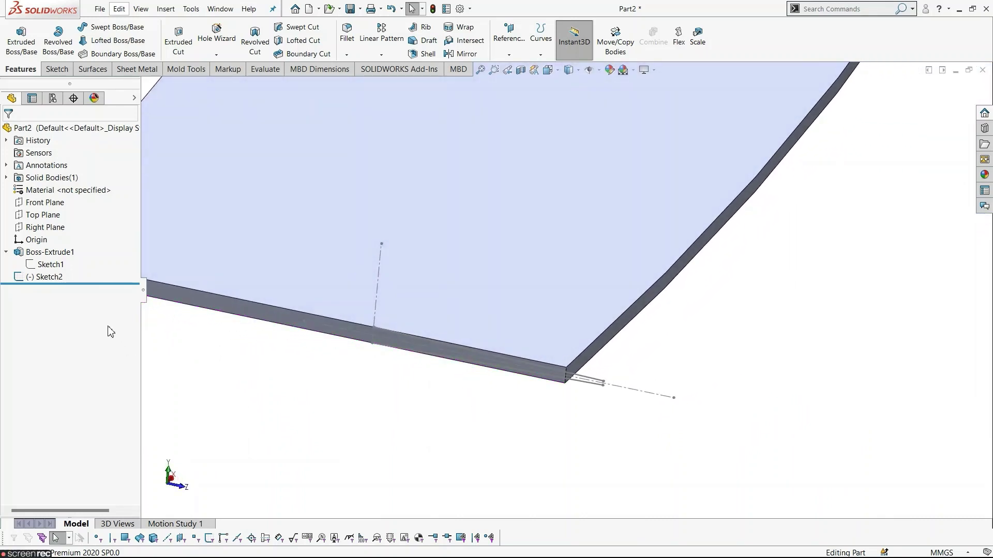
Step: Select Sketch2 in the tree and bring up Insert > Features
click(47, 277)
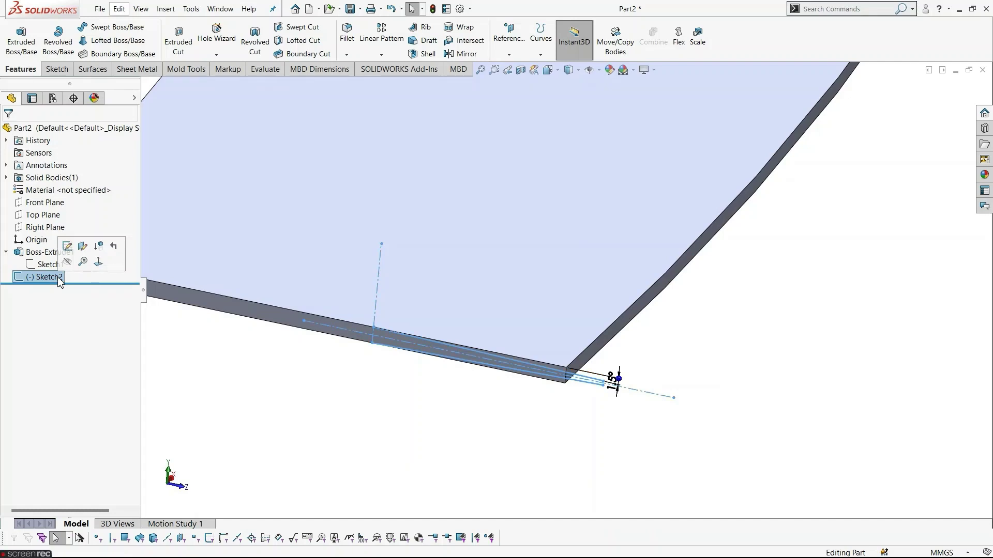
click(164, 10)
mouse_move(189, 54)
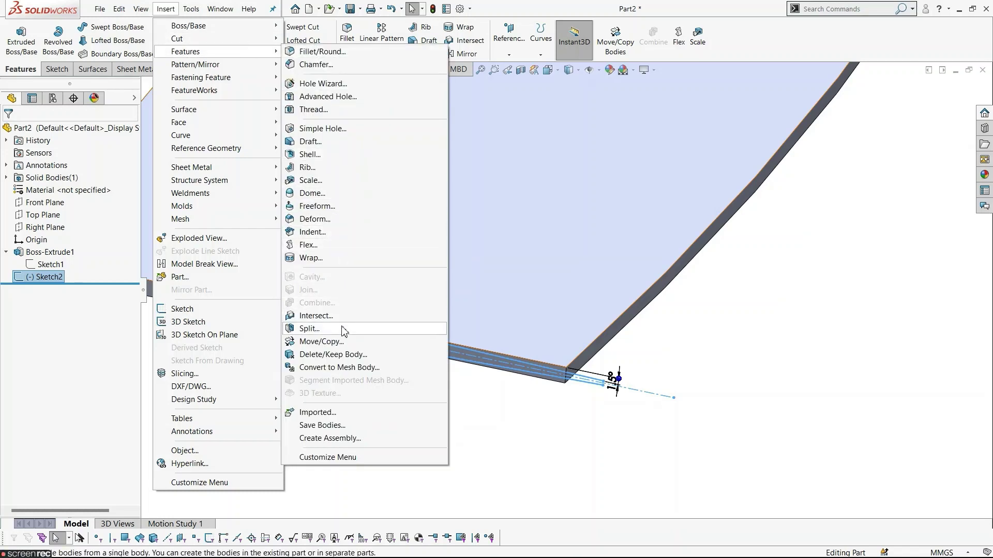
Step: Split the plate with Sketch2 using Cut Part, keeping bodies 2 and 3, creating Split1
click(310, 329)
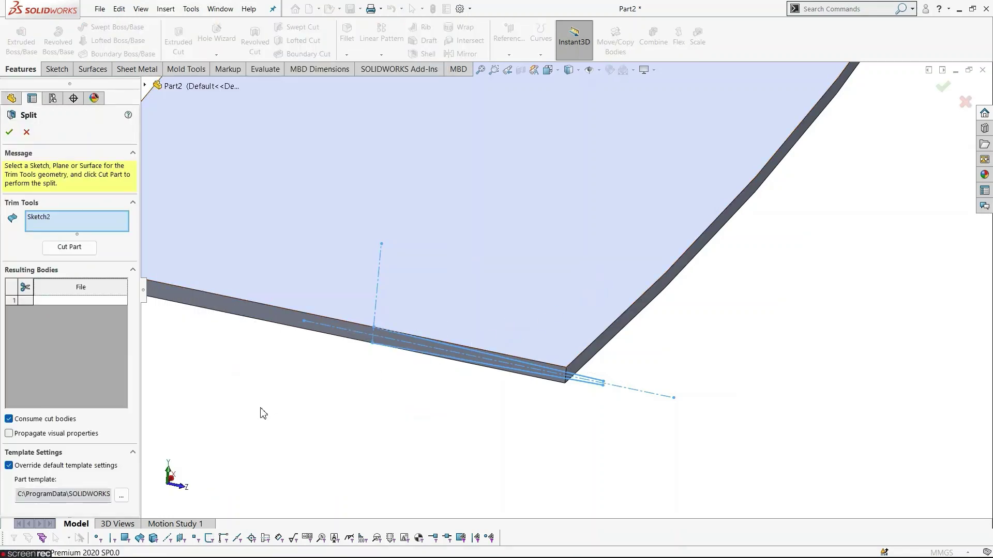
scroll(287, 387, up, 2)
click(77, 249)
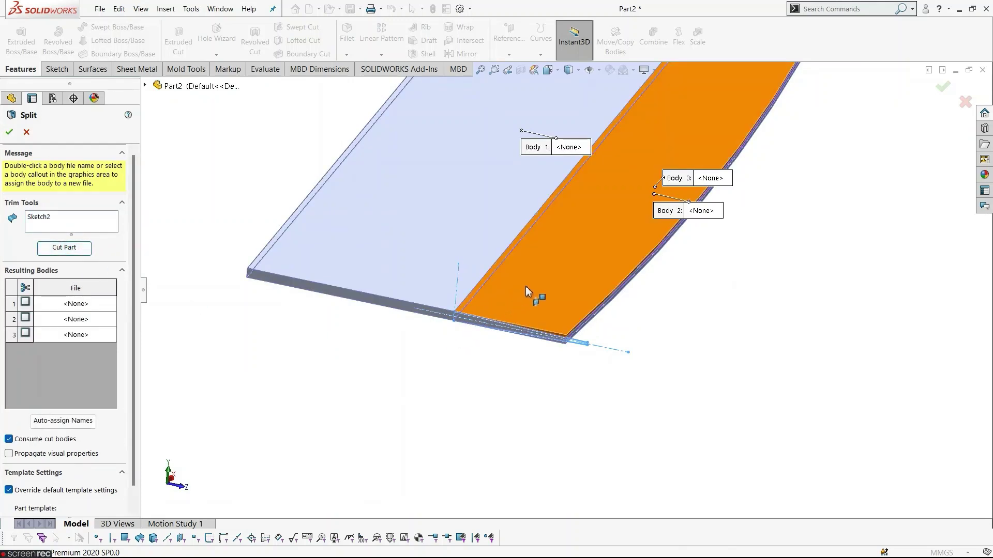
scroll(586, 332, down, 4)
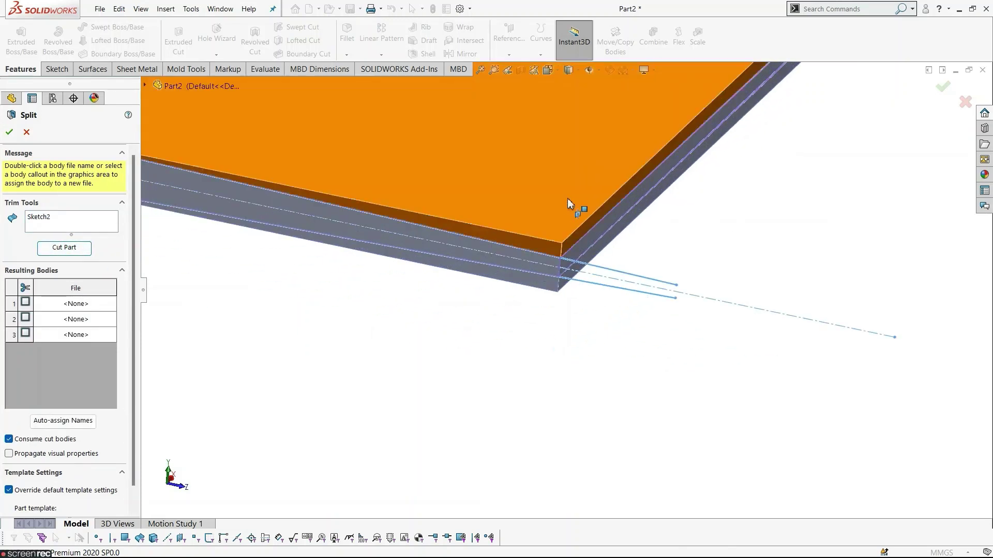
click(566, 196)
click(548, 287)
middle_drag(550, 309, 501, 394)
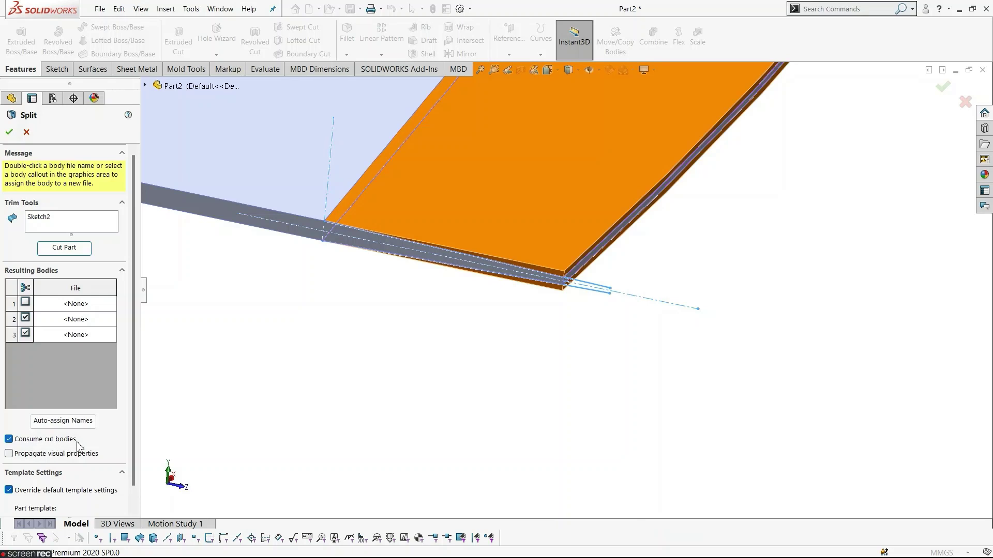
click(10, 132)
Step: Hide Sketch2 and zoom in on the plate's tapered tip
scroll(585, 339, up, 3)
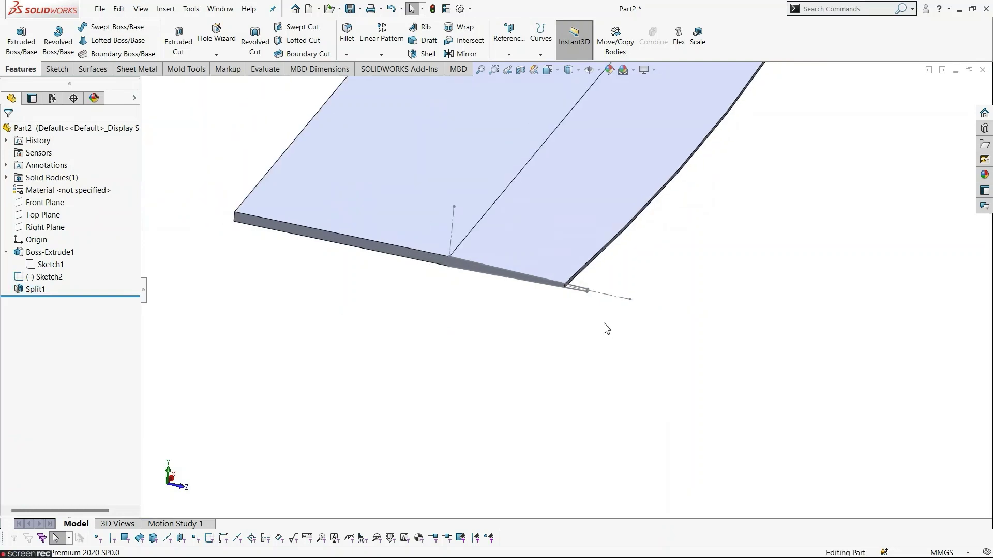
middle_drag(606, 329, 622, 327)
scroll(658, 259, down, 3)
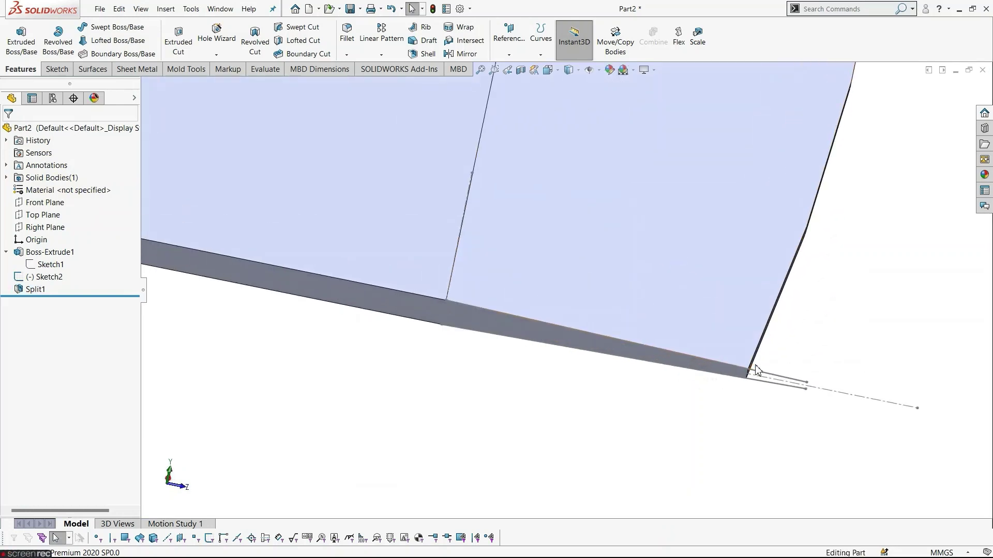
right_click(52, 277)
click(50, 260)
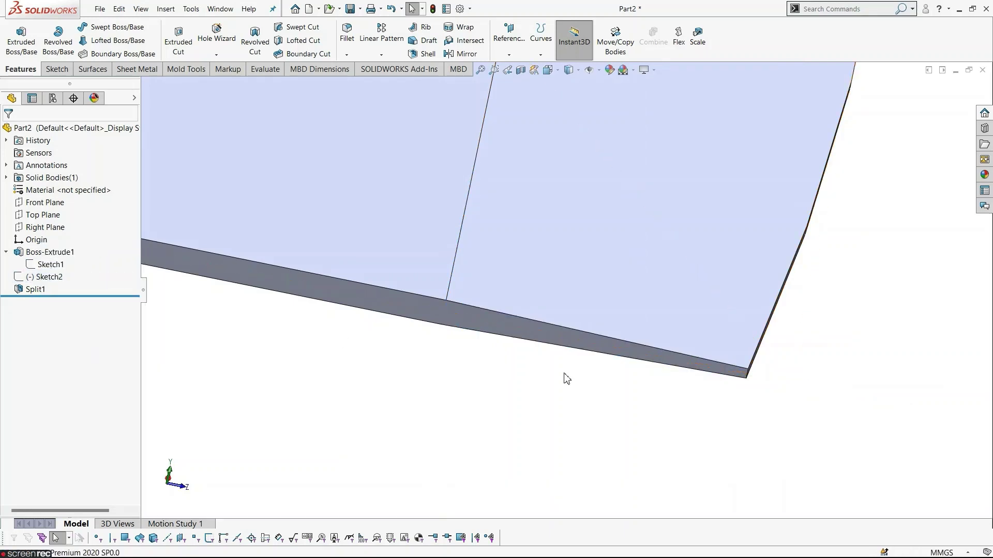
middle_drag(748, 391, 774, 345)
scroll(690, 310, down, 3)
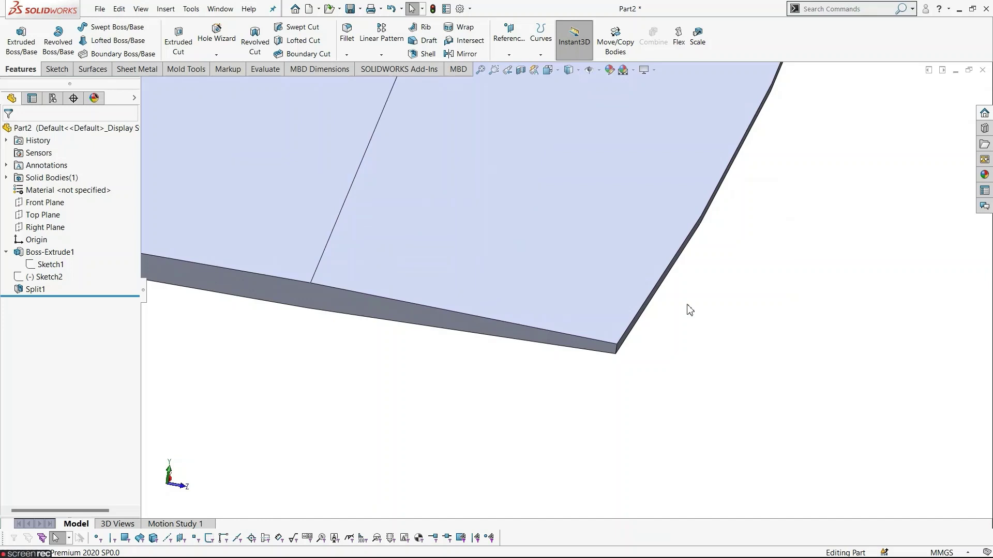
click(346, 54)
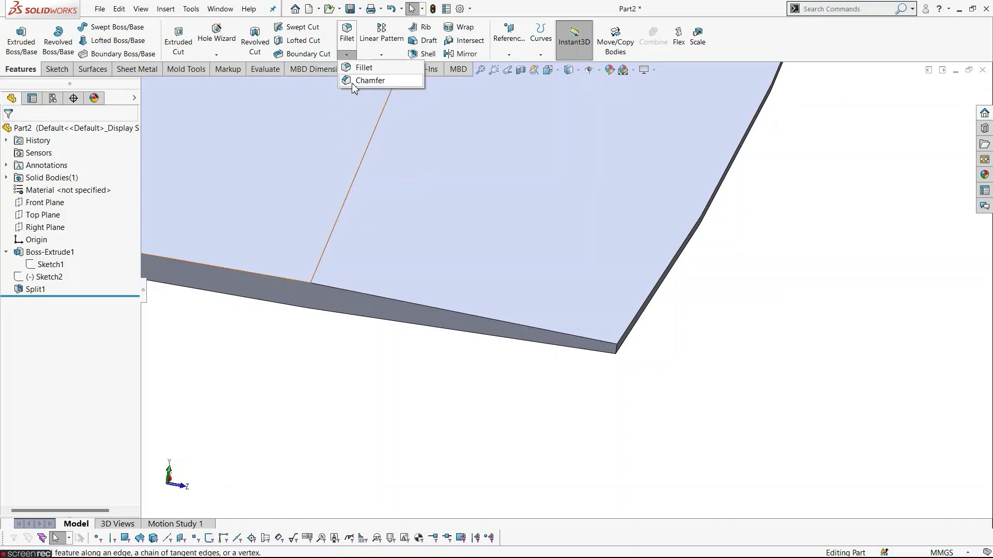
Step: Start a chamfer on the plate's long edge, set to asymmetric distance-distance
click(369, 80)
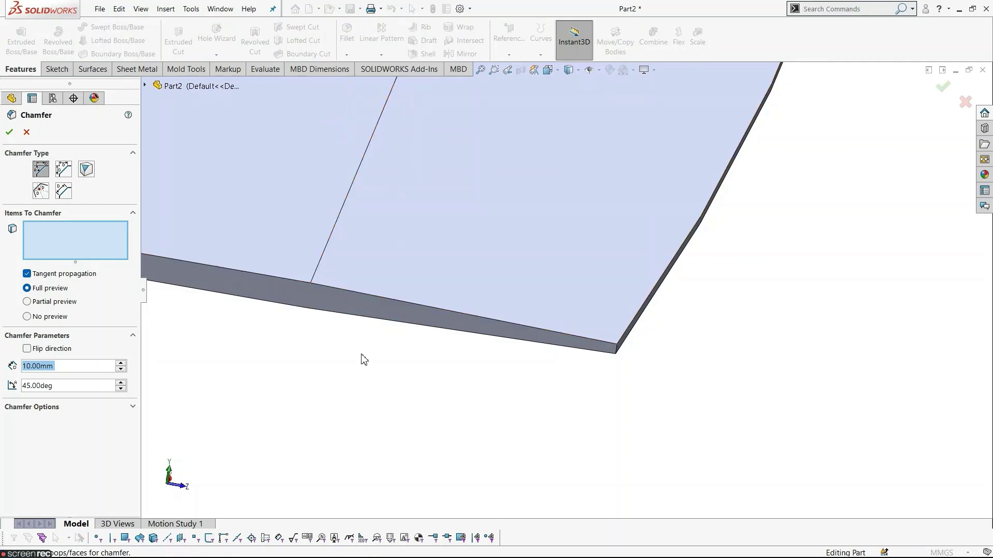
middle_drag(470, 368, 351, 414)
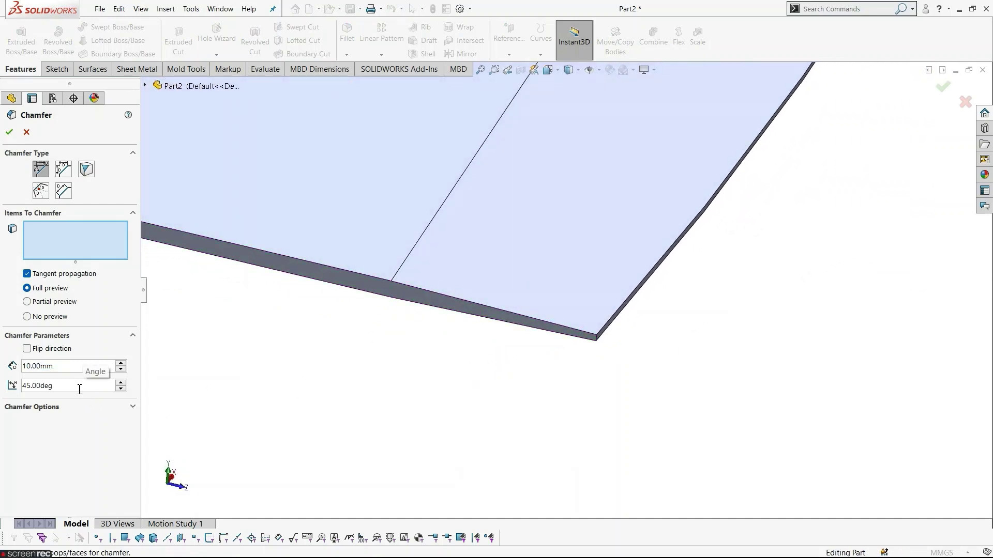
click(61, 178)
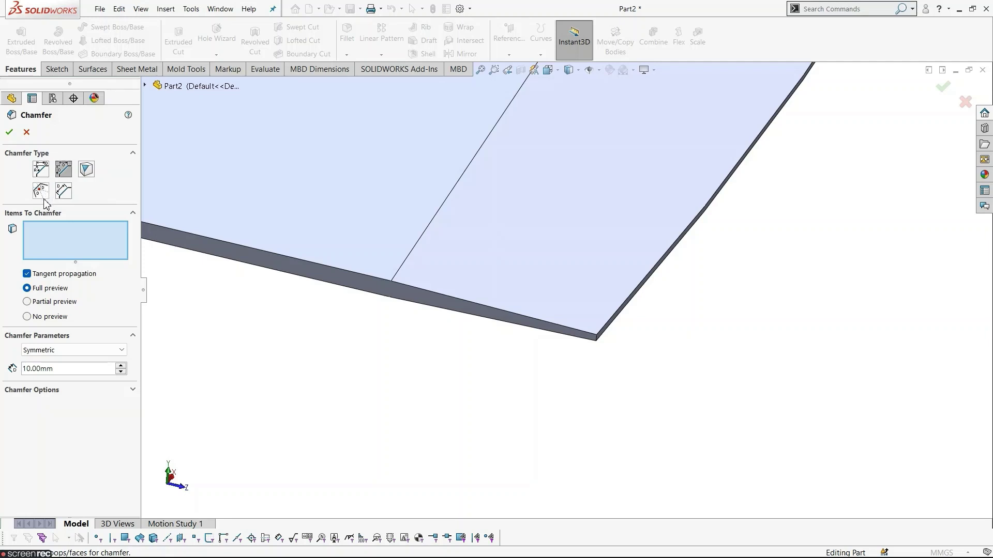
click(42, 175)
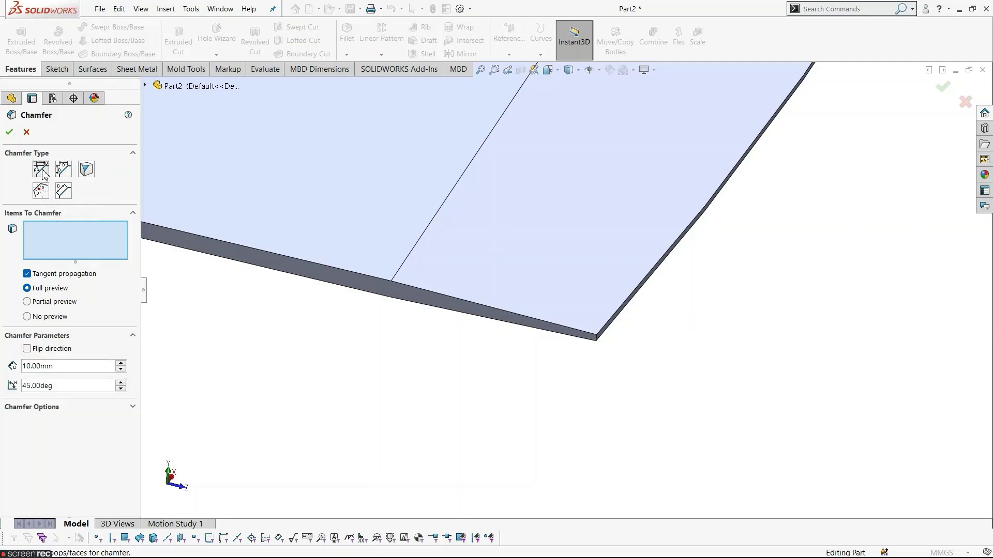
scroll(569, 322, down, 3)
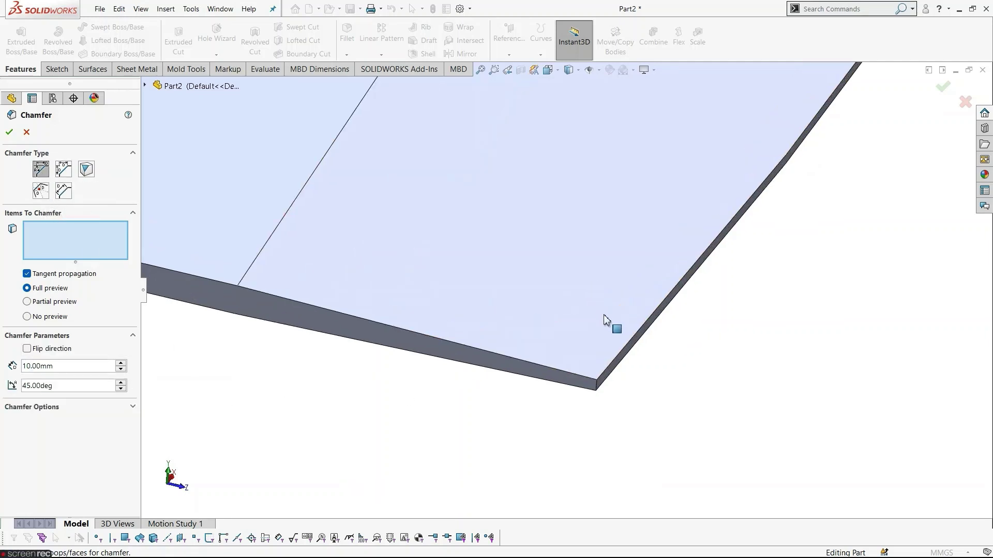
click(625, 351)
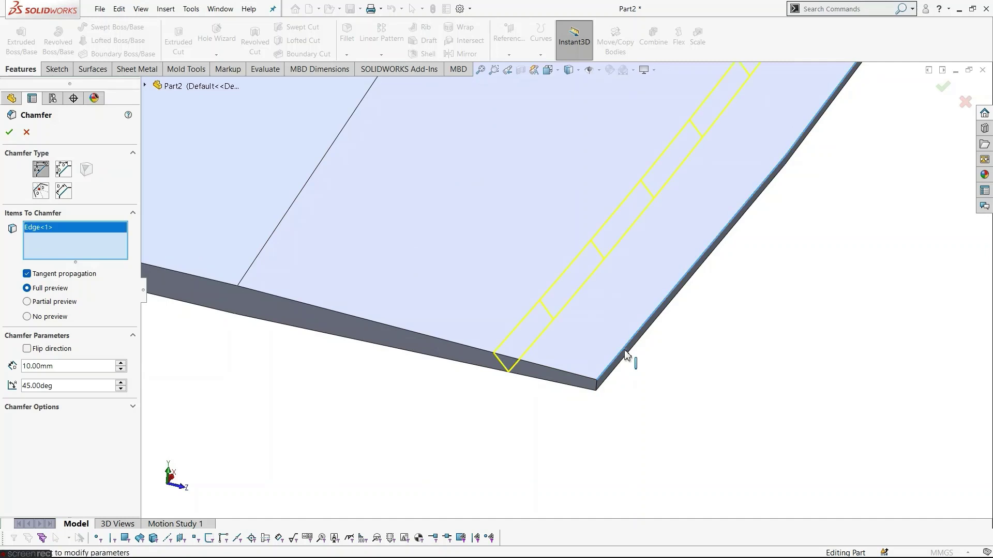
click(62, 171)
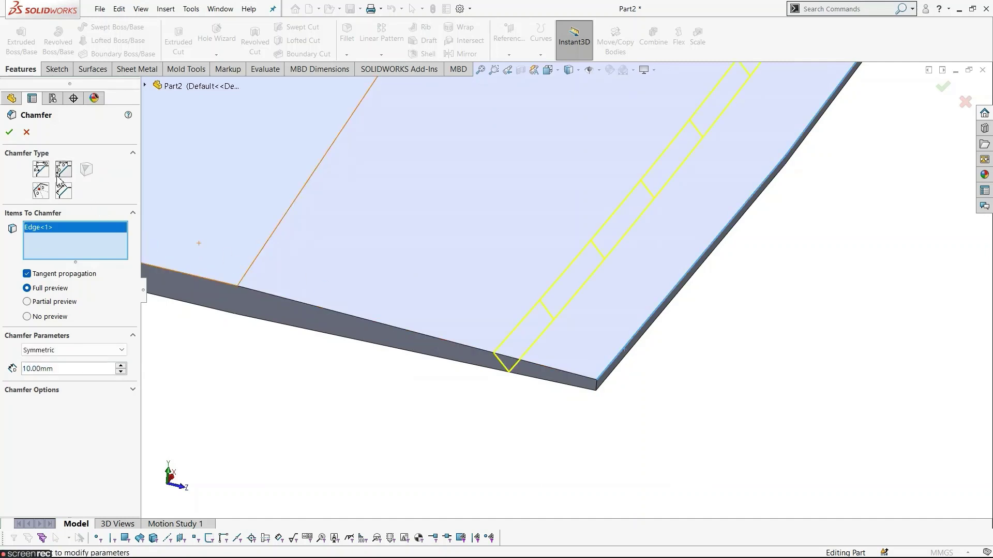
click(58, 352)
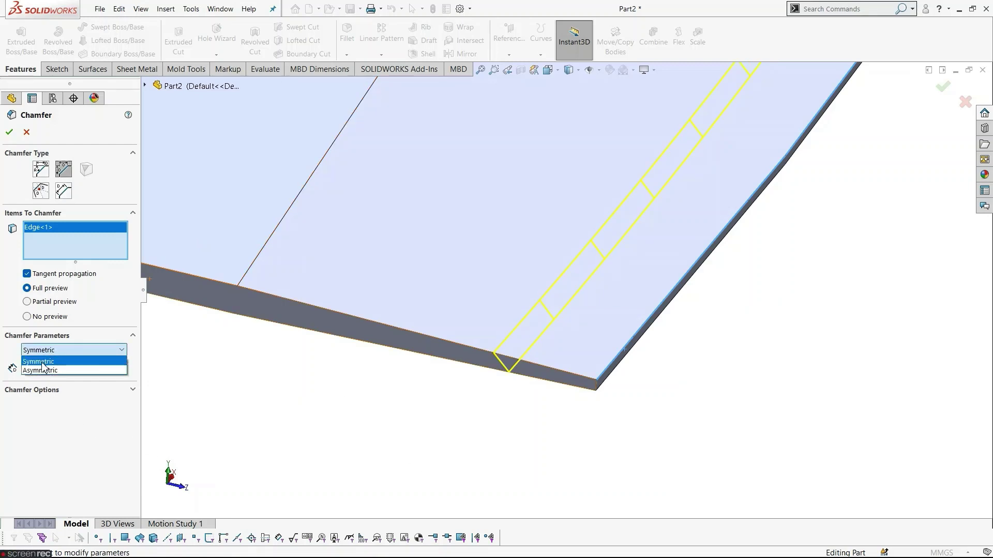
click(41, 370)
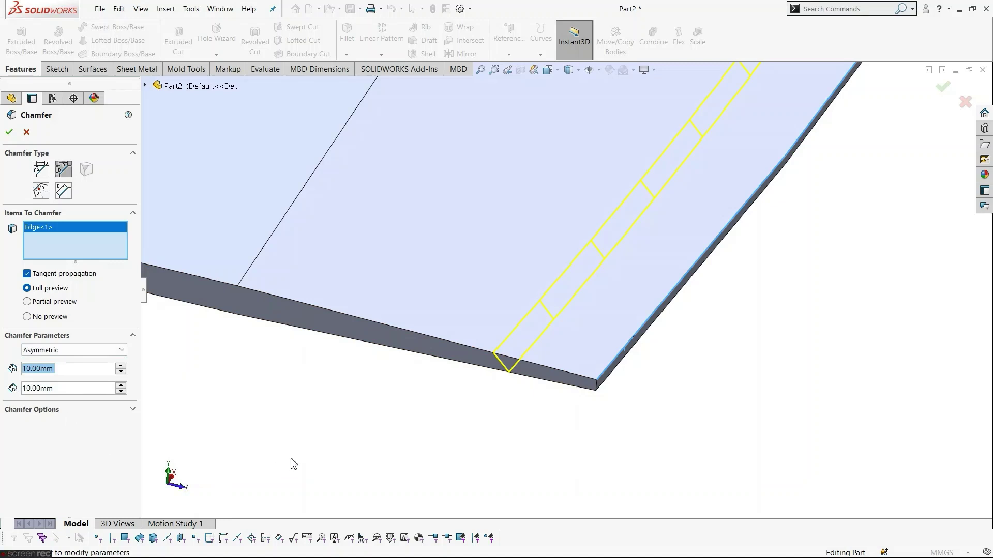
Step: Set the second chamfer distance to 0.5 mm, add the curved bottom edge, and accept Chamfer1
click(61, 371)
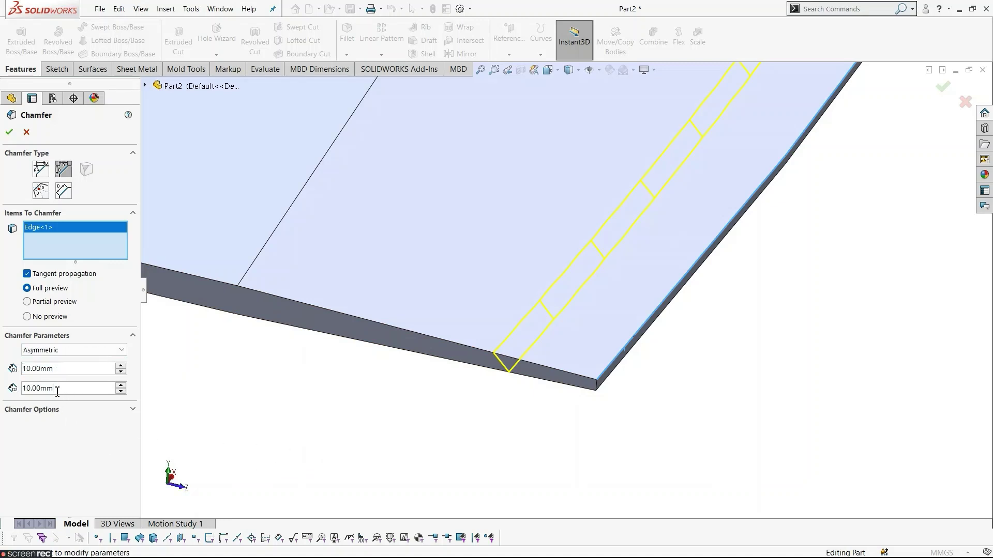
double_click(57, 388)
middle_drag(486, 394, 610, 362)
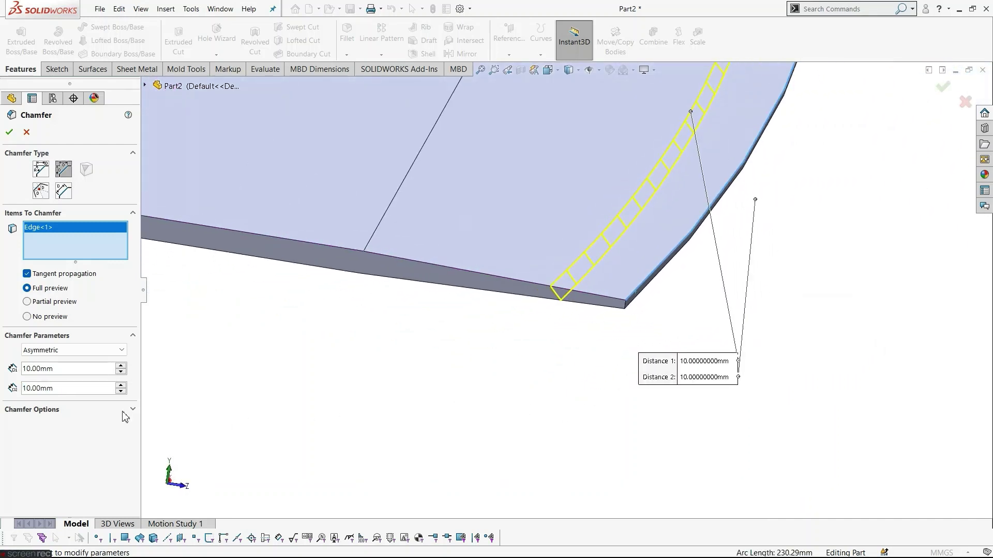
double_click(57, 394)
text(0.5)
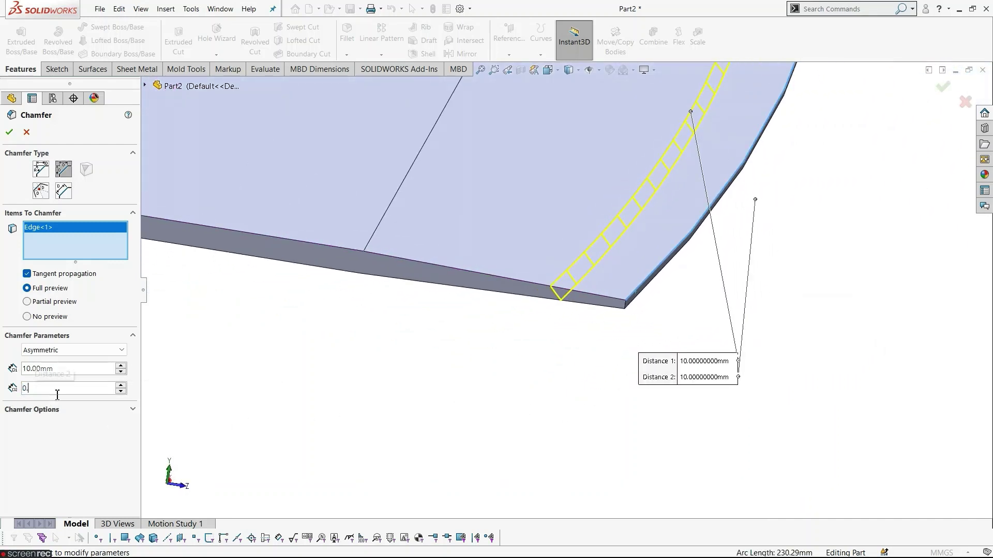
key(Return)
scroll(658, 310, down, 5)
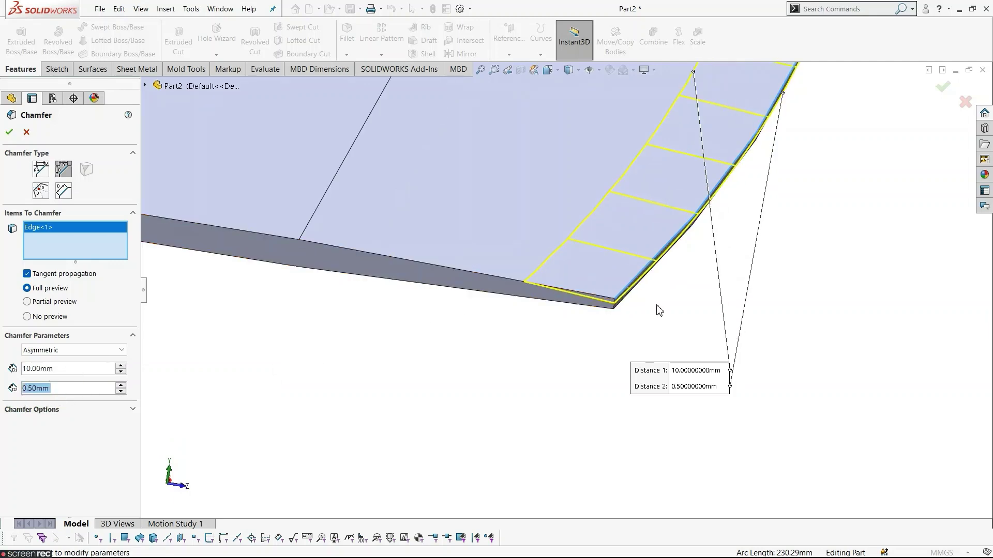
mouse_move(569, 308)
middle_down()
mouse_move(568, 270)
mouse_move(578, 279)
mouse_move(572, 294)
mouse_move(578, 274)
mouse_move(587, 286)
mouse_move(569, 319)
middle_up()
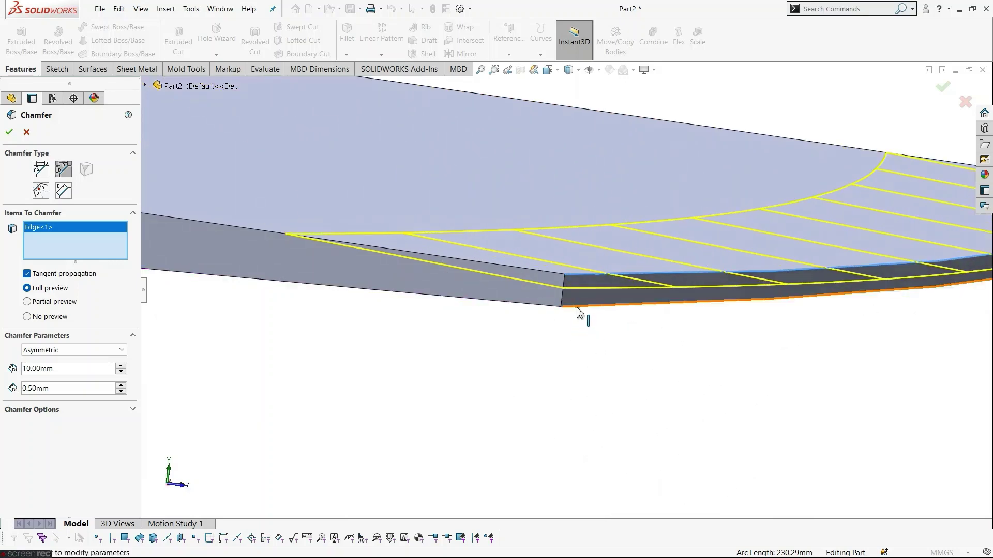
click(578, 308)
middle_drag(584, 345, 584, 379)
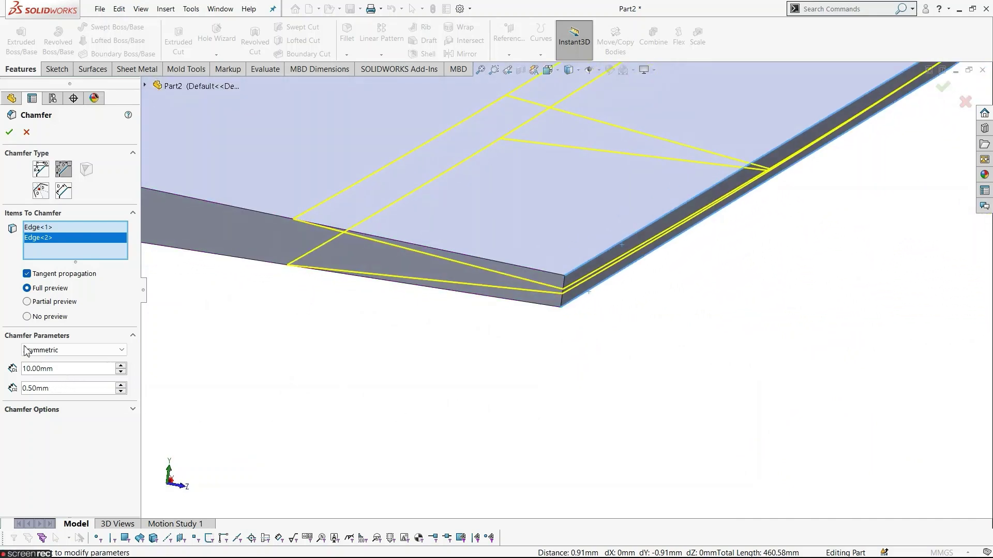
click(9, 132)
Step: Orbit the cleaver upright and show Sketch1 on the part
scroll(483, 419, up, 6)
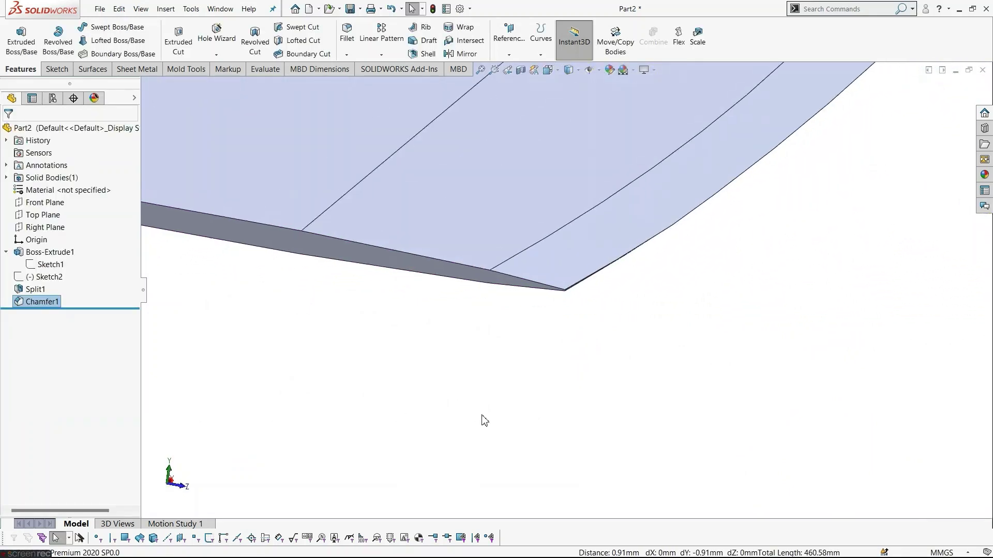
middle_drag(599, 284, 554, 457)
scroll(569, 424, up, 5)
mouse_move(591, 384)
middle_down()
mouse_move(654, 281)
mouse_move(648, 328)
mouse_move(598, 270)
mouse_move(592, 243)
mouse_move(614, 277)
middle_up()
scroll(631, 202, down, 3)
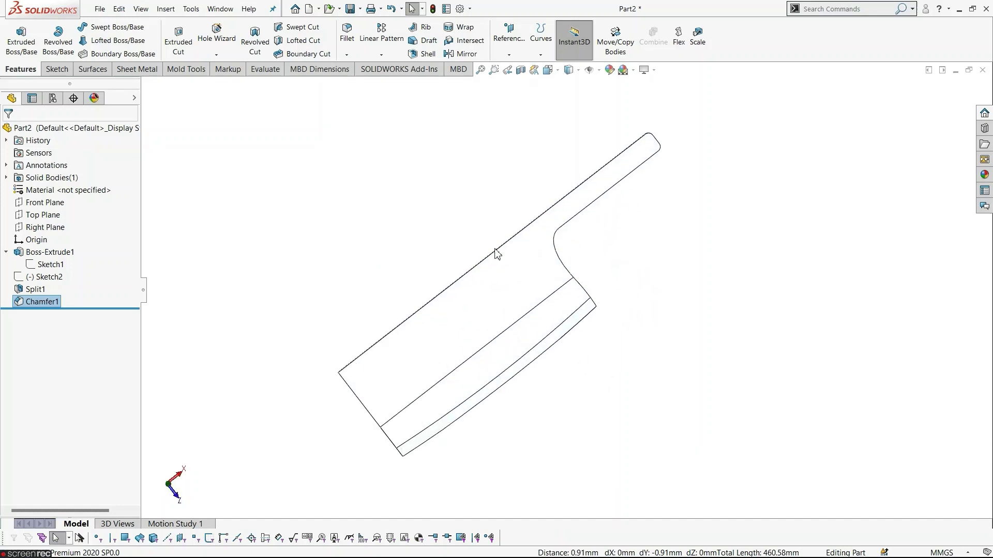
click(51, 265)
click(59, 251)
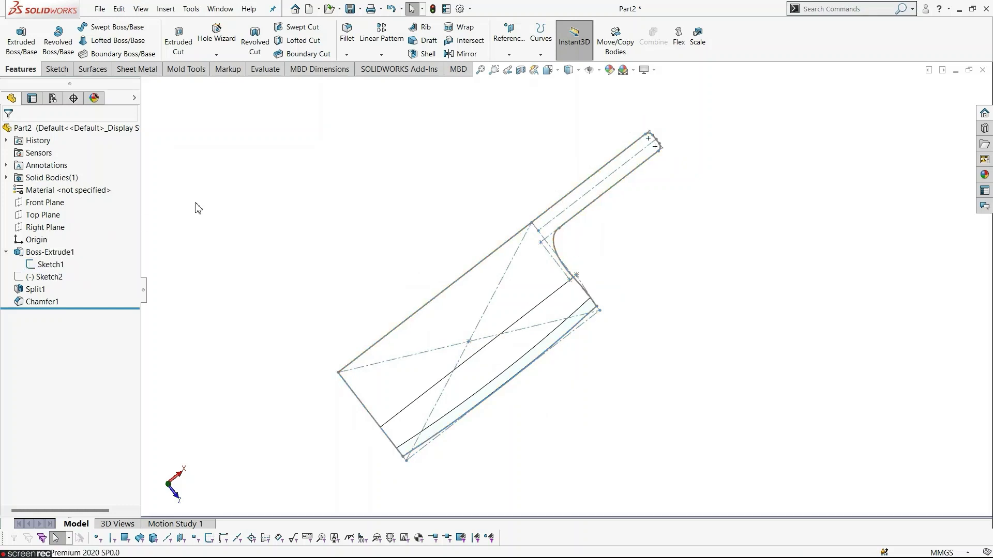
Step: Open a new sketch on the Top Plane
middle_drag(299, 226, 316, 226)
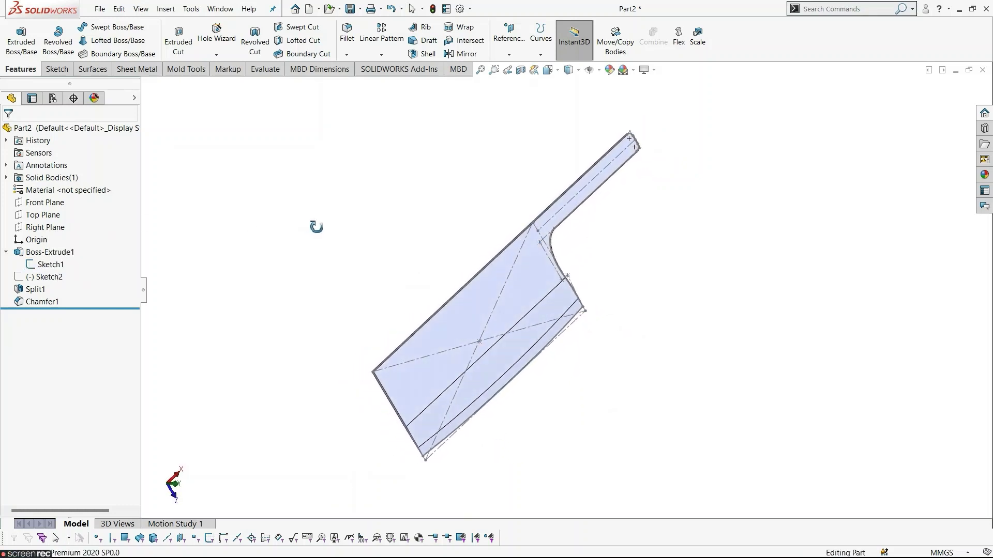
click(51, 219)
click(67, 198)
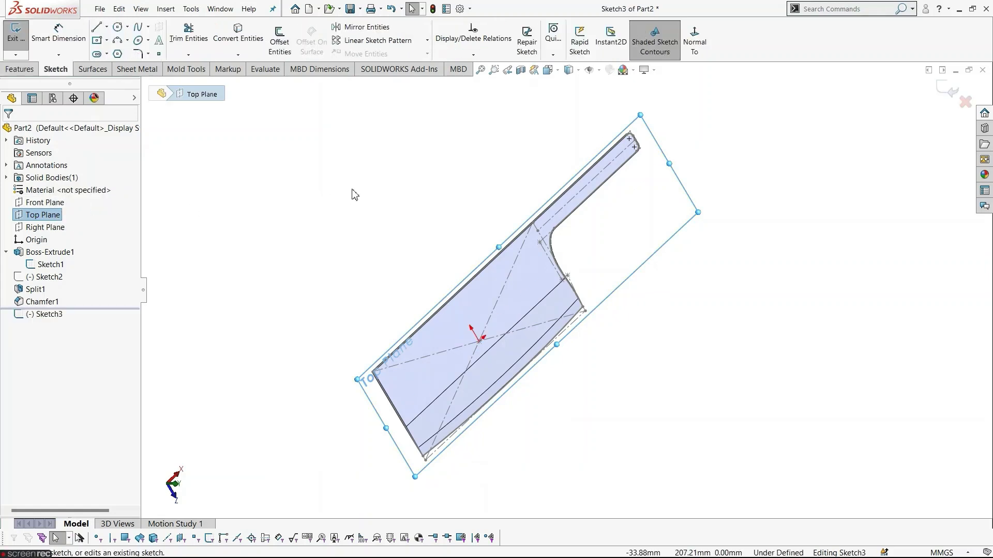
Step: View Sketch3 normal to its plane and draw two circles on the handle's centreline
click(436, 177)
mouse_move(605, 139)
middle_down()
mouse_move(665, 95)
mouse_move(684, 155)
mouse_move(677, 135)
mouse_move(698, 93)
middle_up()
click(695, 41)
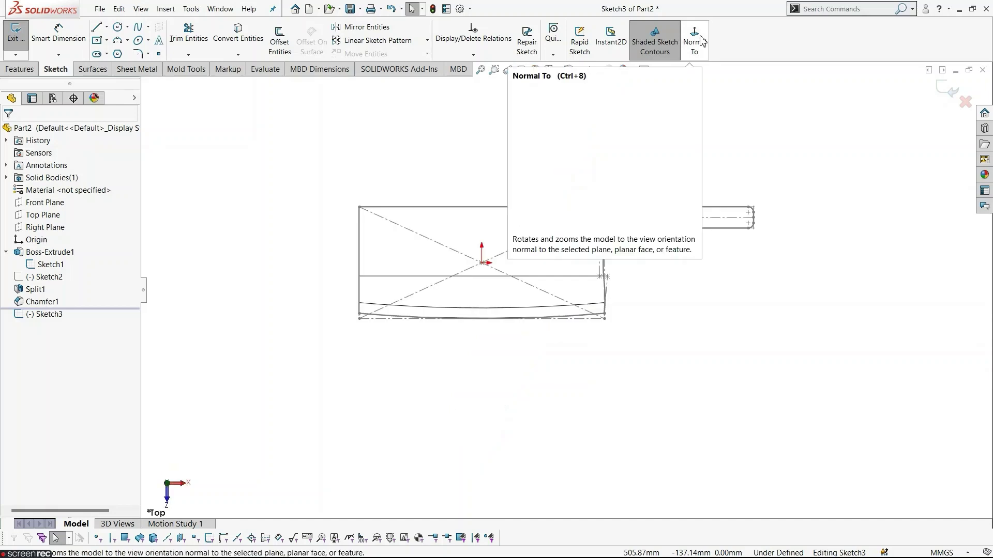
scroll(667, 248, down, 4)
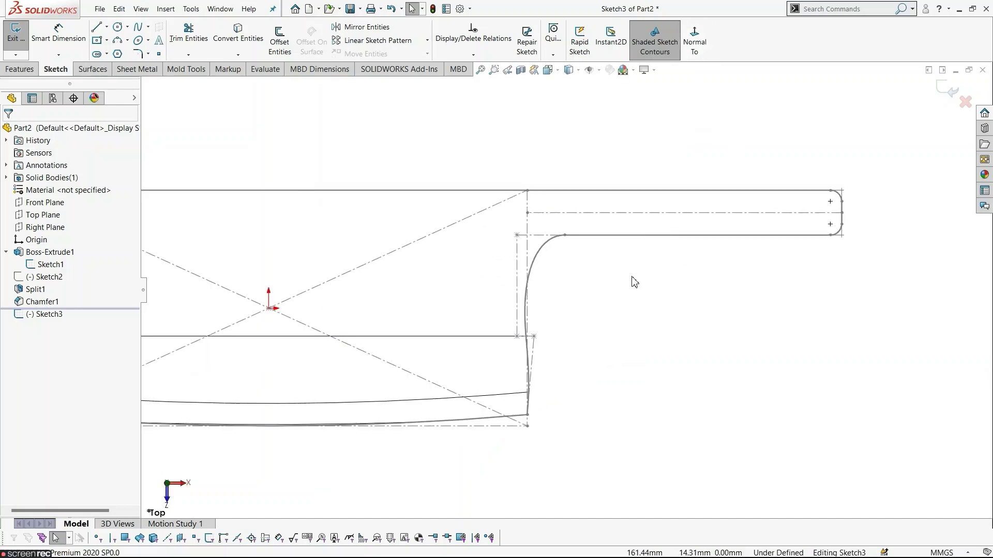
click(118, 26)
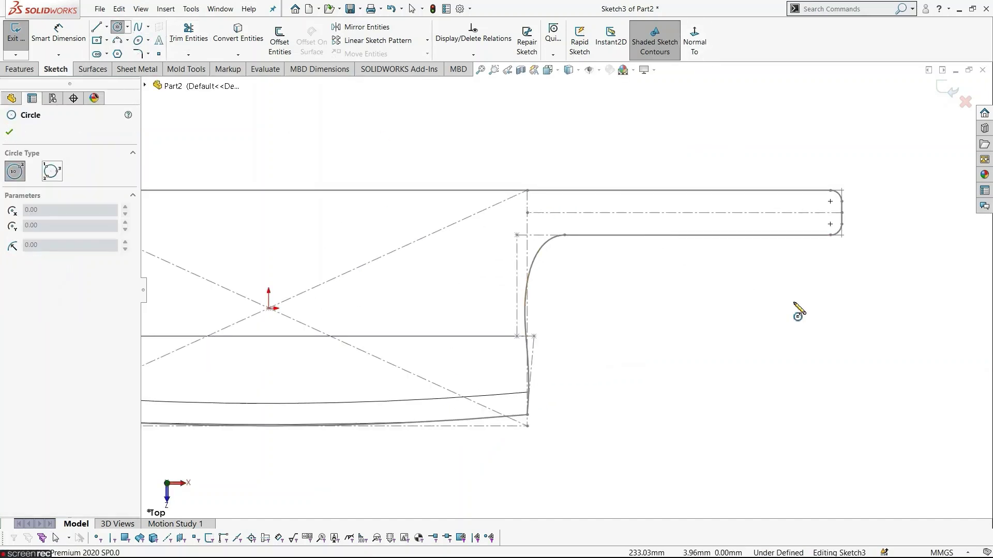
click(635, 213)
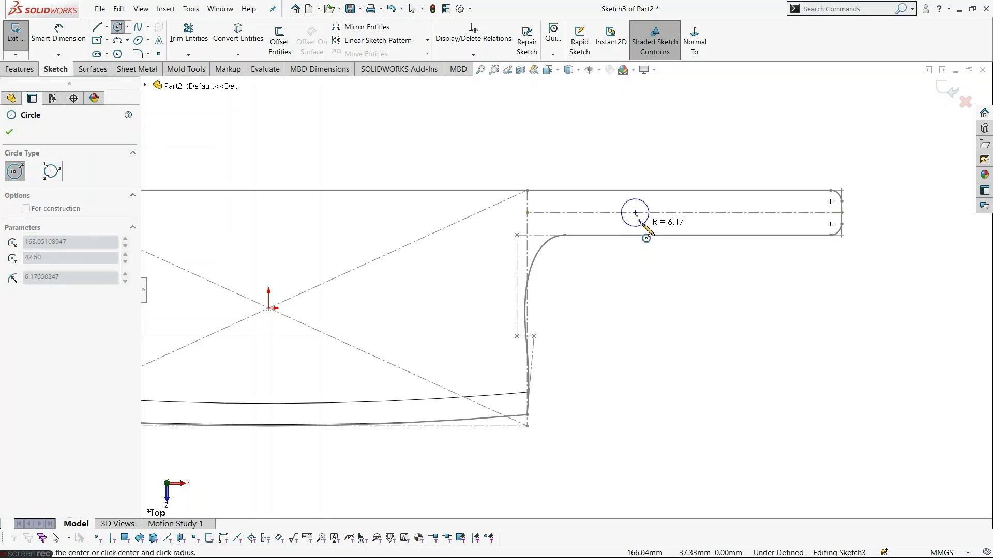
click(642, 221)
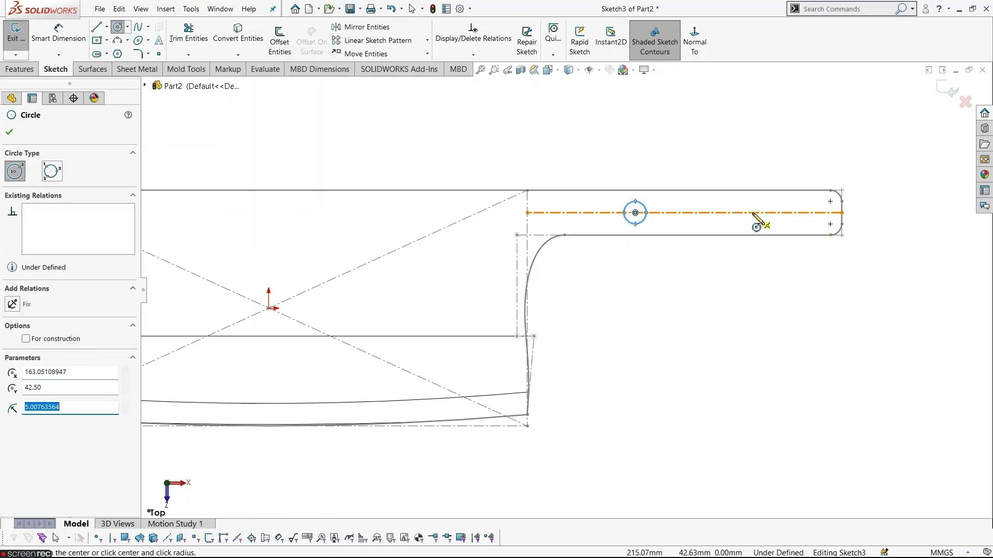
click(752, 212)
click(759, 223)
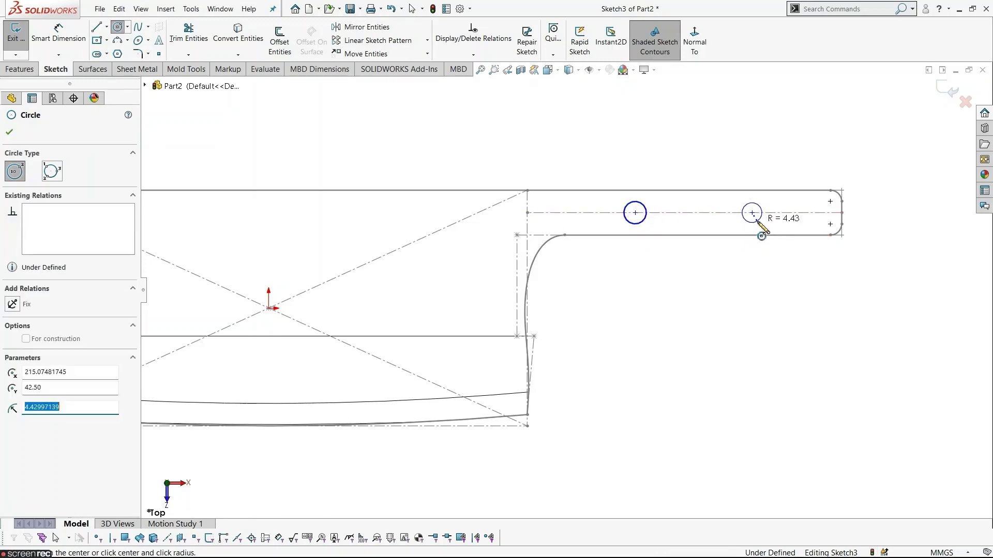
Step: Draw a third circle near the blade's top-left corner
scroll(543, 336, up, 3)
scroll(357, 288, down, 4)
scroll(312, 225, down, 3)
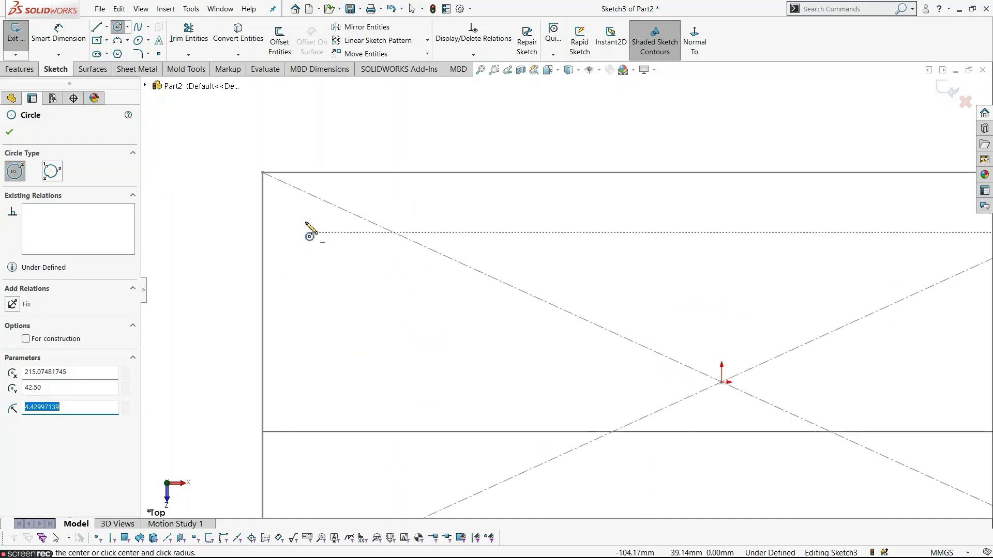
click(306, 212)
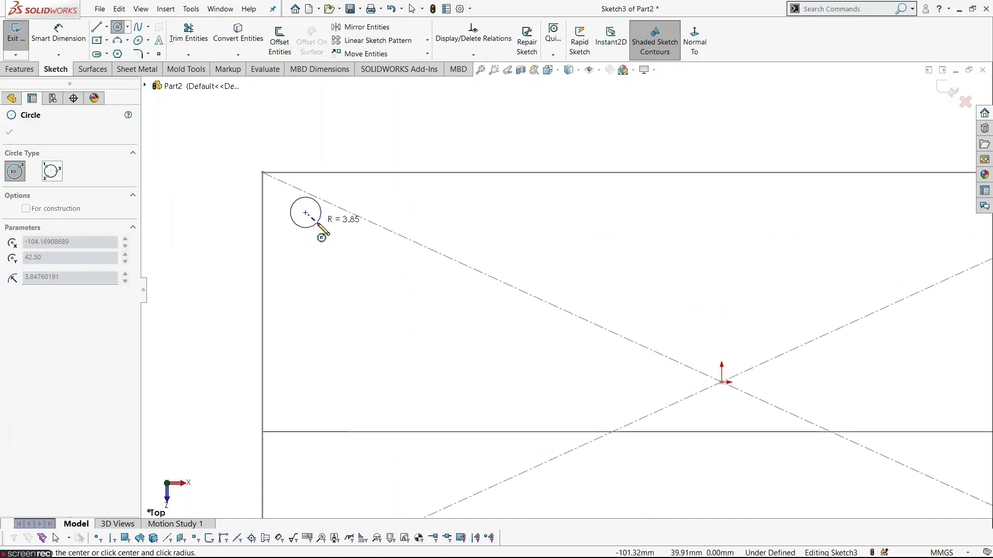
click(316, 228)
scroll(398, 331, up, 3)
key(Escape)
scroll(564, 294, down, 2)
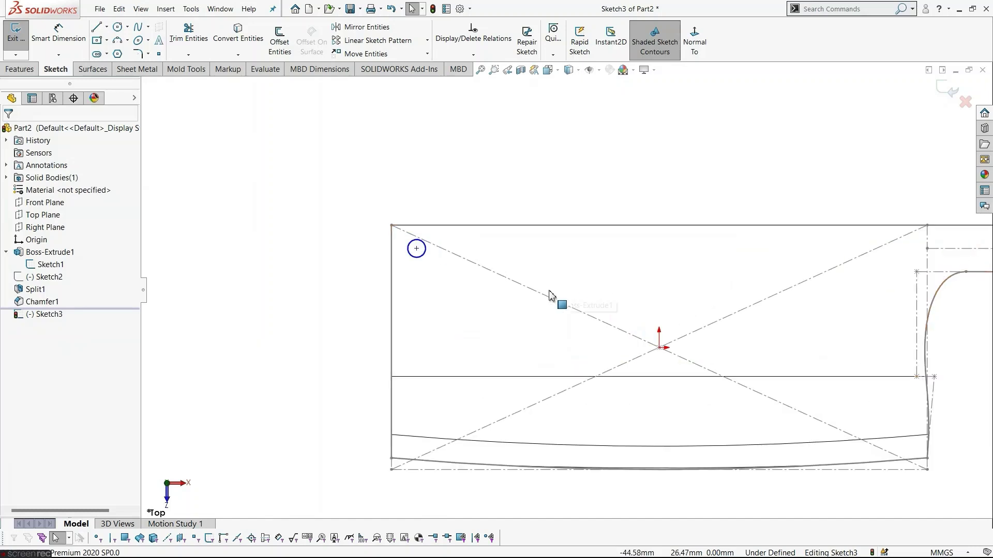
scroll(478, 317, up, 2)
scroll(620, 313, up, 1)
scroll(801, 313, down, 3)
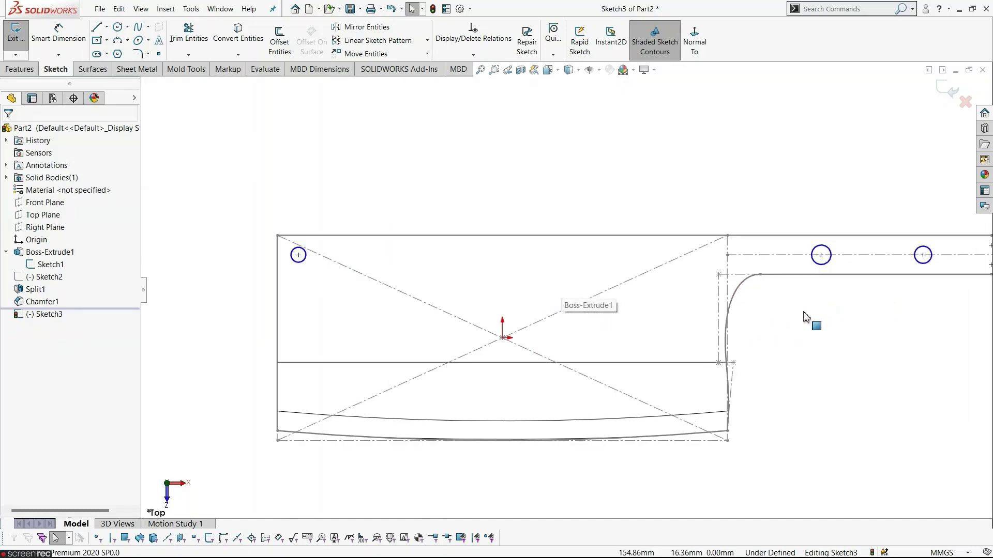
scroll(827, 379, up, 2)
click(58, 32)
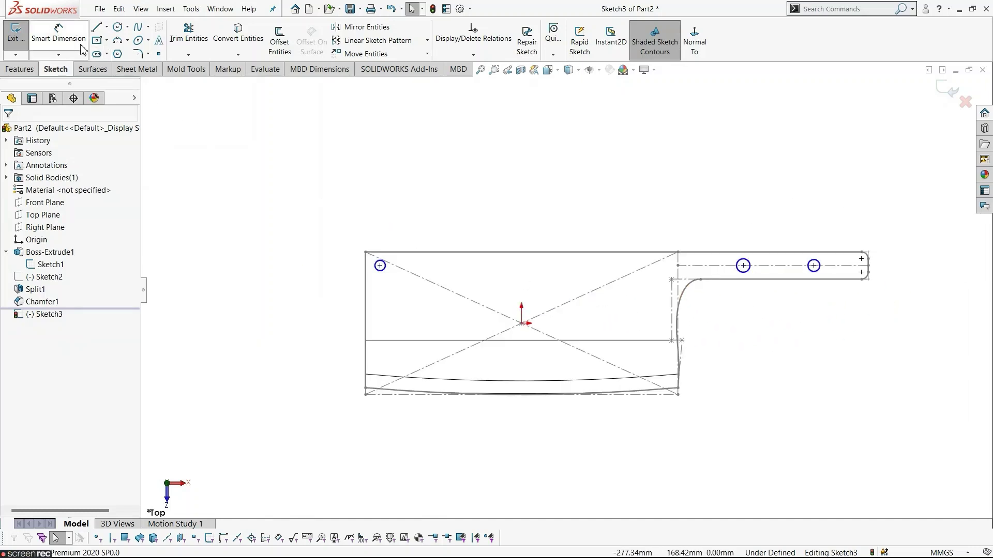
scroll(771, 301, down, 3)
Step: Dimension the first handle hole to Ø5 and 30 mm horizontally from the centreline point
click(678, 235)
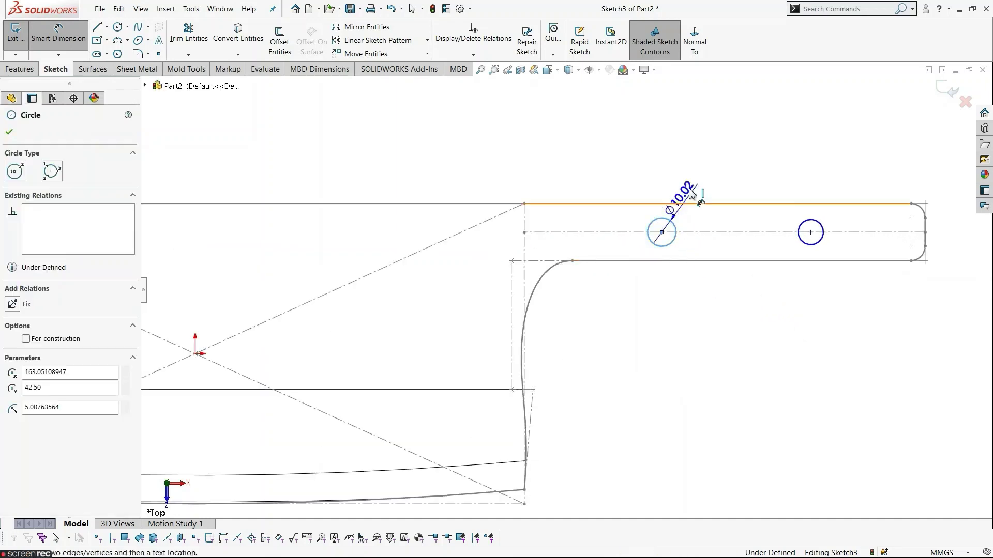
click(691, 165)
text(5)
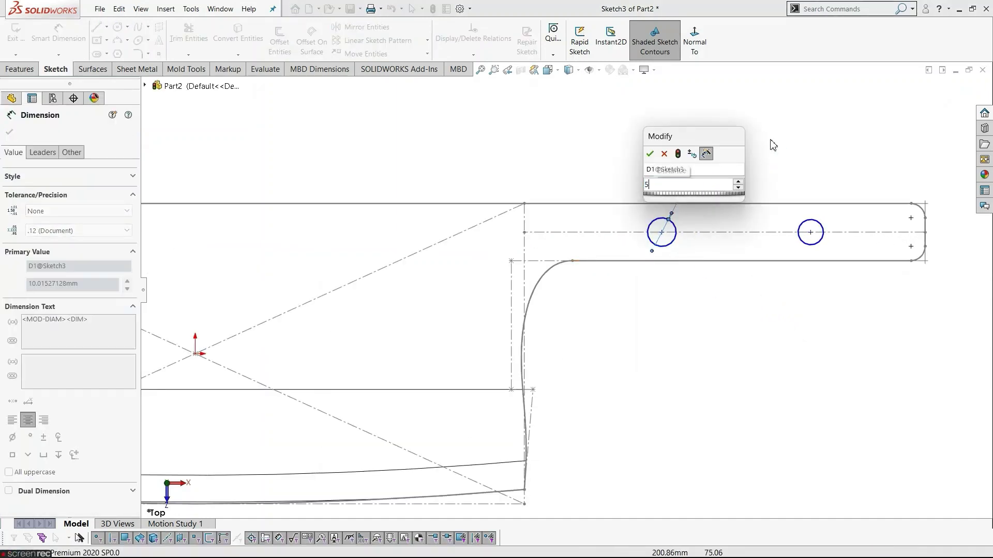
key(Return)
scroll(747, 274, down, 3)
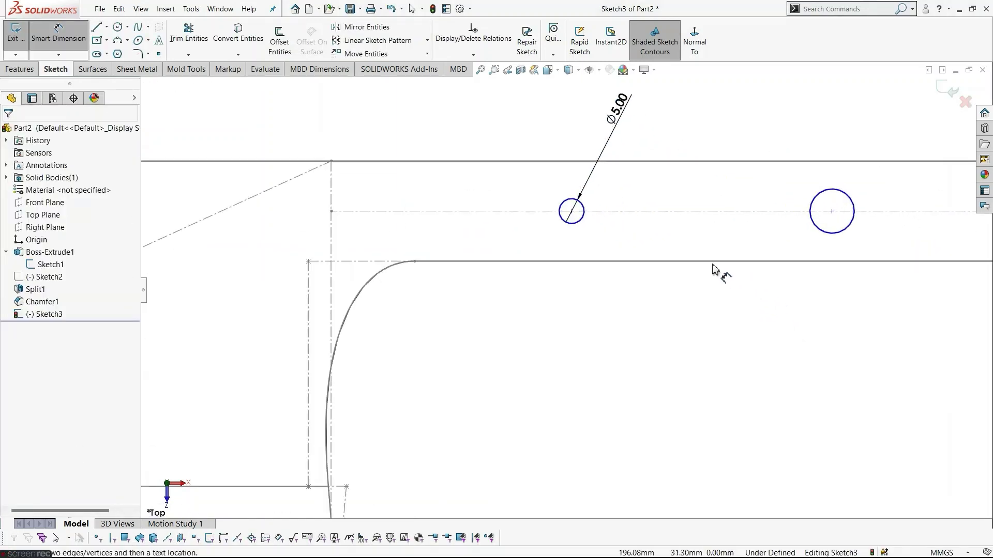
click(571, 212)
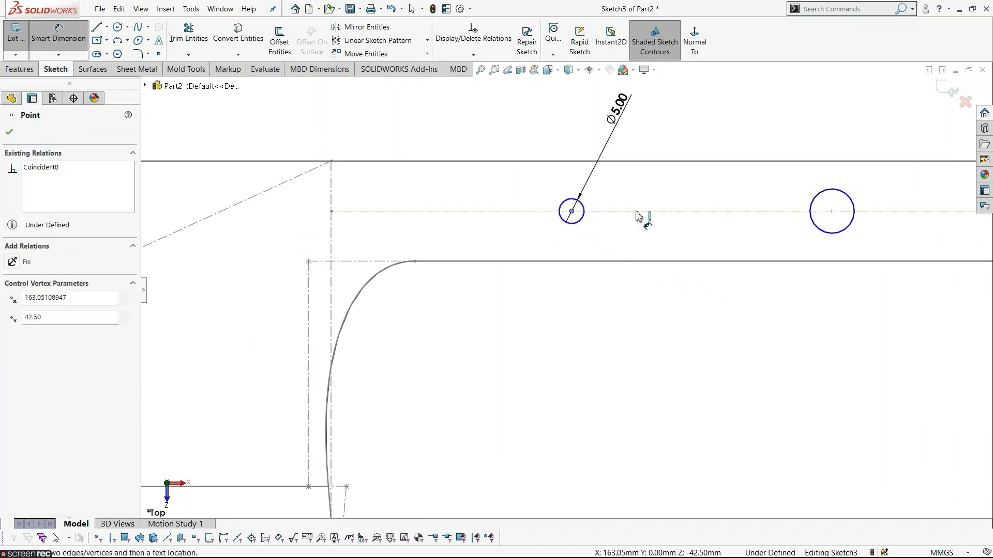
click(681, 212)
click(654, 362)
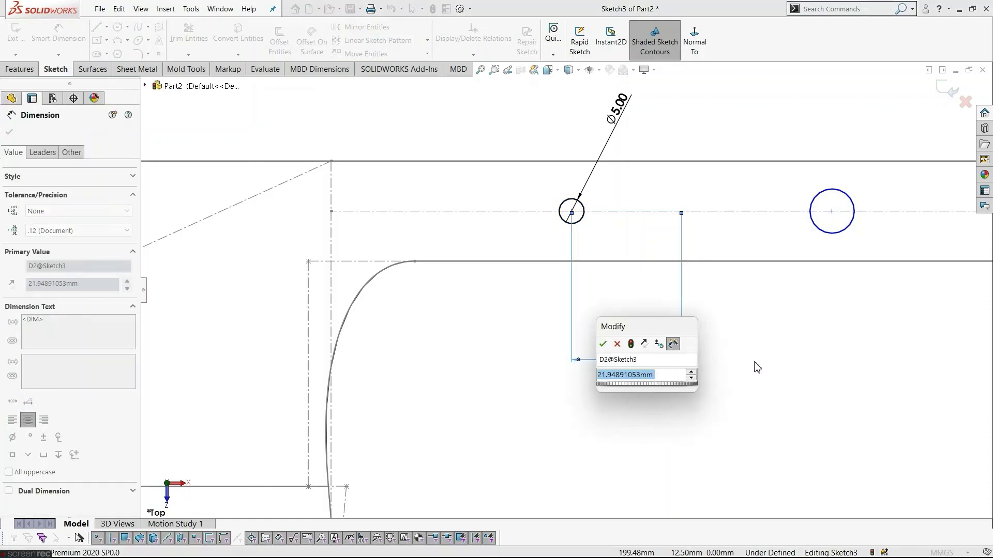
text(30)
key(Return)
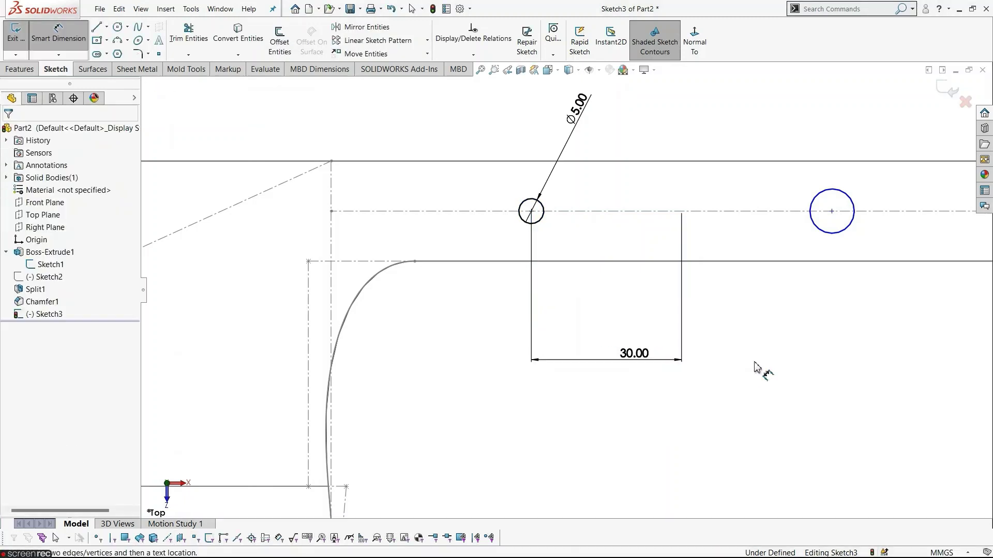
Step: Dimension the two handle-hole centres 60 mm apart and exit Smart Dimension
click(532, 212)
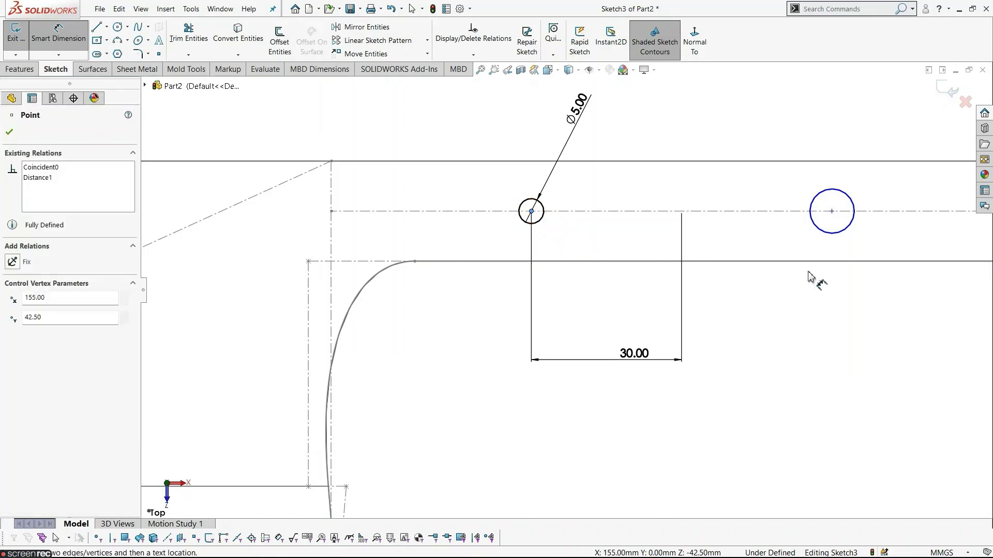
click(831, 213)
click(822, 414)
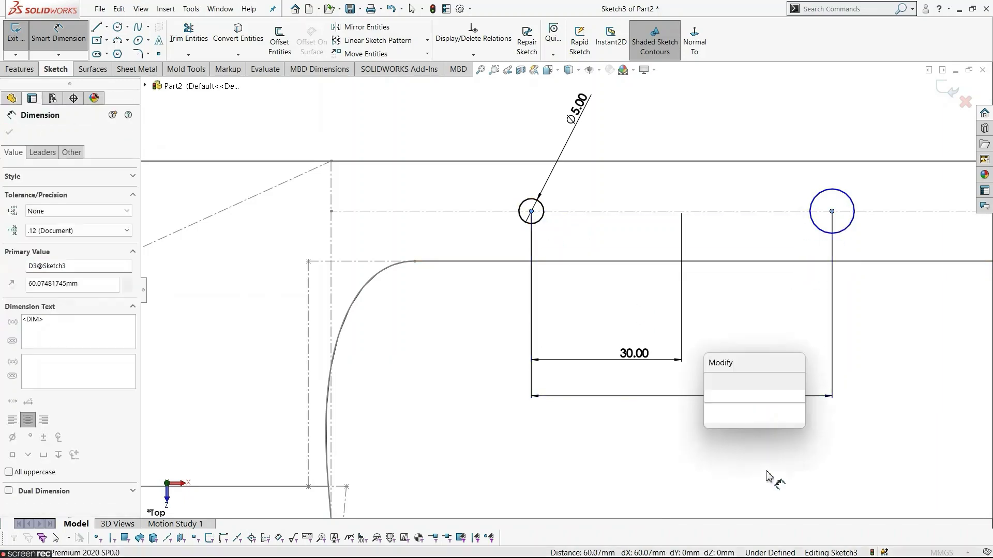
text(60)
key(Return)
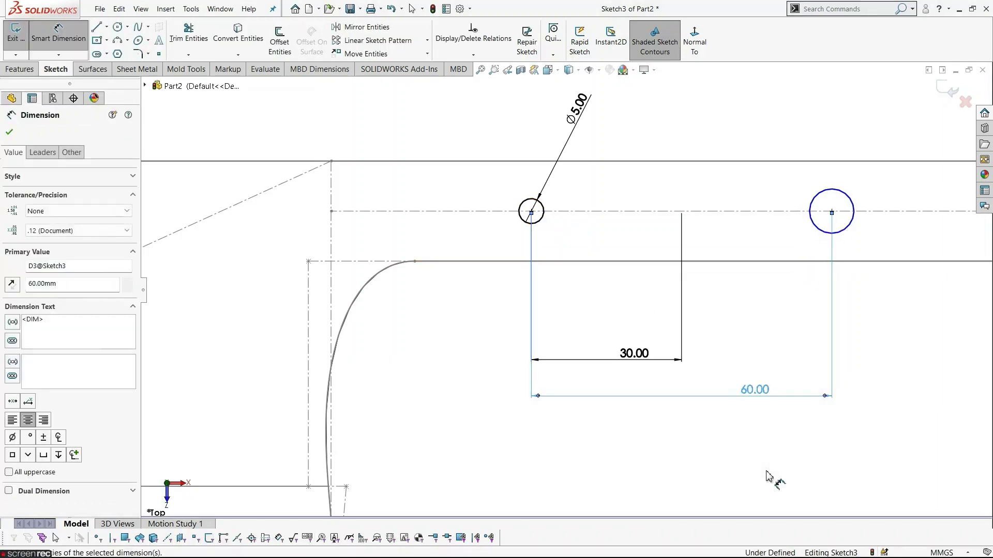
click(882, 333)
key(z)
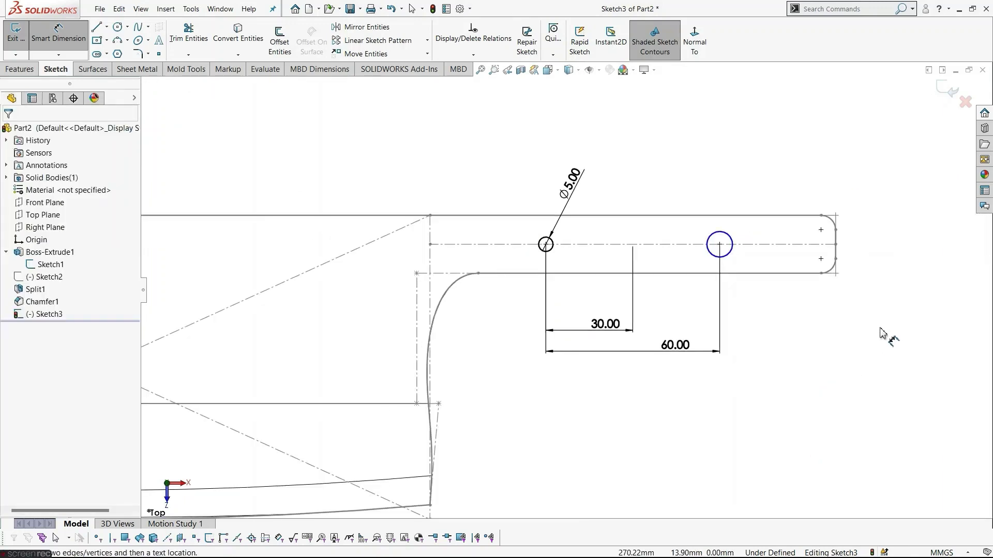
key(z)
key(Escape)
scroll(596, 288, down, 3)
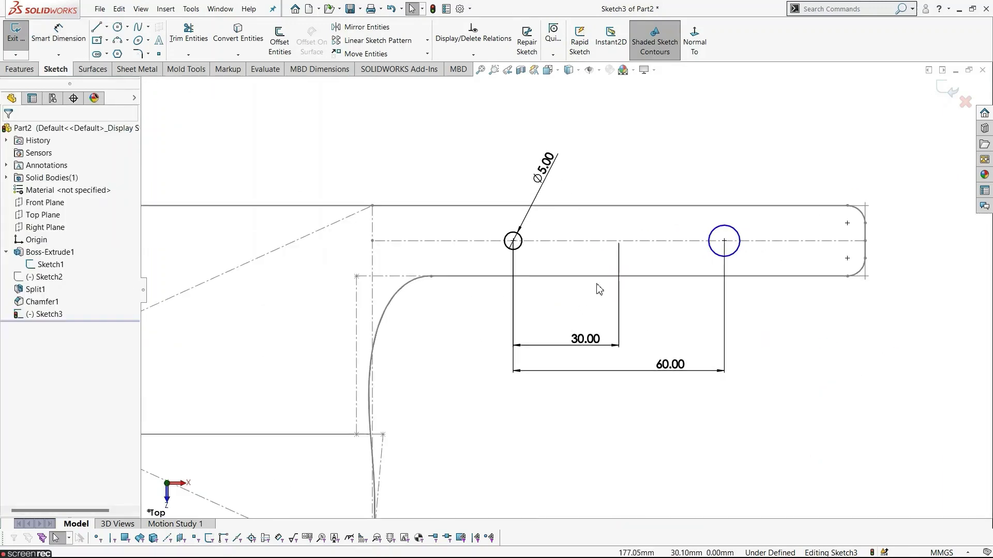
Step: Make the left and right handle holes equal in size
click(518, 250)
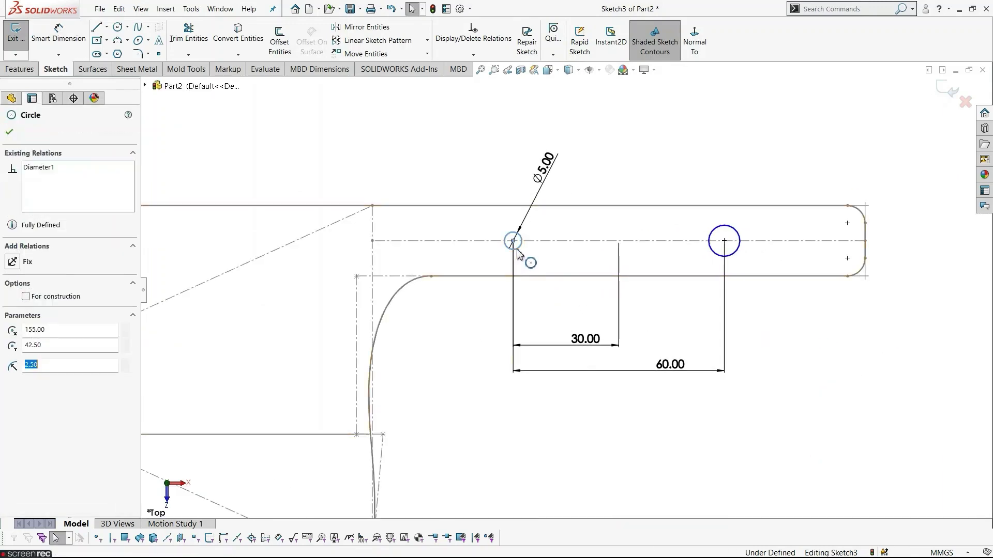
ctrl+click(733, 257)
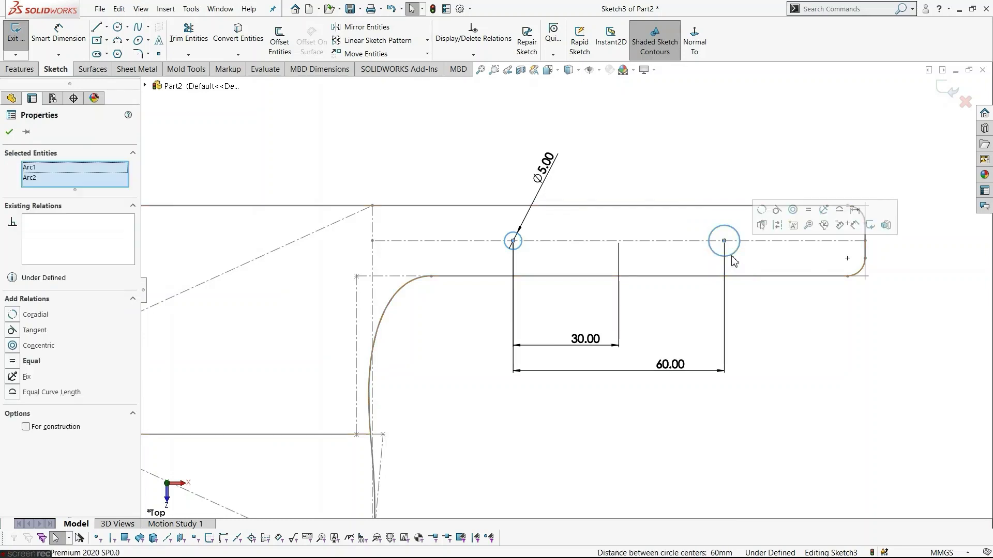
click(810, 215)
key(Escape)
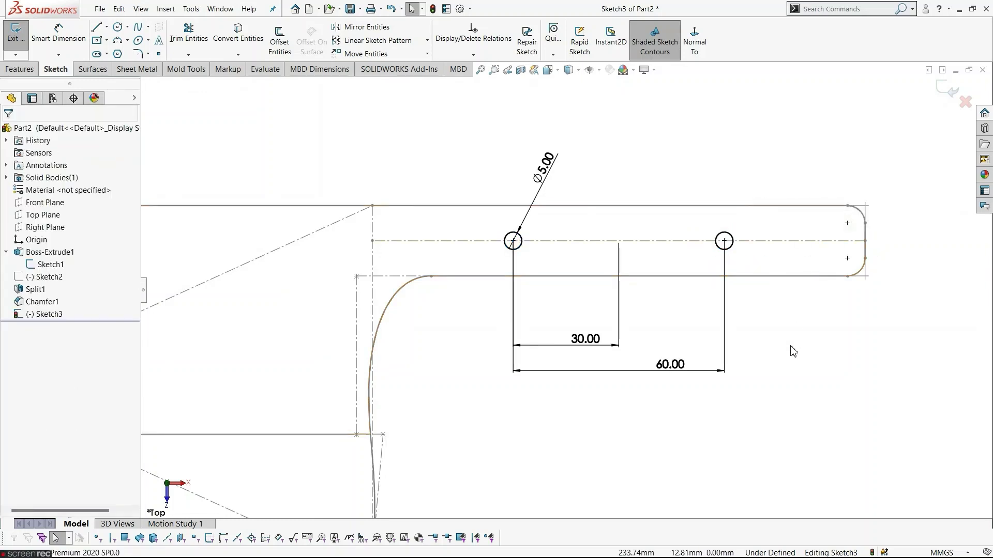
key(z)
key(z)
scroll(289, 295, down, 5)
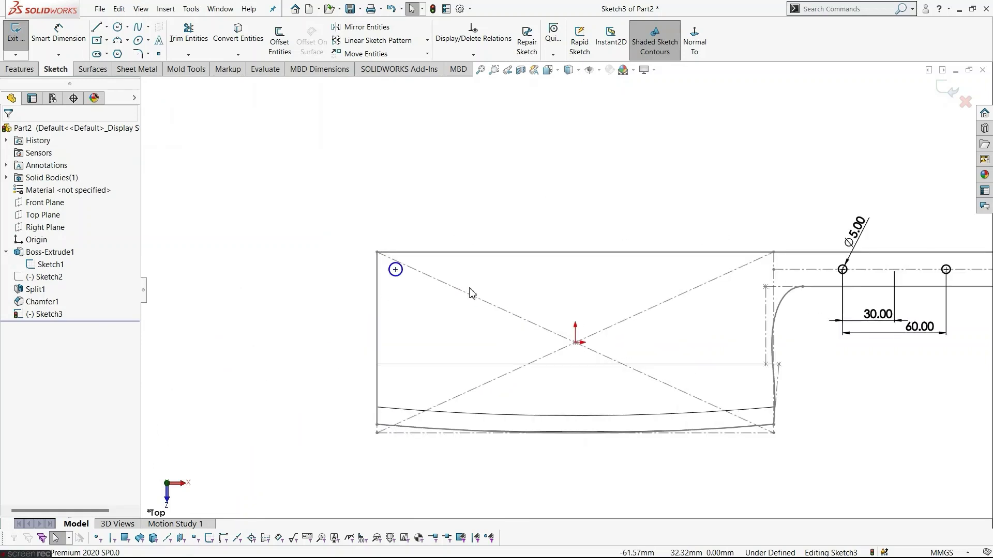
Step: Make the blade-corner circle equal to the Ø5 handle hole
click(924, 267)
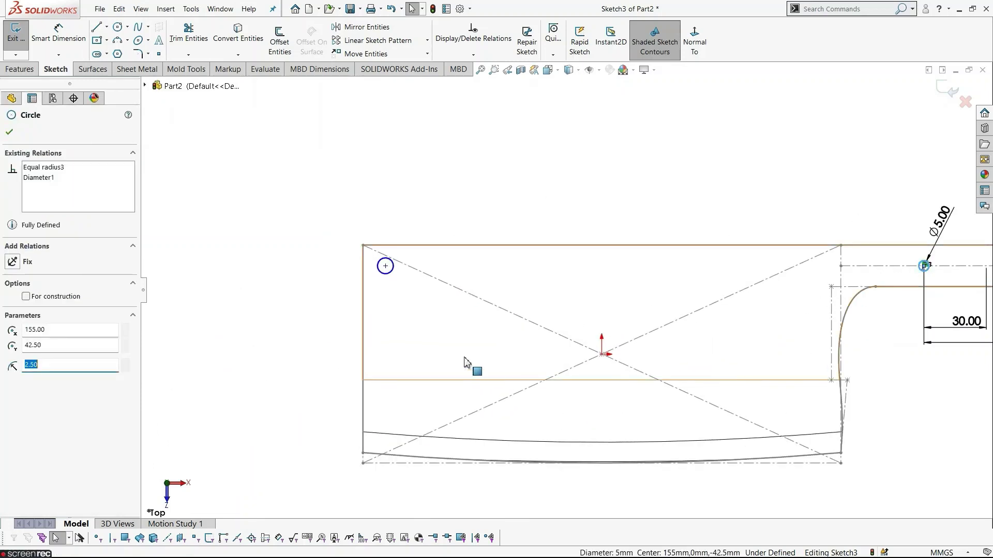
scroll(429, 336, down, 3)
ctrl+click(368, 231)
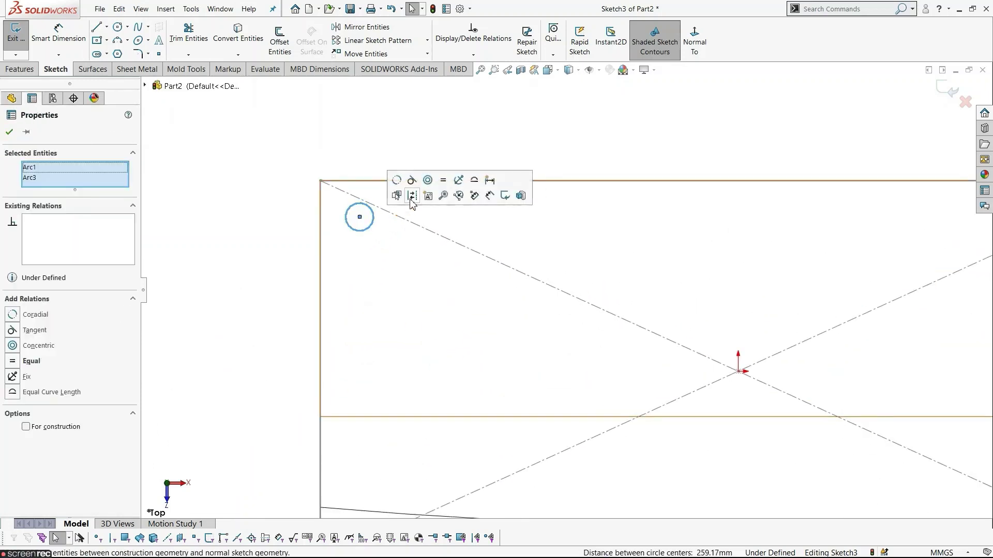
click(444, 187)
click(405, 128)
scroll(405, 128, down, 1)
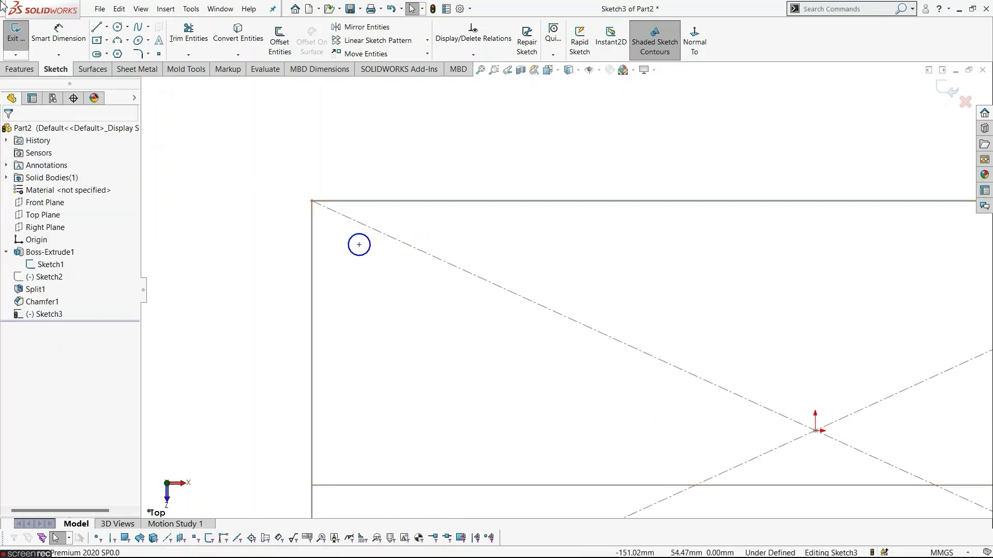
Step: Dimension the blade-corner hole centre 10 mm from the blade's top edge and 10 mm from its left edge
click(59, 34)
click(360, 245)
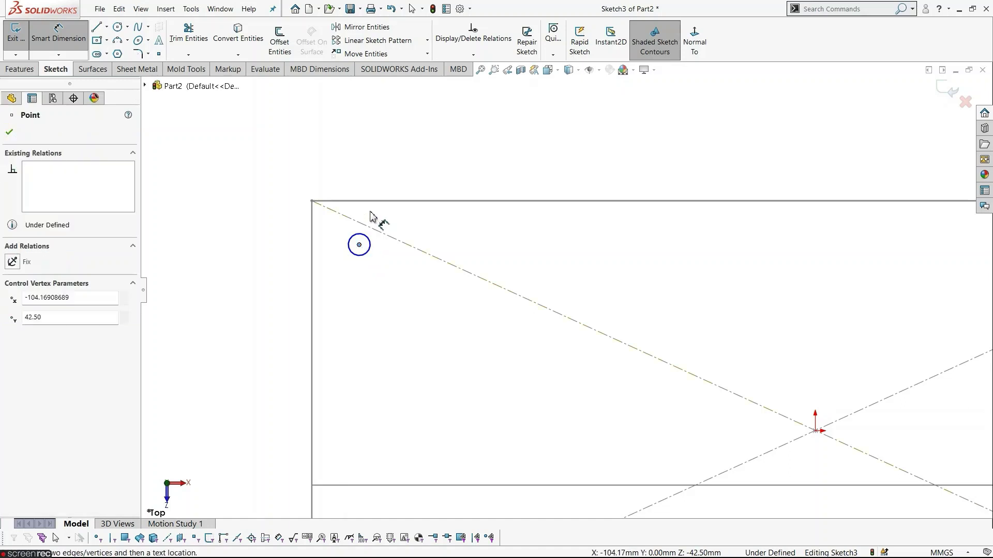
click(369, 205)
click(403, 229)
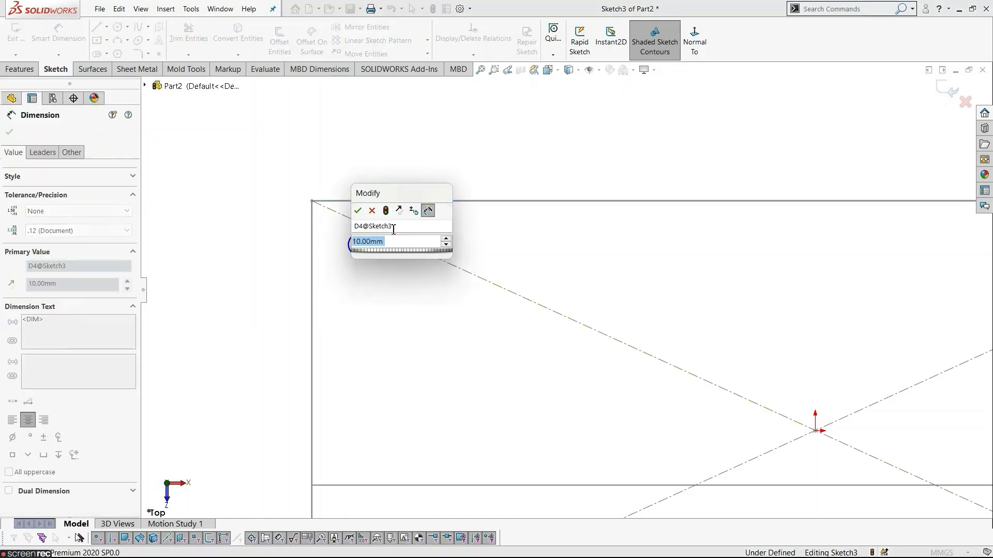
key(Return)
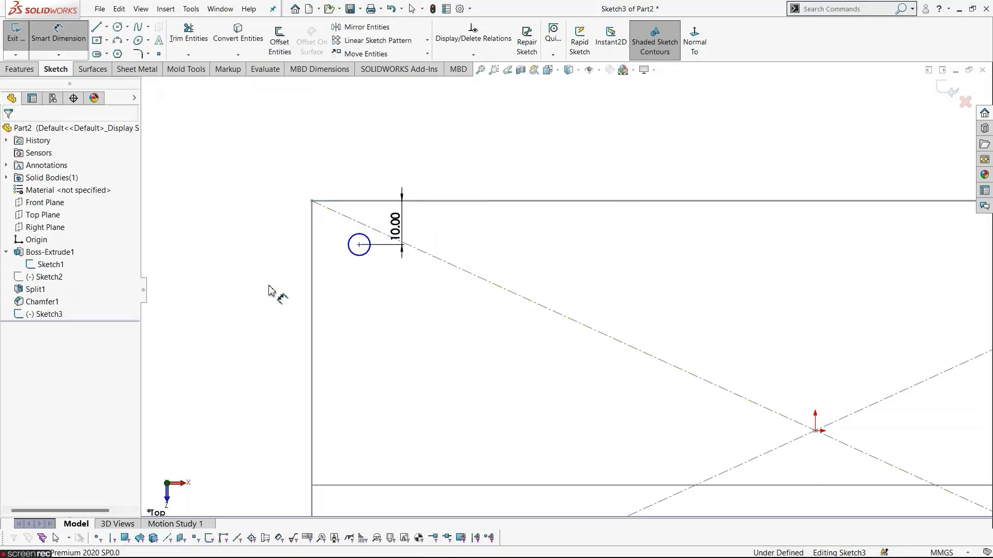
click(312, 262)
click(338, 277)
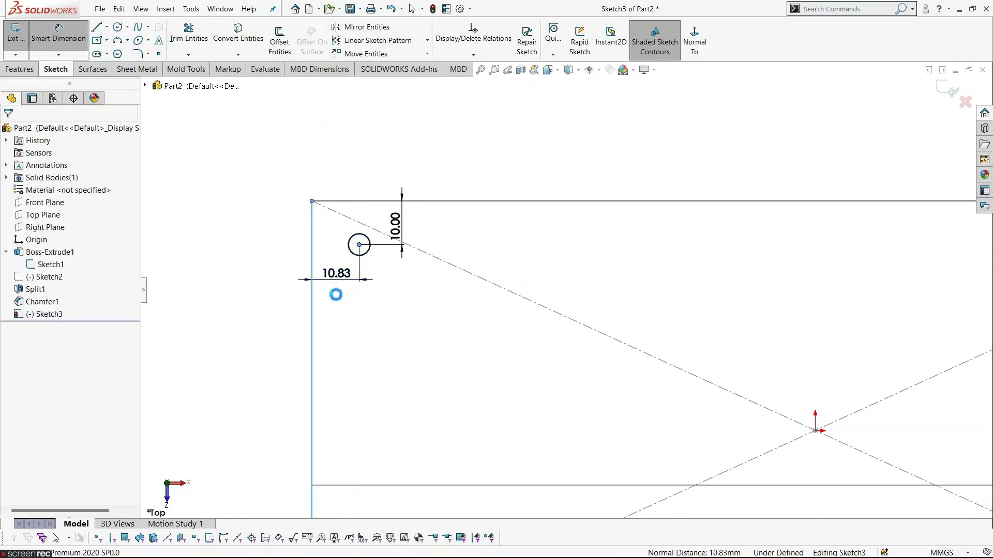
text(10.00mm)
key(Return)
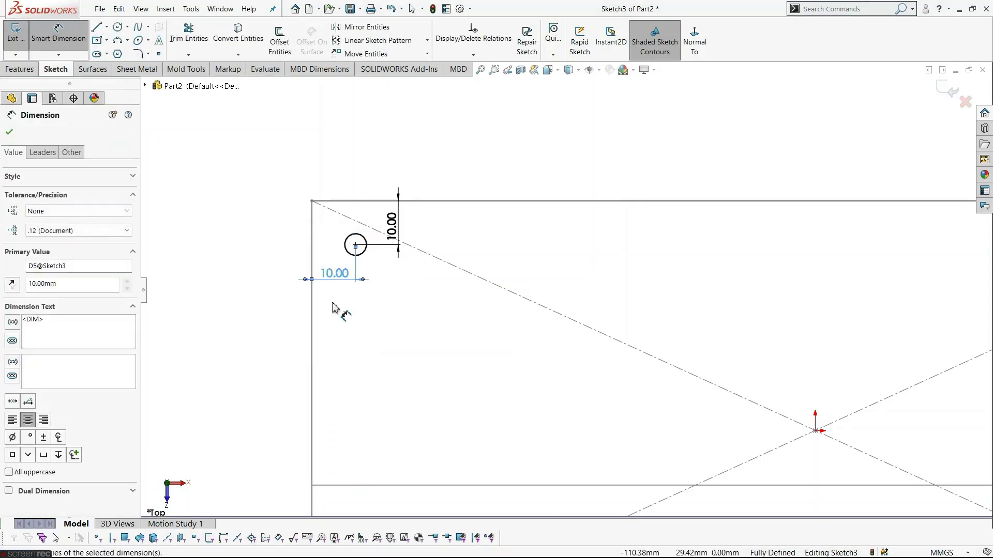
click(299, 327)
key(z)
key(f)
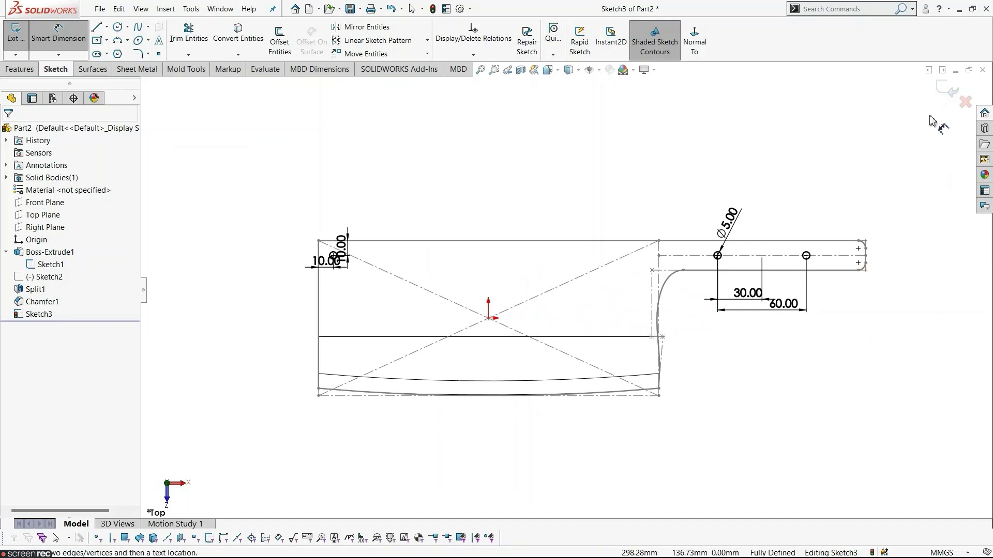
Step: Exit Sketch3, hide Sketch1, and select Sketch3 in the FeatureManager tree
click(942, 93)
mouse_move(777, 311)
middle_down()
mouse_move(764, 222)
mouse_move(797, 218)
middle_up()
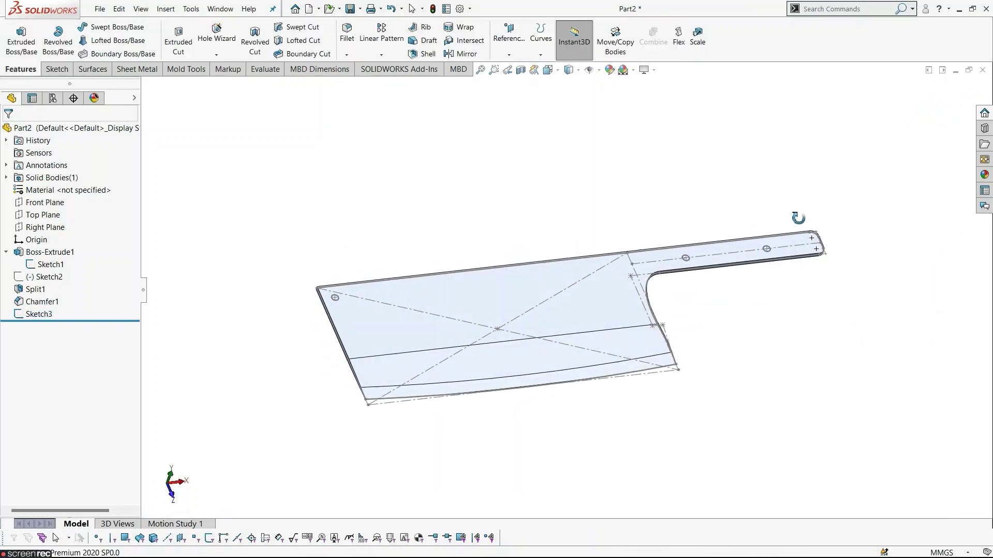
right_click(50, 266)
click(56, 251)
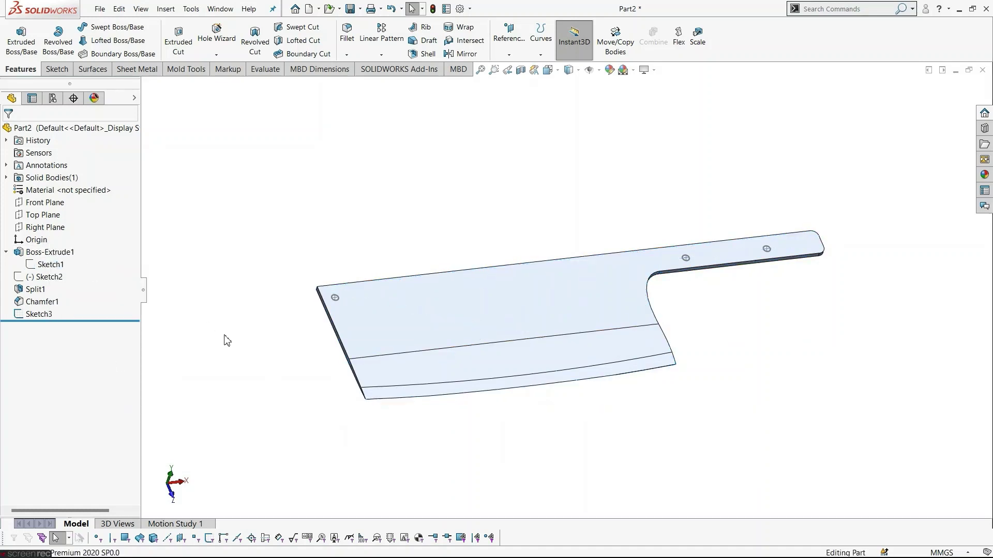
scroll(461, 418, down, 2)
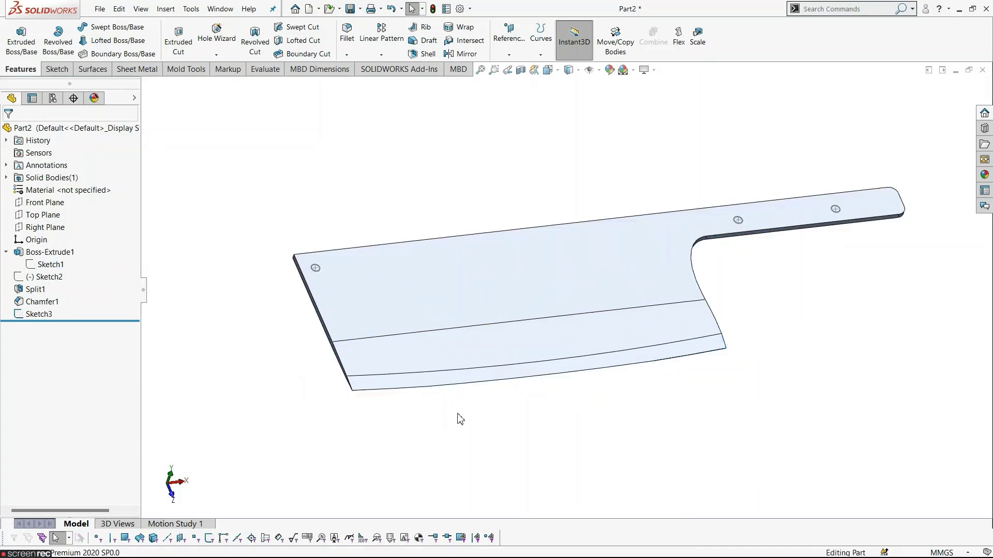
click(31, 317)
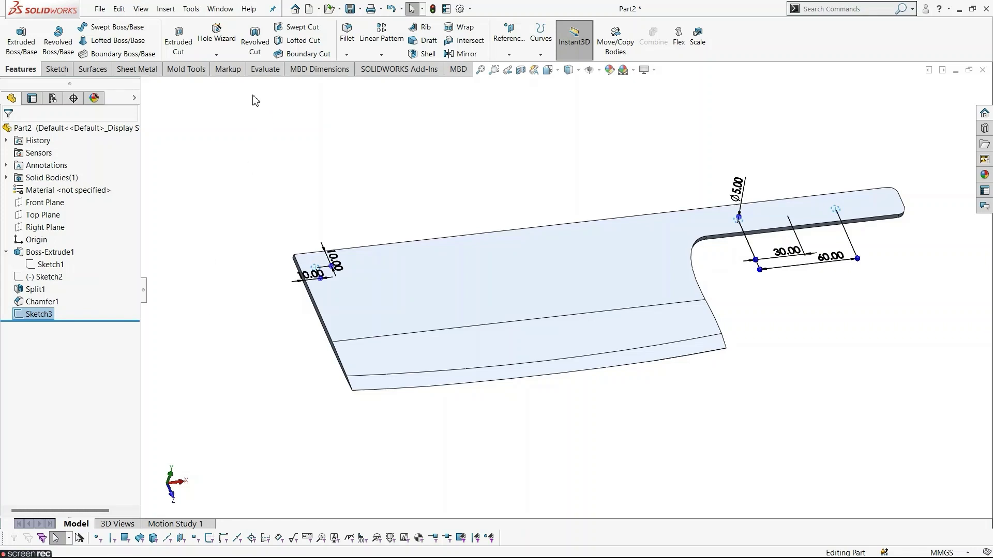
Step: Extrude-cut Sketch3 from the sketch plane with Through All - Both to make Cut-Extrude1
click(179, 39)
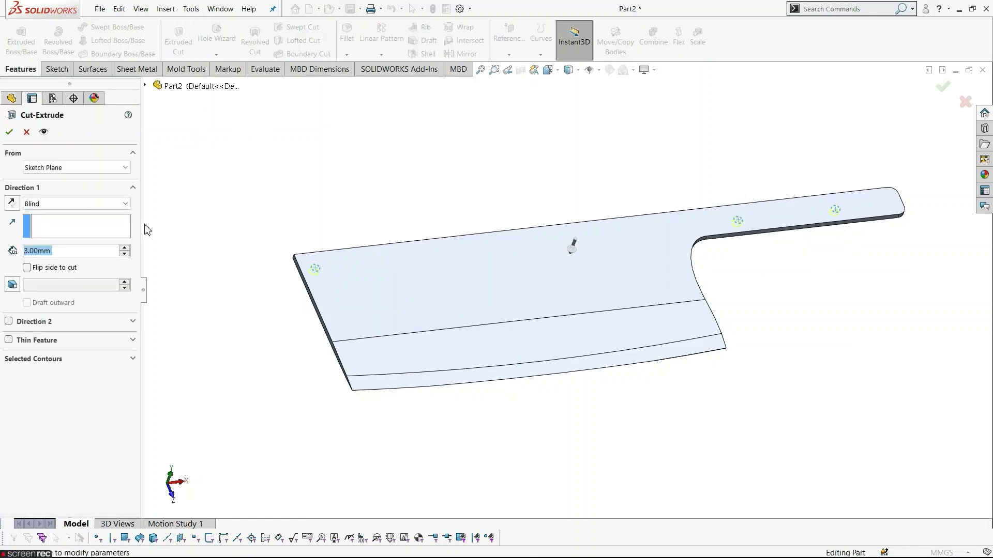
click(100, 173)
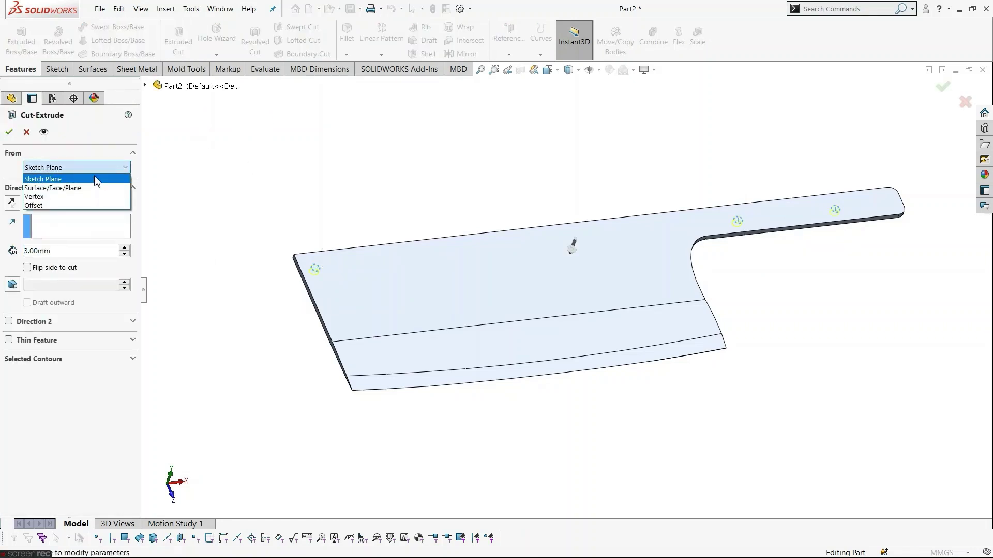
click(95, 177)
click(126, 204)
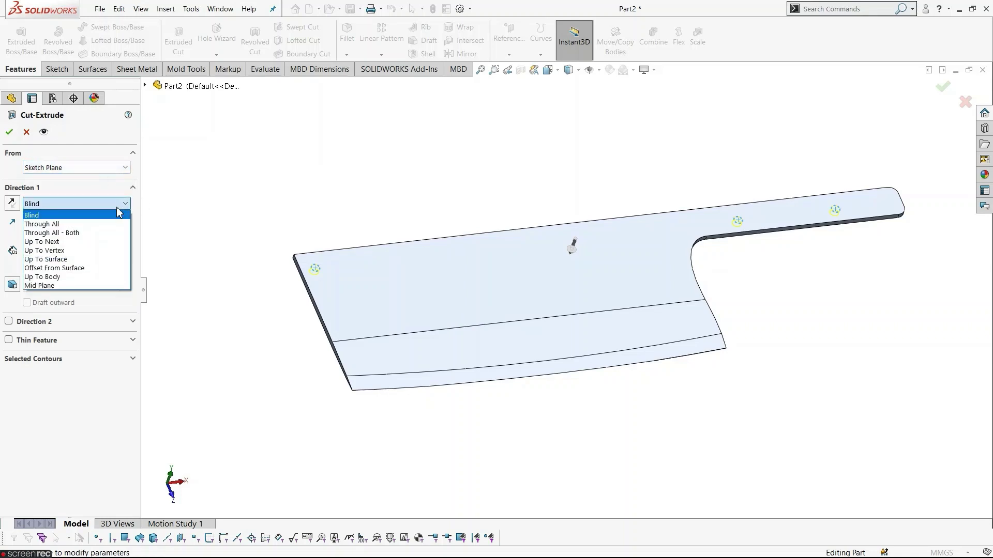
click(116, 231)
middle_drag(335, 266, 425, 294)
scroll(425, 293, up, 3)
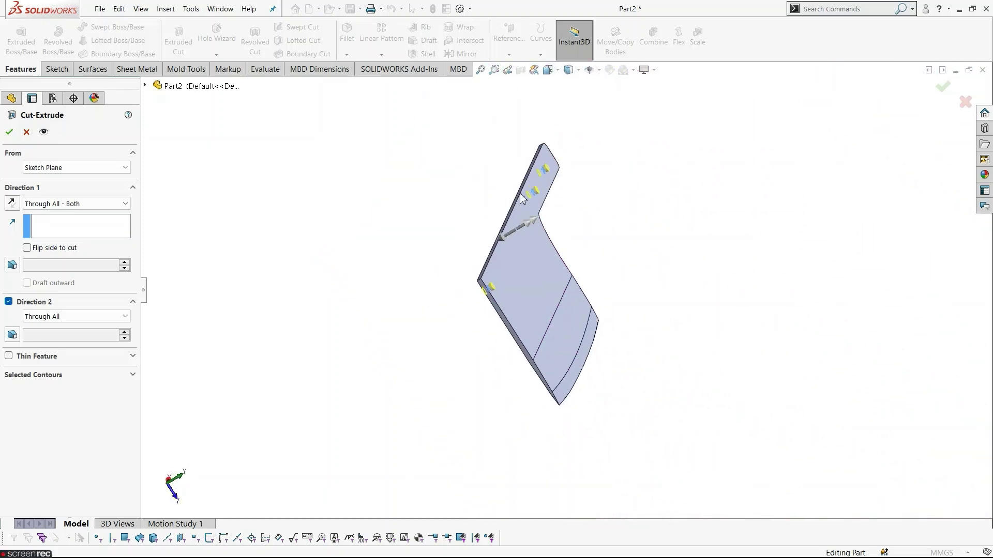
scroll(524, 199, down, 2)
click(9, 132)
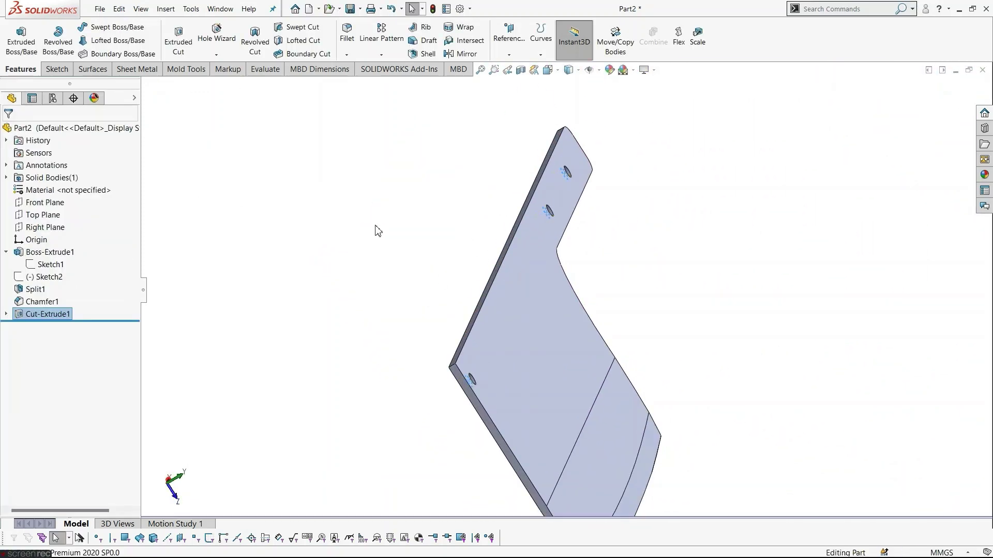
middle_drag(377, 238, 601, 430)
scroll(572, 376, down, 3)
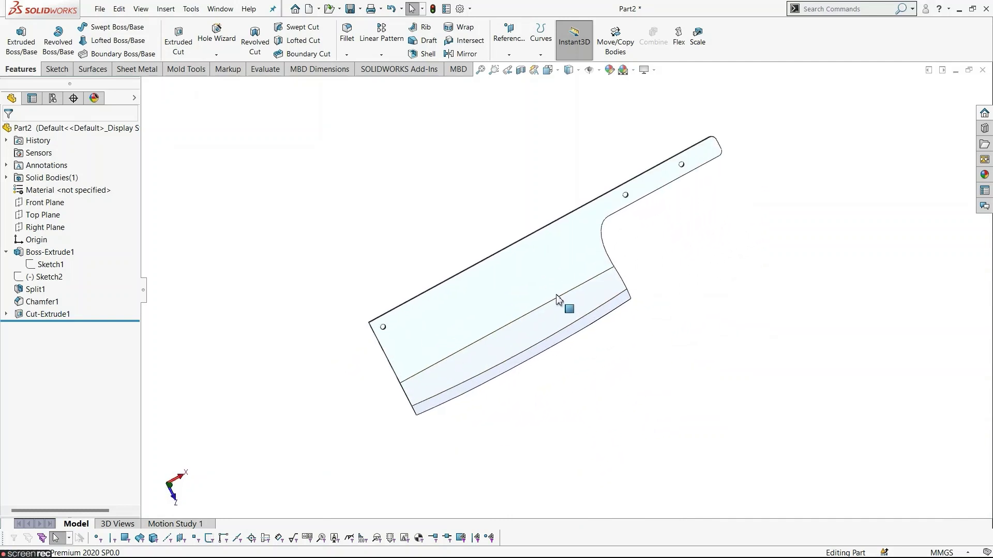
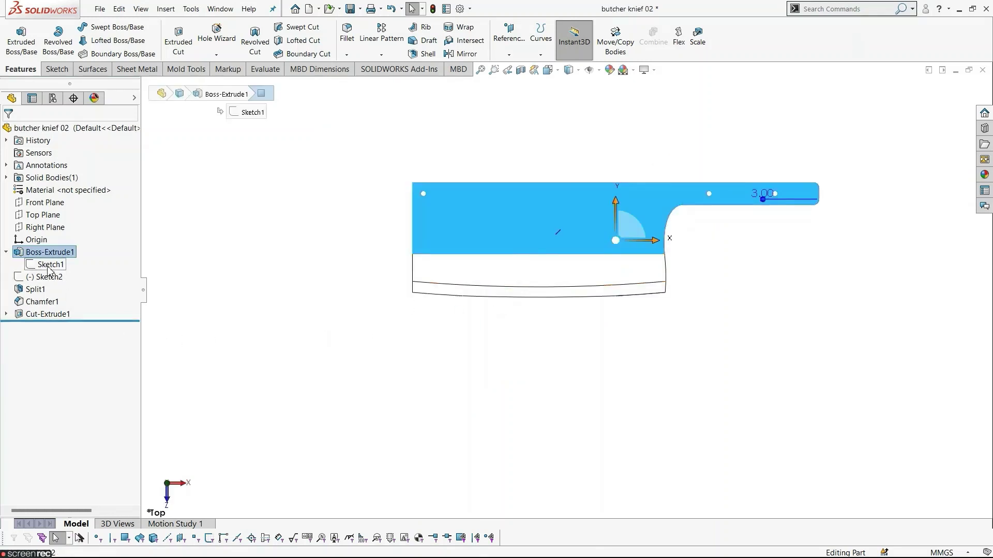
Step: Edit Sketch1 of the knife, then select and copy its entire fully defined profile
click(50, 264)
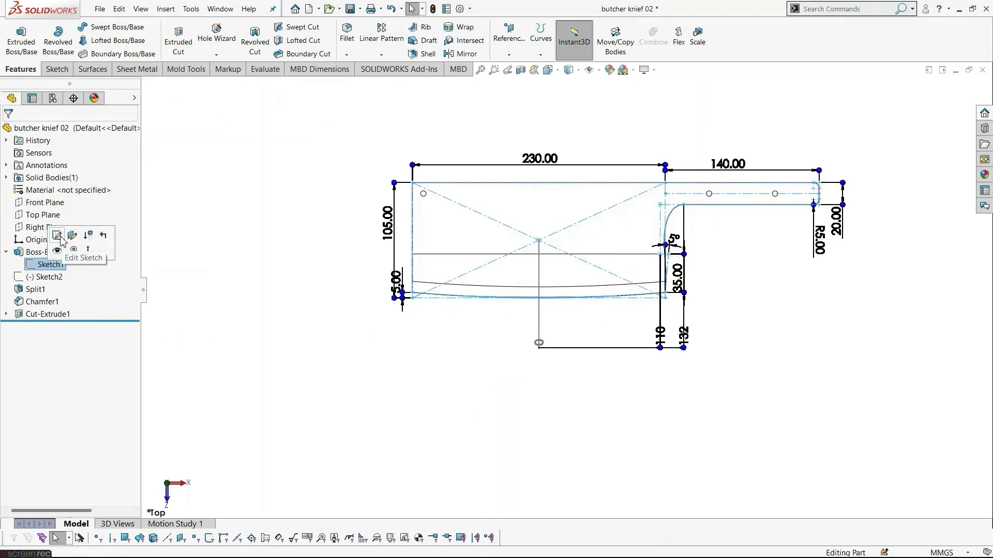
click(58, 236)
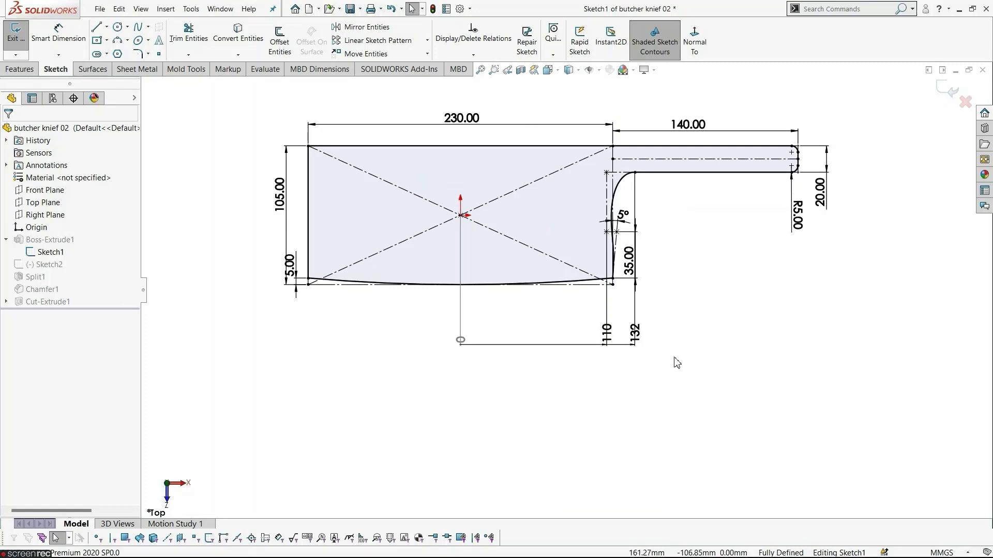
scroll(565, 292, up, 5)
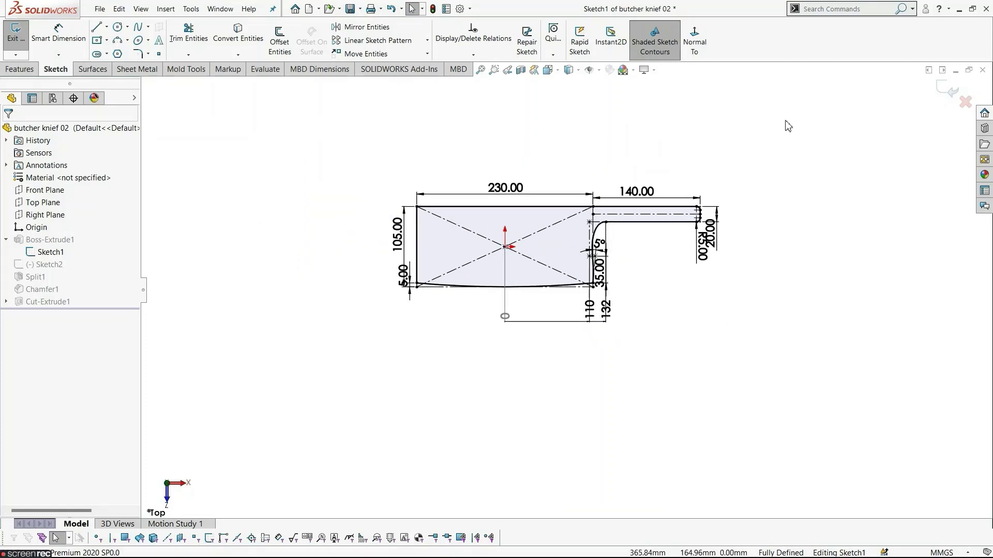
mouse_move(786, 122)
mouse_down()
mouse_move(664, 248)
mouse_move(318, 397)
mouse_up()
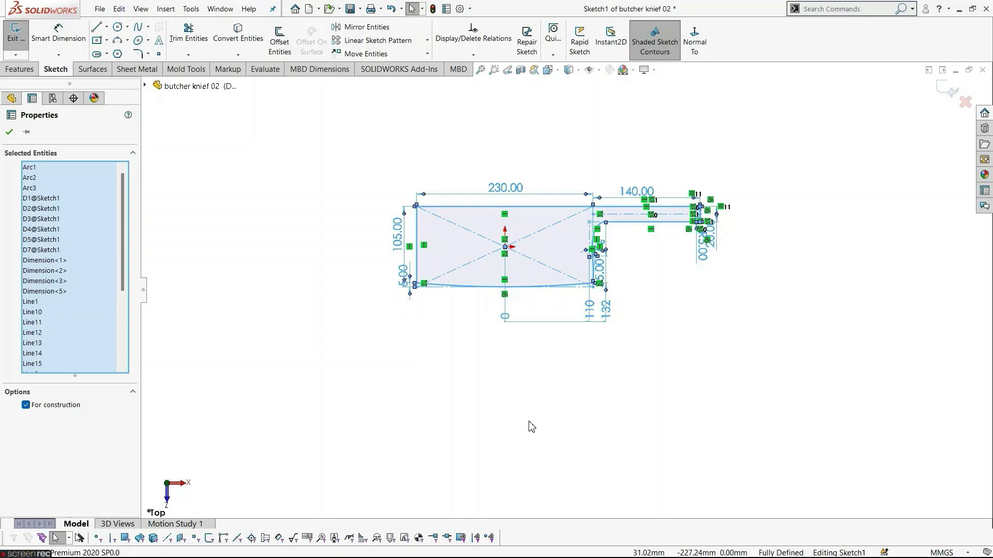
key(Escape)
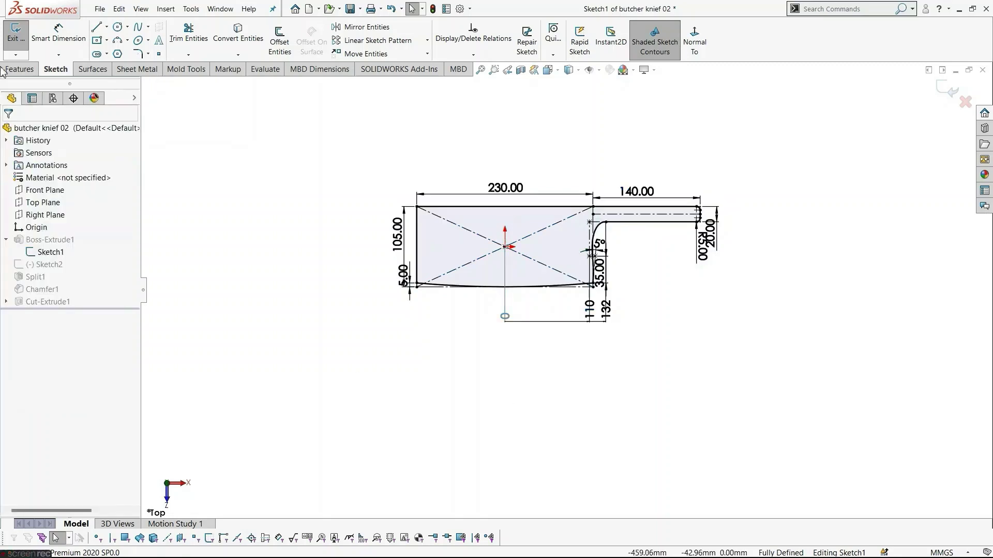
Step: Exit Sketch1 and close butcher knief 02 without saving
click(17, 32)
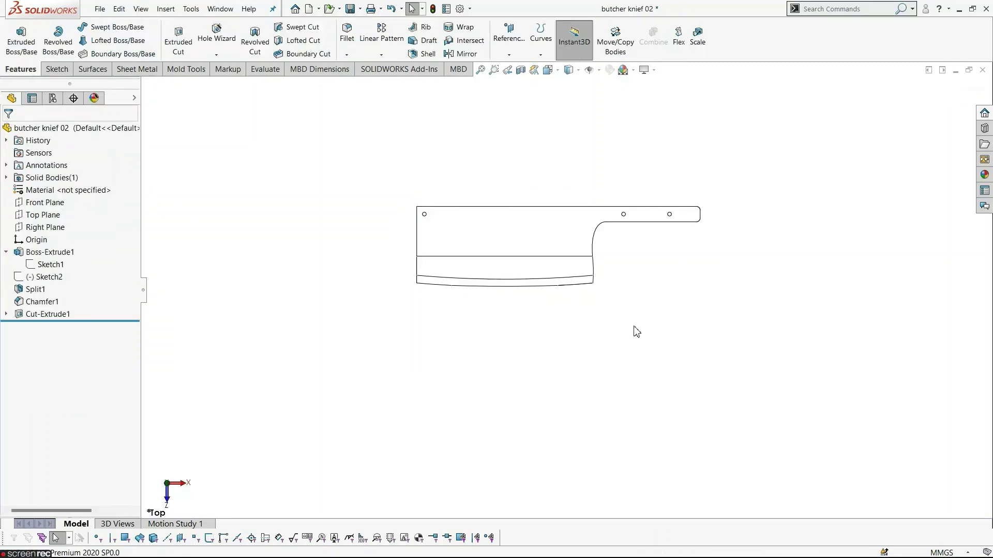
click(983, 69)
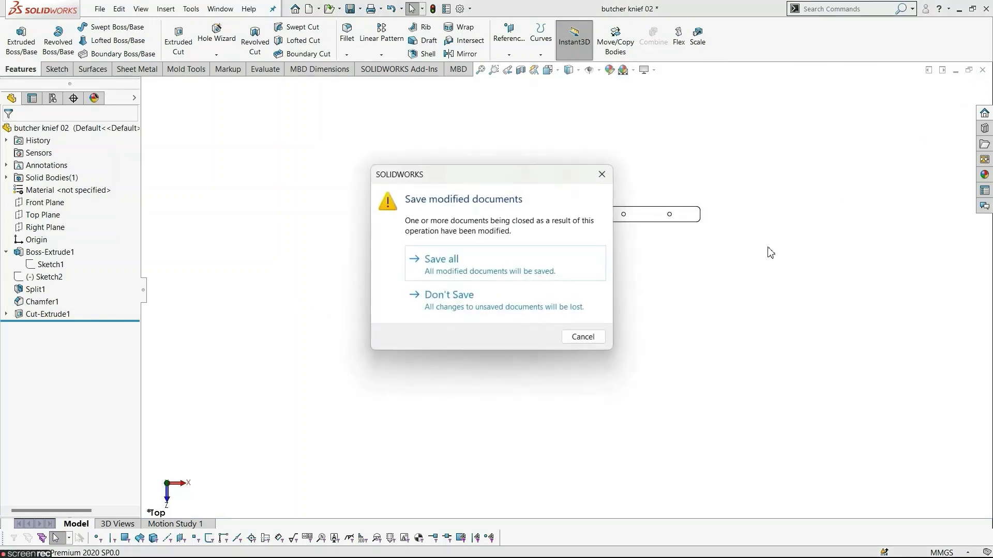
click(584, 313)
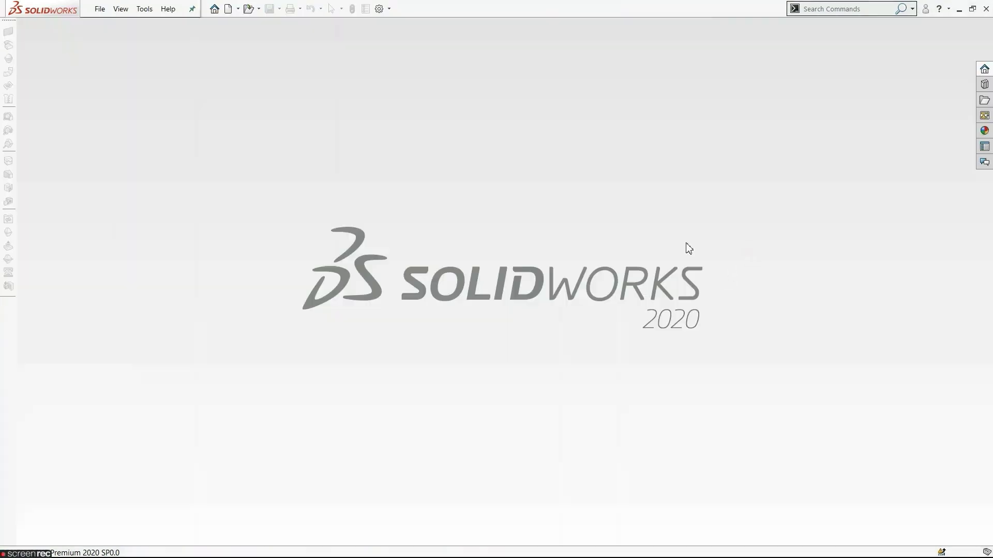
Step: Create a new blank part document, Part3
click(228, 10)
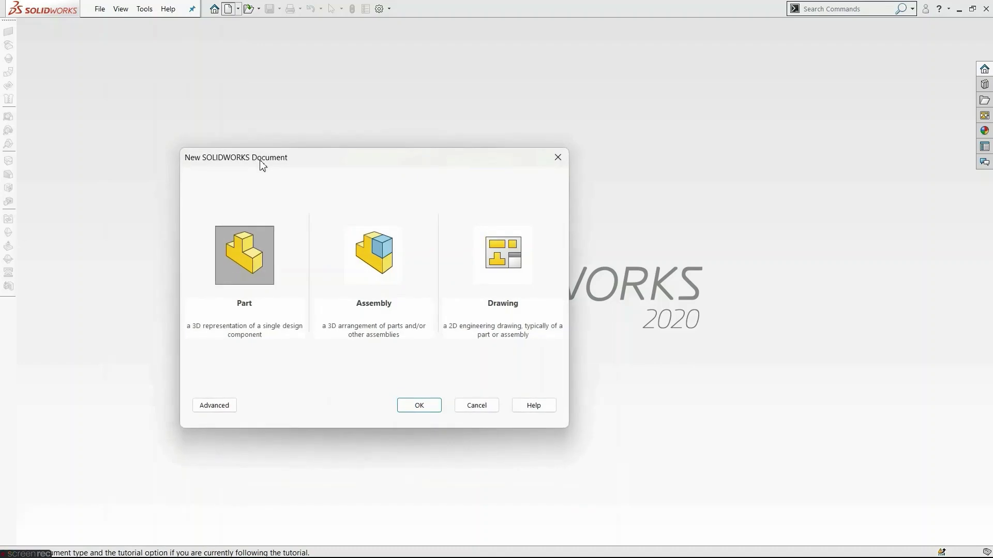
click(263, 264)
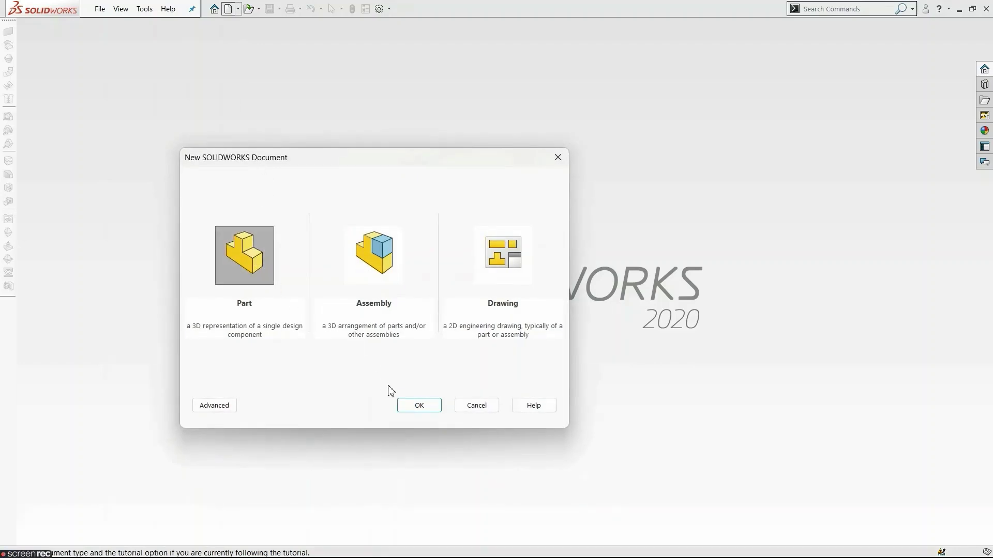
click(418, 406)
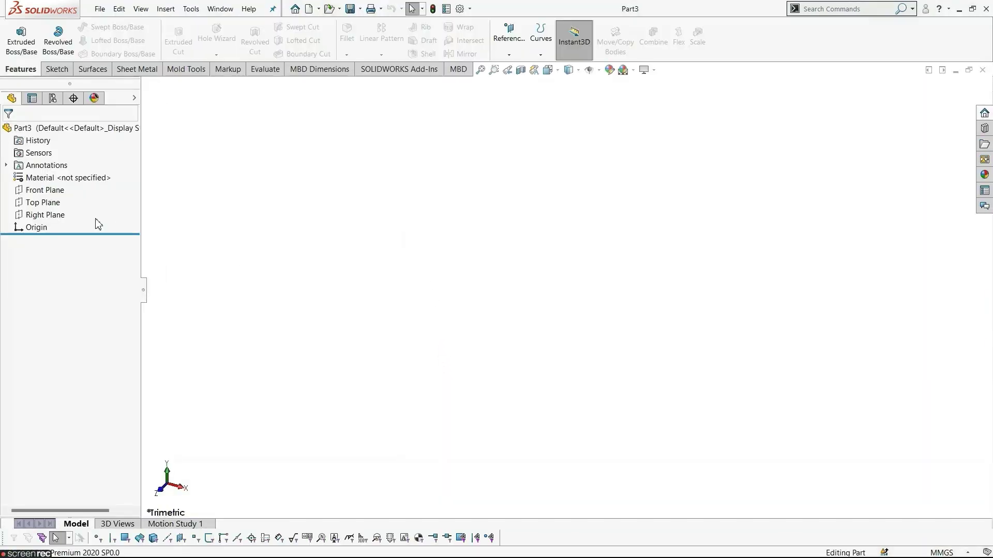
Step: Start a sketch on Top Plane and paste the knife profile with its 230, 105 and R5 dimensions
click(59, 202)
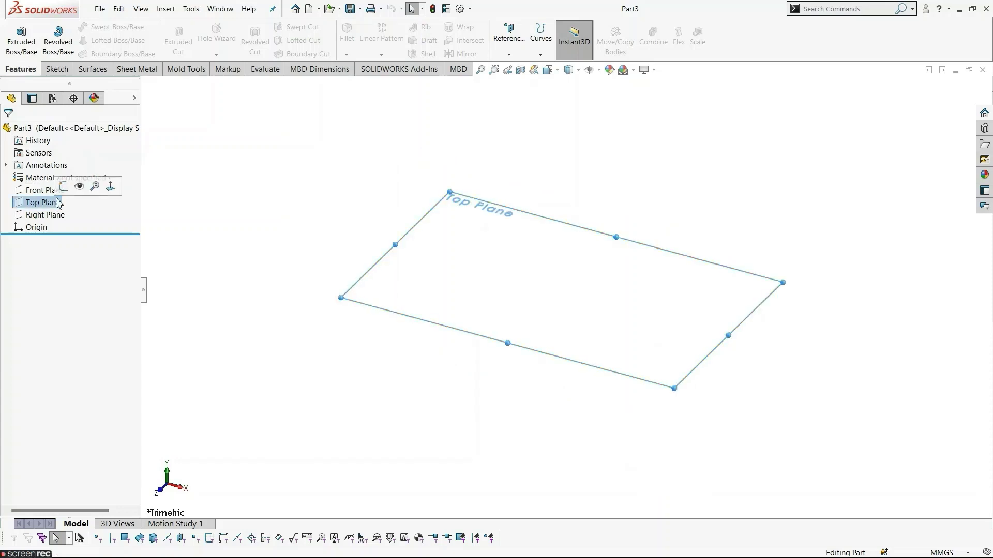
click(72, 185)
click(364, 328)
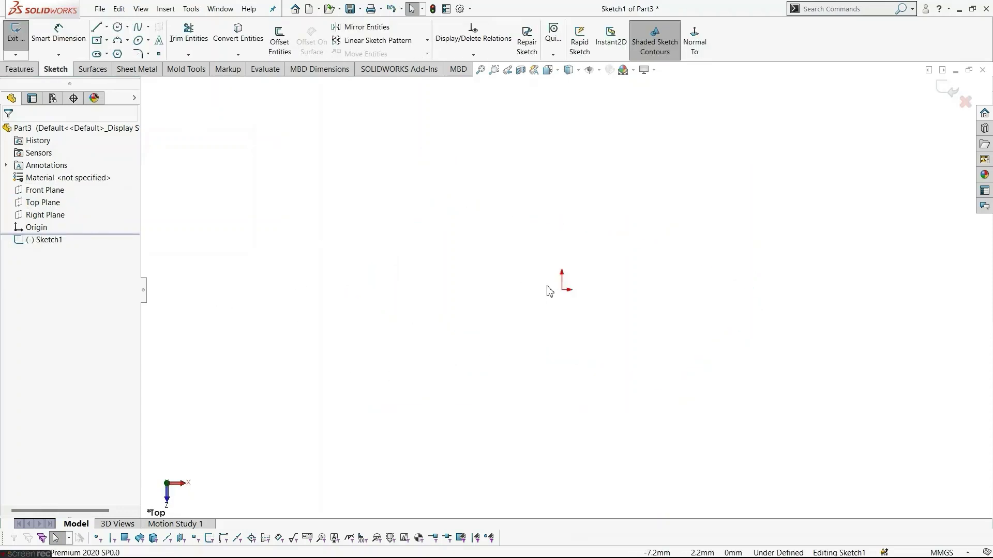
key(ctrl+v)
scroll(549, 291, up, 3)
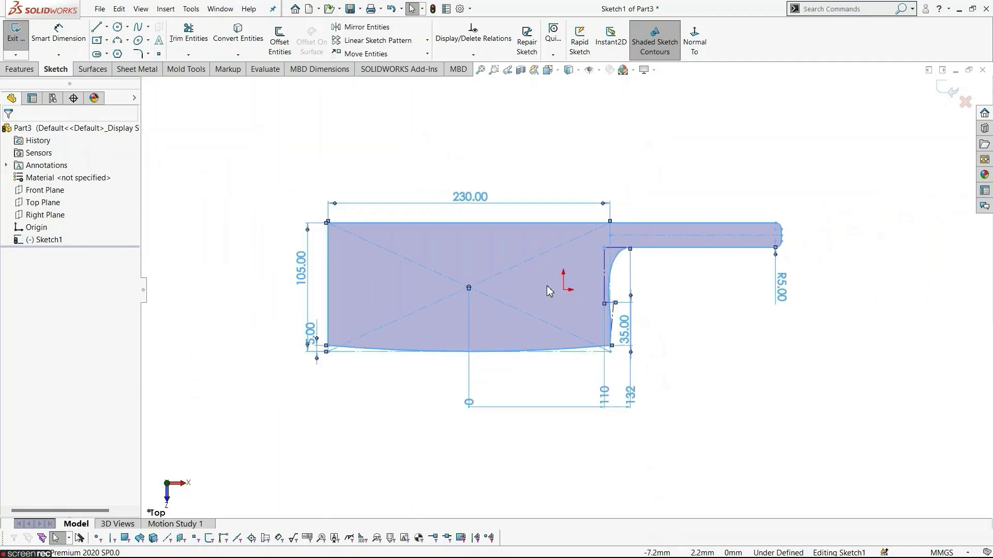
click(681, 312)
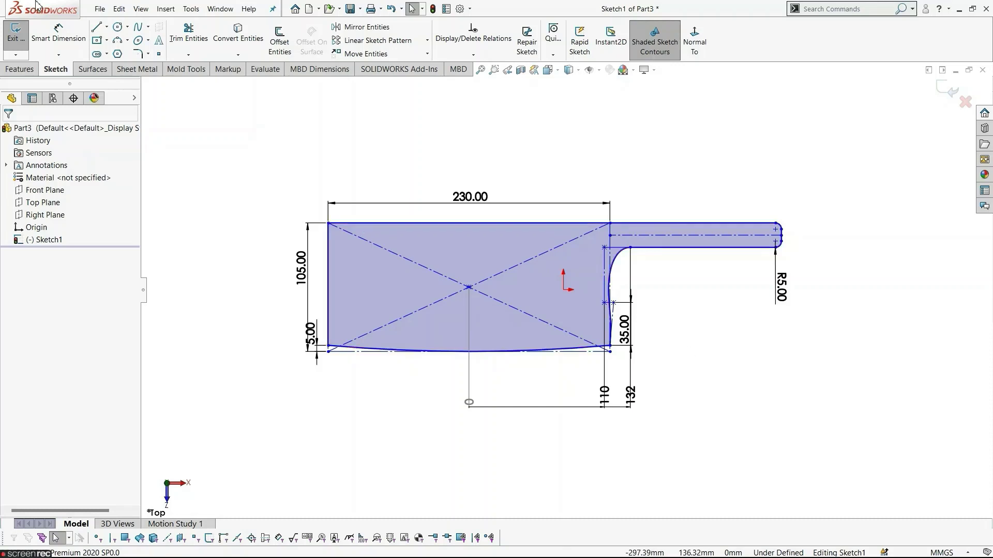
Step: Dimension the handle width as 20.00 mm
click(57, 34)
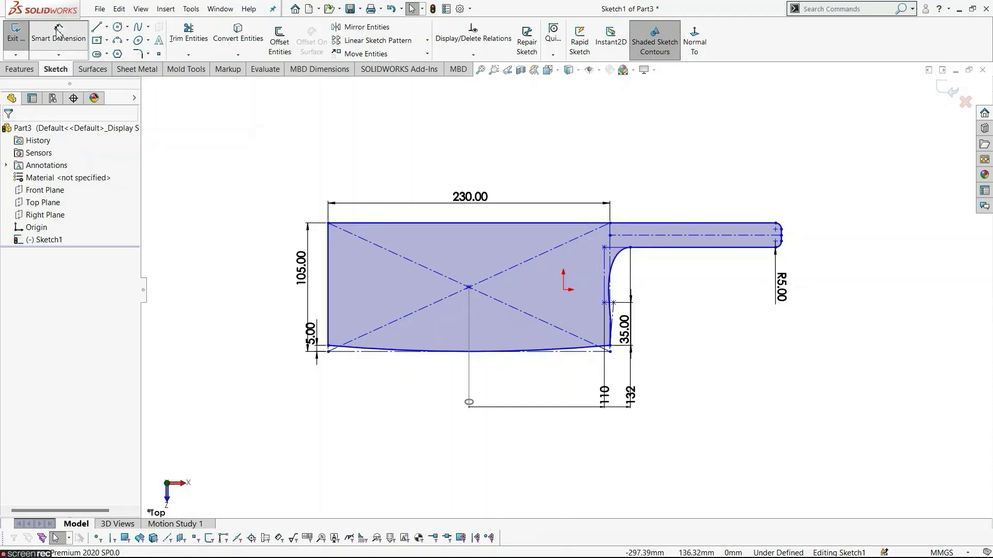
click(744, 247)
click(747, 224)
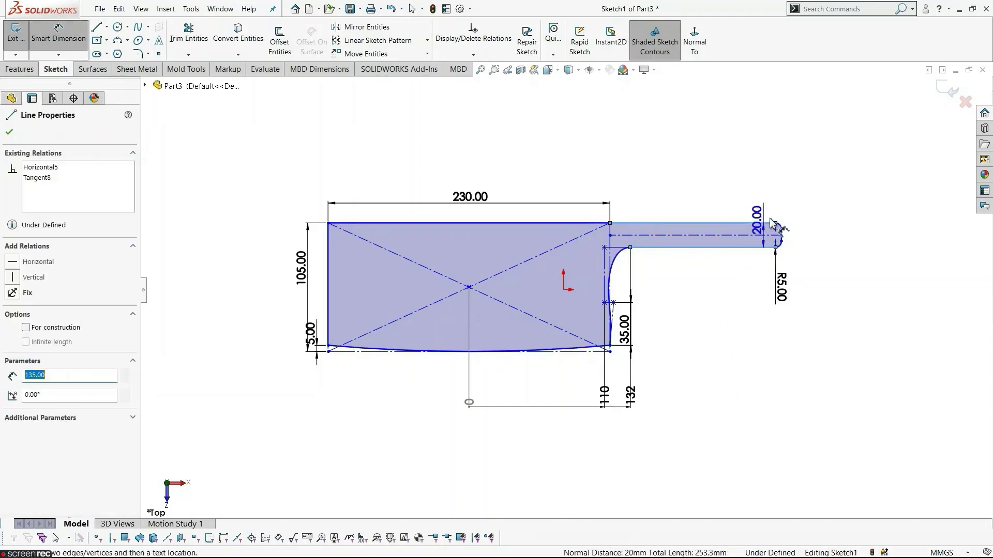
click(811, 199)
click(767, 178)
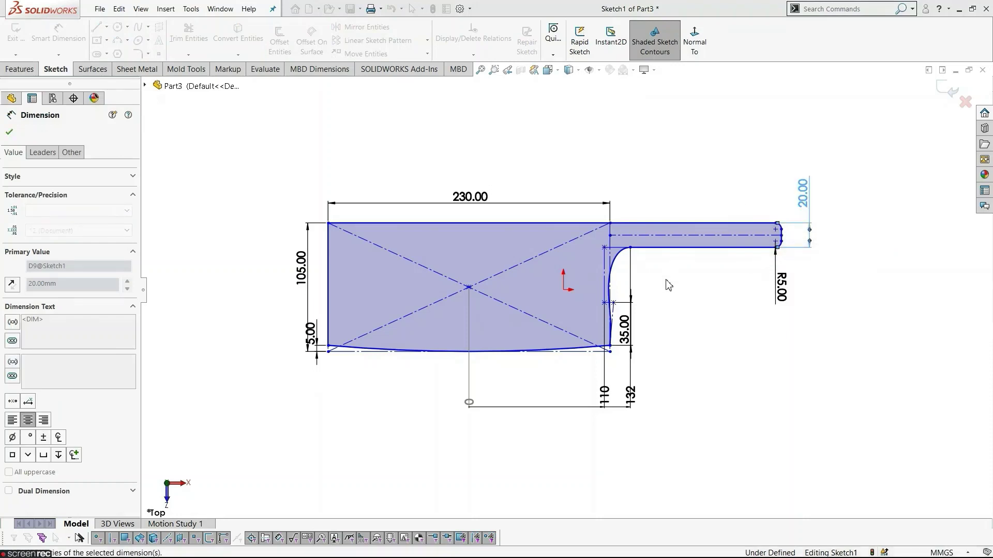
key(Escape)
scroll(657, 296, down, 5)
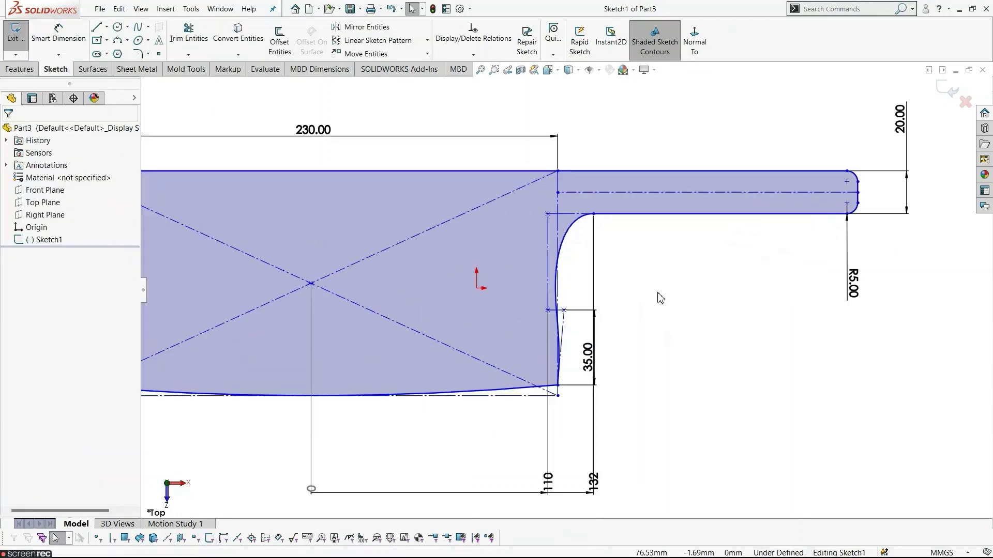
Step: Make the short line above the 35.00 dimension horizontal and nudge the spline vertex right
click(587, 211)
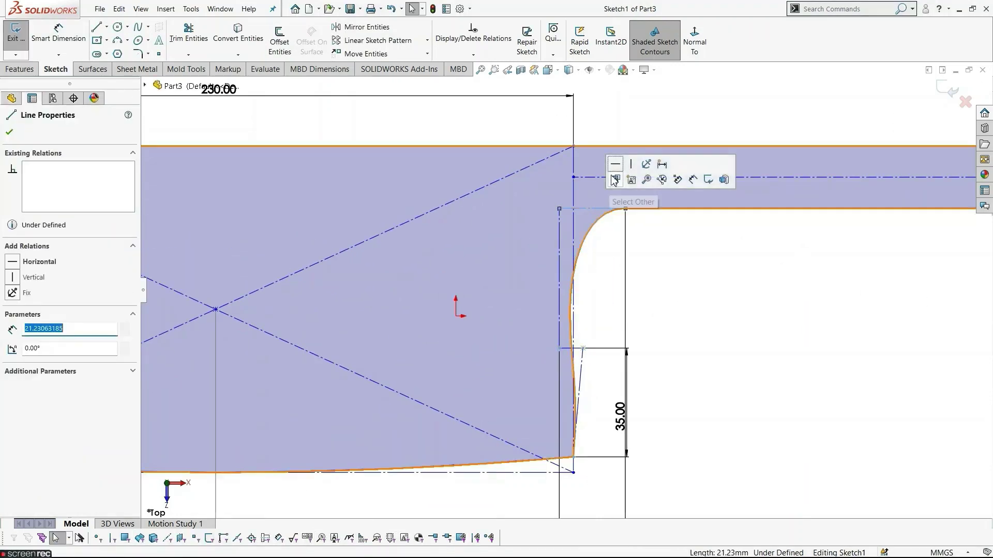
click(677, 252)
click(559, 222)
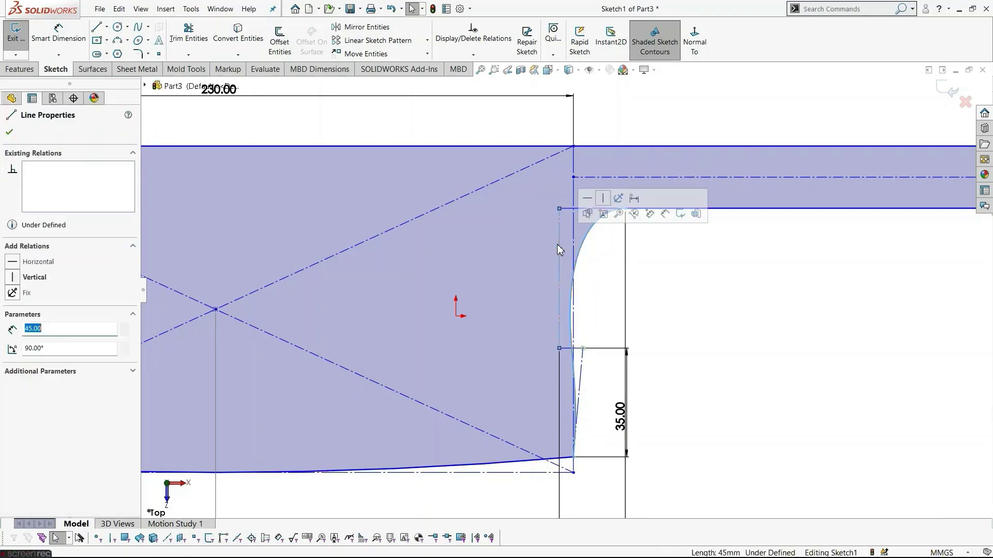
click(727, 297)
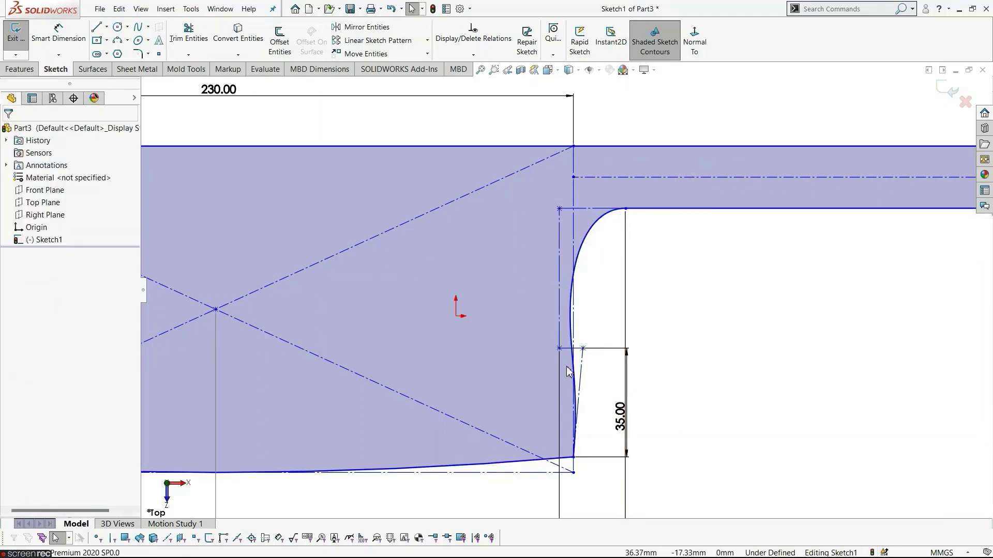
click(572, 350)
click(597, 301)
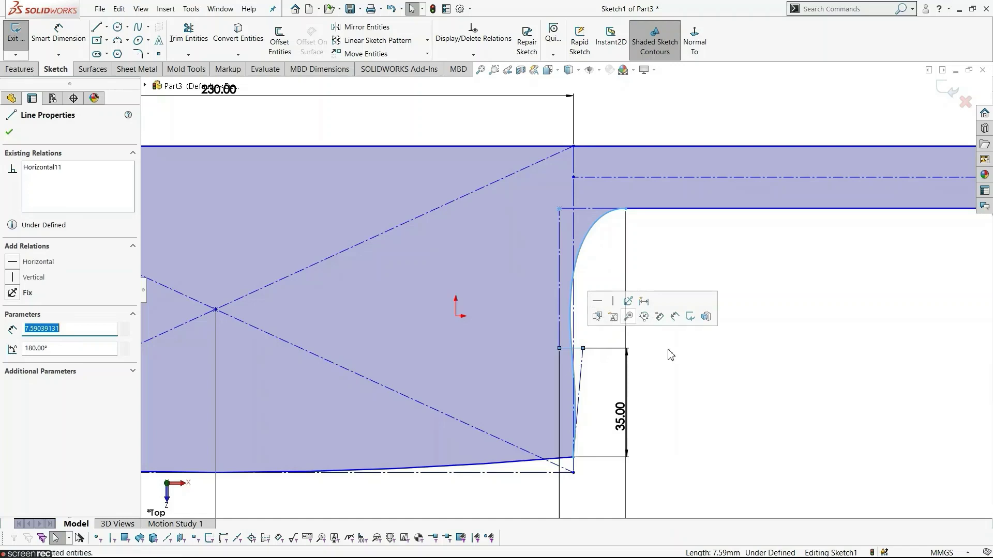
click(667, 350)
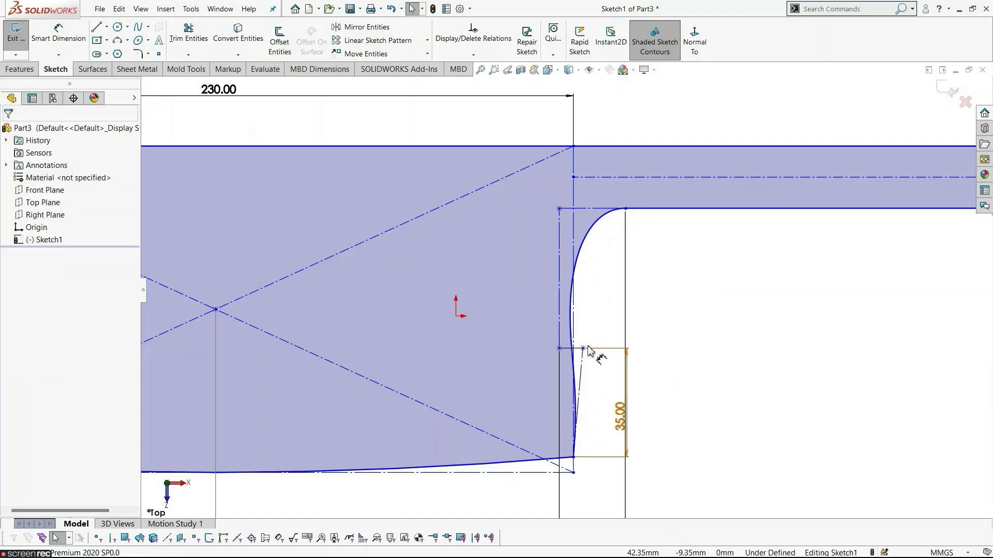
mouse_move(585, 349)
mouse_down()
mouse_move(598, 353)
mouse_move(589, 349)
mouse_up()
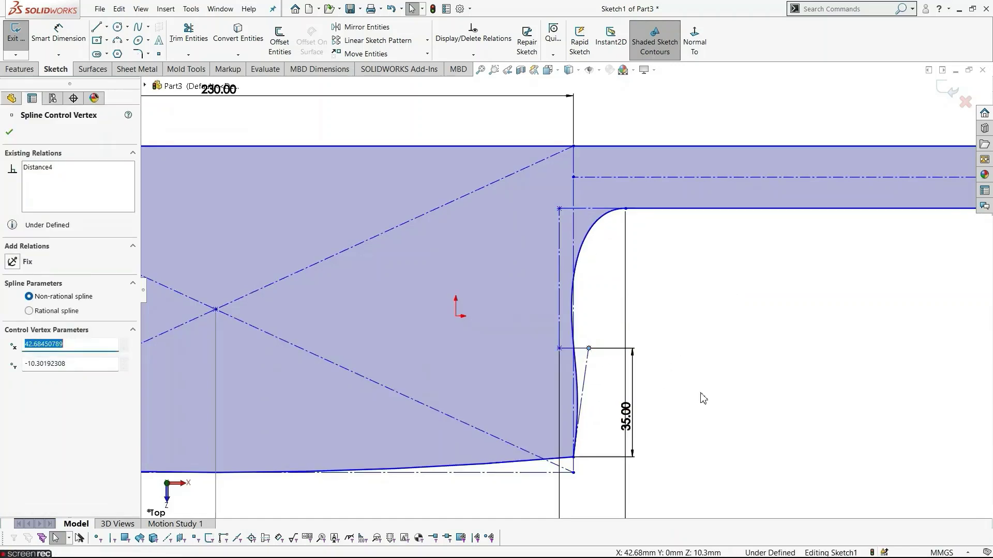
click(698, 430)
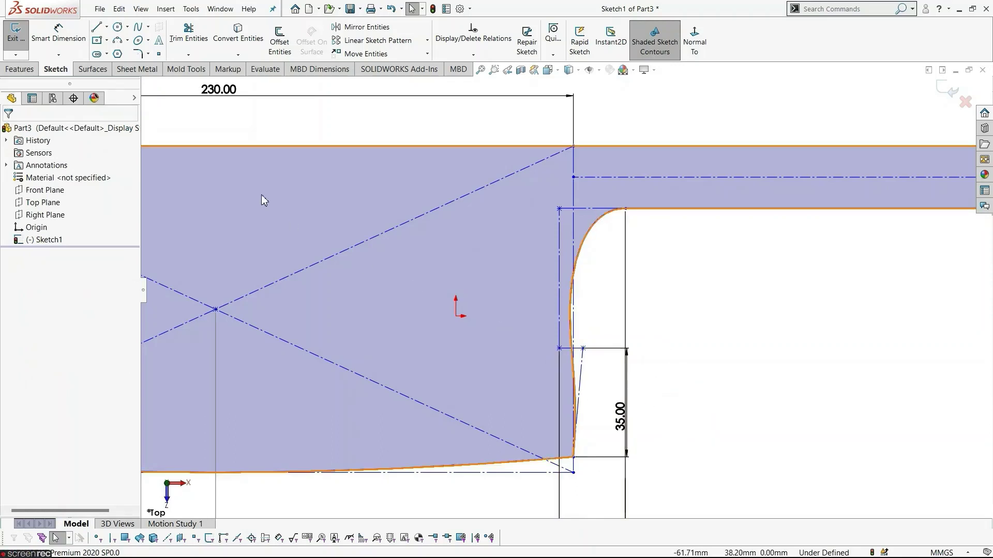
Step: Add a 5° angle dimension between the slanted heel line and the spline
click(58, 34)
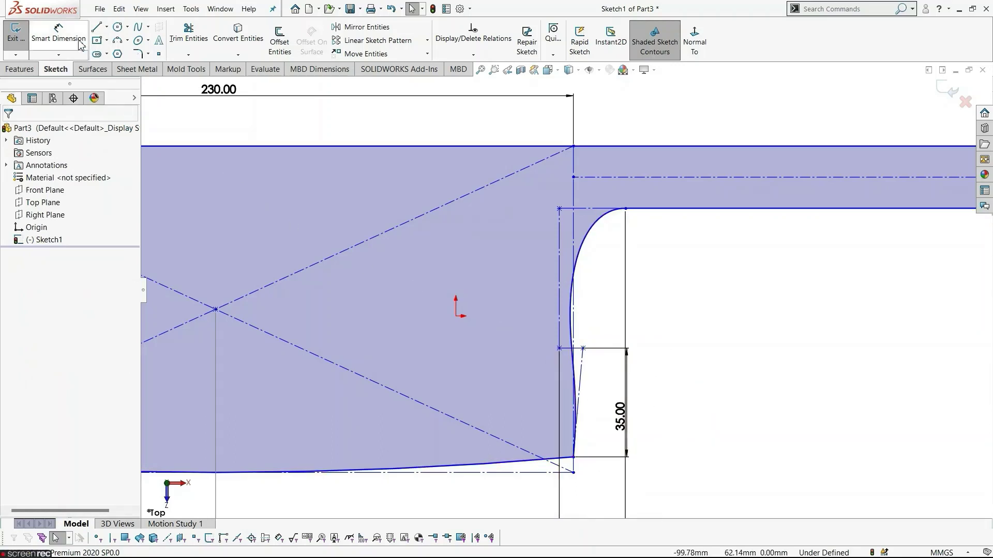
click(580, 383)
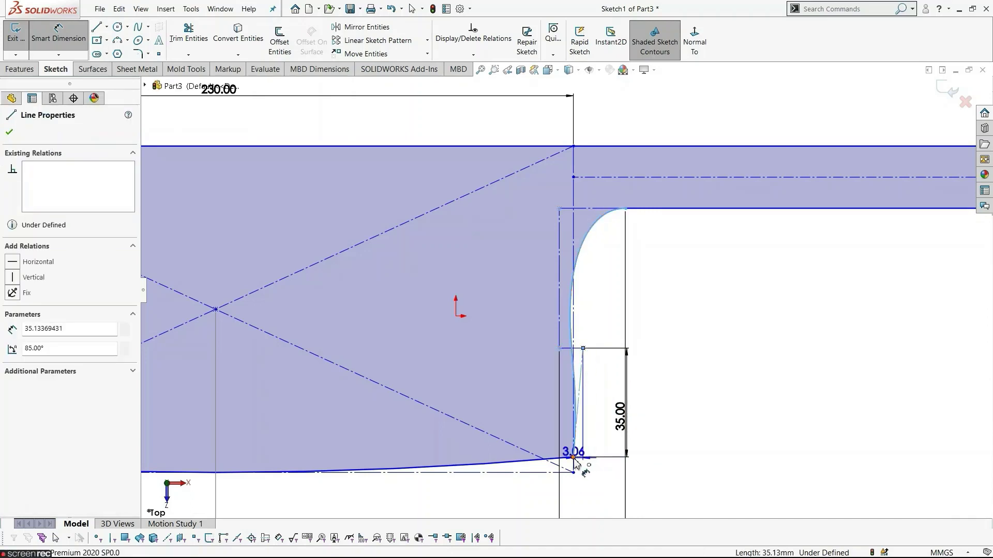
click(573, 457)
click(574, 430)
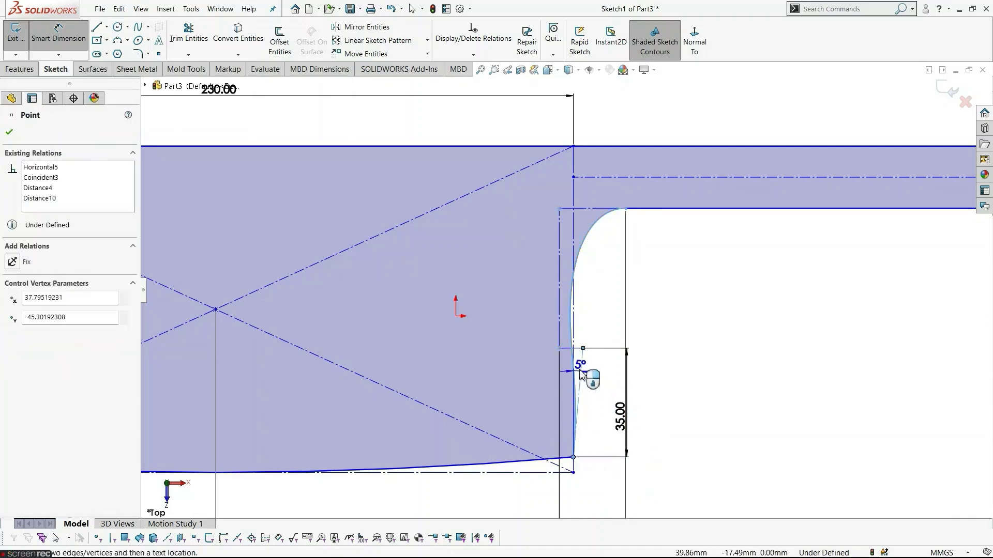
click(586, 373)
click(535, 351)
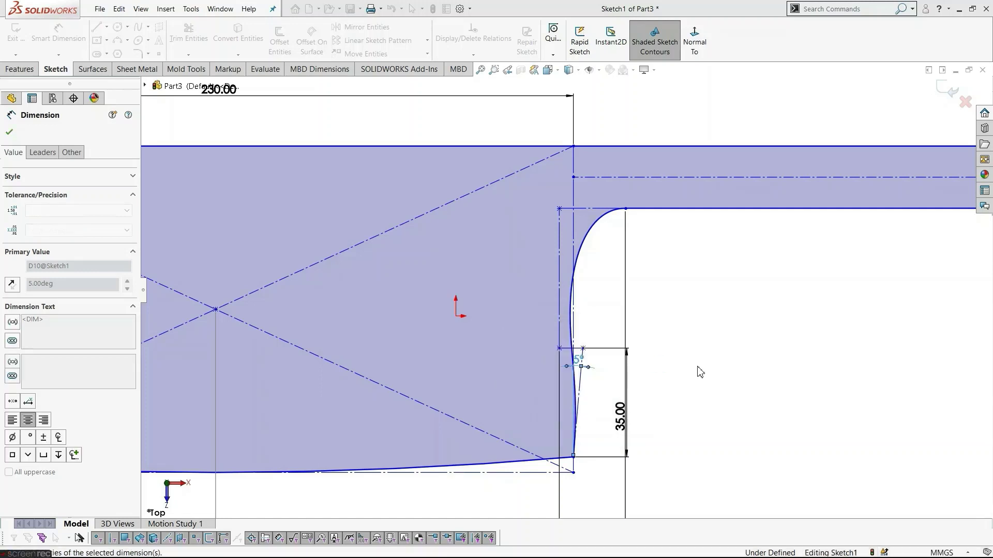
key(Escape)
key(f)
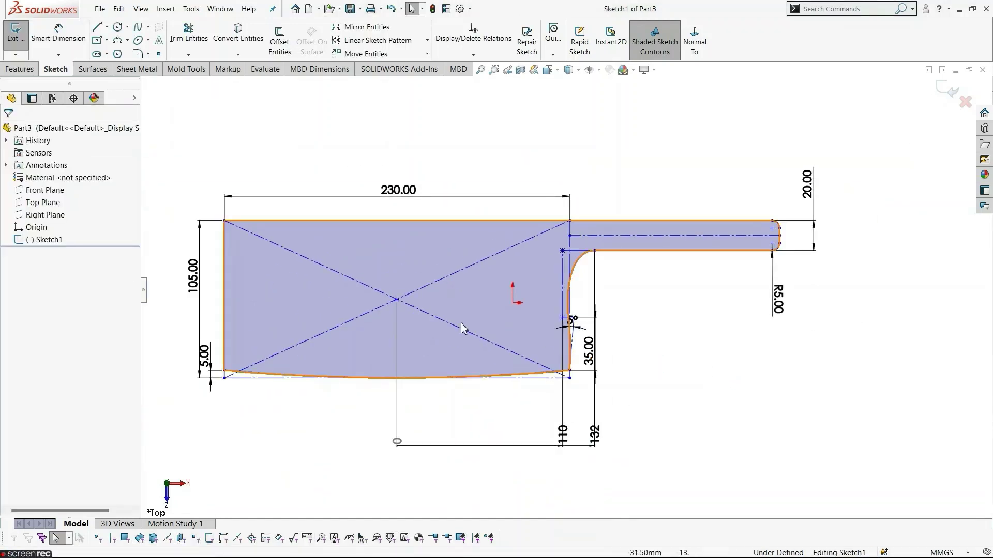
Step: Dimension the handle length as 140.00 mm
mouse_move(402, 302)
mouse_down()
mouse_move(469, 308)
mouse_move(433, 310)
mouse_up()
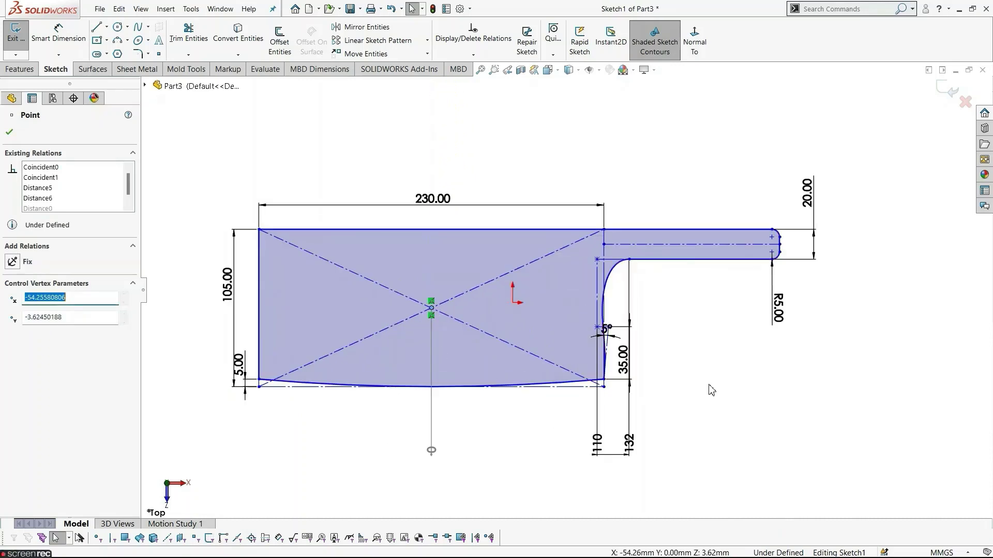
click(746, 381)
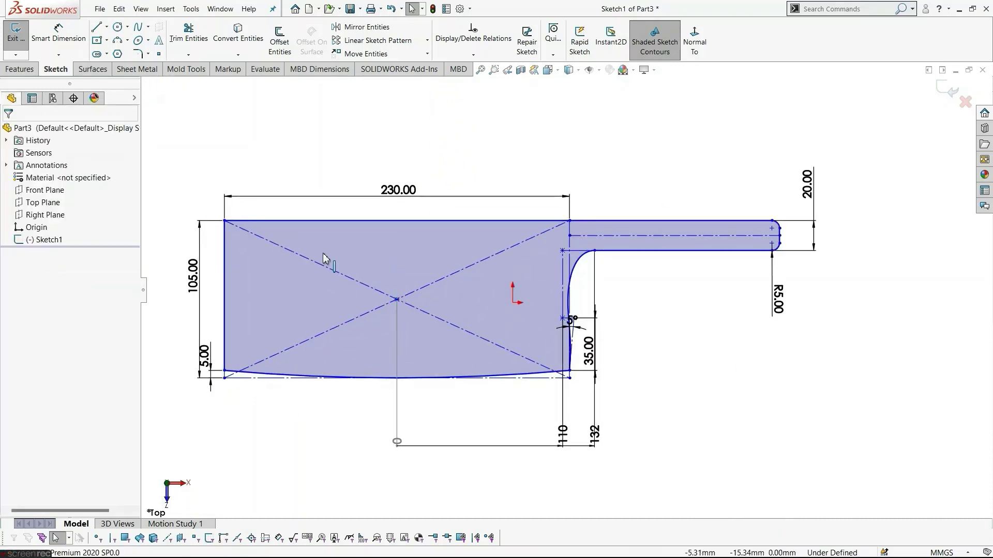
click(58, 33)
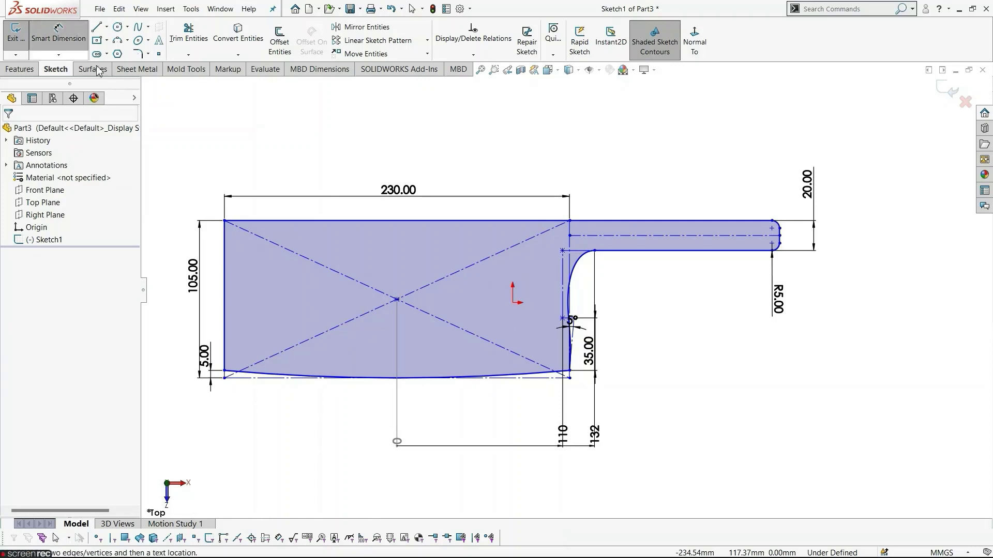
click(570, 266)
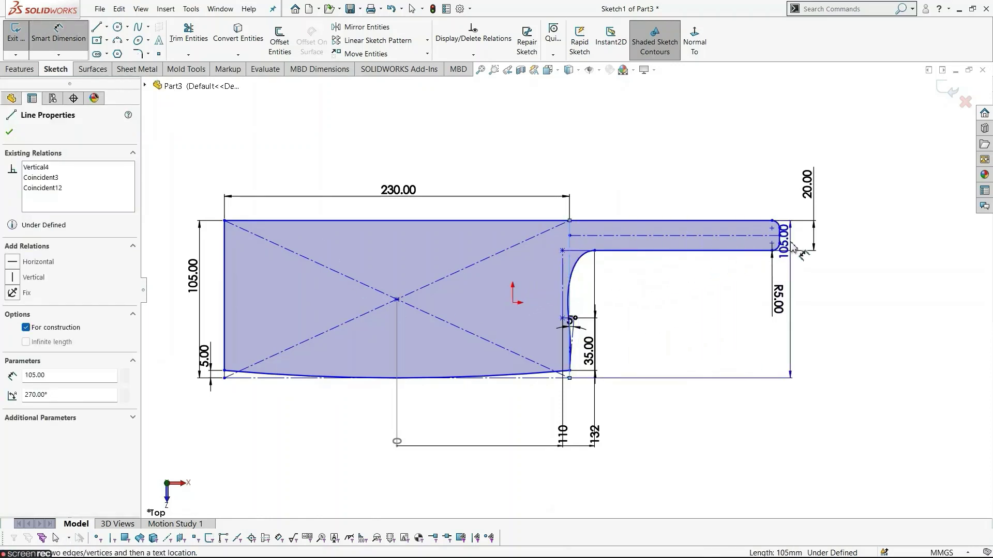
click(773, 229)
click(718, 187)
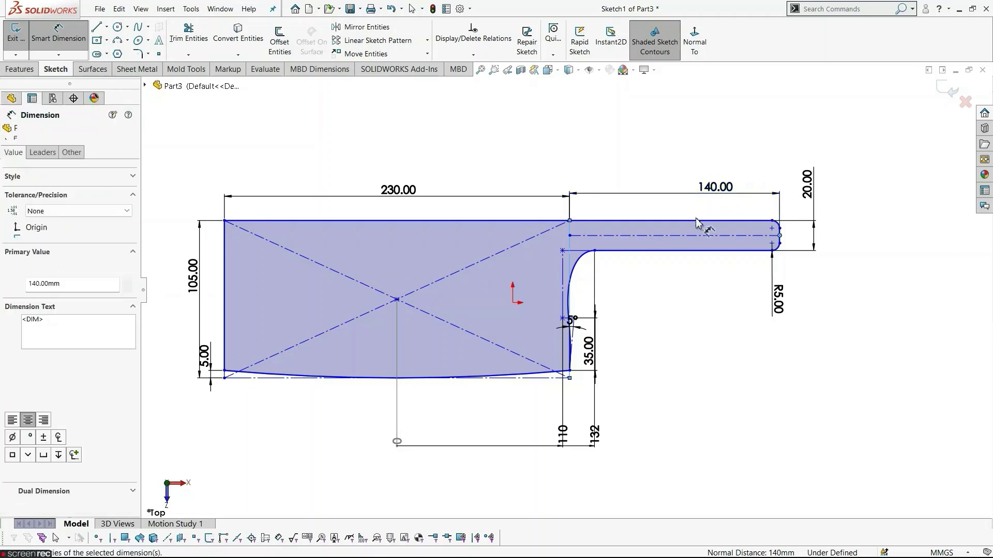
click(672, 178)
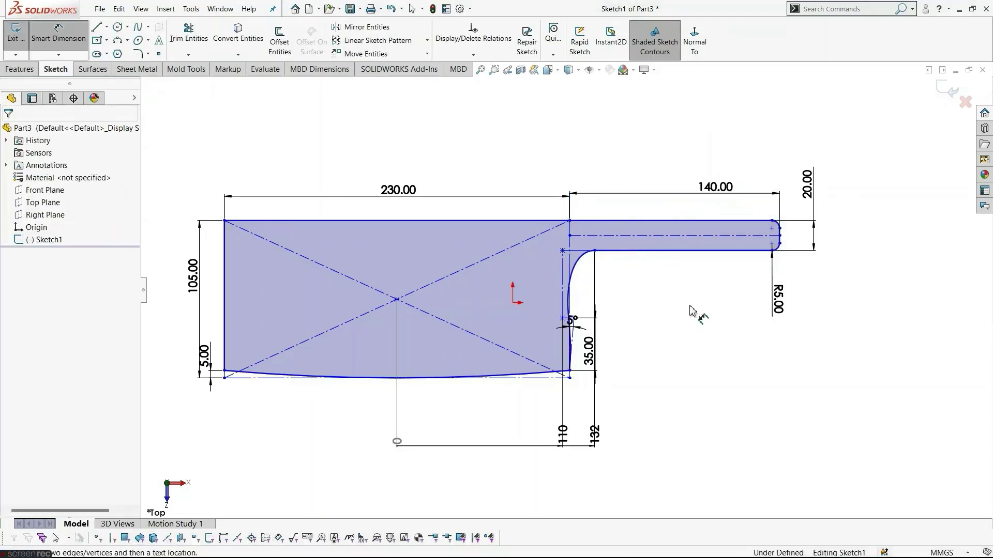
Step: Drag the sketch centre point onto the origin to fully define the sketch
right_click(693, 306)
click(724, 341)
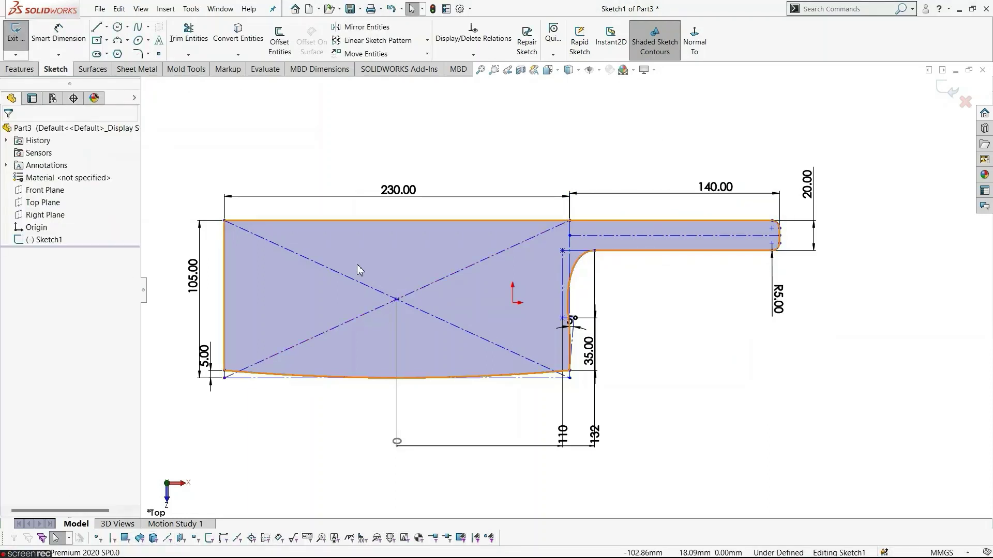
drag(397, 301, 513, 304)
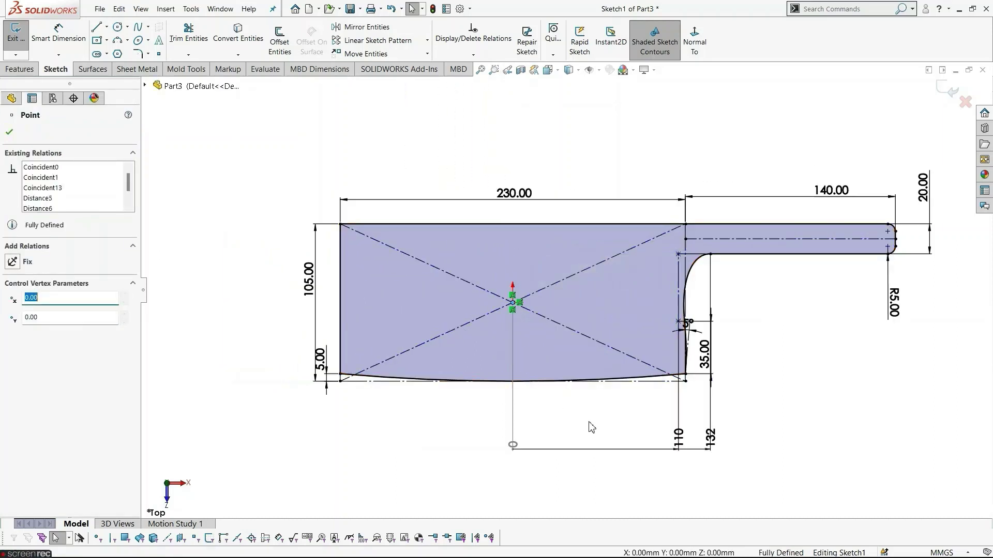
click(770, 407)
scroll(750, 373, up, 2)
scroll(737, 335, down, 2)
scroll(750, 310, up, 2)
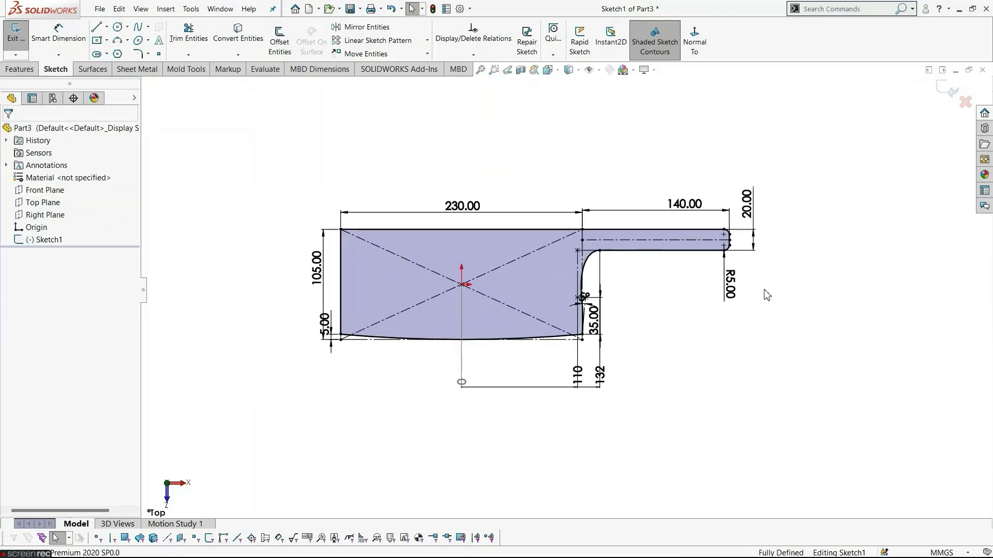
scroll(768, 289, down, 2)
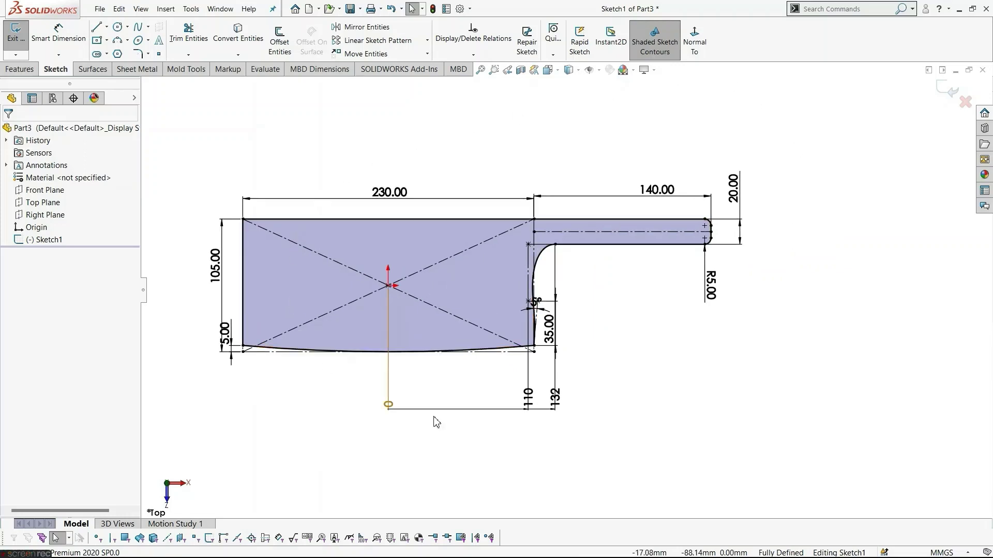
Step: Select the whole connected knife profile chain and convert it to construction geometry
click(618, 220)
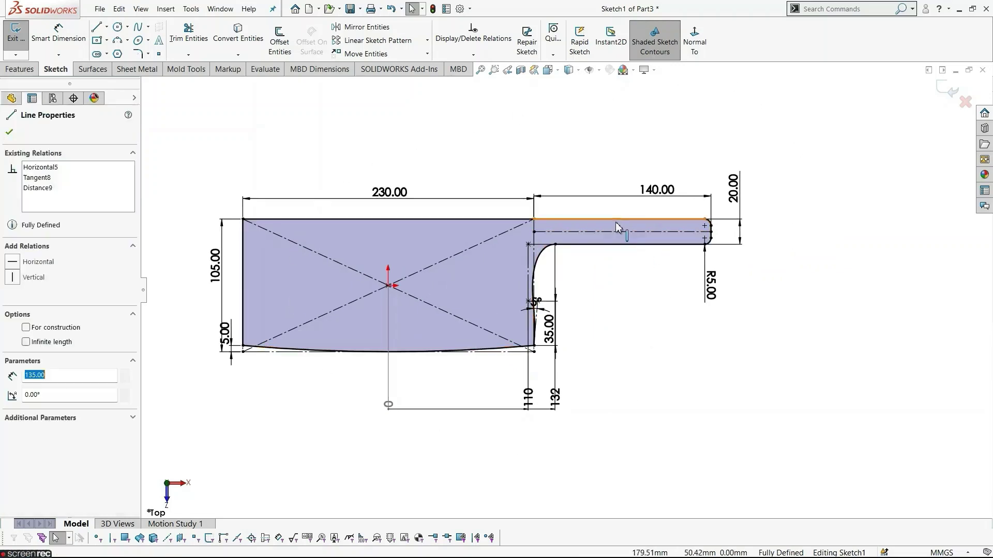
right_click(618, 220)
click(659, 230)
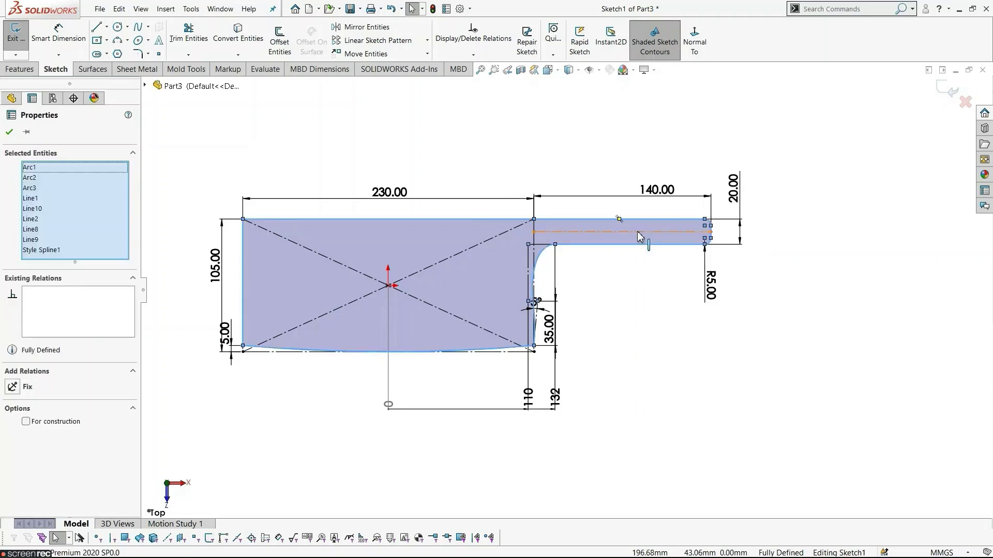
click(26, 422)
click(395, 437)
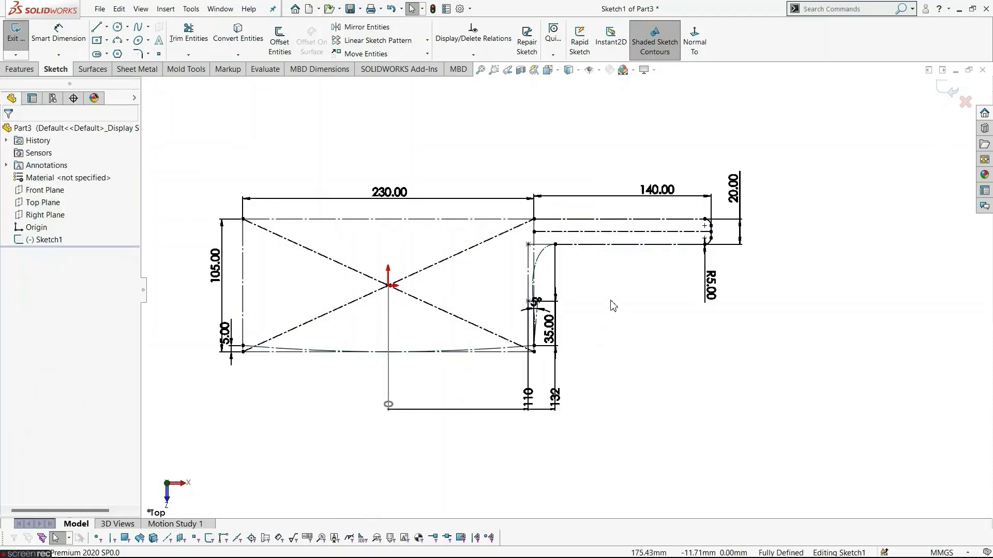
scroll(613, 306, down, 3)
scroll(500, 238, down, 2)
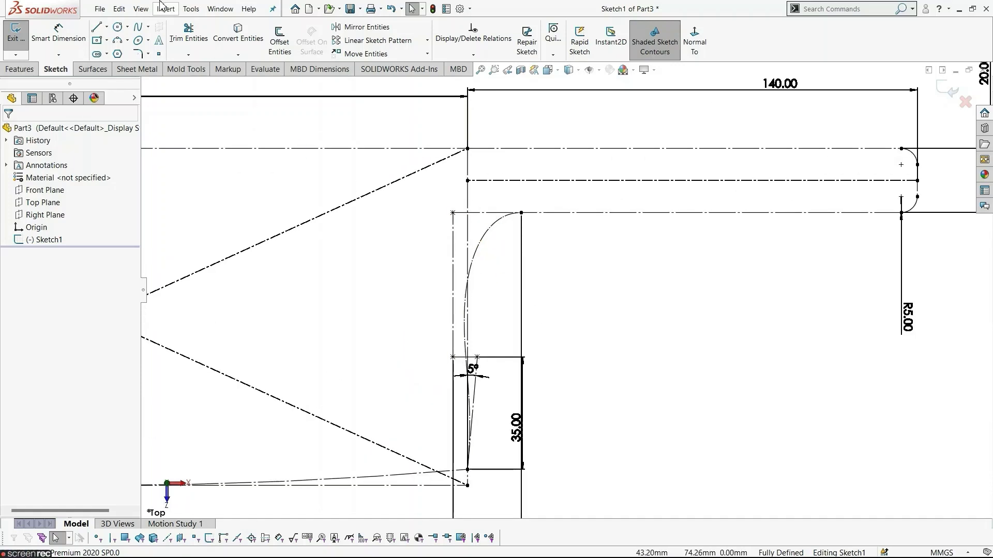
Step: Try a Quick Snap option for a three-point arc, then cancel the attempt
click(115, 41)
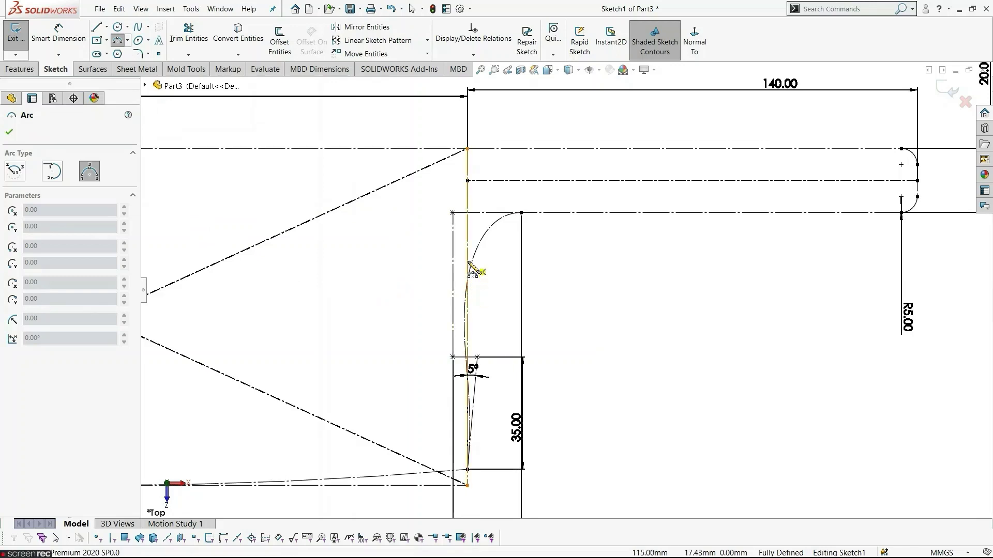
click(552, 53)
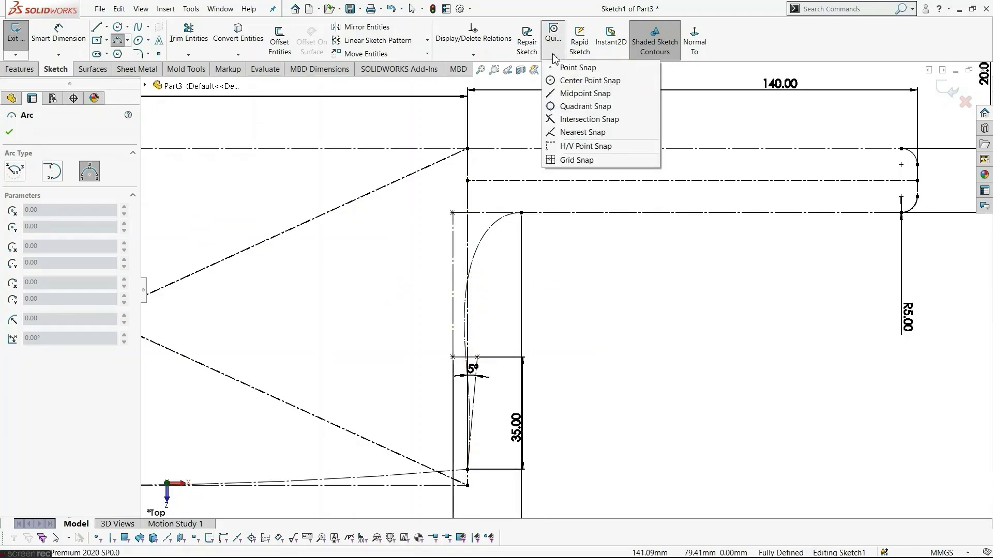
click(571, 119)
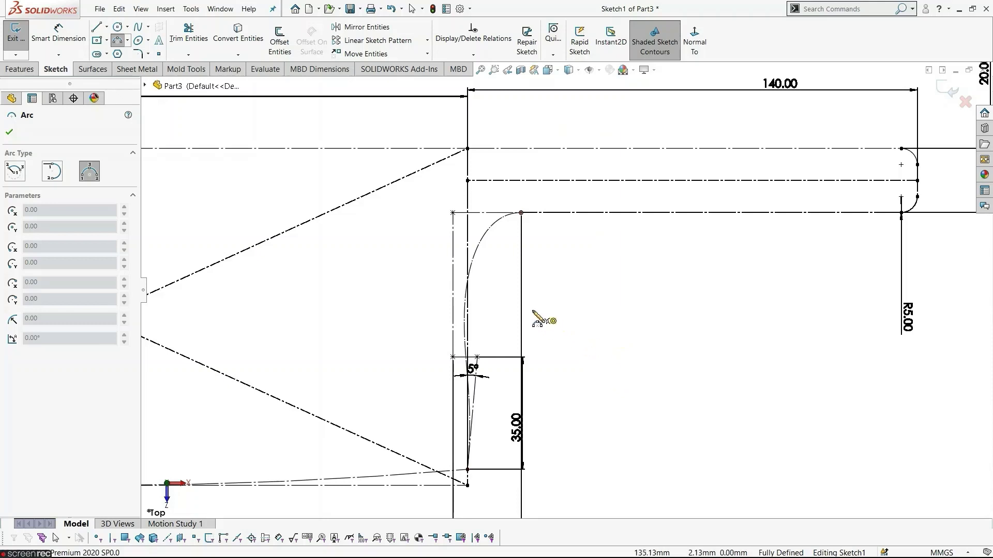
scroll(538, 320, down, 3)
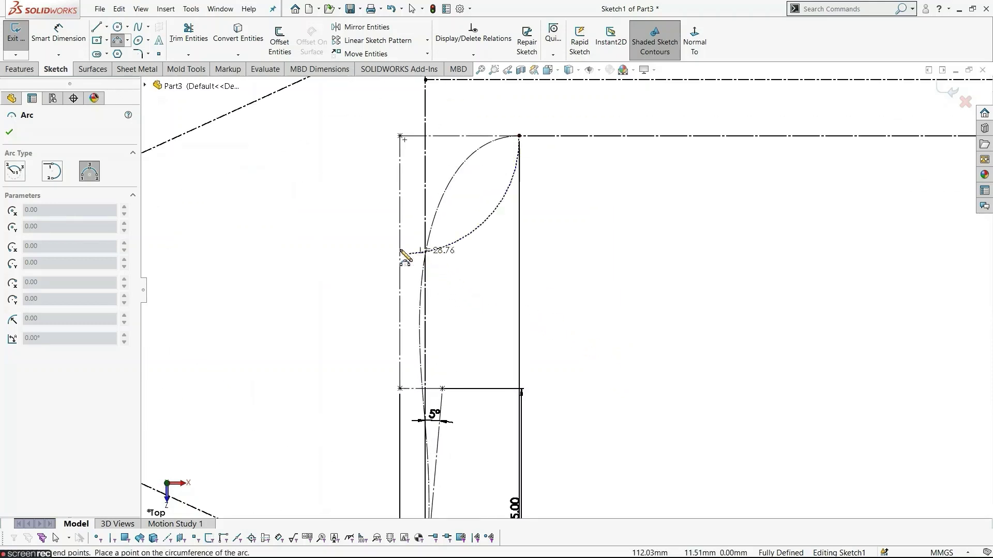
key(Escape)
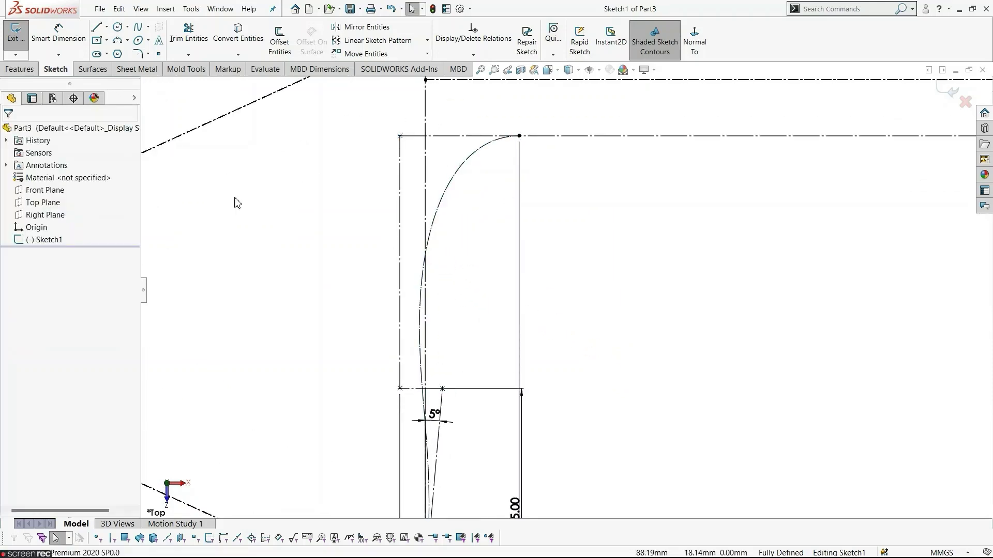
Step: Using Intersection Snap, draw a three-point arc from the upper construction line to the curved transition
click(118, 44)
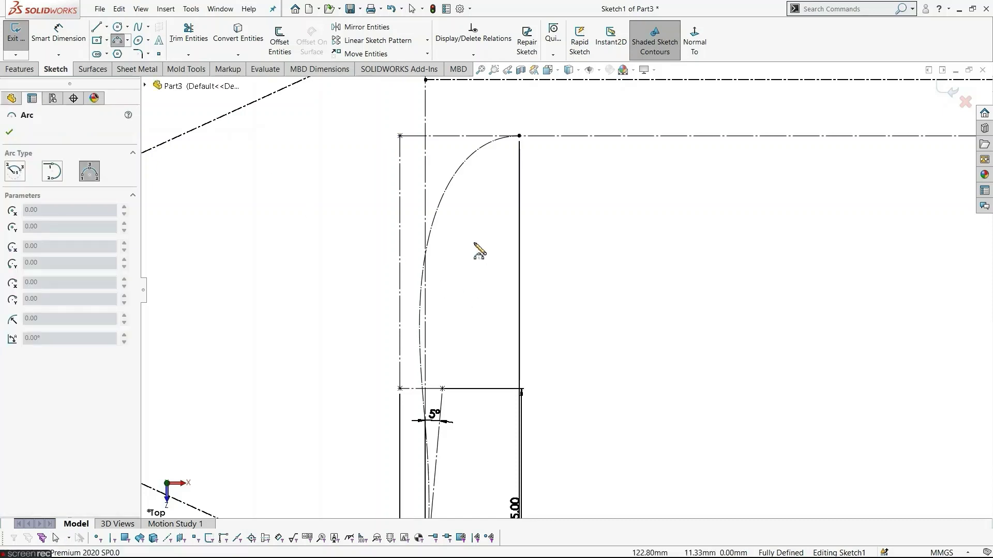
click(553, 39)
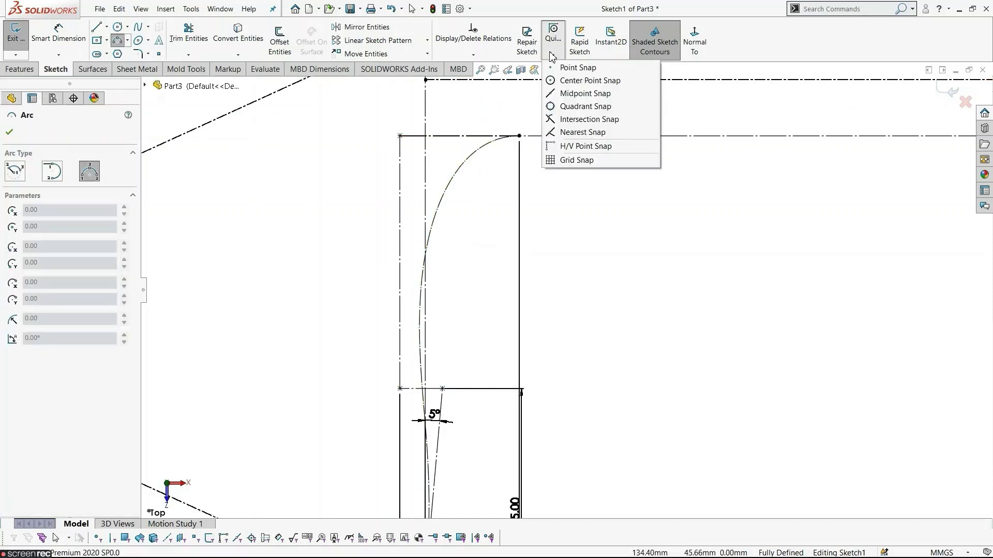
click(579, 123)
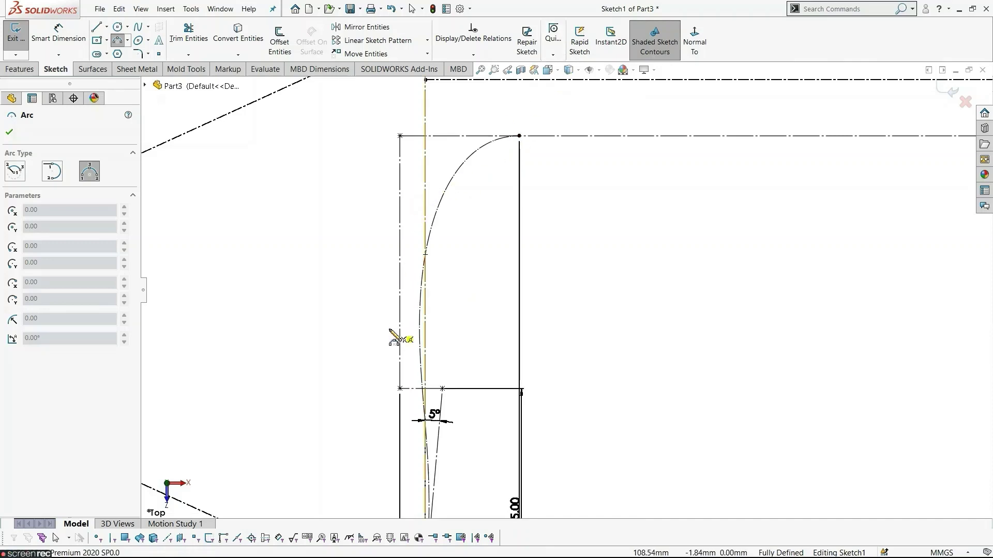
click(423, 261)
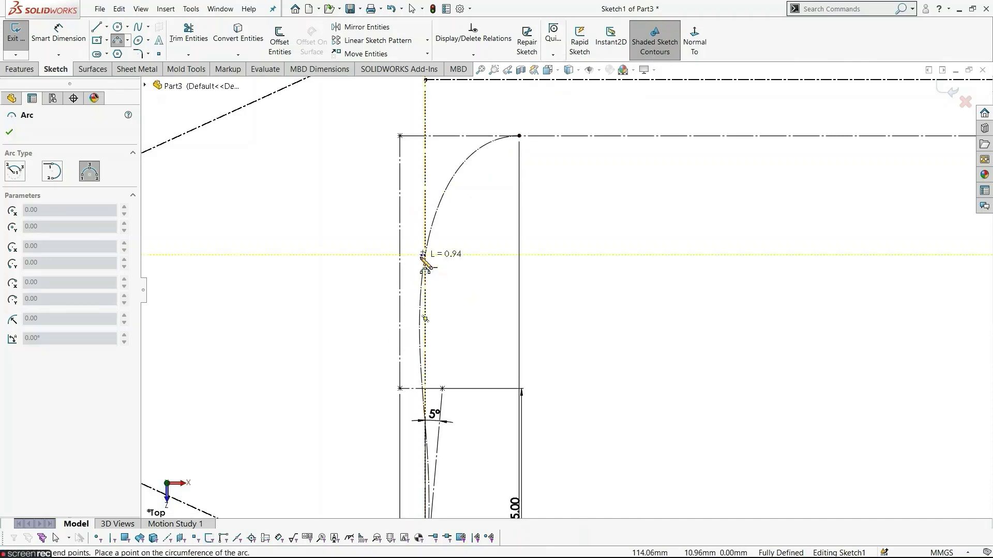
scroll(398, 150, up, 4)
scroll(455, 134, down, 3)
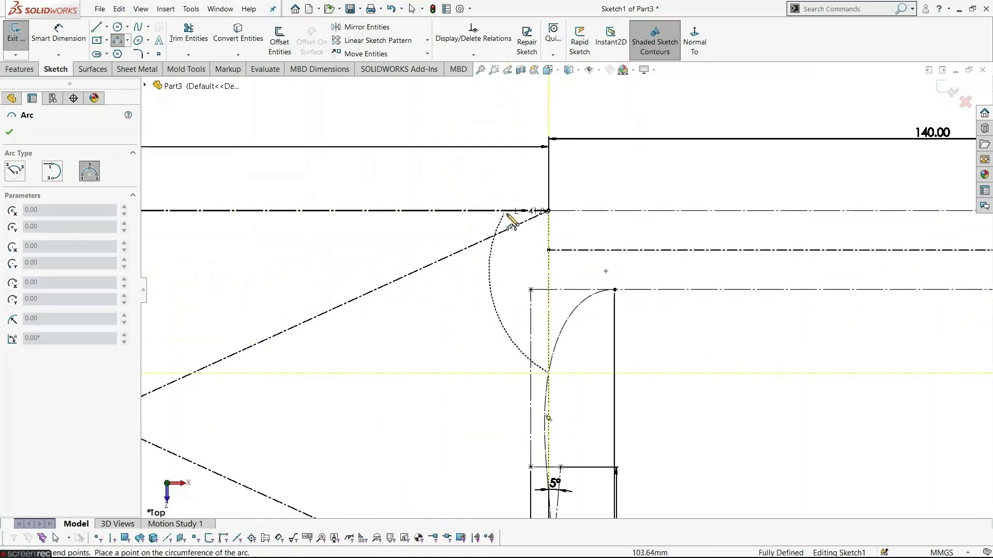
click(498, 212)
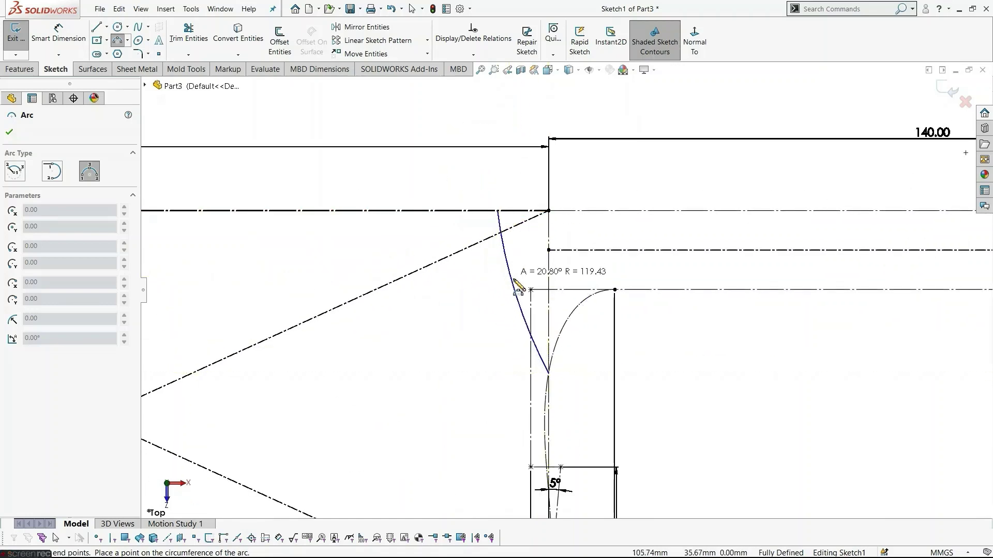
click(511, 305)
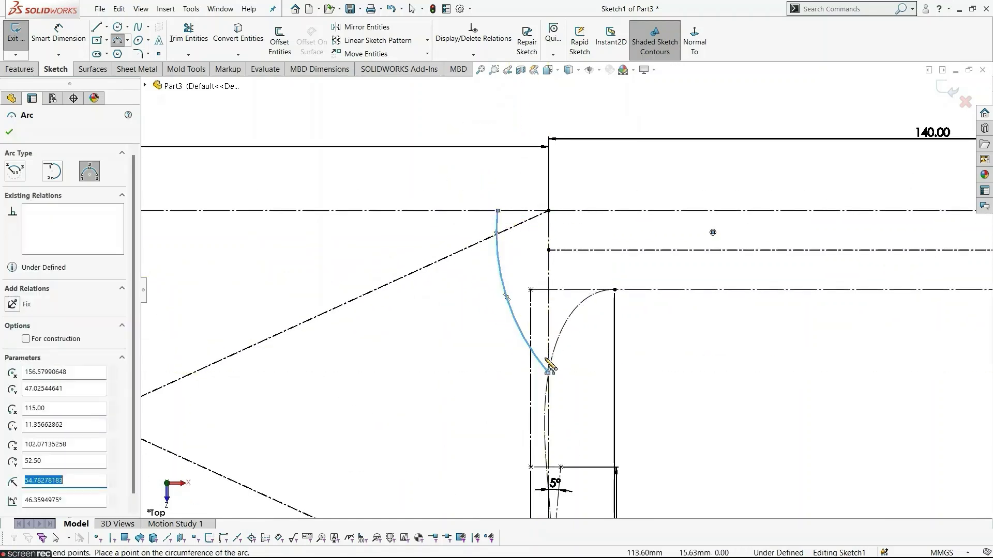
key(Escape)
scroll(560, 348, up, 2)
scroll(571, 340, down, 2)
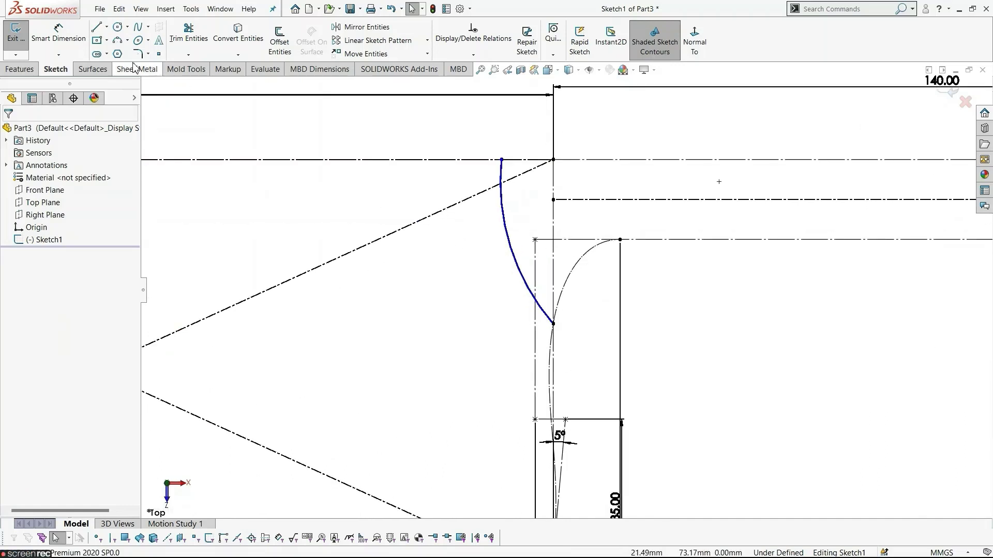
Step: Dimension the arc's top endpoint 12 mm from the centreline intersection
click(59, 35)
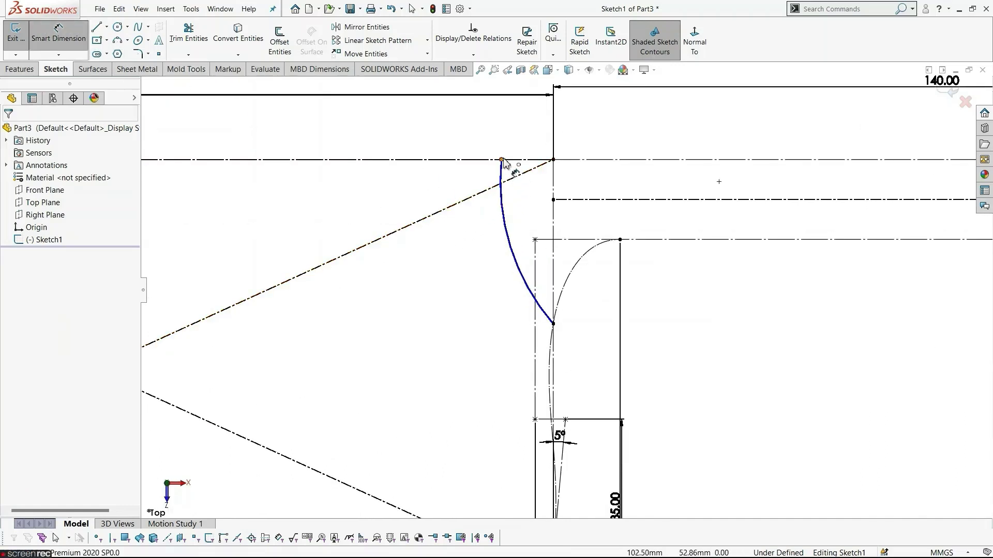
click(501, 160)
click(552, 161)
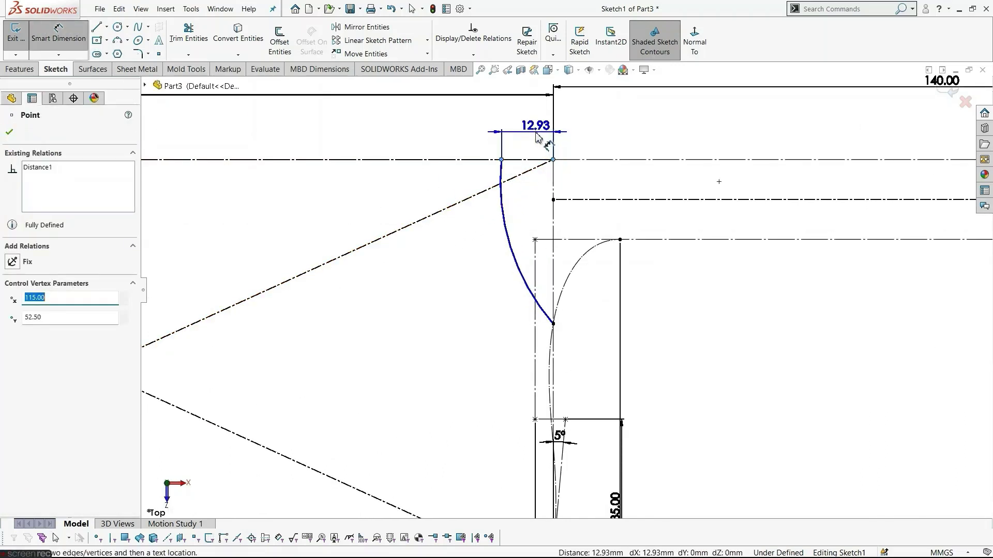
click(517, 135)
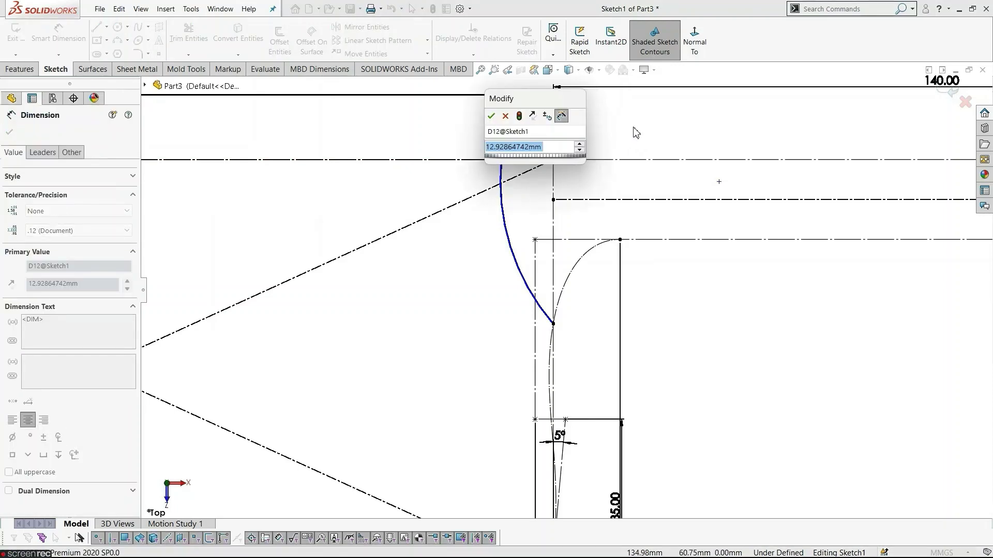
text(12)
key(Return)
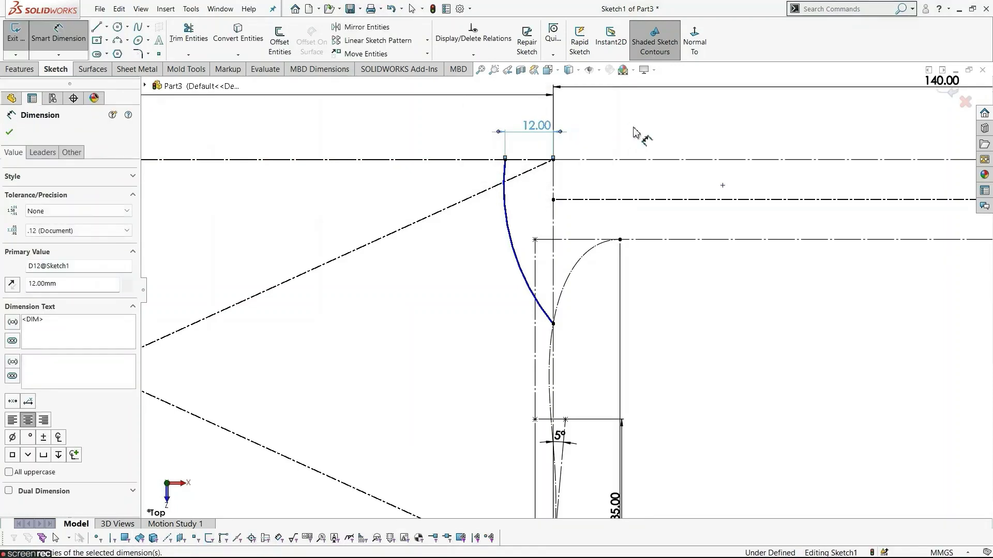
click(748, 370)
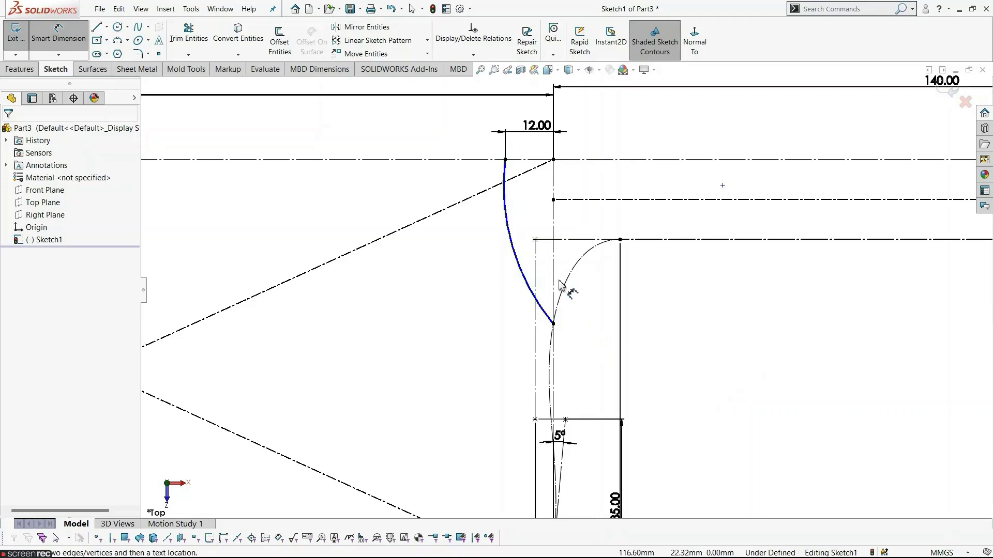
Step: Give the new arc an R50 radius dimension
click(519, 271)
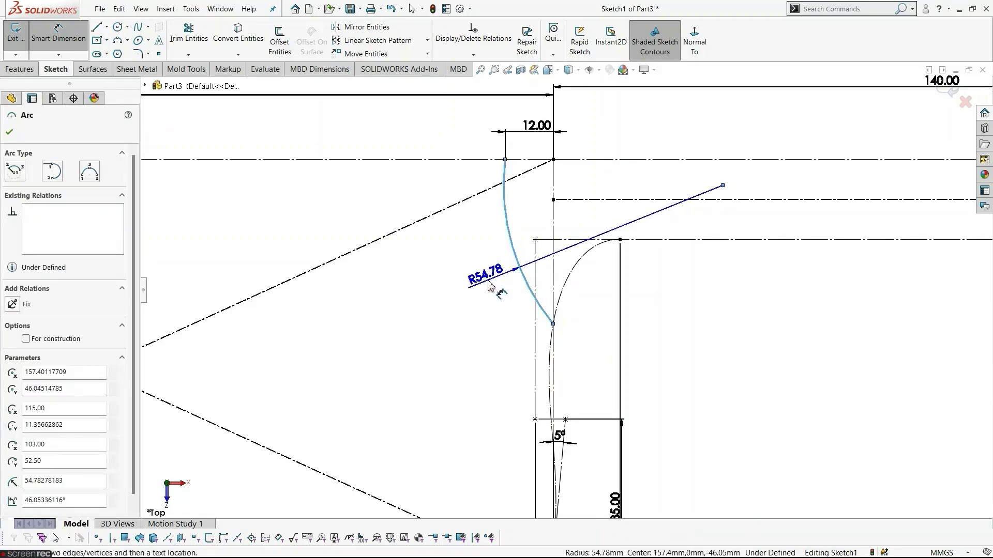
click(490, 285)
text(50)
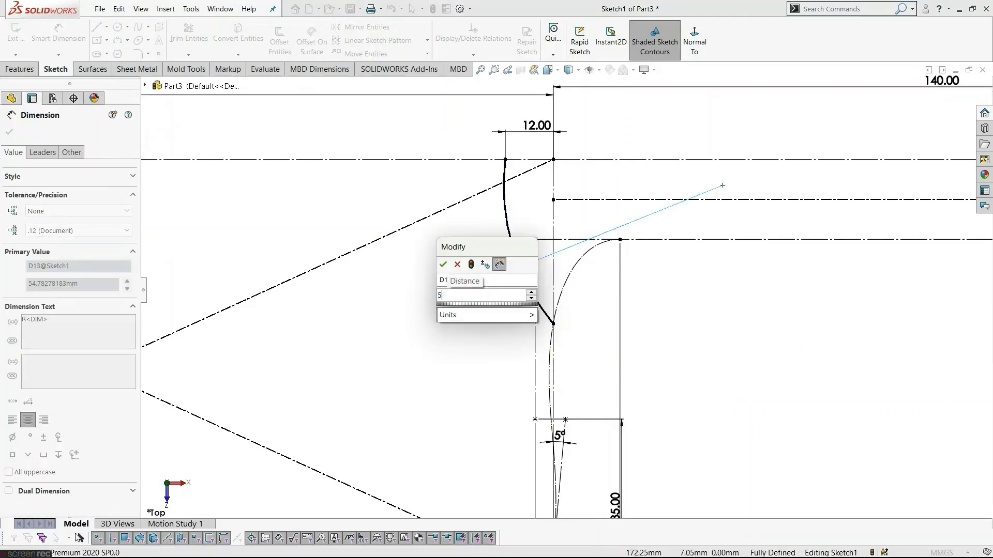
key(Return)
scroll(781, 347, up, 4)
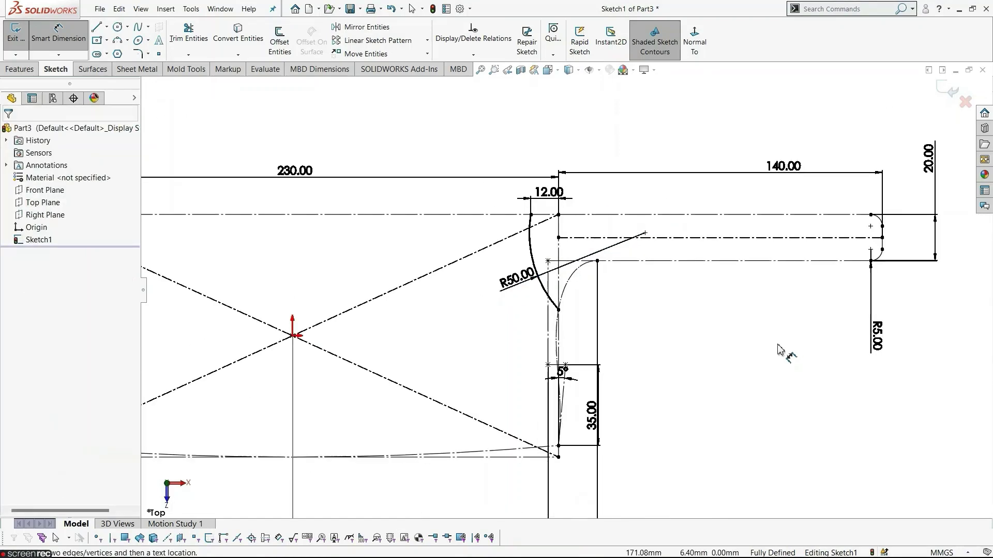
scroll(679, 317, down, 2)
scroll(647, 267, down, 2)
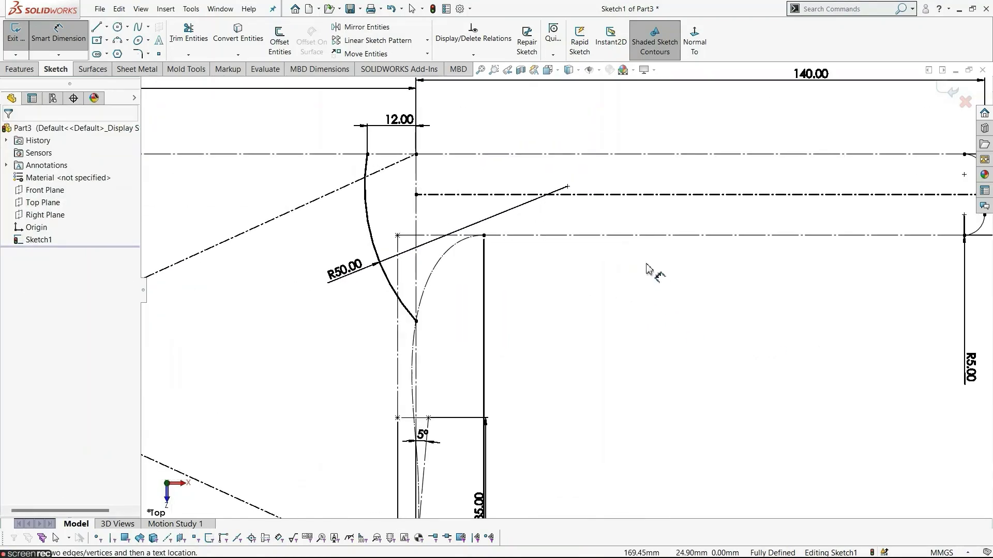
key(Escape)
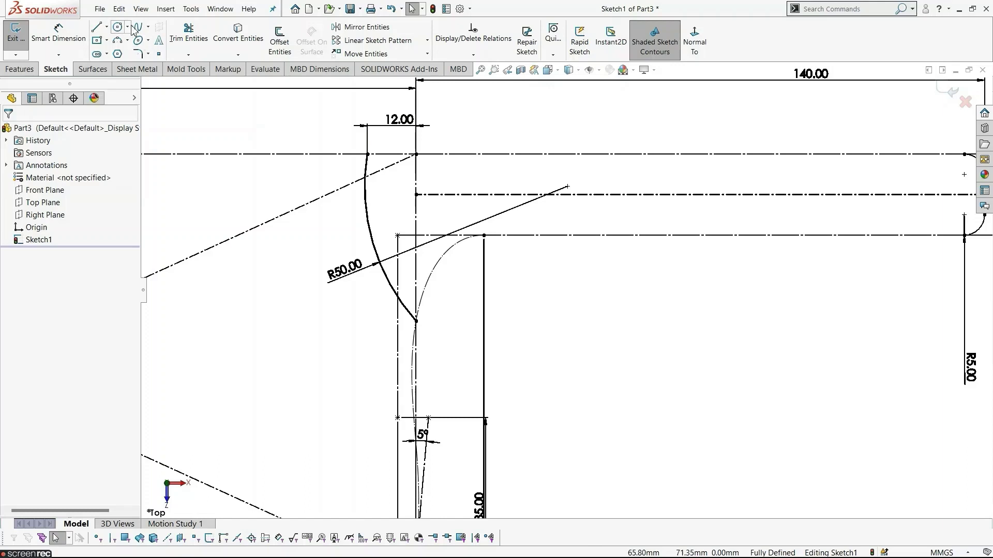
Step: Draw a style spline along the knife's upper edge, ending at the handle's far end
click(148, 26)
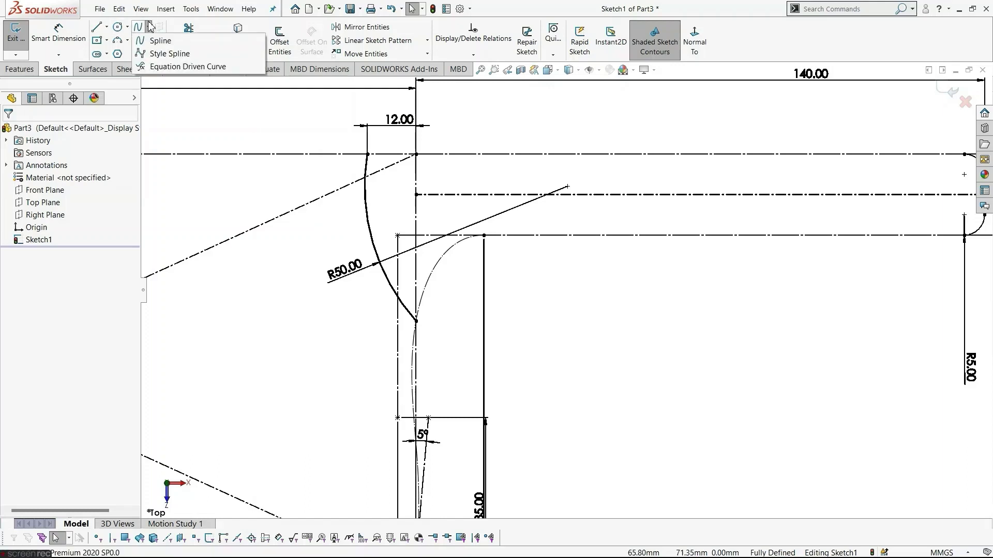
click(160, 54)
scroll(357, 112, down, 2)
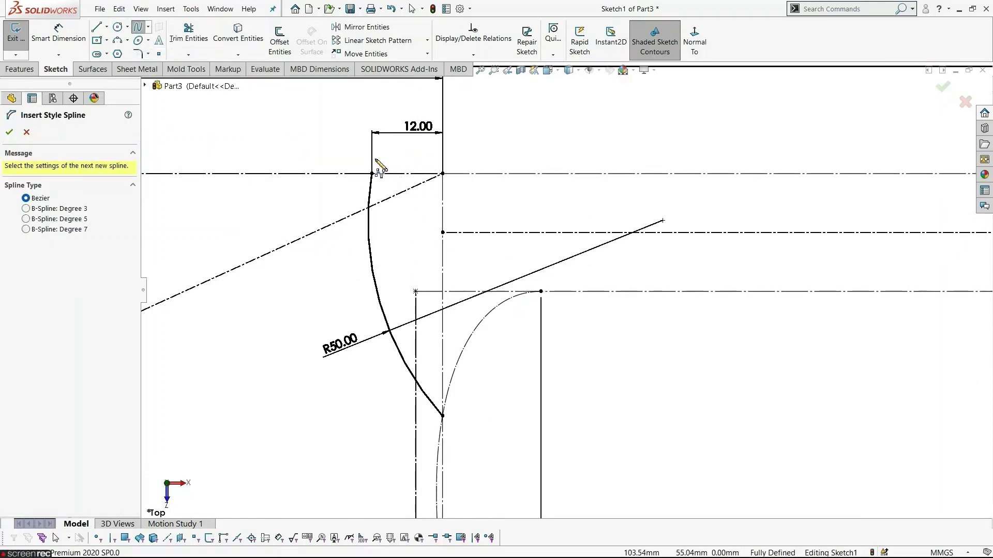
key(Escape)
click(510, 159)
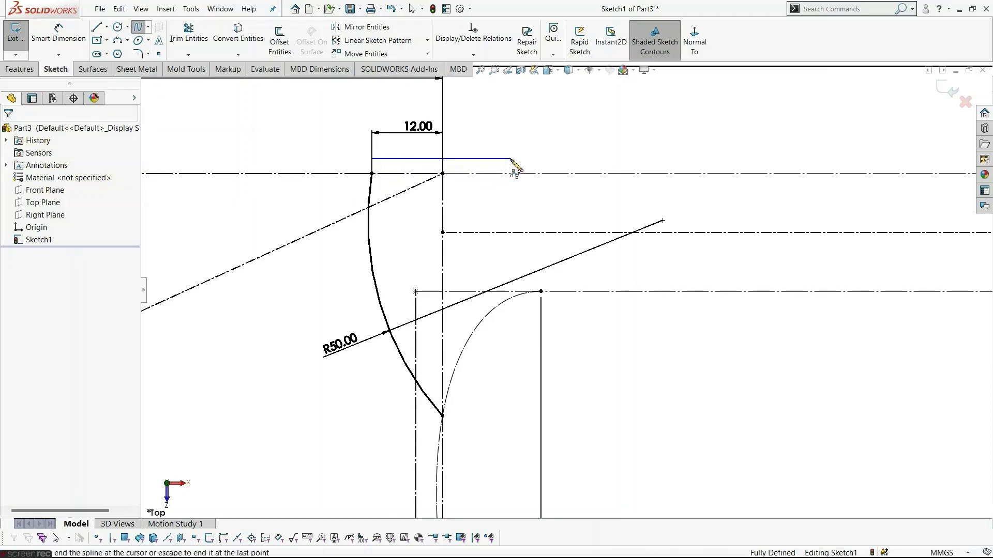
click(711, 158)
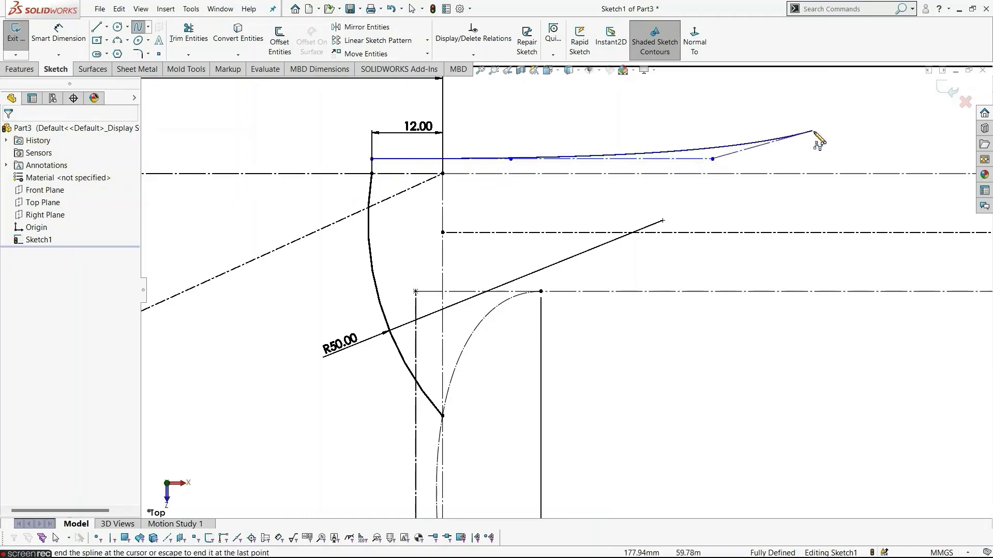
key(z)
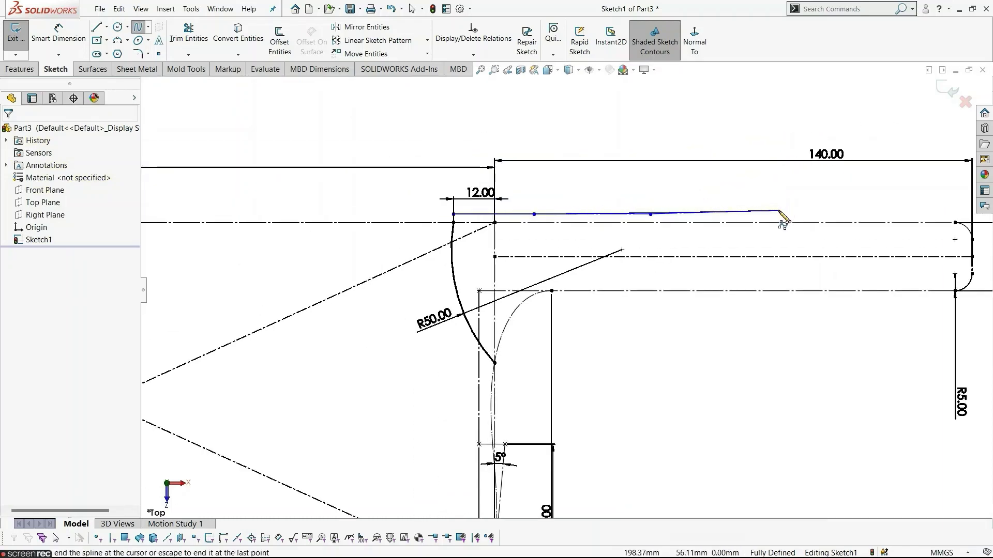
key(z)
scroll(714, 246, down, 3)
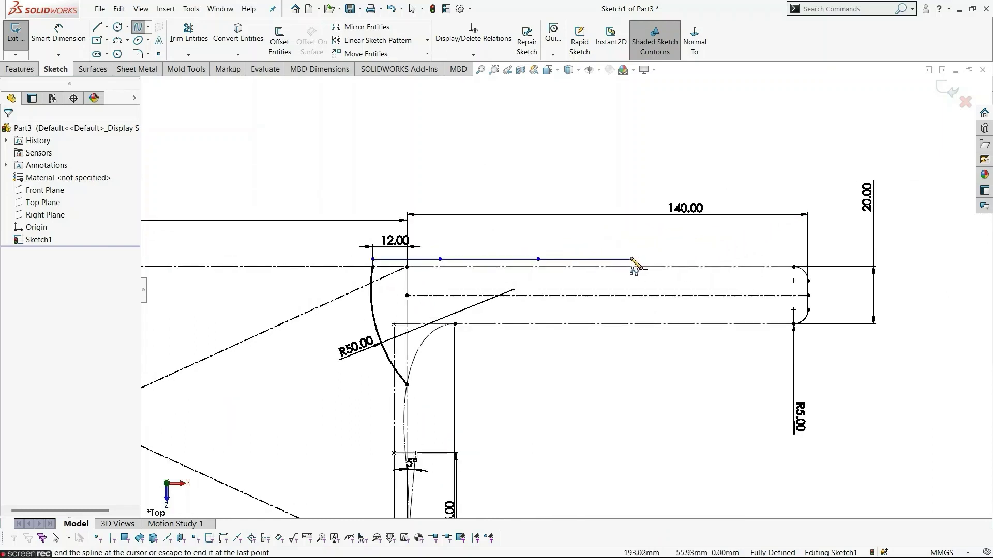
click(619, 259)
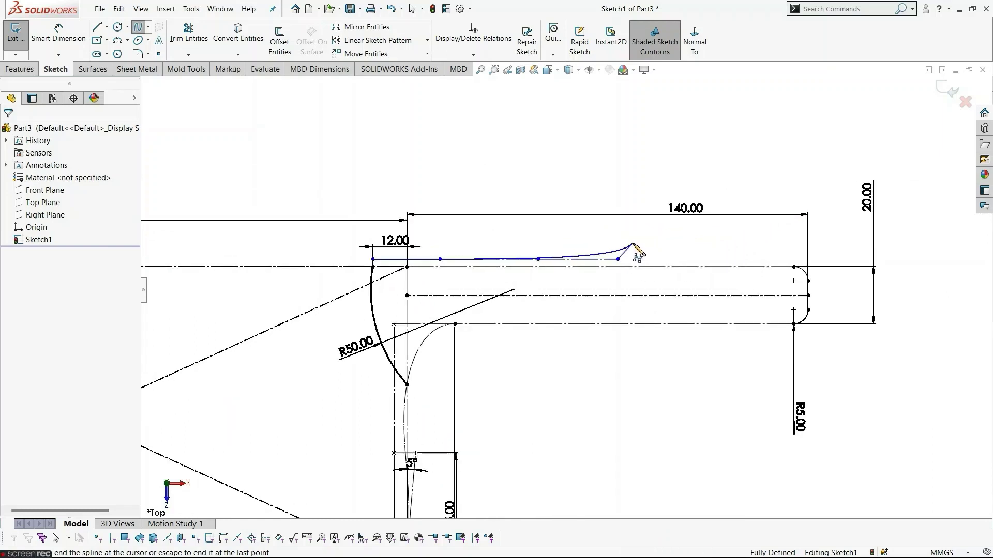
click(633, 244)
click(741, 243)
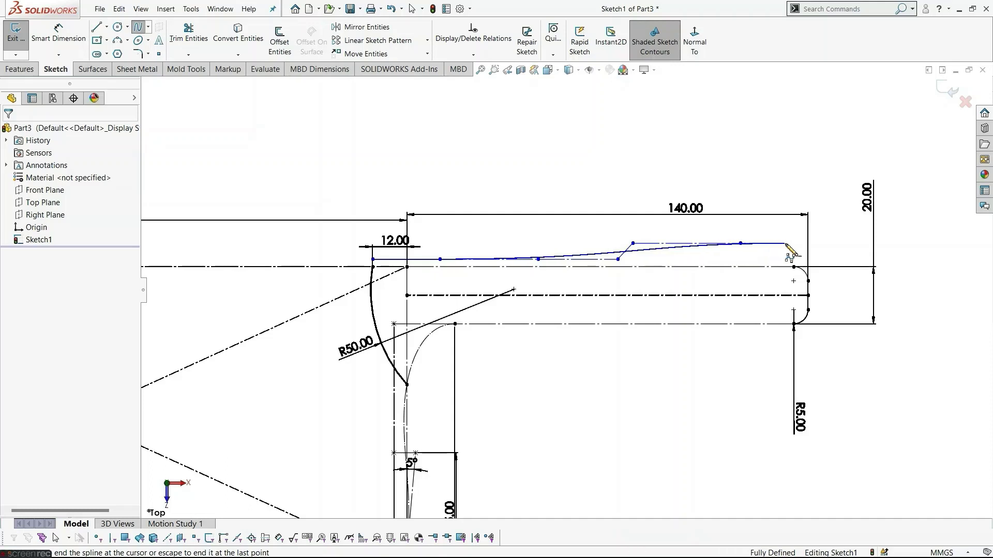
click(808, 243)
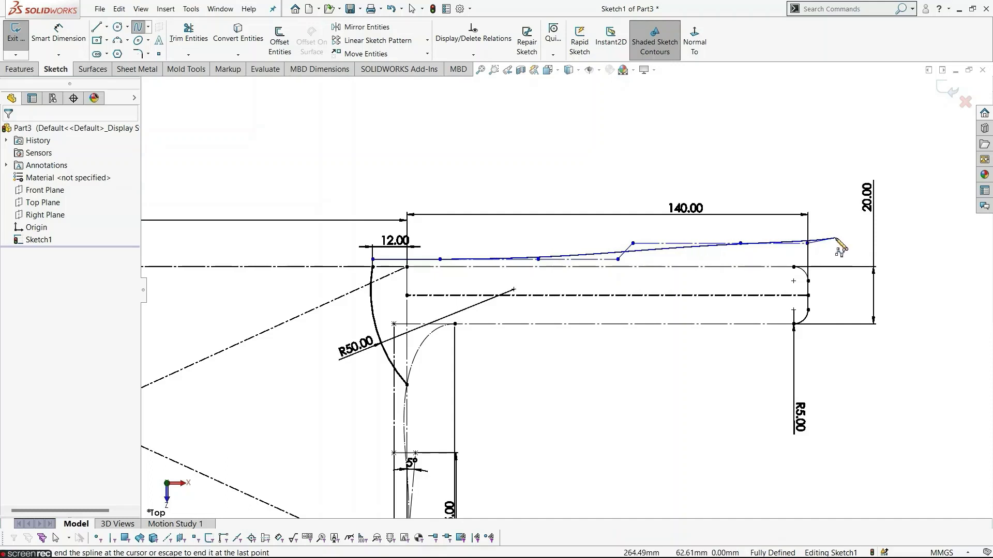
key(Escape)
scroll(673, 358, down, 2)
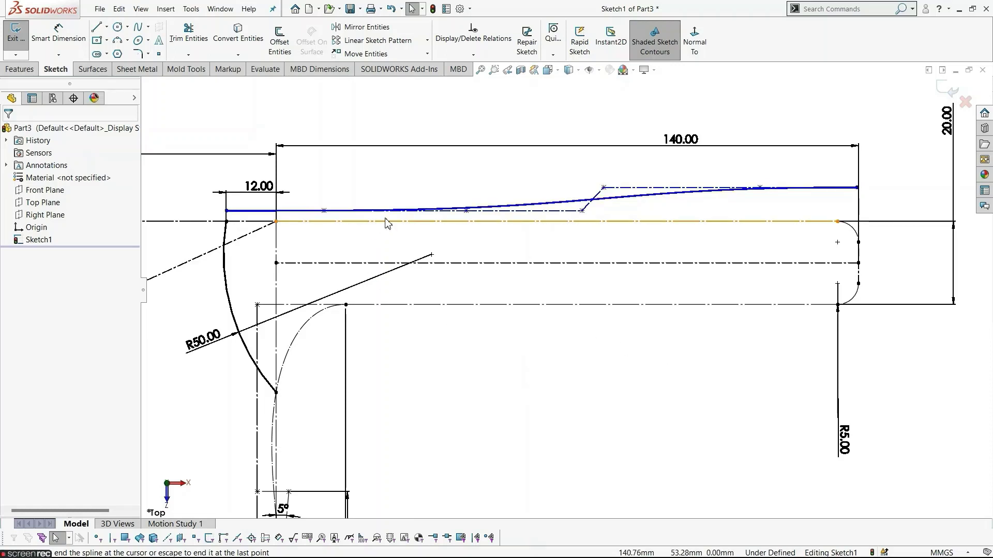
Step: Raise a spline control point and make its first control-polygon segment horizontal
drag(324, 210, 327, 188)
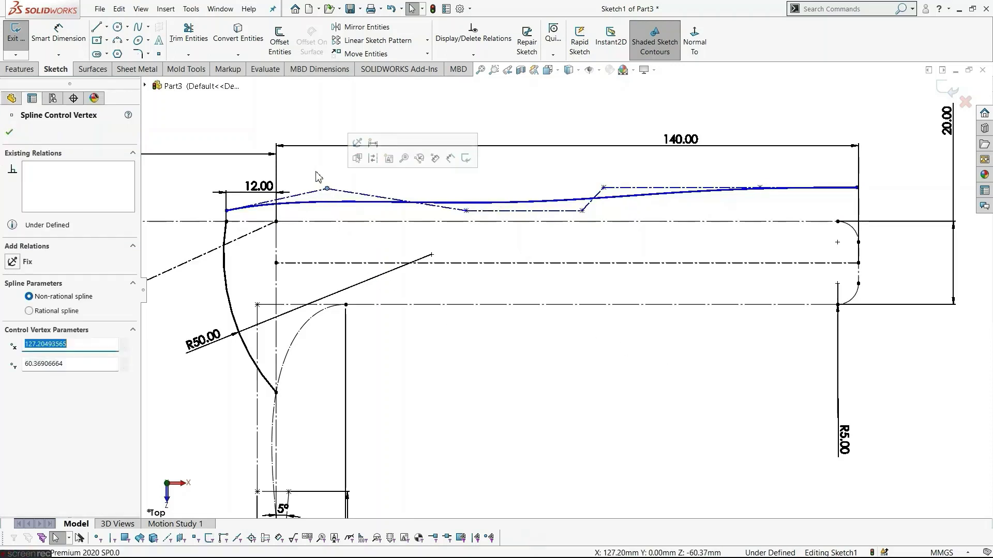
click(316, 176)
click(318, 191)
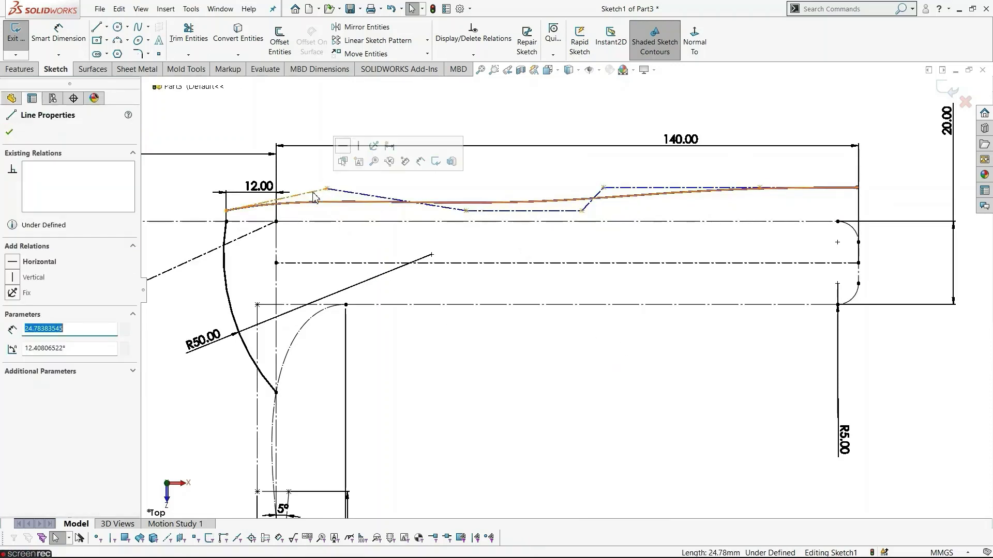
click(343, 147)
click(325, 150)
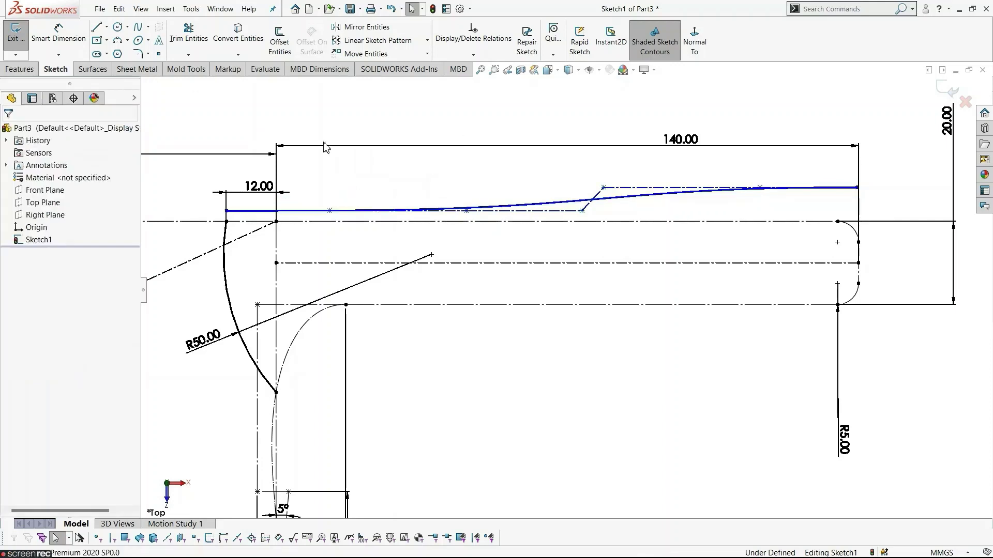
scroll(405, 215, down, 3)
click(491, 229)
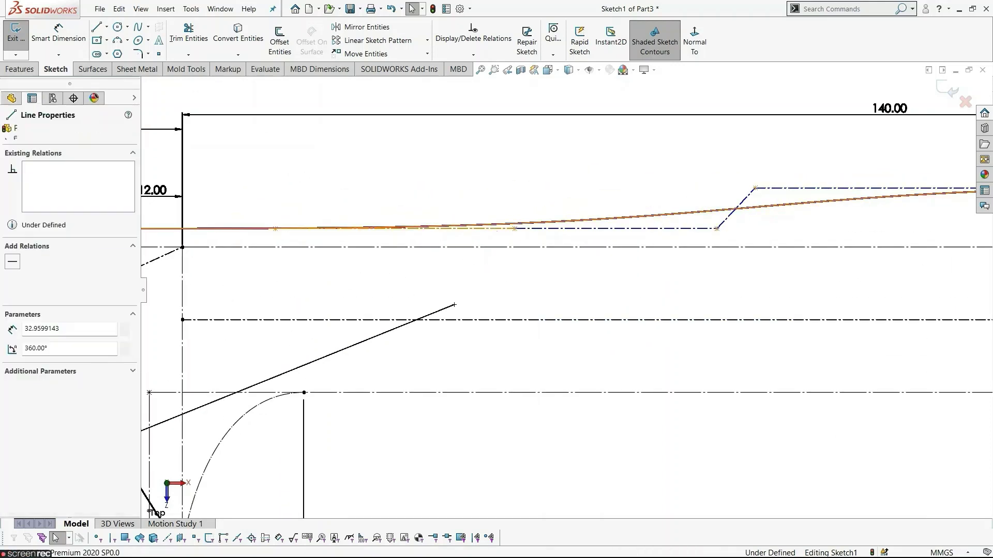
click(482, 190)
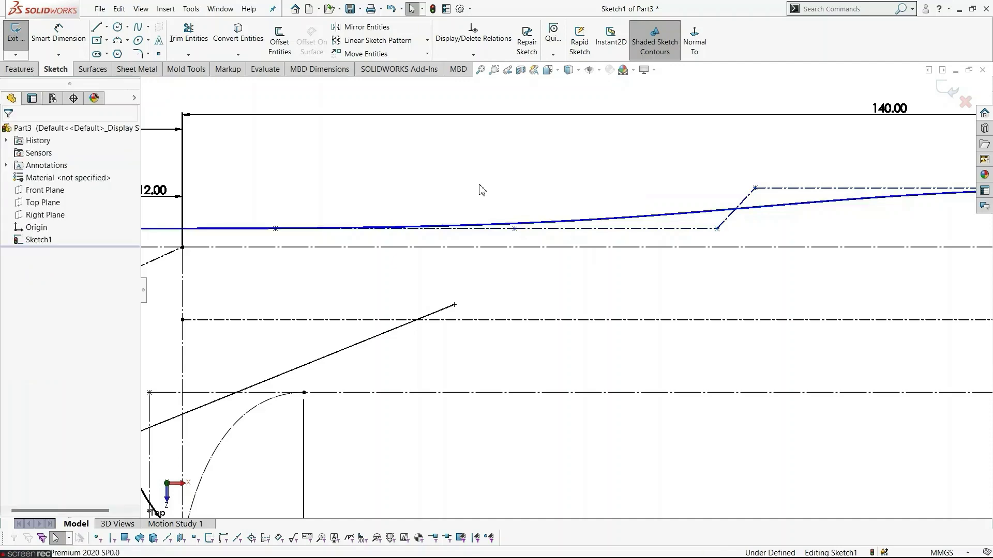
click(603, 230)
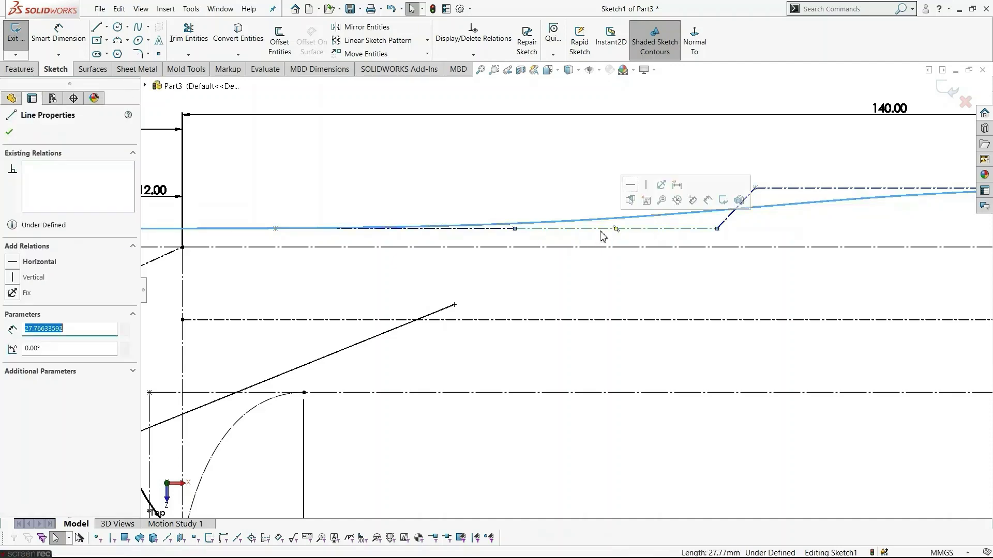
click(565, 185)
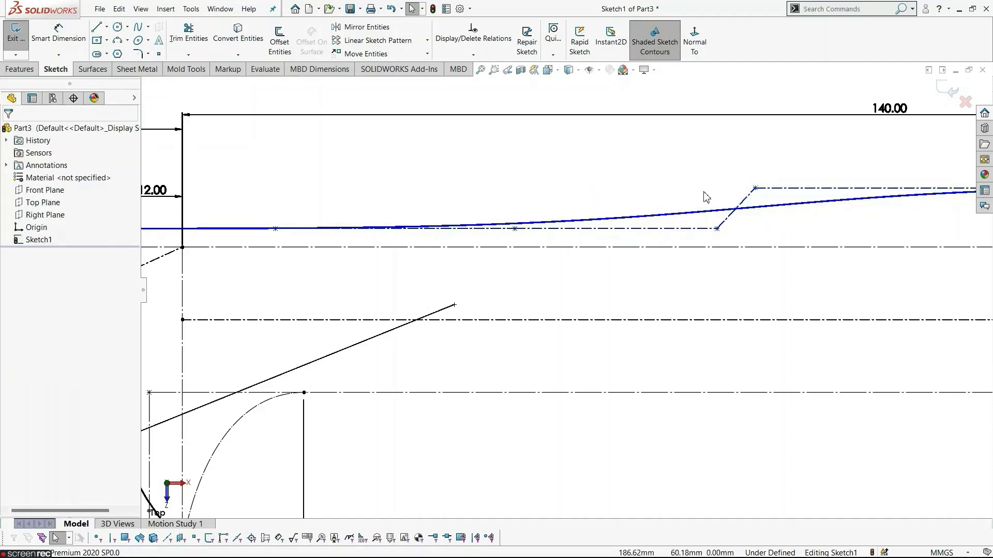
scroll(688, 212, up, 4)
scroll(631, 311, down, 5)
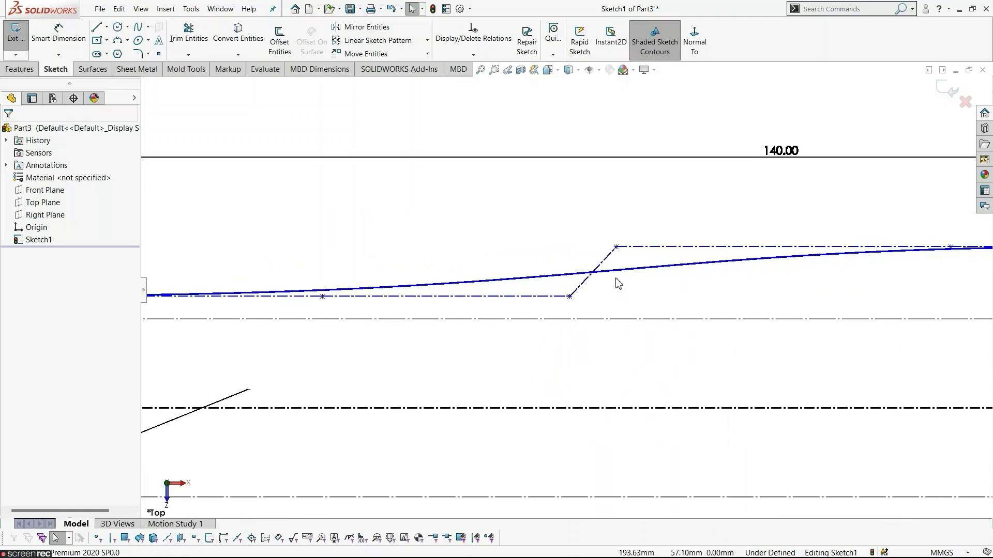
Step: Make the control segments after the step and near the handle end horizontal
click(660, 248)
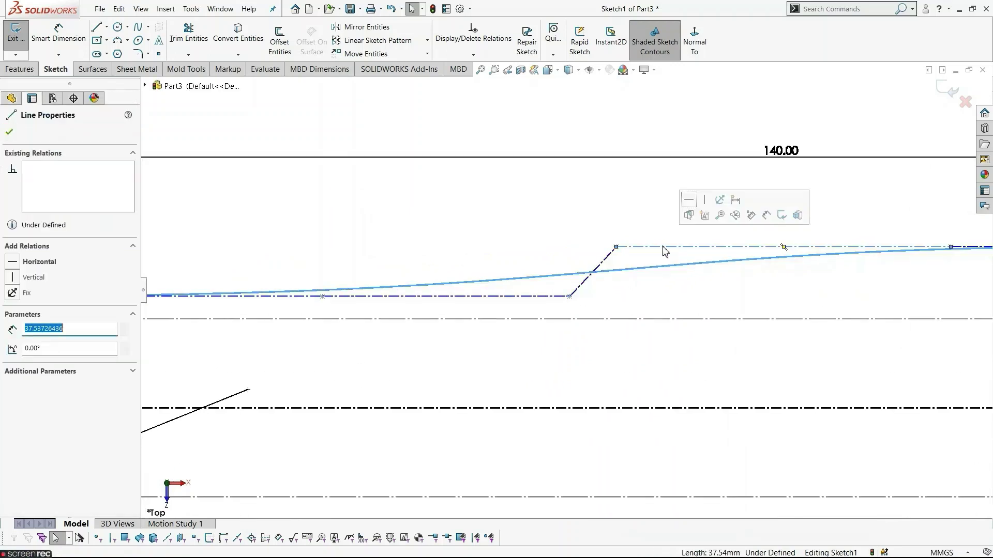
click(688, 199)
click(765, 285)
scroll(790, 296, up, 2)
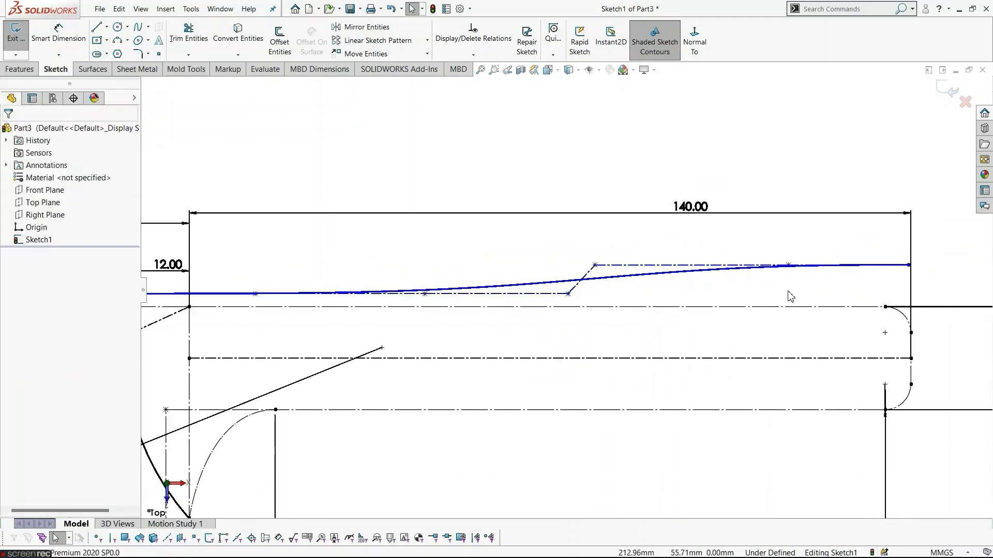
scroll(790, 296, down, 1)
scroll(570, 296, down, 3)
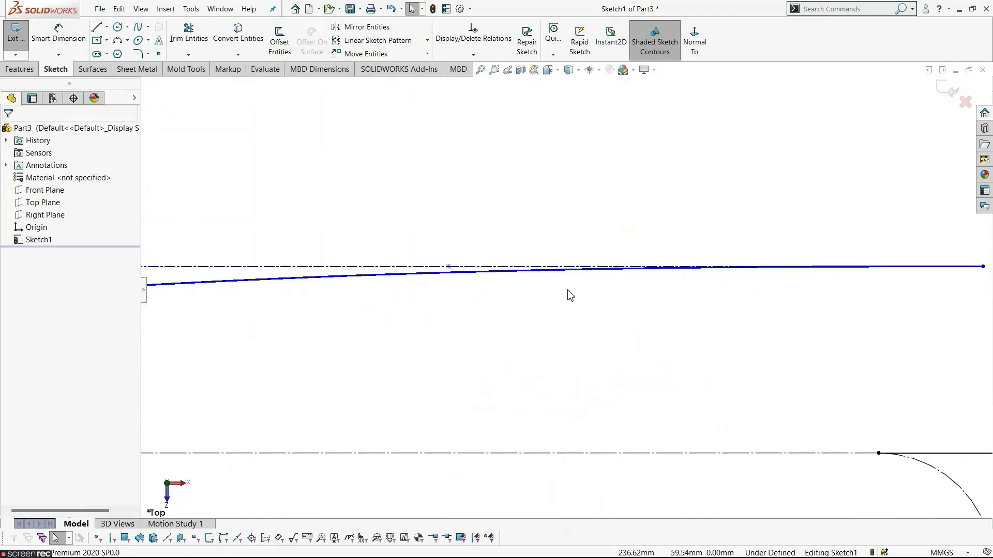
click(508, 268)
click(538, 220)
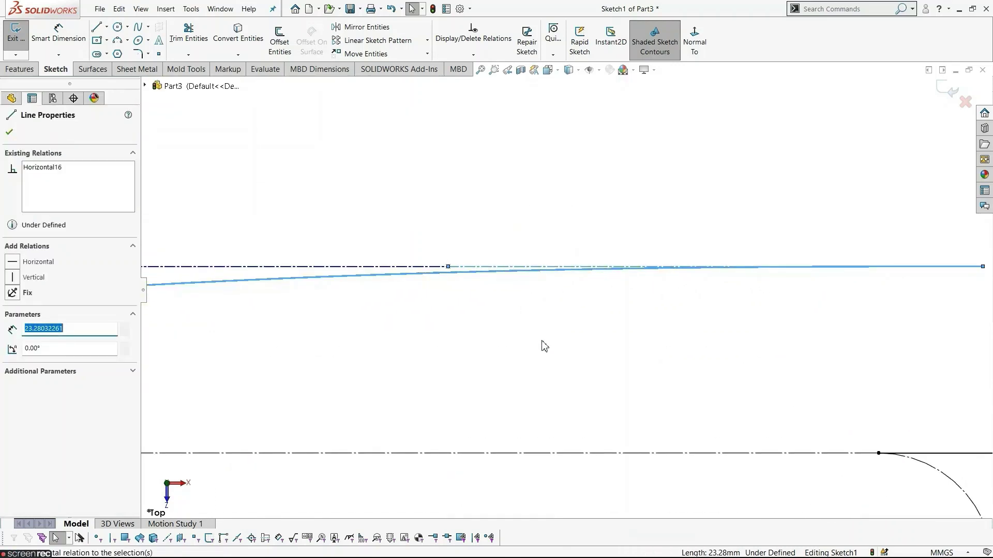
click(668, 385)
scroll(667, 386, up, 2)
scroll(681, 330, down, 1)
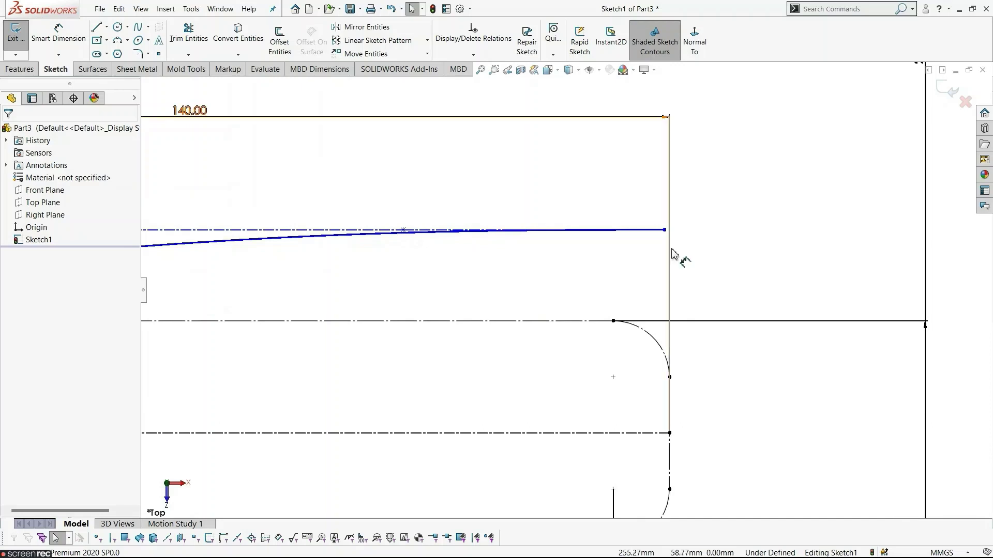
Step: Drag the spline's end vertex slightly past the 140.00 dimension line
click(665, 230)
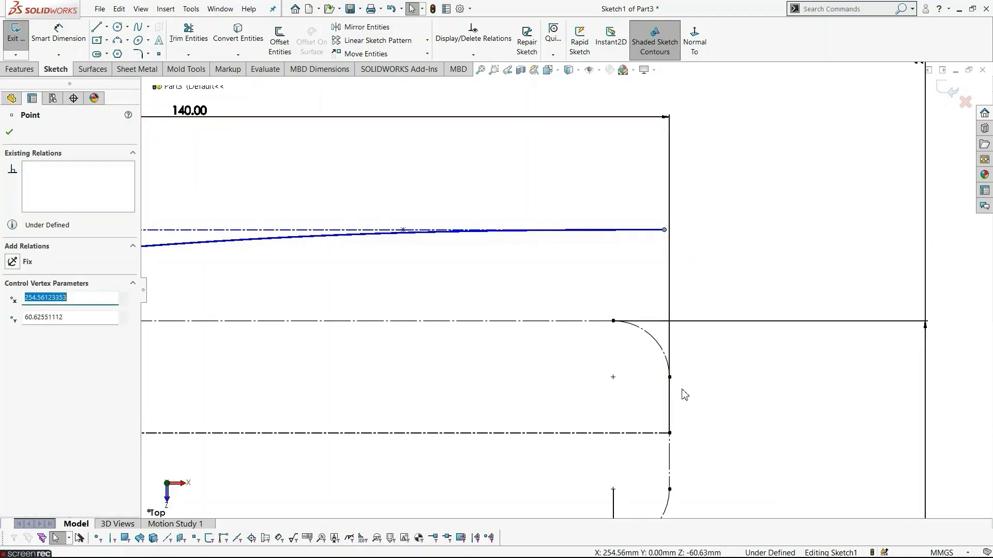
ctrl+click(669, 378)
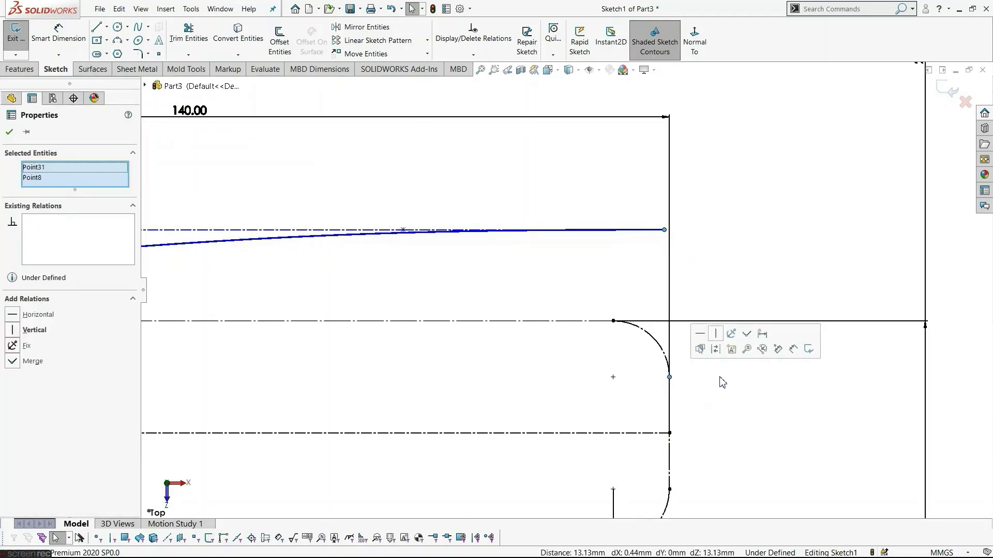
scroll(721, 405, up, 3)
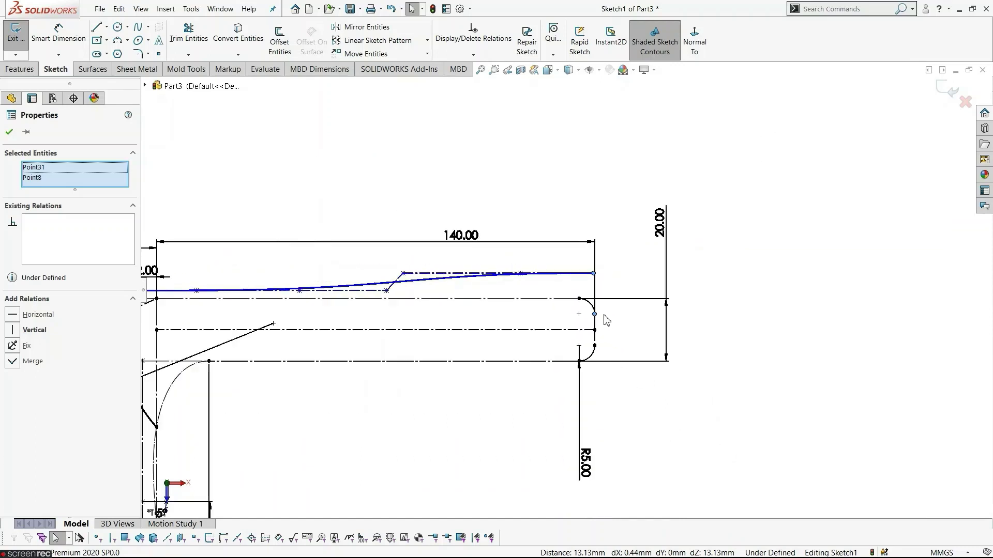
scroll(610, 319, down, 2)
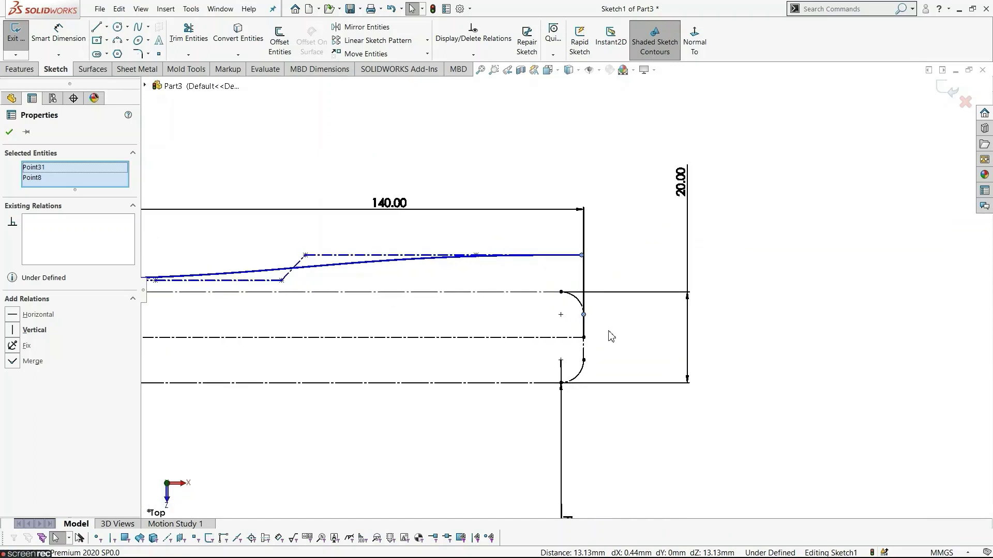
key(Escape)
scroll(602, 282, down, 1)
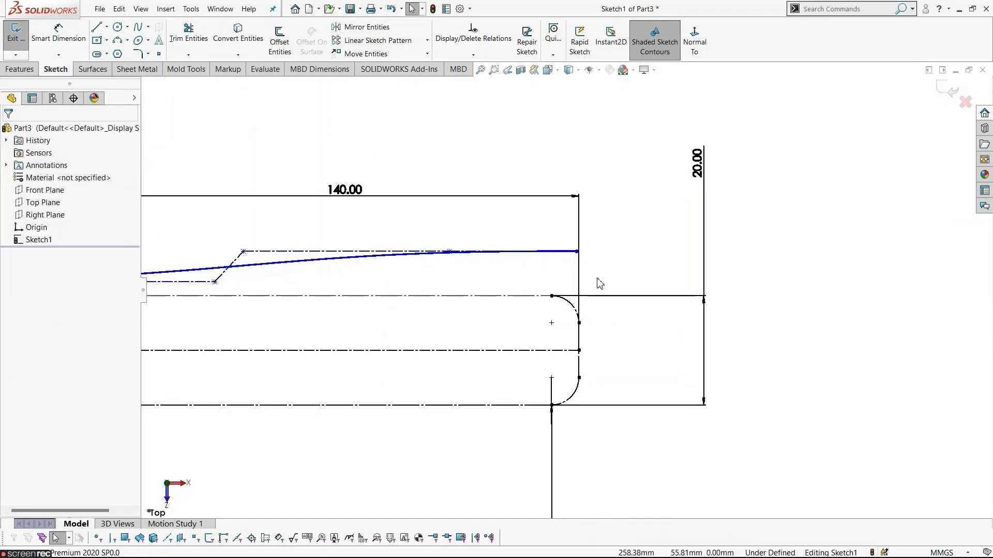
drag(577, 251, 591, 250)
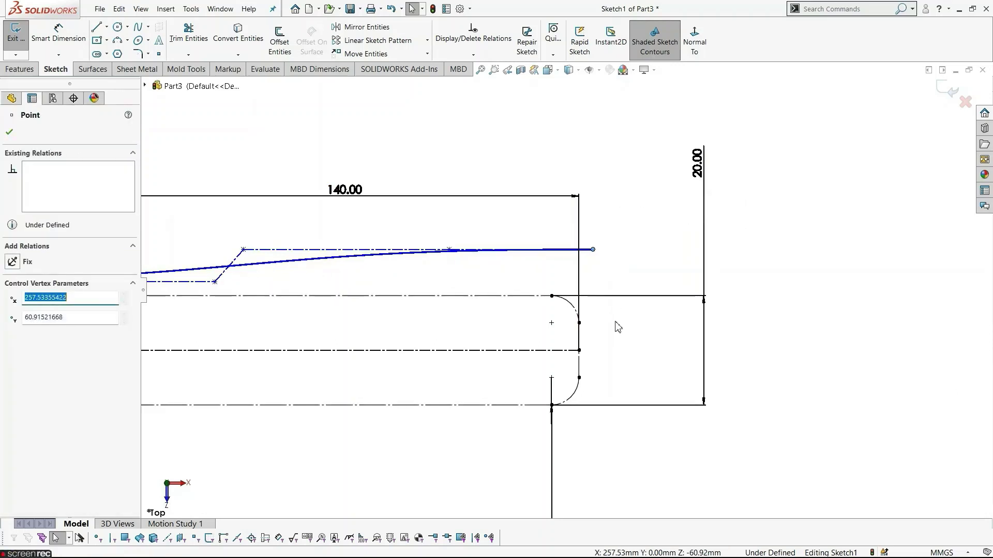
key(Escape)
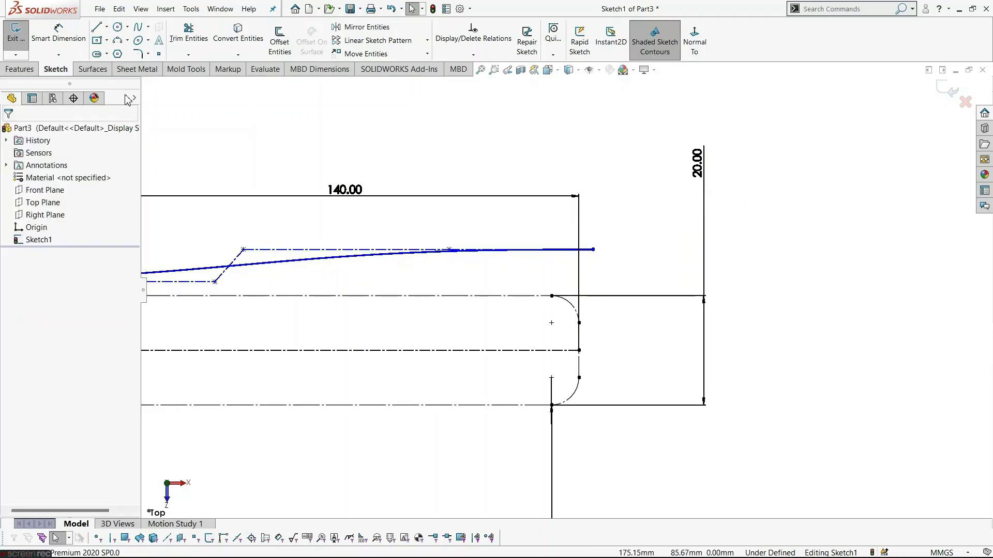
Step: Dimension the spline's right end 3.00 beyond the arc endpoint
click(59, 34)
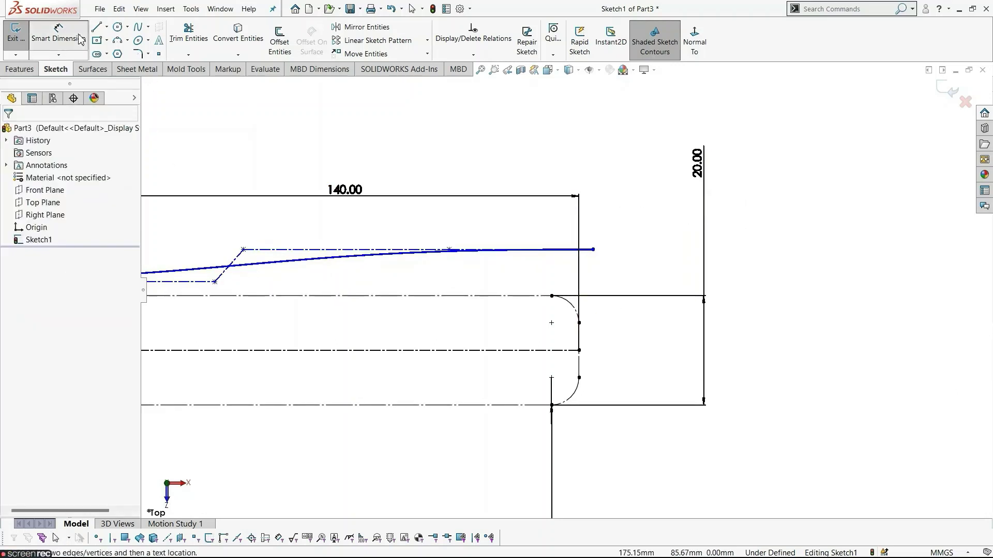
click(581, 327)
click(593, 251)
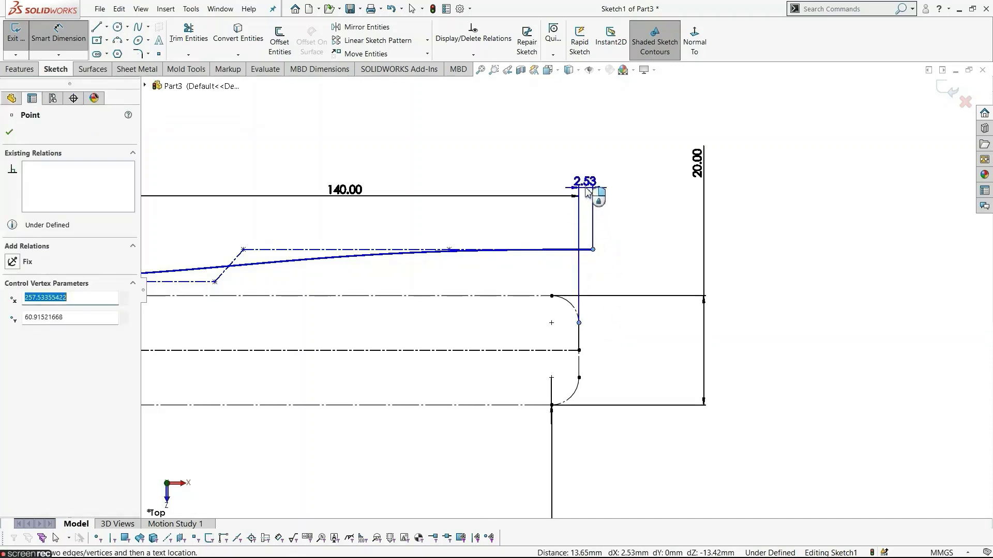
click(592, 187)
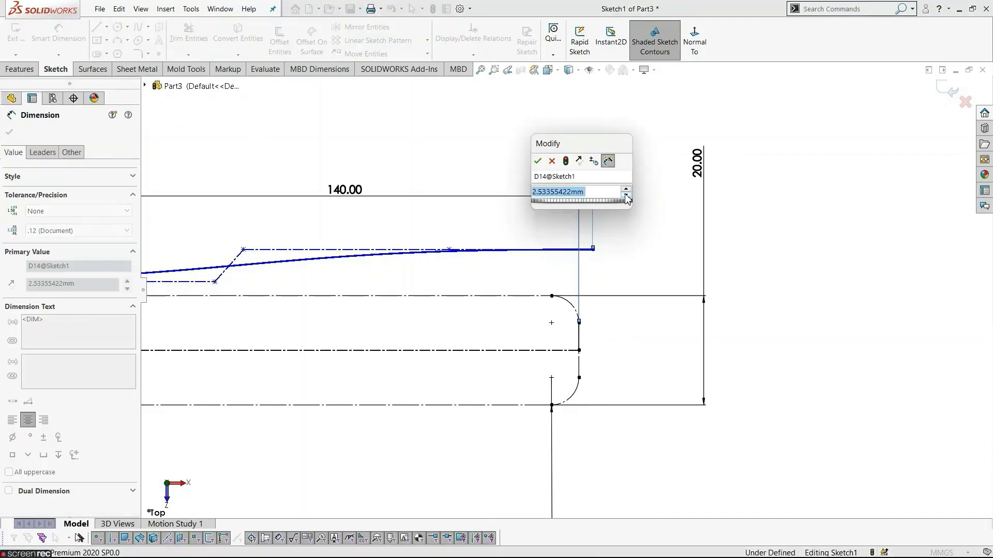
text(3)
key(Return)
click(654, 266)
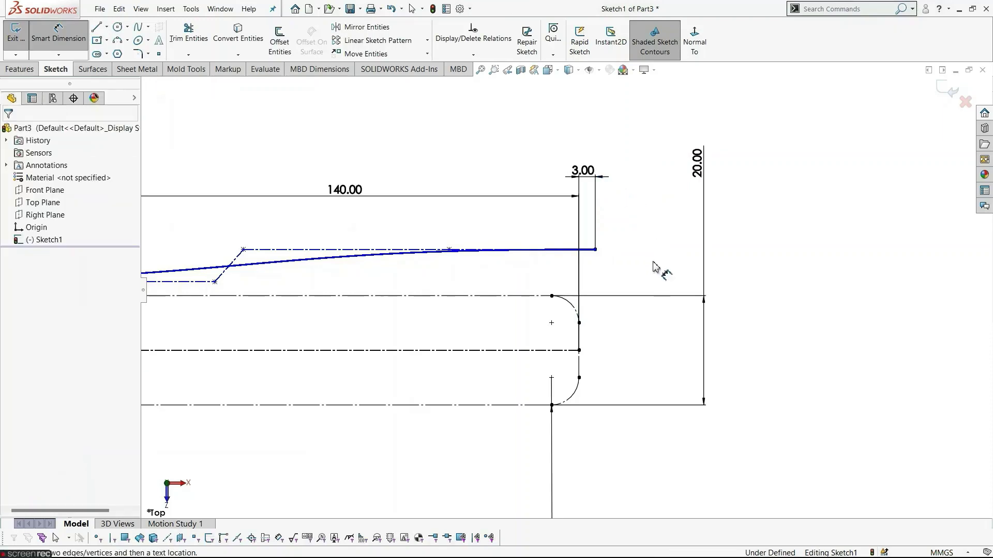
scroll(640, 292, up, 3)
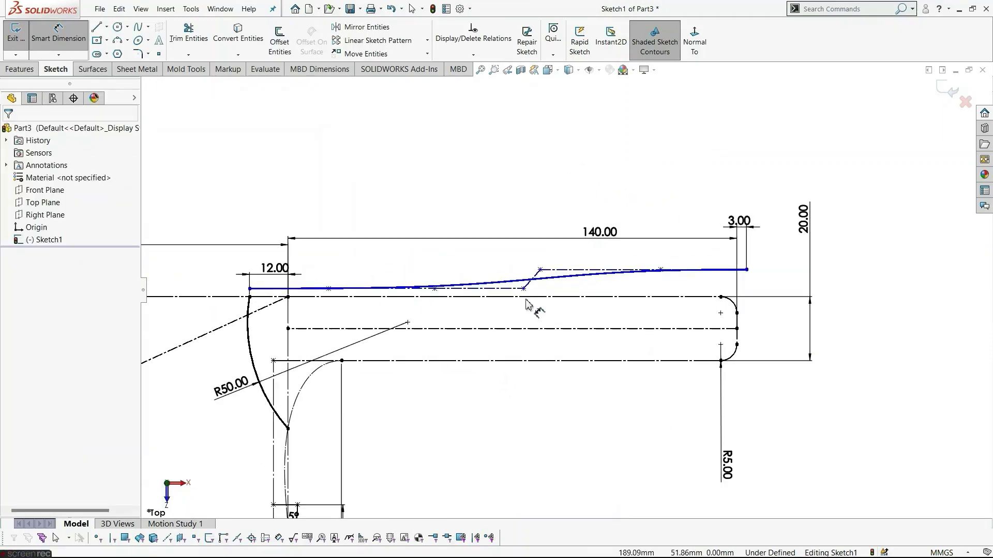
key(Escape)
scroll(534, 315, down, 3)
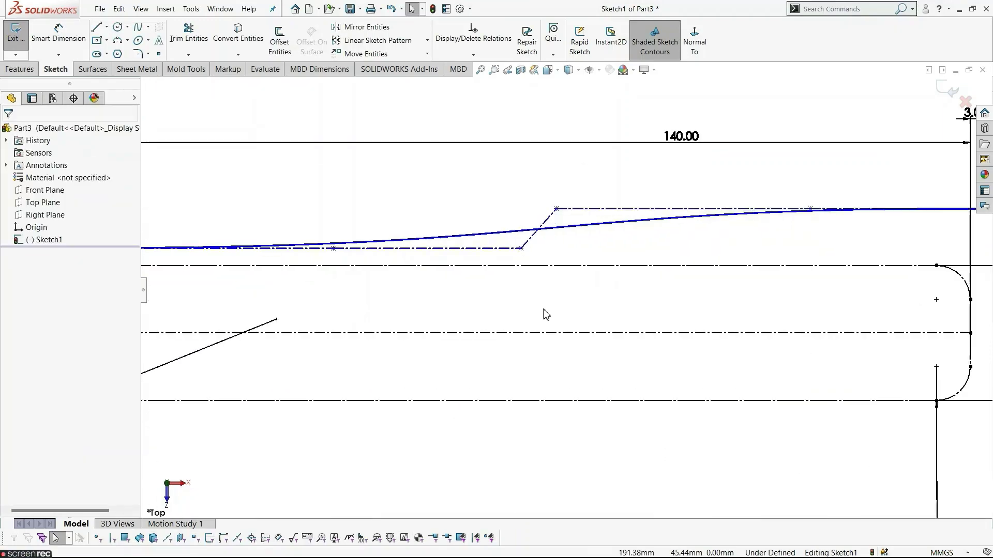
Step: Make the short slanted construction line vertical
click(527, 246)
click(572, 198)
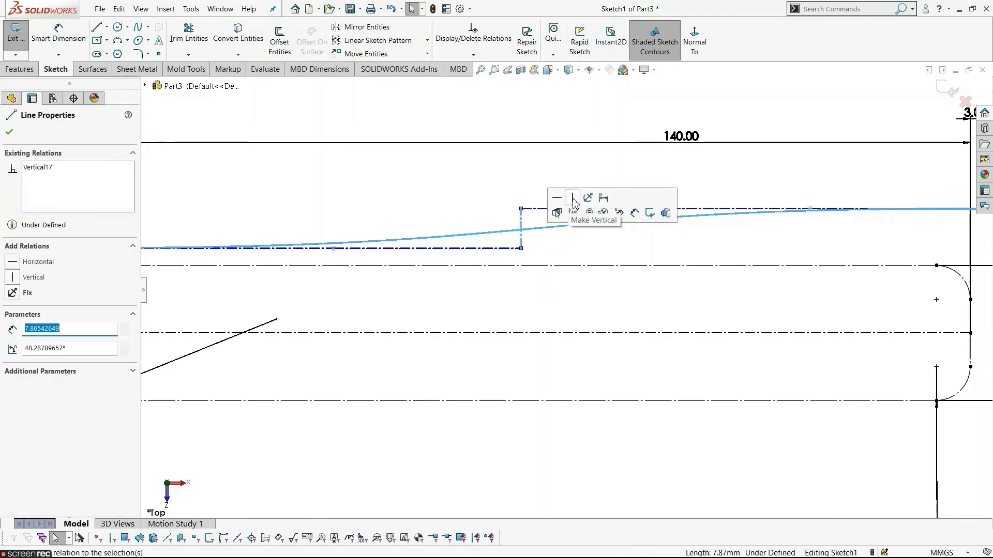
click(568, 250)
scroll(536, 305, up, 4)
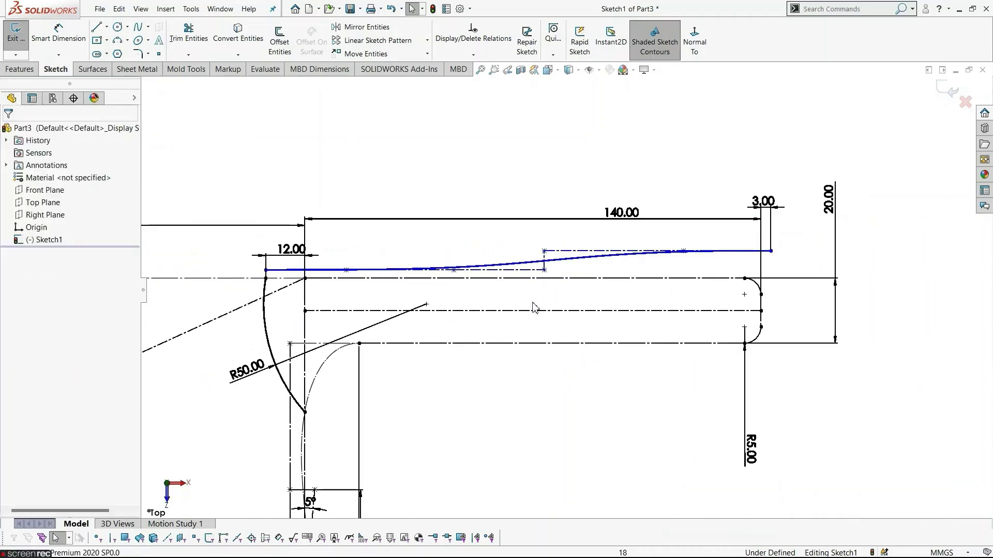
scroll(536, 305, down, 2)
scroll(437, 360, down, 3)
scroll(378, 238, down, 5)
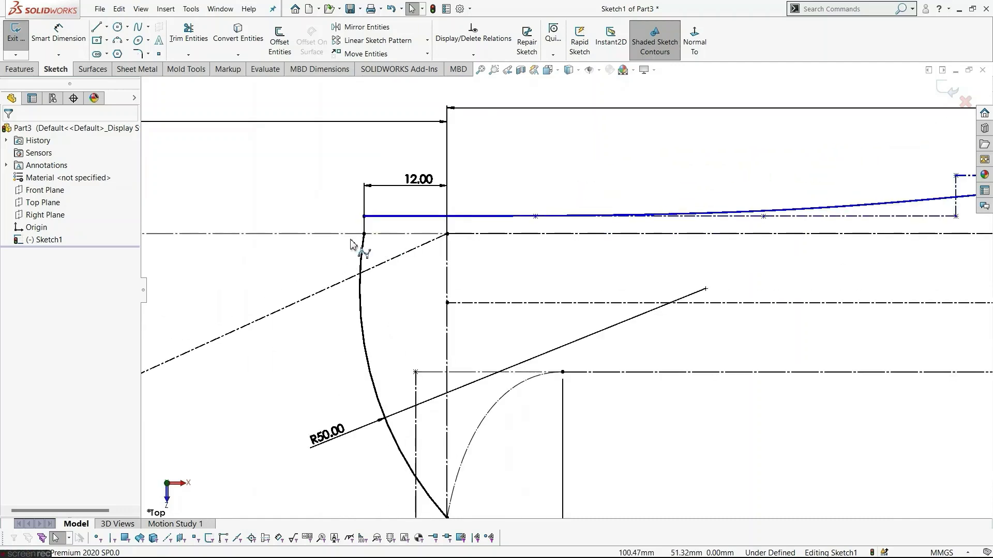
Step: Drag the blue line's left endpoint out past the bolster arc
drag(395, 230, 407, 231)
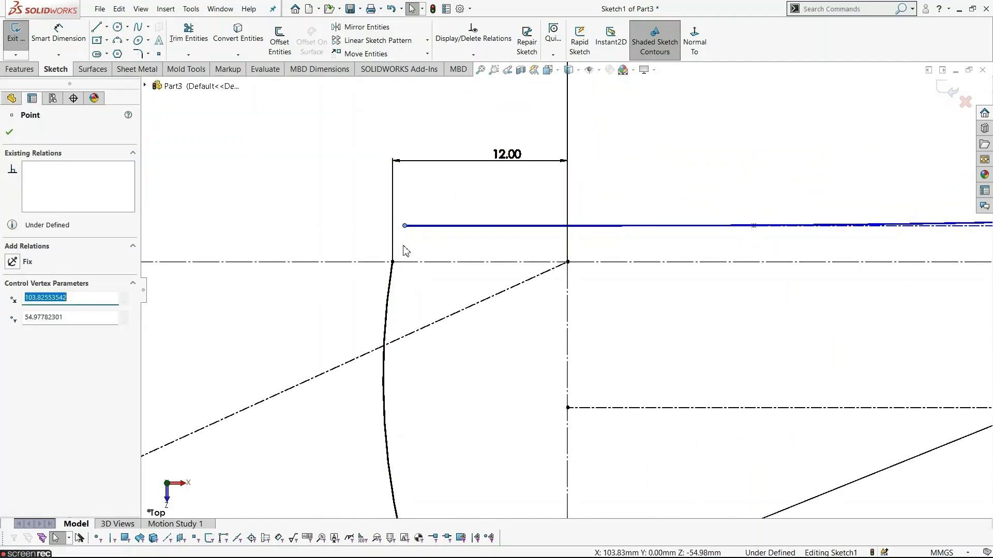
click(406, 250)
scroll(408, 244, down, 1)
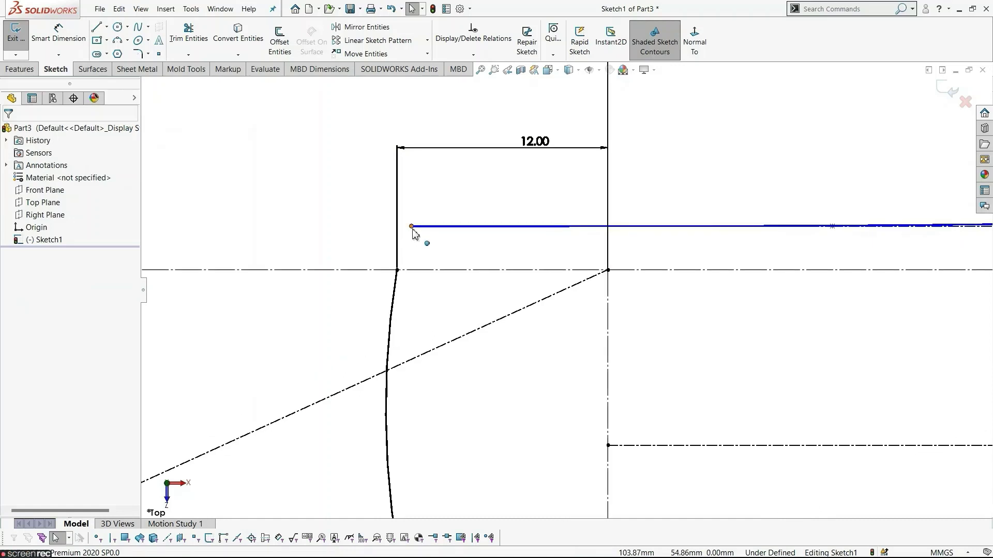
click(410, 228)
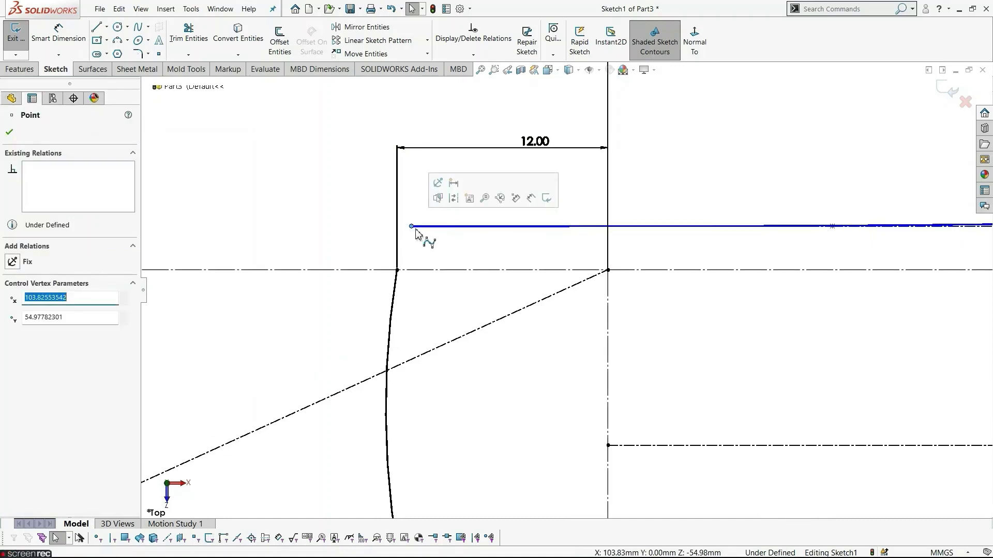
drag(412, 230, 384, 231)
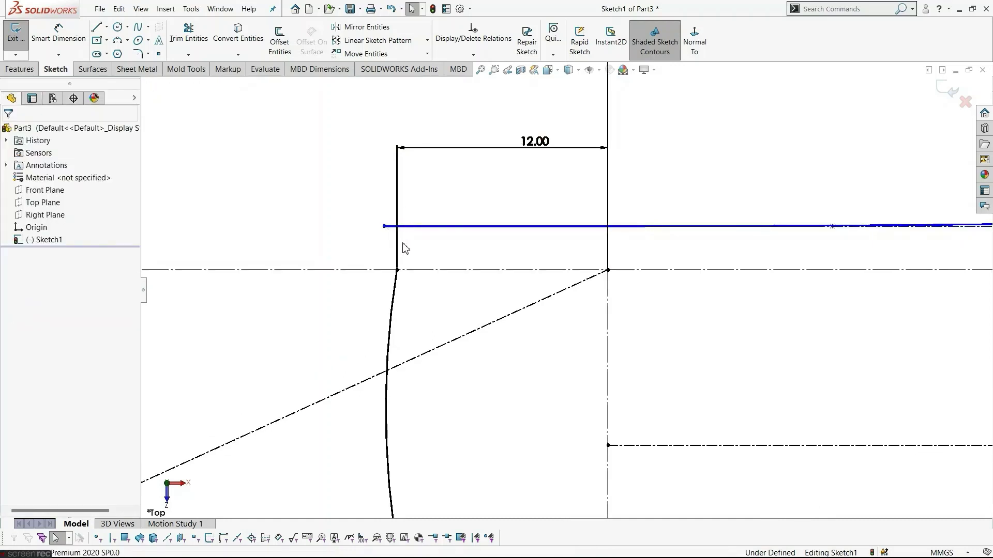
click(188, 54)
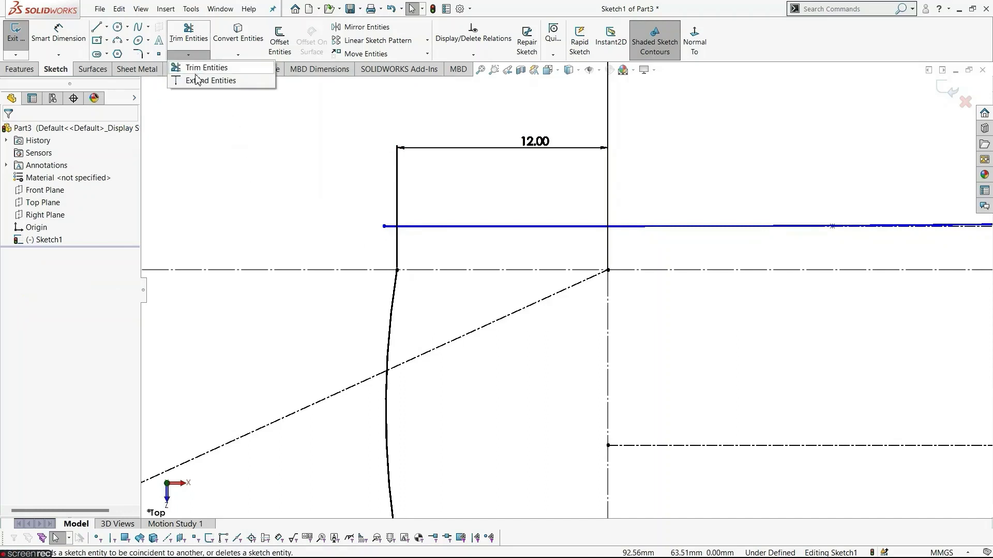
Step: Extend the R50 arc up to the blue spline
click(207, 80)
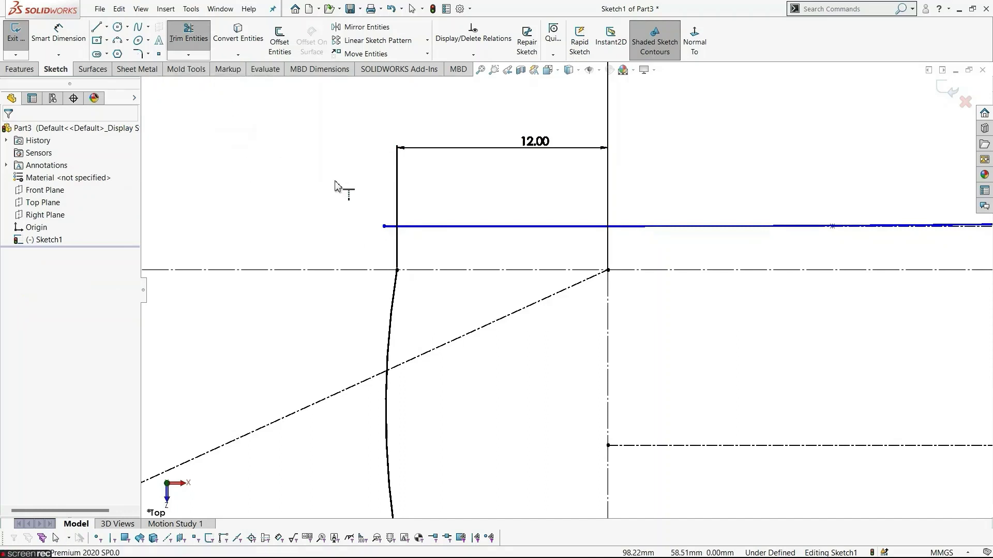
click(397, 279)
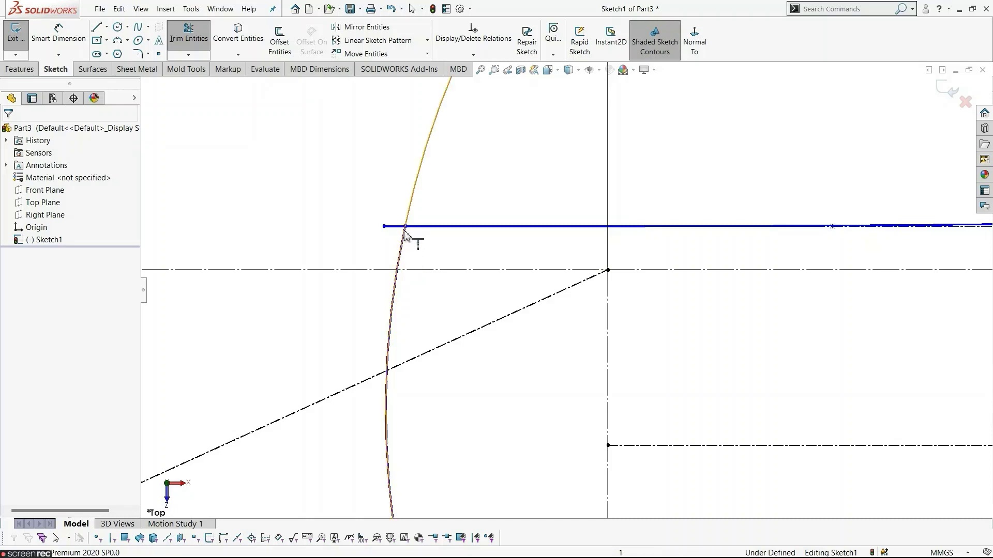
key(Escape)
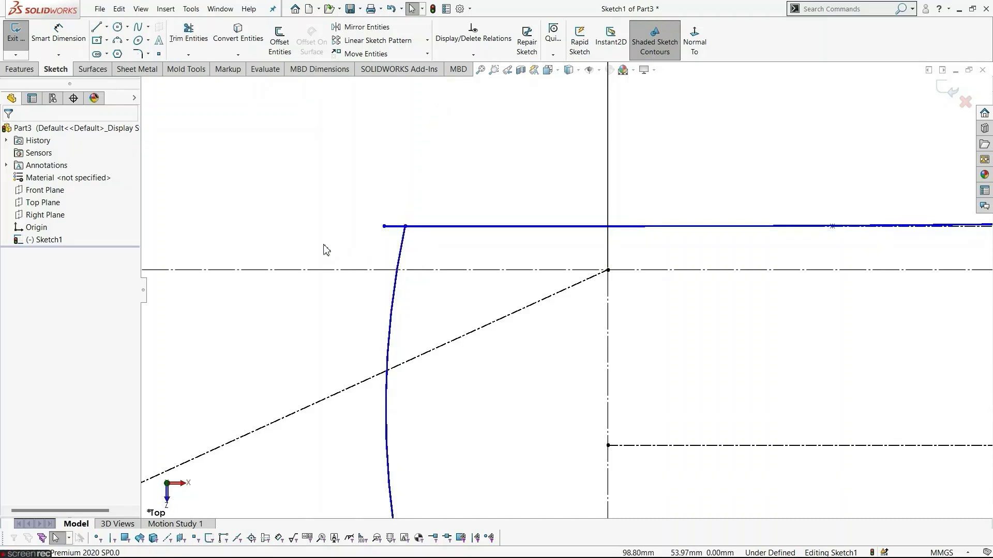
click(391, 328)
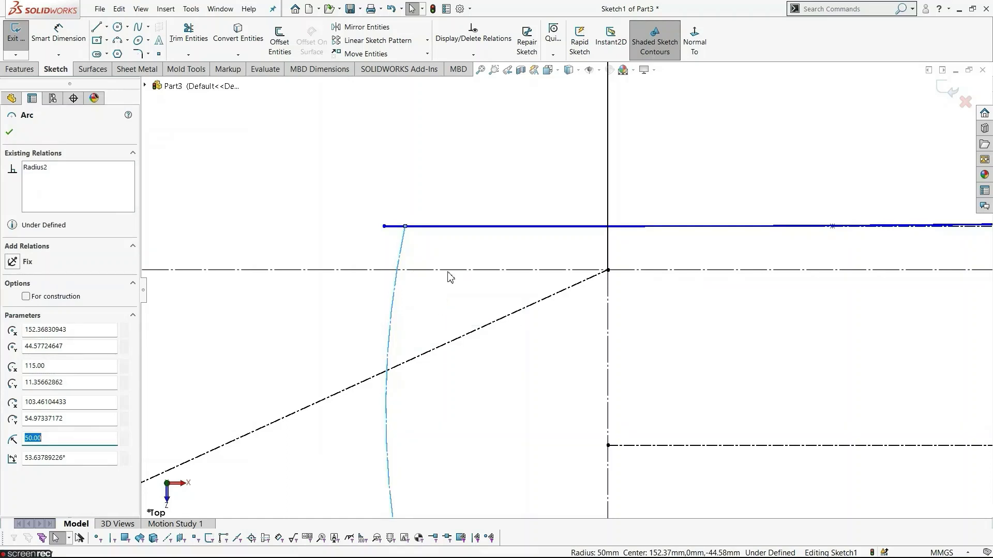
click(476, 177)
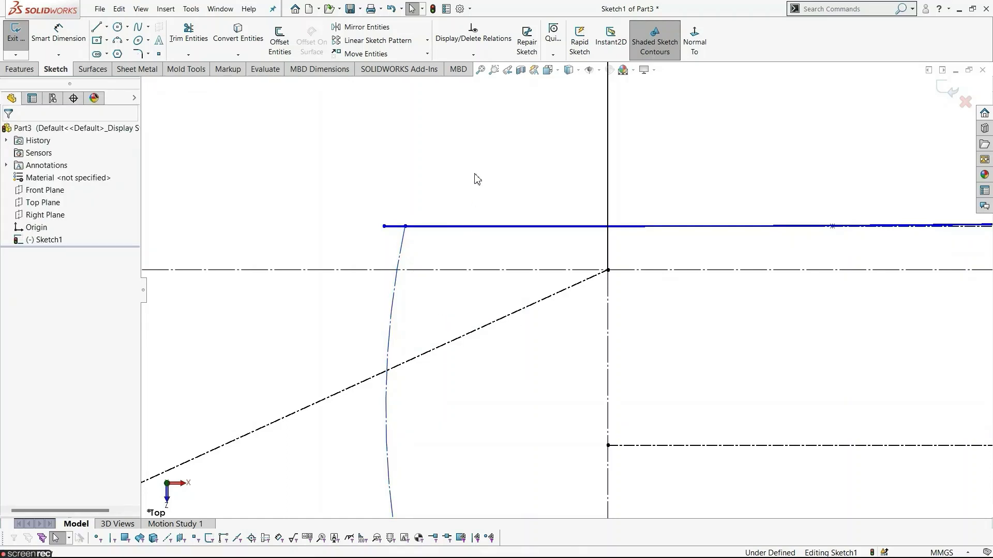
Step: Power-trim the spline's short stub left of the arc
click(188, 33)
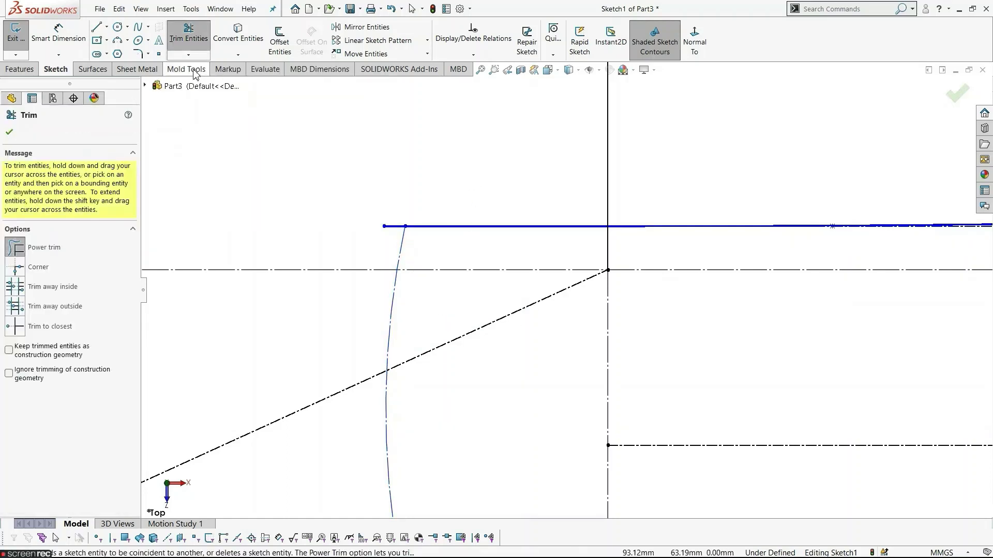
drag(397, 213, 395, 232)
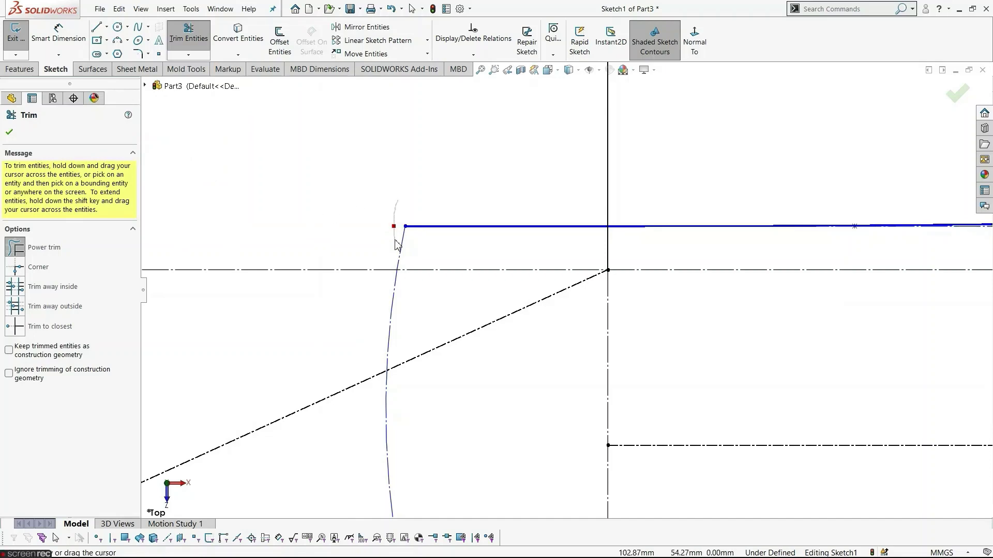
key(z)
scroll(249, 432, up, 3)
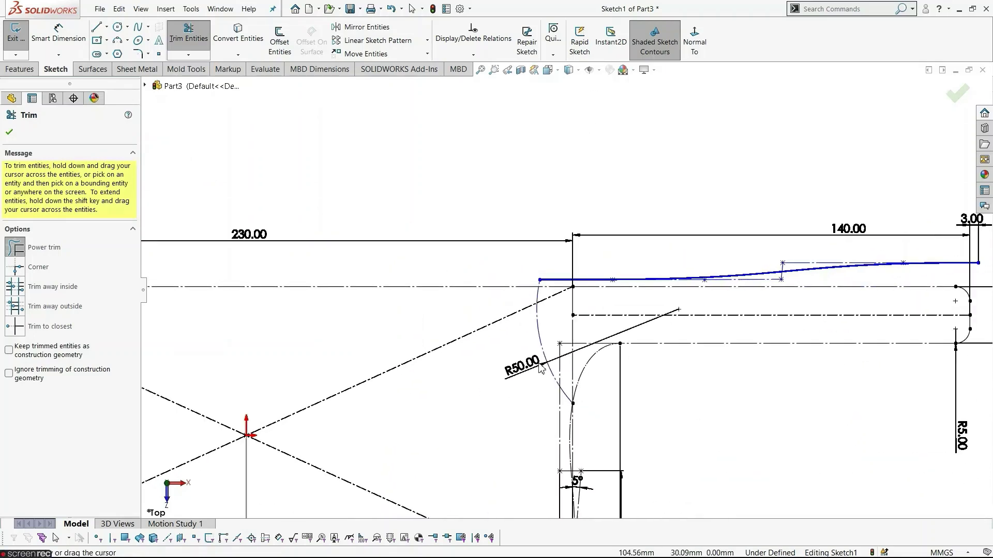
scroll(631, 340, down, 4)
key(Escape)
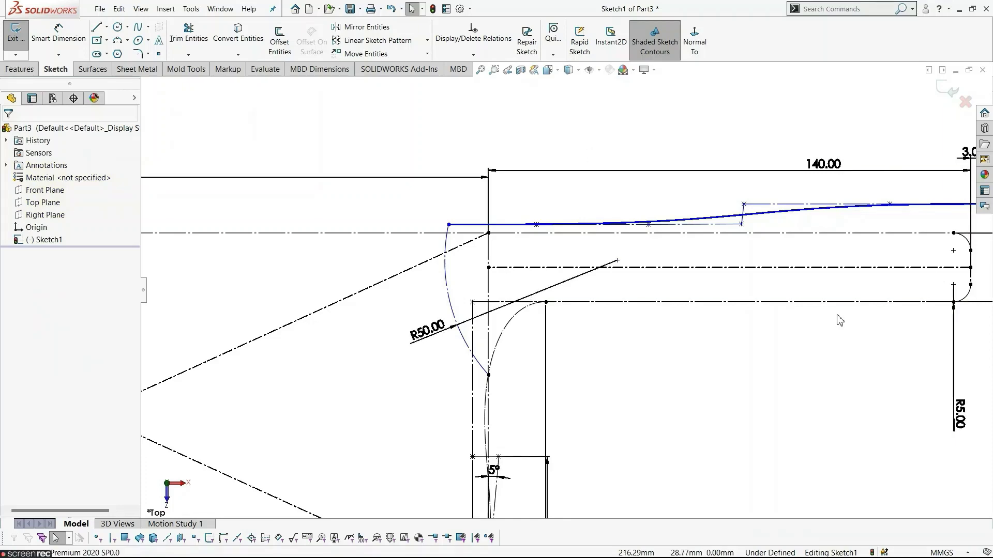
scroll(678, 379, up, 3)
scroll(569, 353, down, 3)
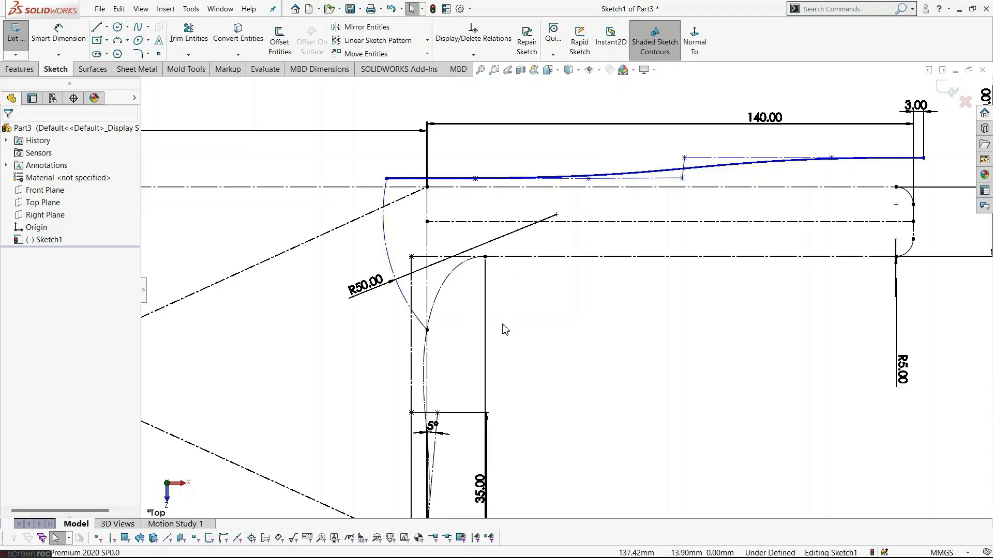
Step: Start a style spline at the bolster curve, rising onto the lower handle edge
click(148, 27)
click(168, 45)
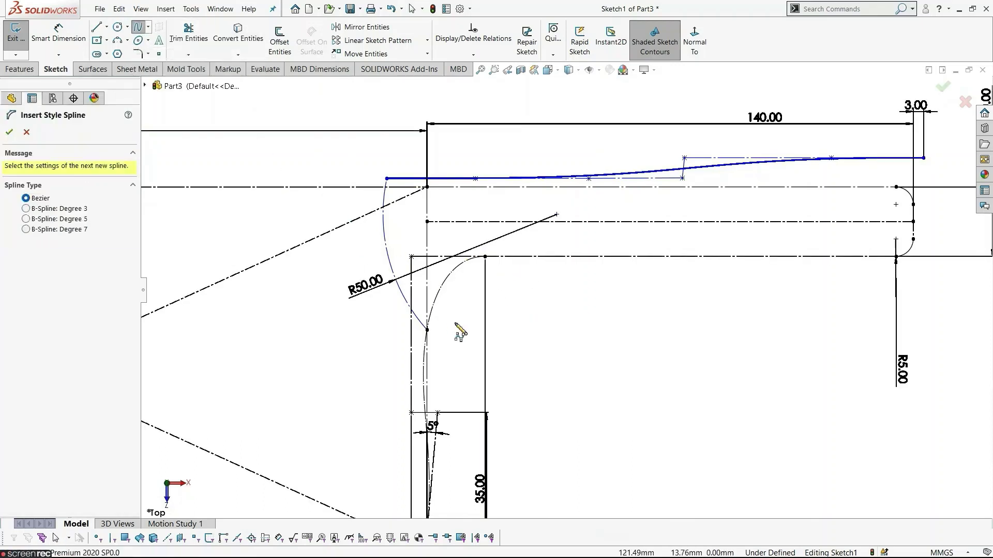
scroll(458, 331, down, 2)
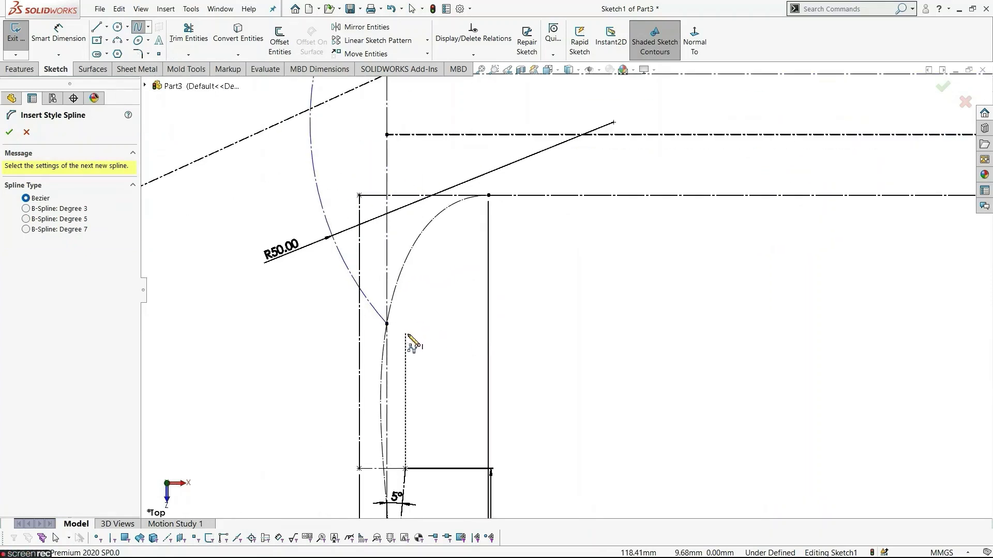
click(406, 335)
click(431, 291)
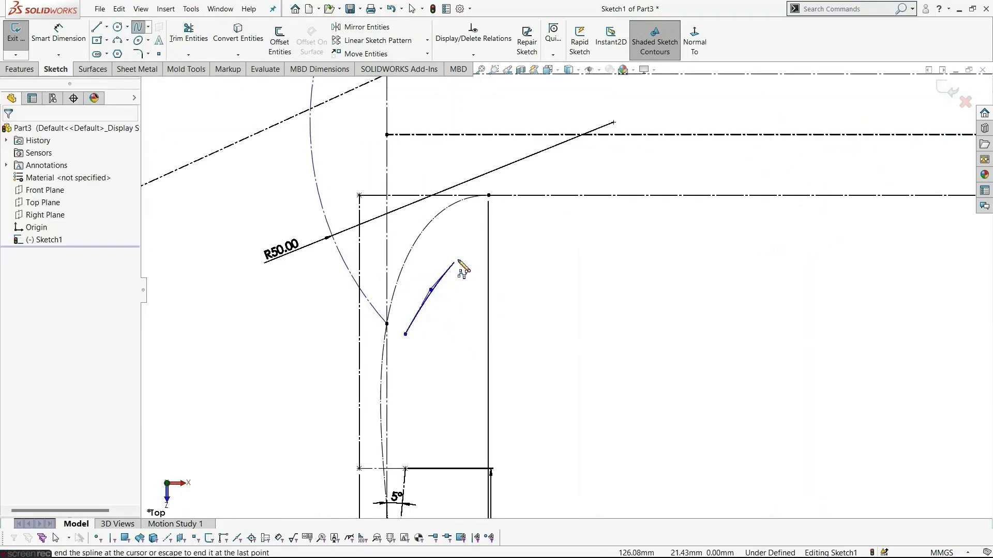
click(484, 233)
Step: Continue the spline along the handle edge and finish it at the handle's right end
click(630, 233)
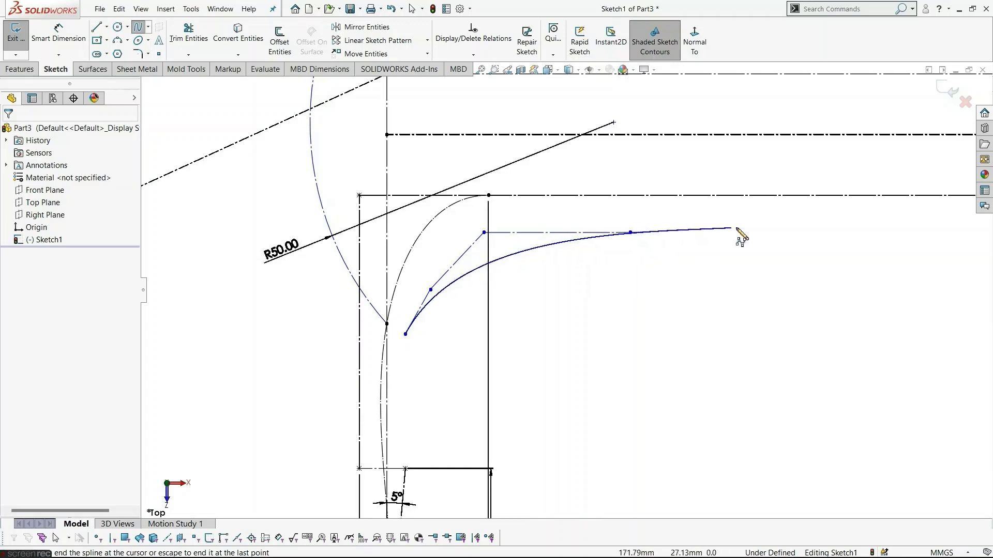
click(828, 233)
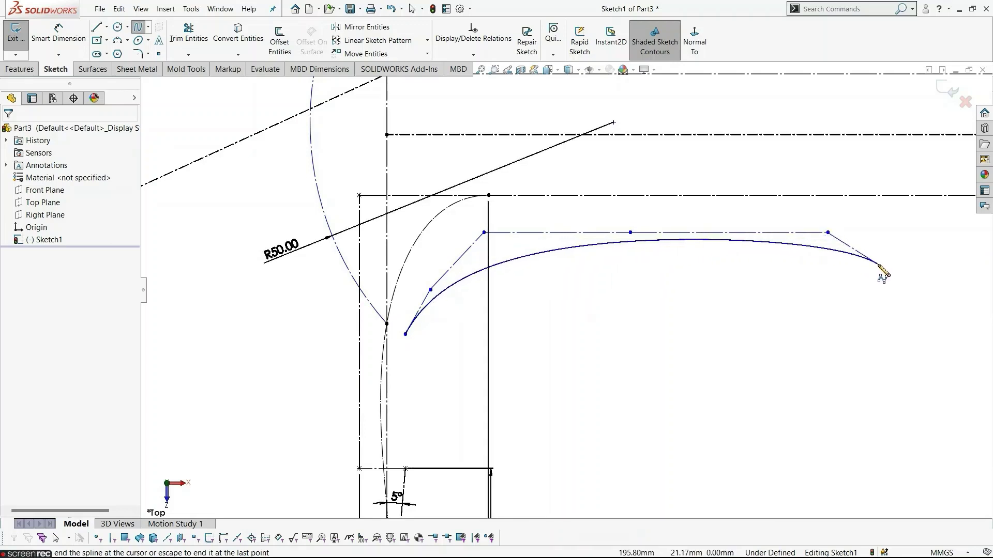
click(878, 265)
key(z)
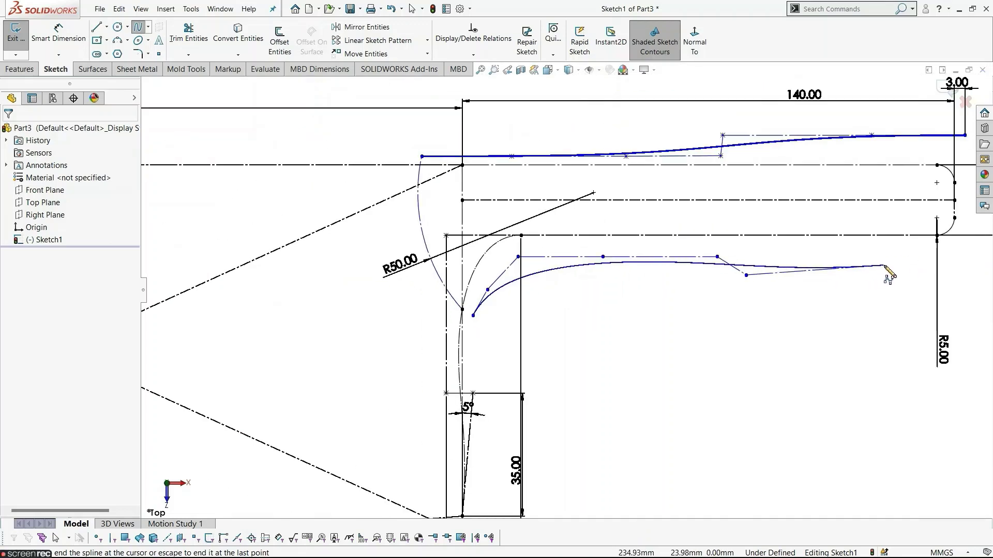
click(888, 275)
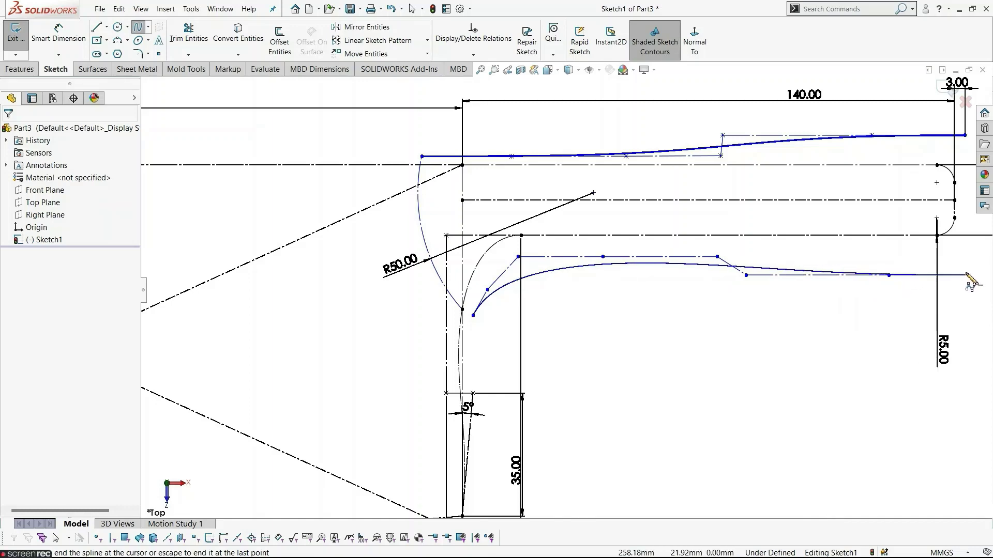
double_click(966, 275)
key(Escape)
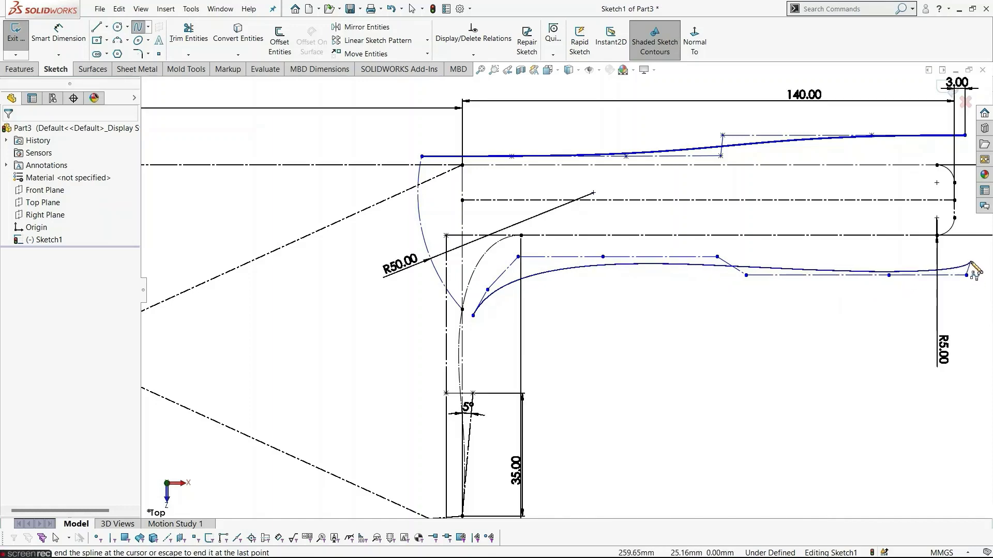
key(f)
scroll(791, 261, down, 3)
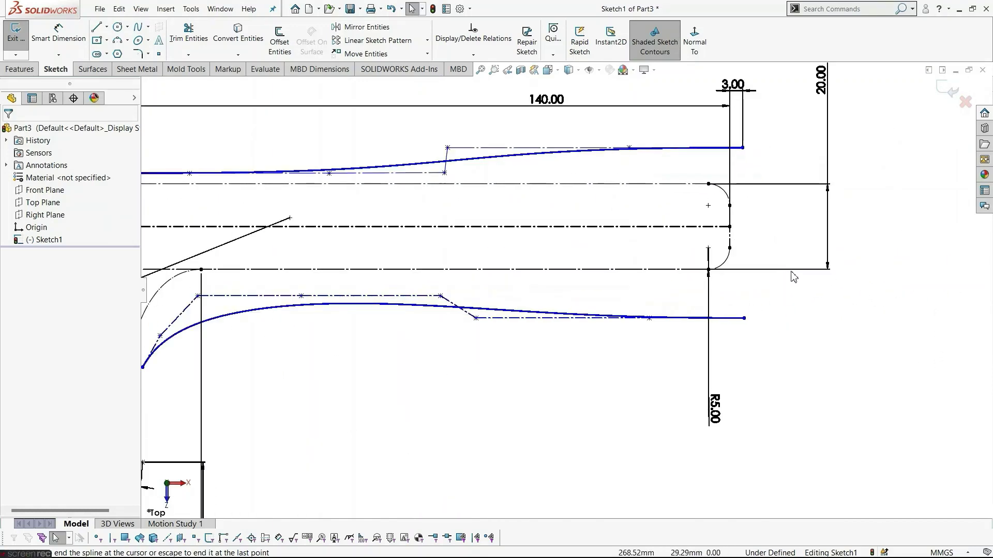
Step: Align the lower spline's right endpoint vertically with the upper spline's end
click(745, 319)
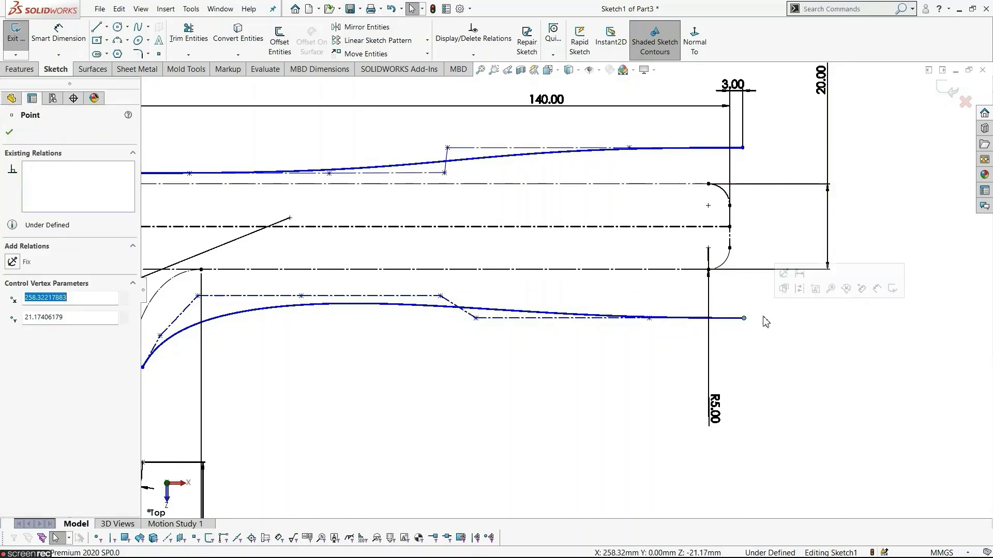
ctrl+click(742, 149)
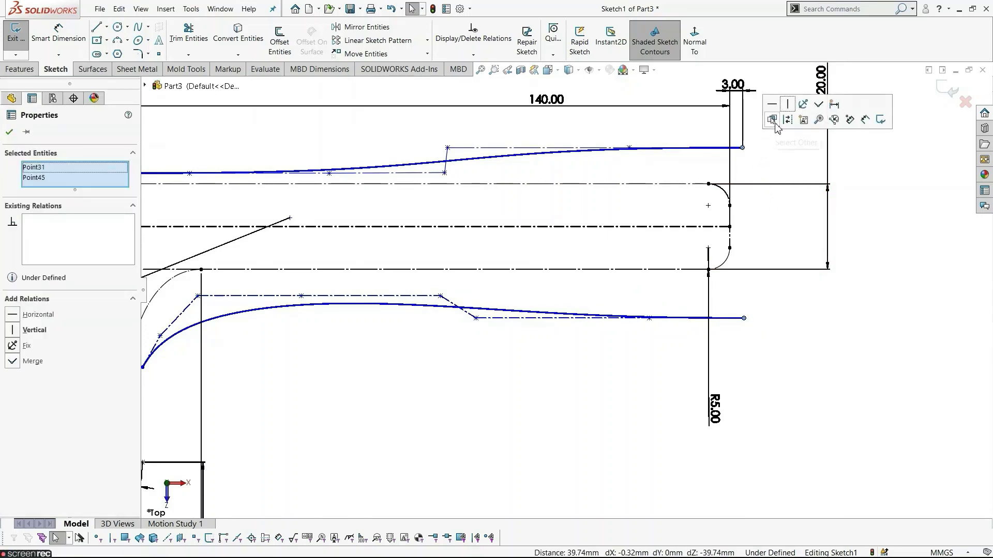
click(787, 105)
click(801, 311)
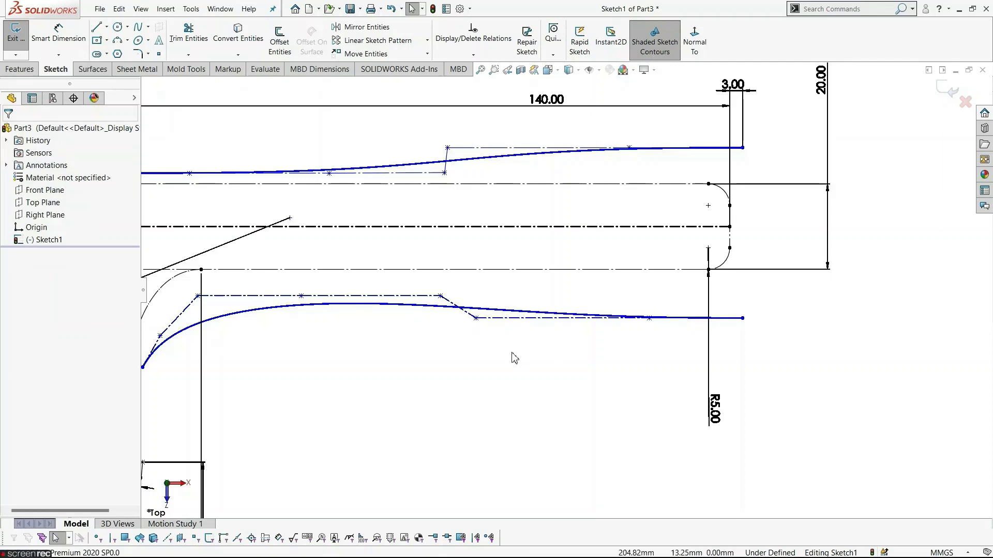
scroll(514, 357, up, 3)
scroll(324, 324, down, 2)
scroll(600, 318, down, 2)
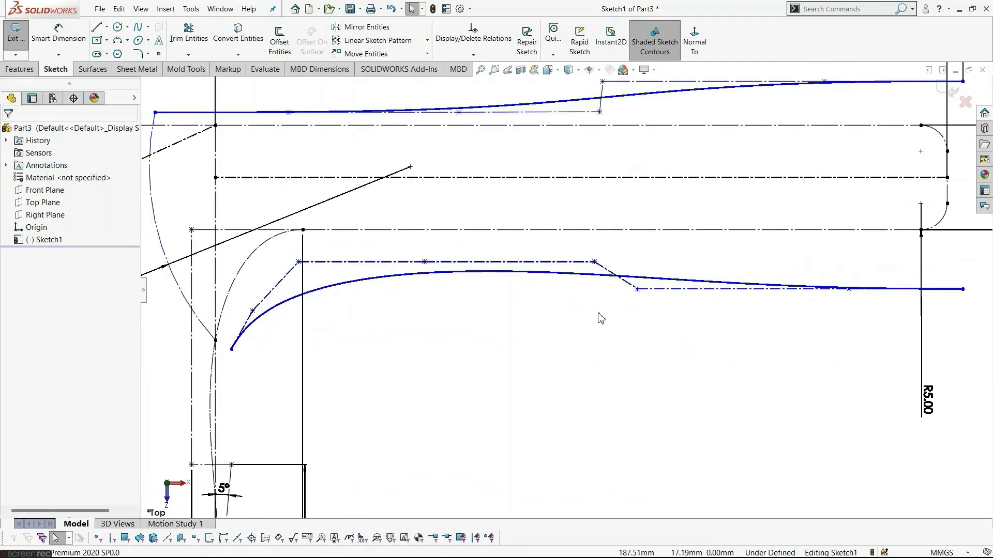
Step: Make the lower spline's long upper control-polygon leg horizontal
click(388, 262)
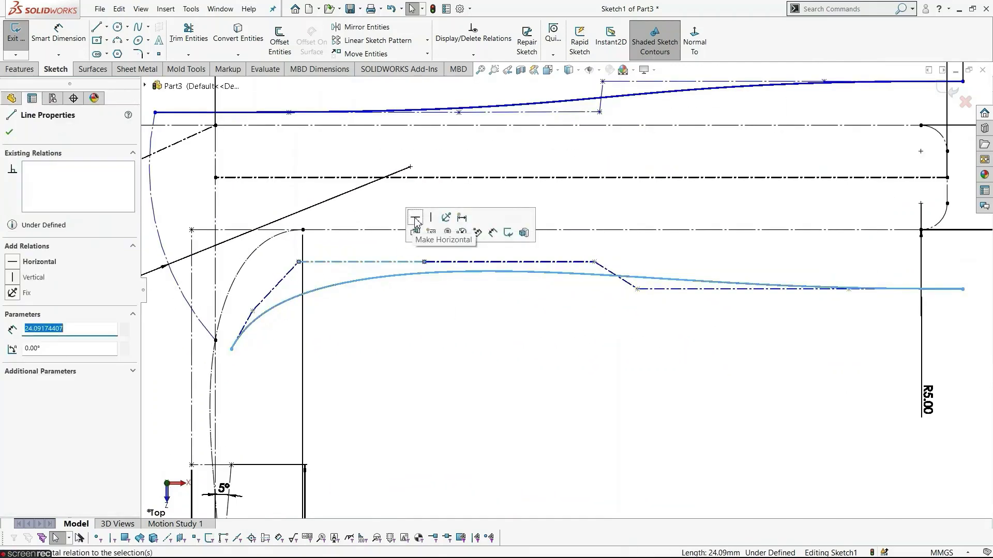
click(455, 318)
click(494, 263)
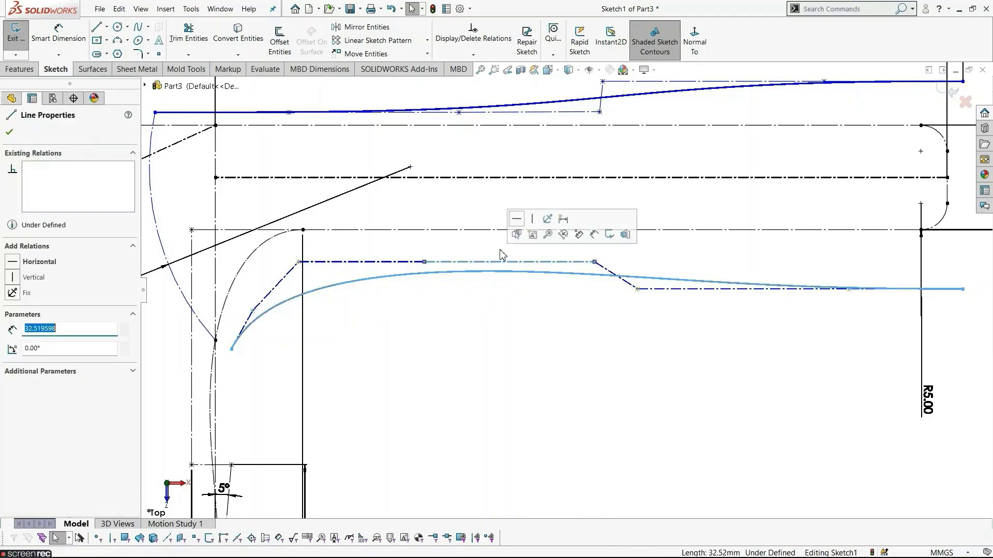
click(517, 222)
click(728, 329)
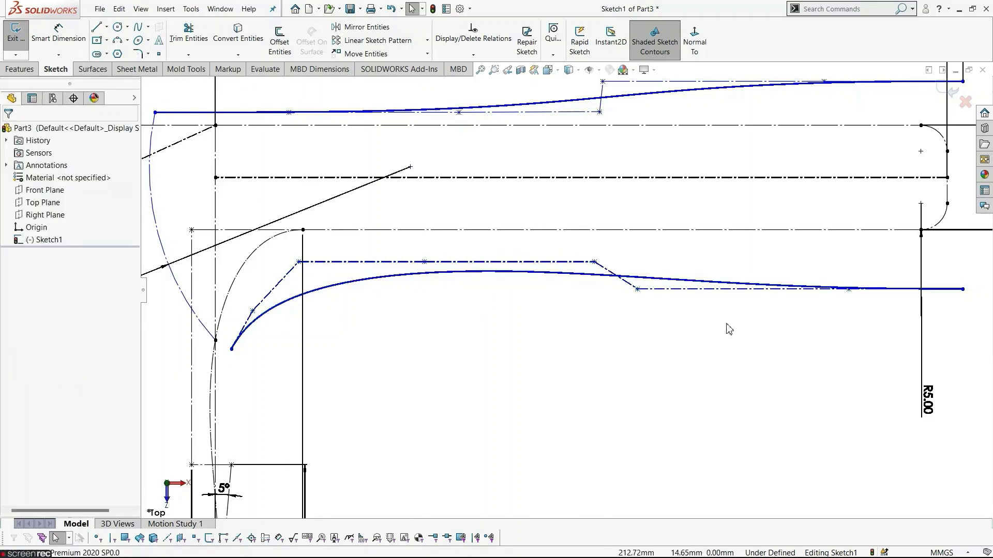
Step: Make the remaining control-polygon legs horizontal after pulling a vertex down
click(719, 289)
click(743, 242)
click(795, 362)
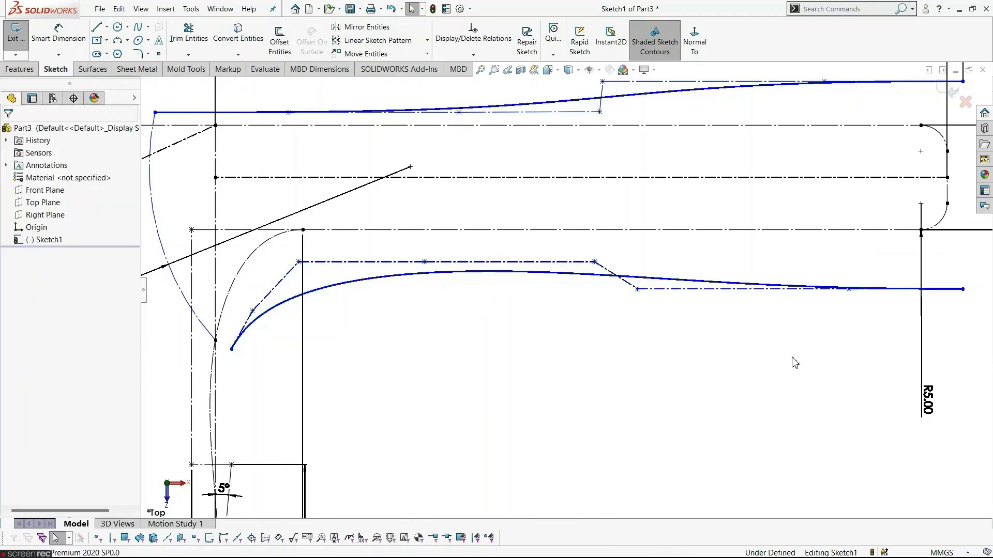
drag(849, 291, 845, 318)
click(862, 319)
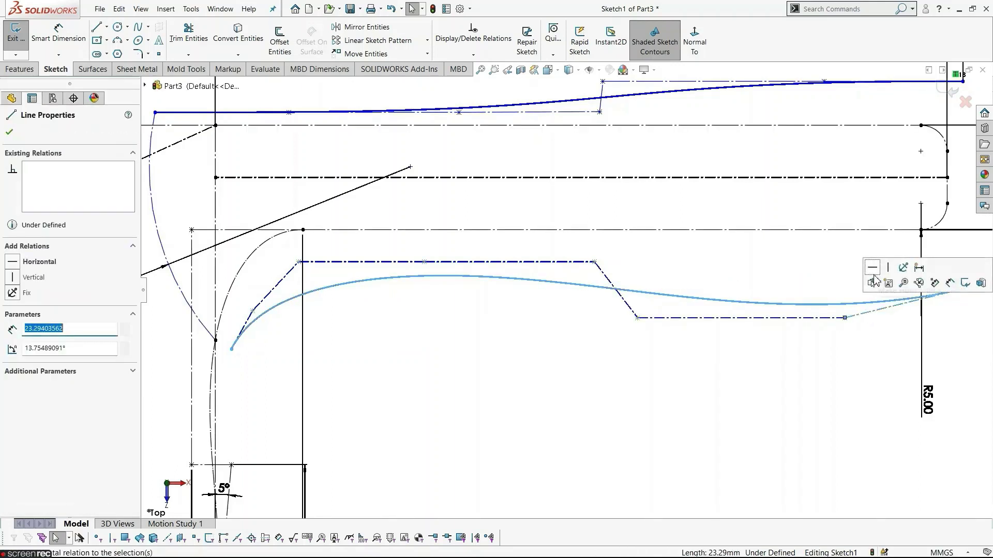
click(900, 282)
click(856, 371)
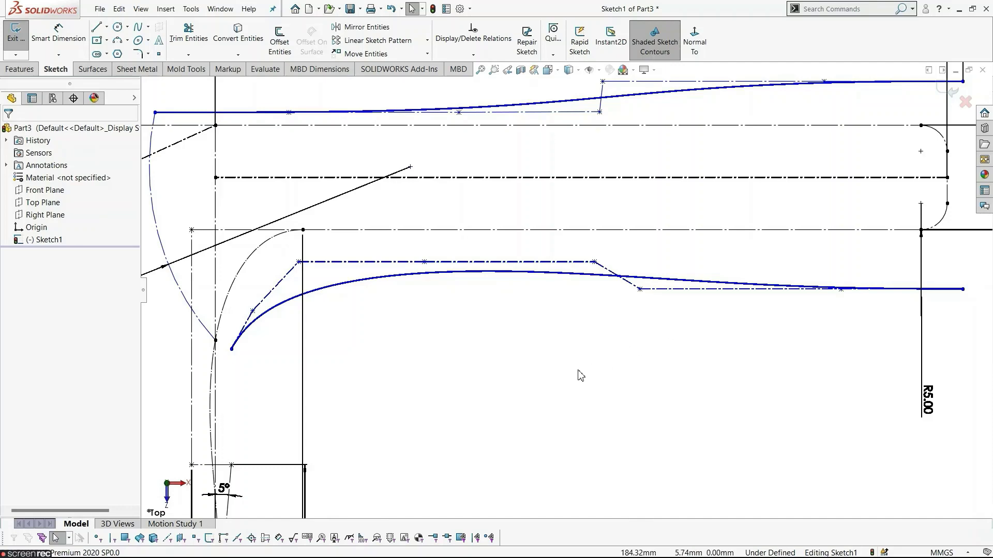
scroll(580, 375, up, 3)
Step: Make the lower spline's diagonal control-polygon leg vertical
scroll(604, 266, down, 3)
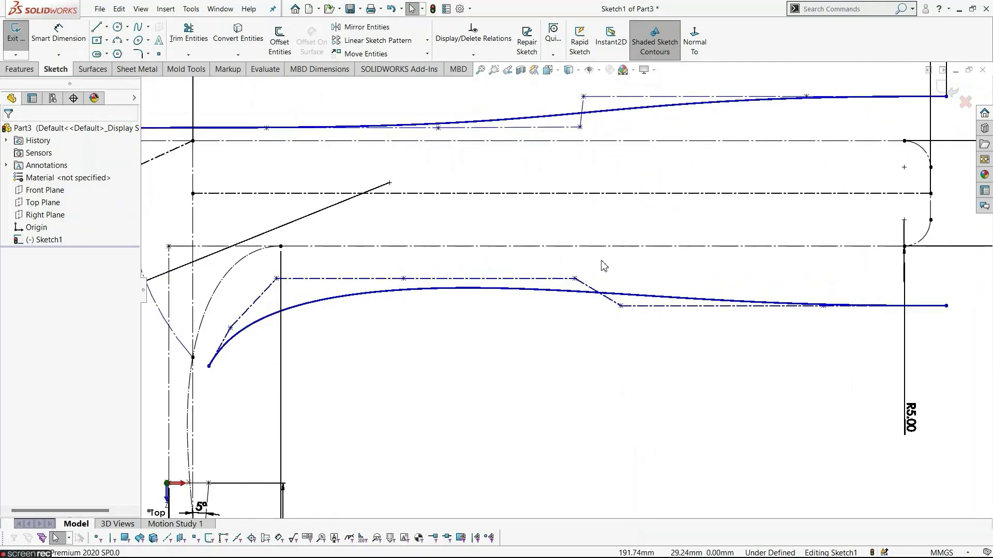
click(590, 287)
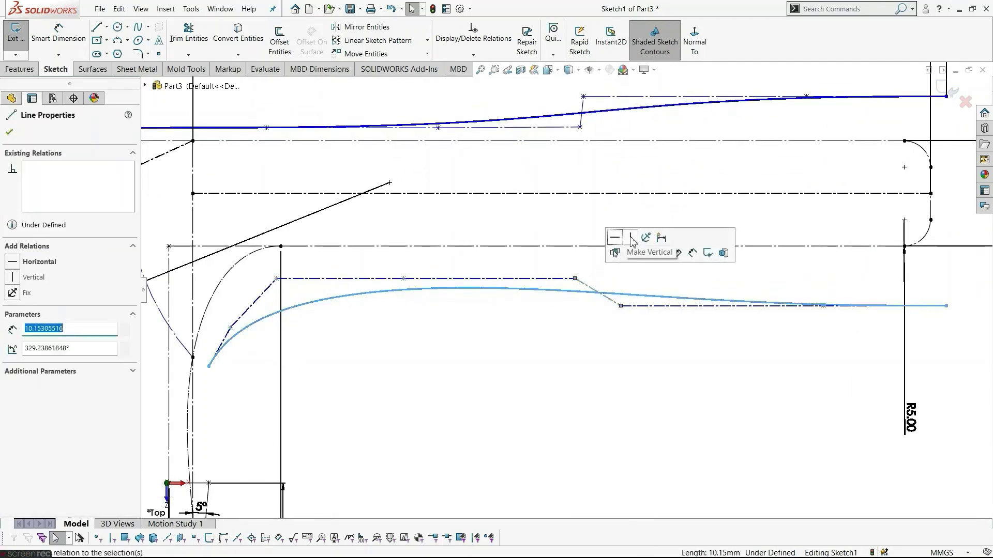
click(634, 241)
click(632, 343)
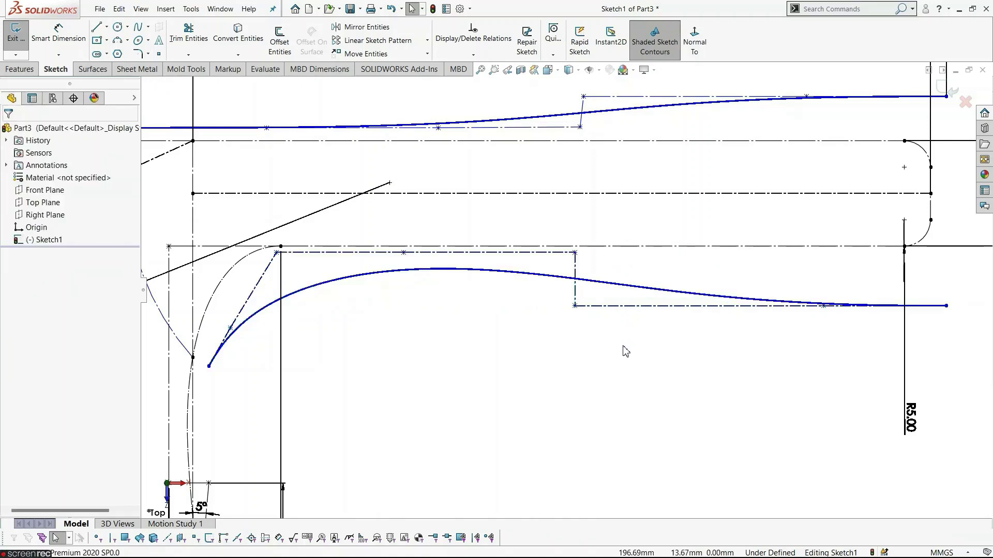
Step: Move the step vertex right, raise the right end, and lift a vertex onto the reference line
drag(575, 253, 647, 264)
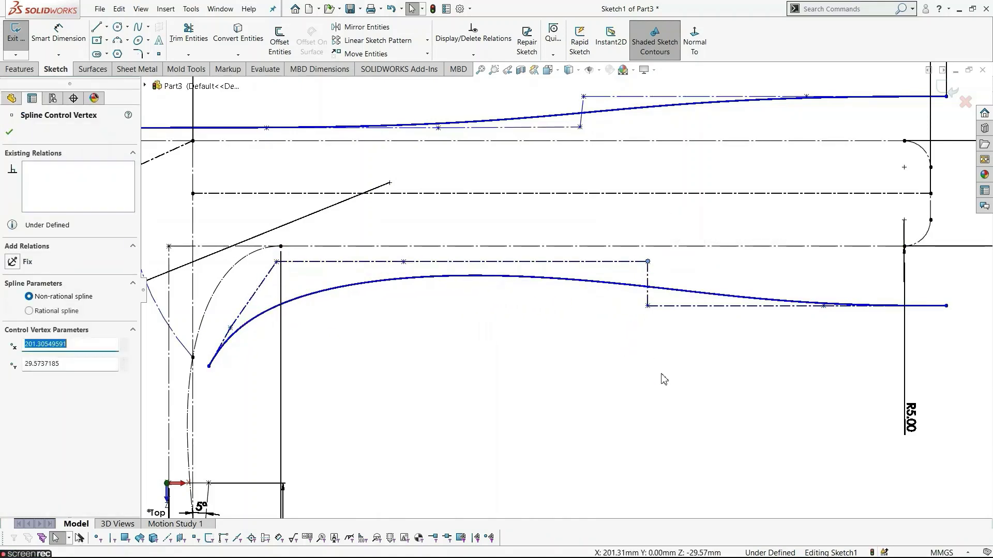
click(661, 377)
drag(948, 309, 940, 280)
click(940, 335)
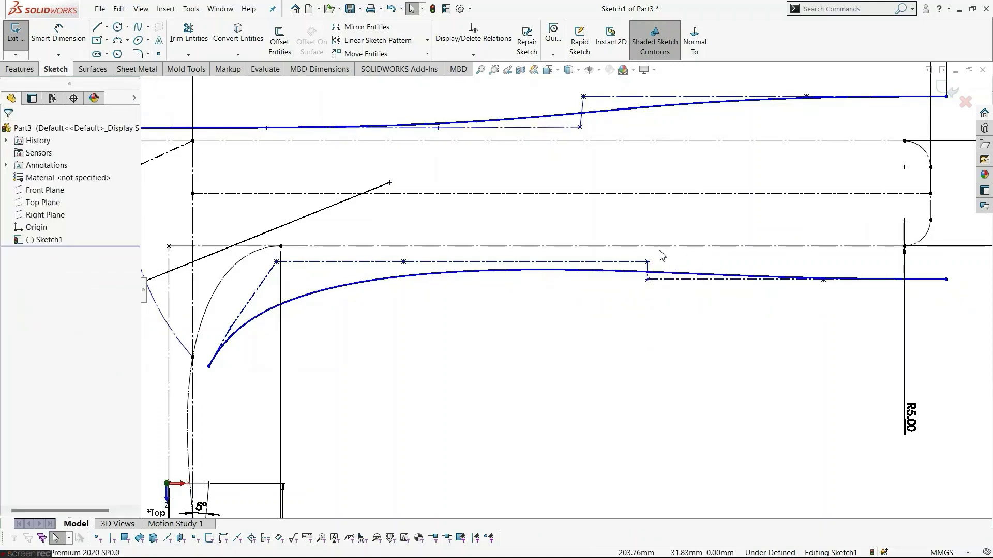
drag(648, 262, 648, 247)
click(619, 343)
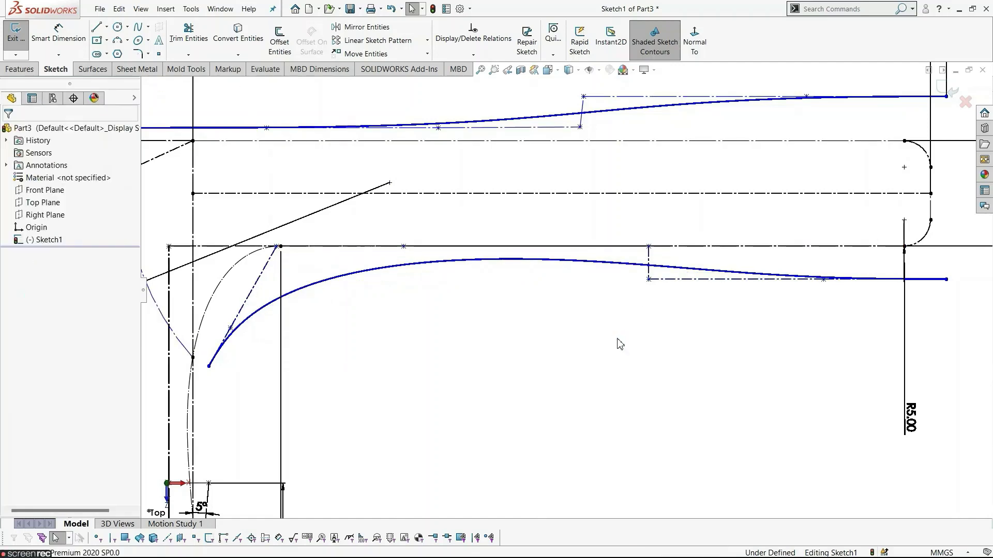
scroll(658, 365, up, 3)
scroll(782, 307, down, 2)
scroll(781, 307, down, 1)
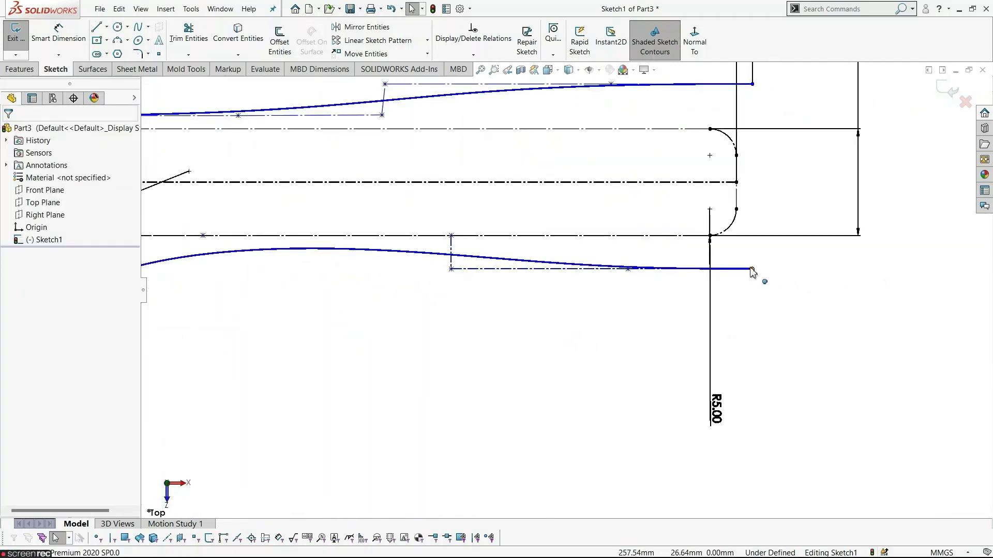
scroll(574, 346, up, 2)
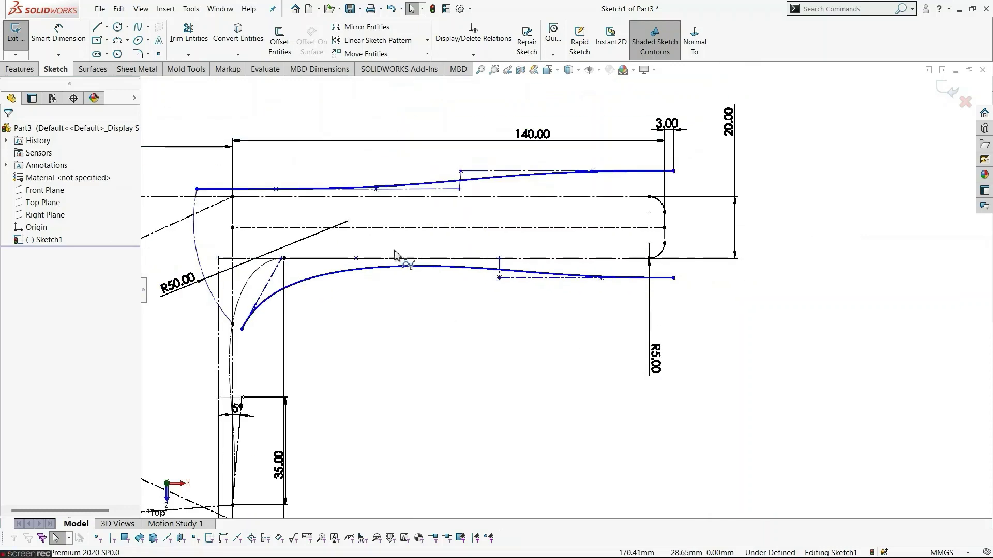
scroll(490, 188, down, 4)
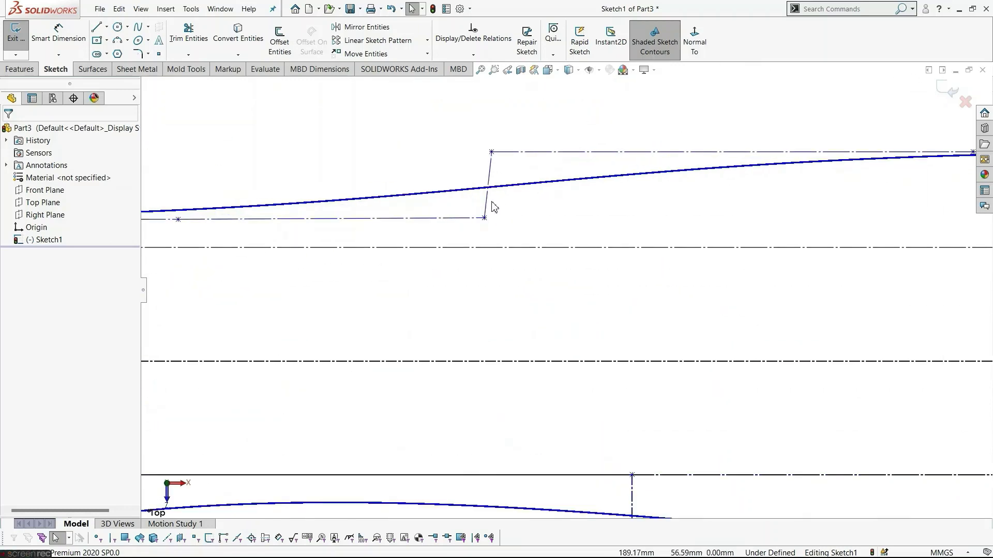
Step: Check the upper spline's step leg and nudge a lower spline control vertex
click(492, 205)
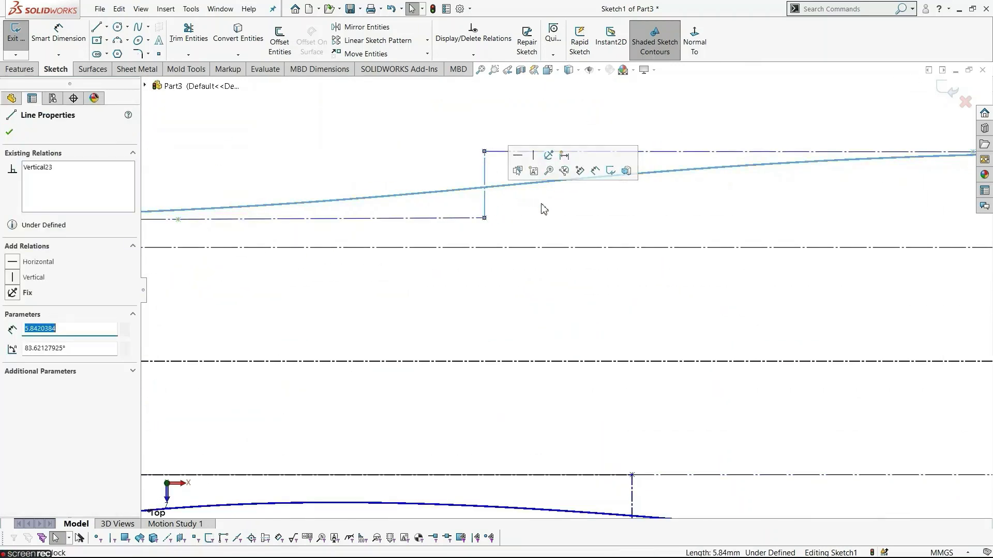
key(Escape)
scroll(571, 331, up, 5)
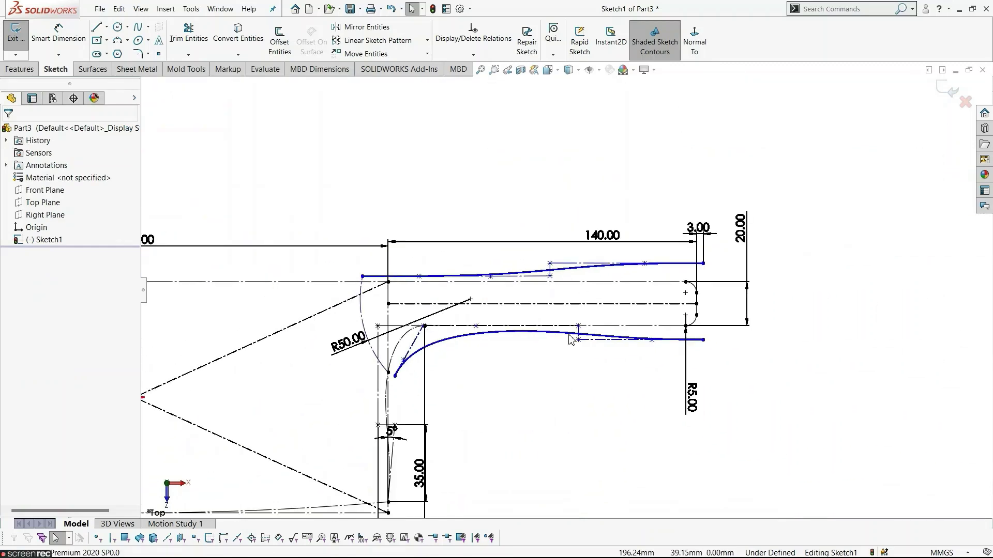
scroll(571, 340, down, 2)
scroll(356, 400, down, 3)
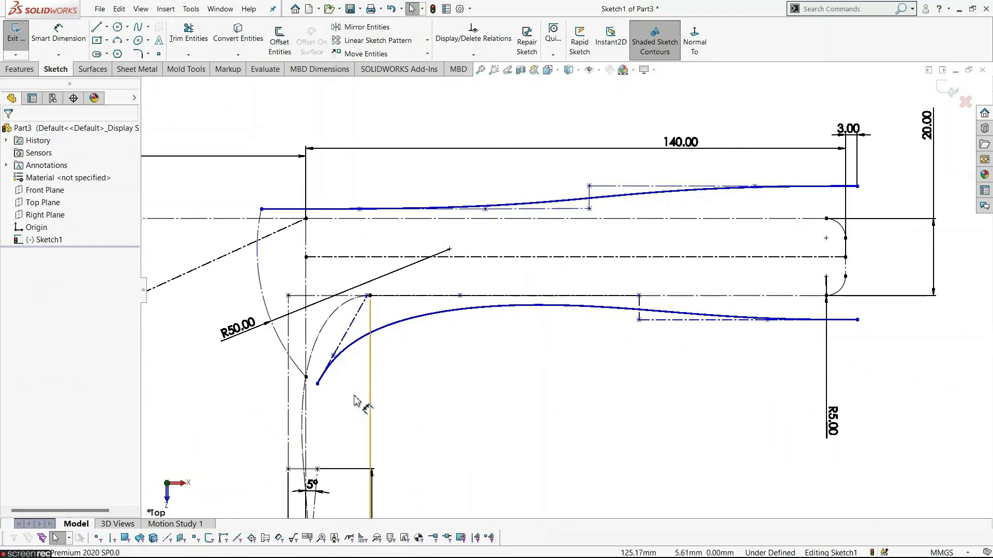
drag(340, 345, 333, 333)
Step: Make the lower spline's first control-polygon leg collinear with its diagonal guide line
click(405, 376)
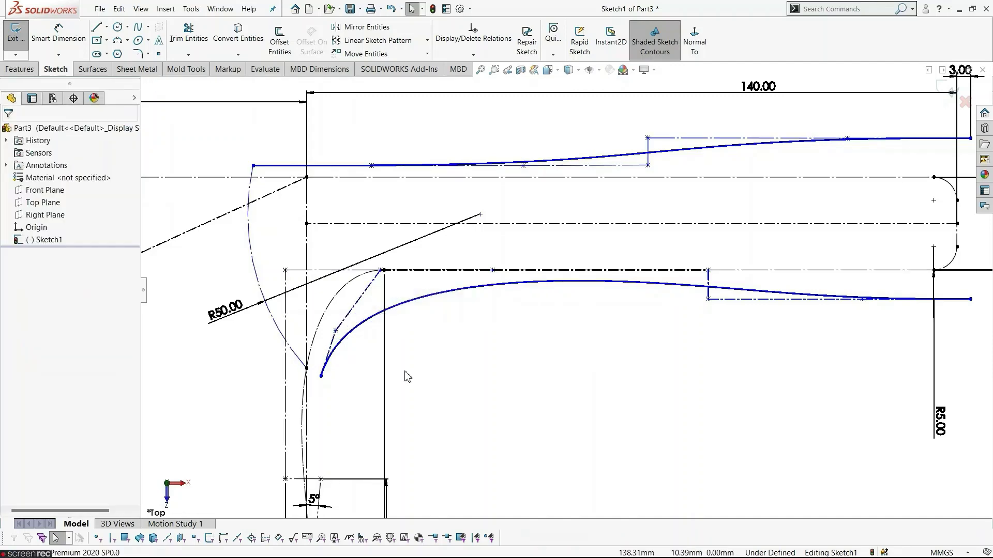
scroll(370, 362, down, 4)
click(370, 272)
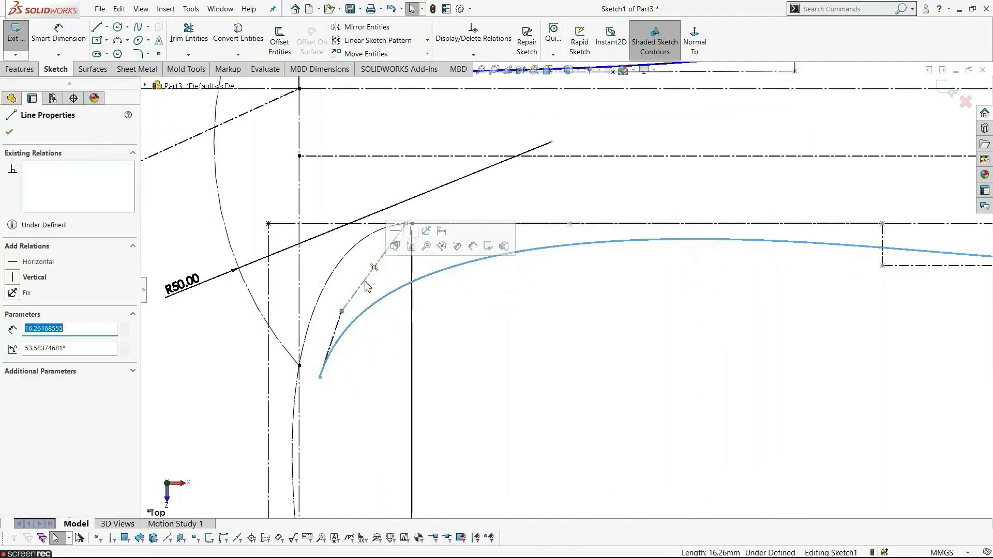
ctrl+click(369, 308)
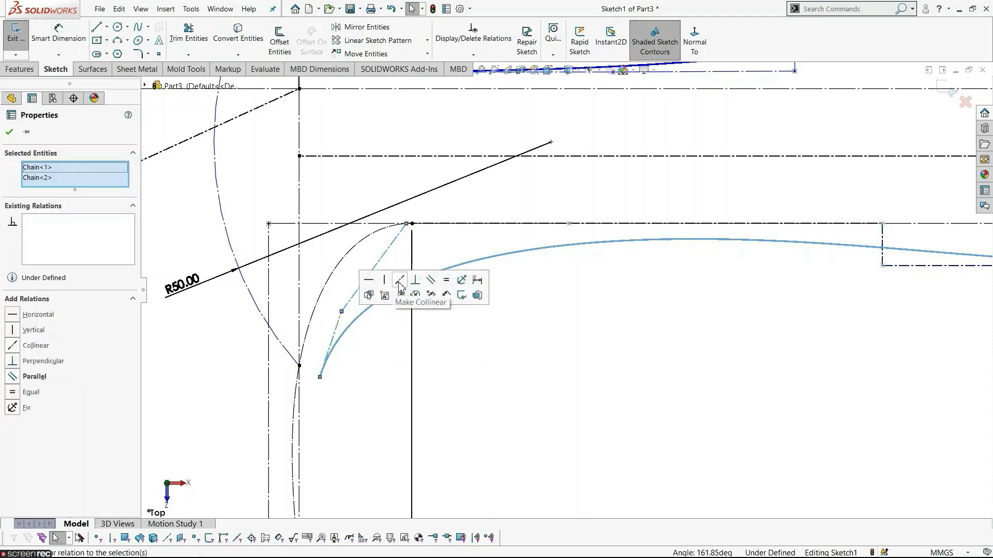
click(391, 288)
click(379, 389)
Step: Drag the spline's start onto the corner vertex where the dashed curves meet
ctrl+middle_drag(356, 386, 424, 359)
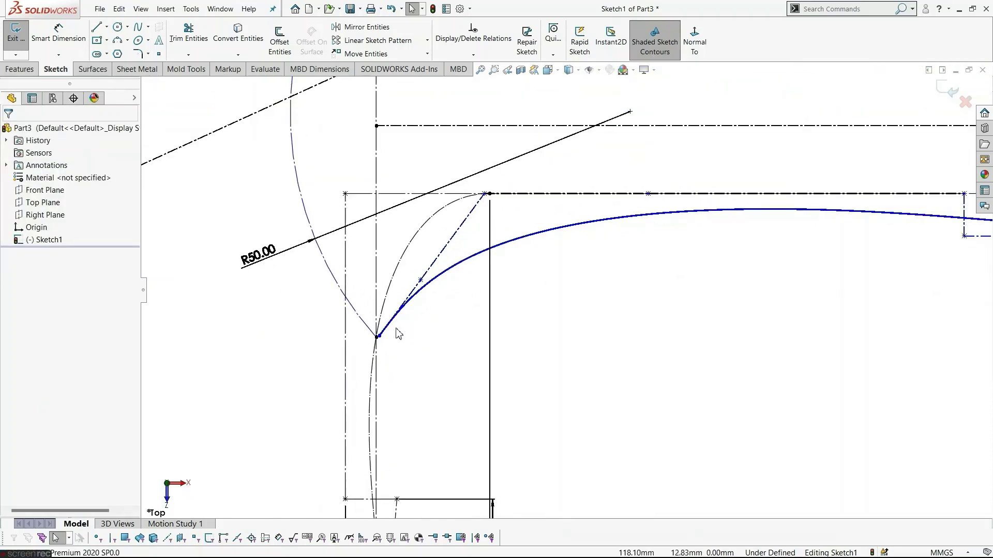
scroll(398, 334, down, 3)
mouse_move(416, 328)
mouse_down()
mouse_move(395, 345)
mouse_move(412, 336)
mouse_up()
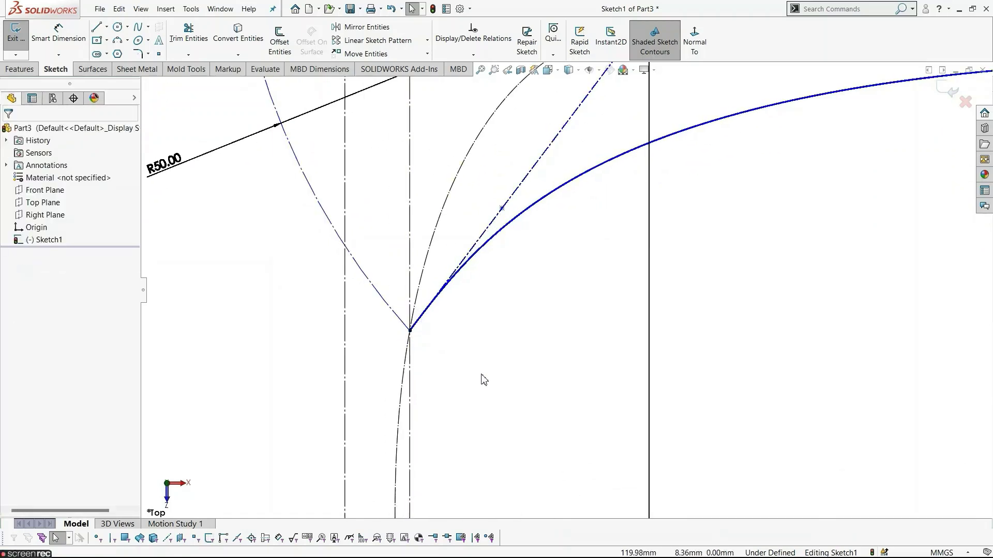
scroll(571, 379, up, 6)
scroll(667, 320, up, 2)
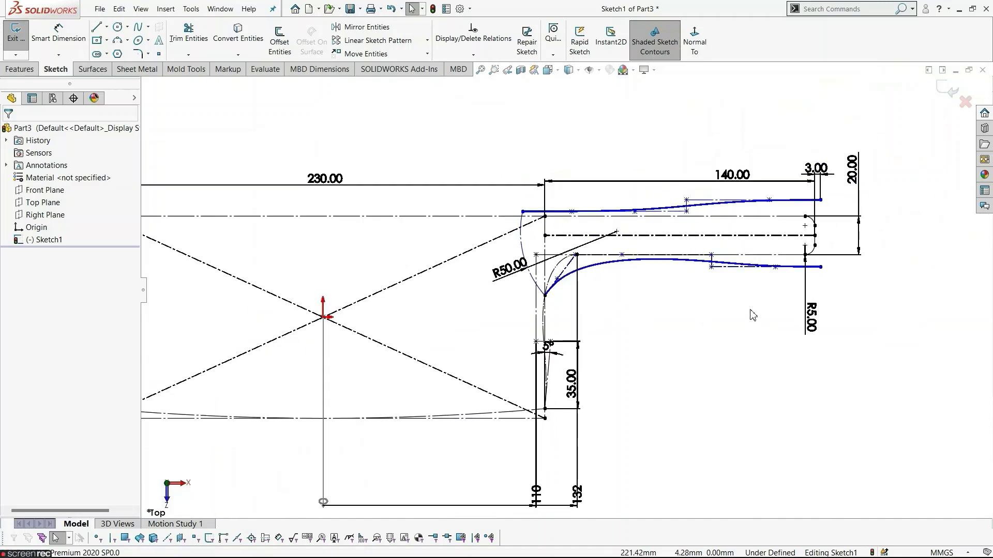
scroll(752, 312, down, 2)
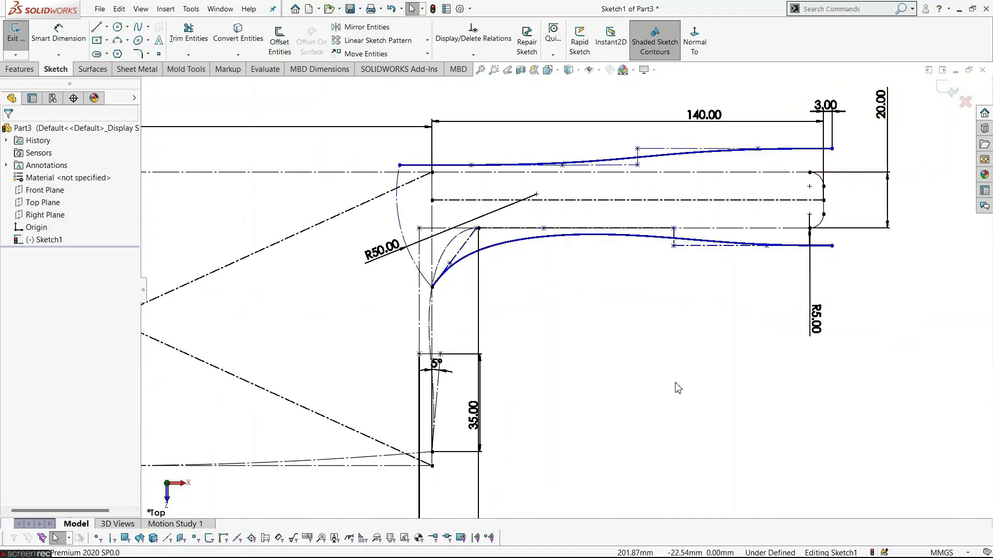
scroll(569, 292, up, 1)
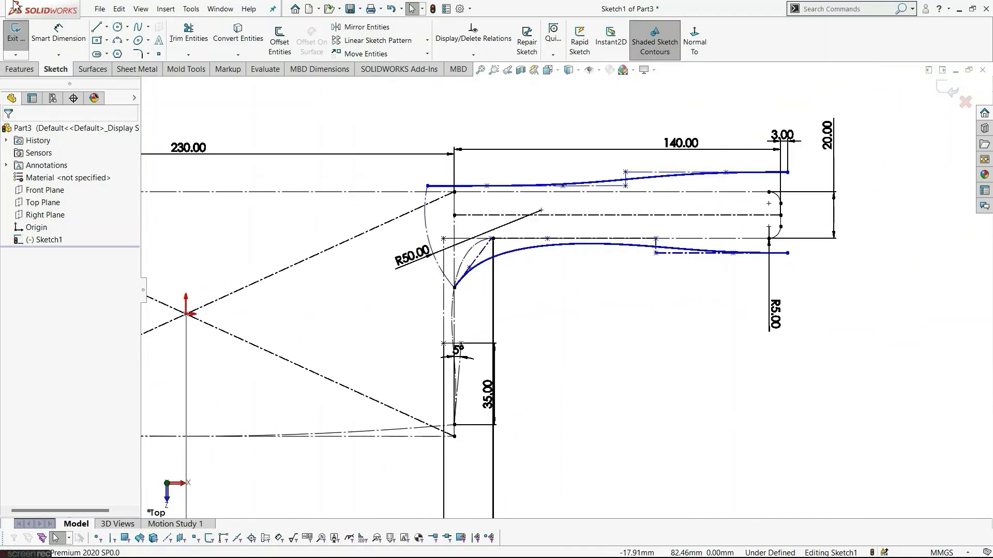
Step: Add vertical ordinate dimensions from the centreline: 18.42 at the spline end, 12.61 at the step vertex
click(60, 57)
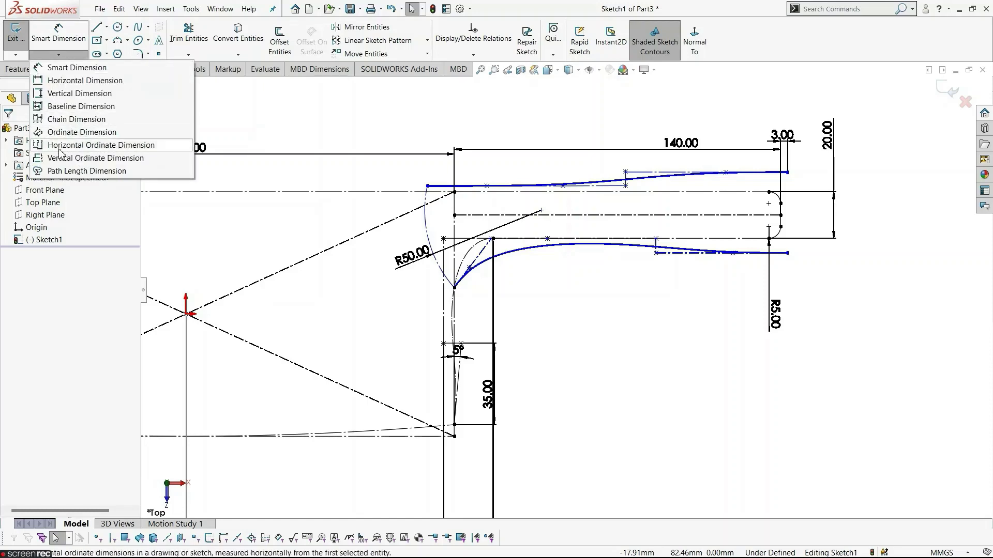
click(73, 158)
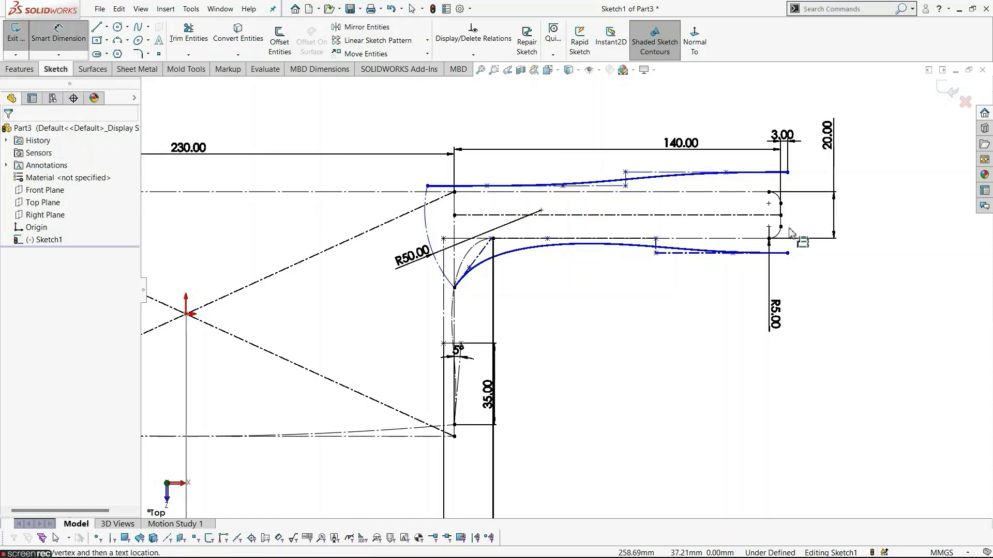
click(723, 215)
click(914, 227)
scroll(833, 305, down, 1)
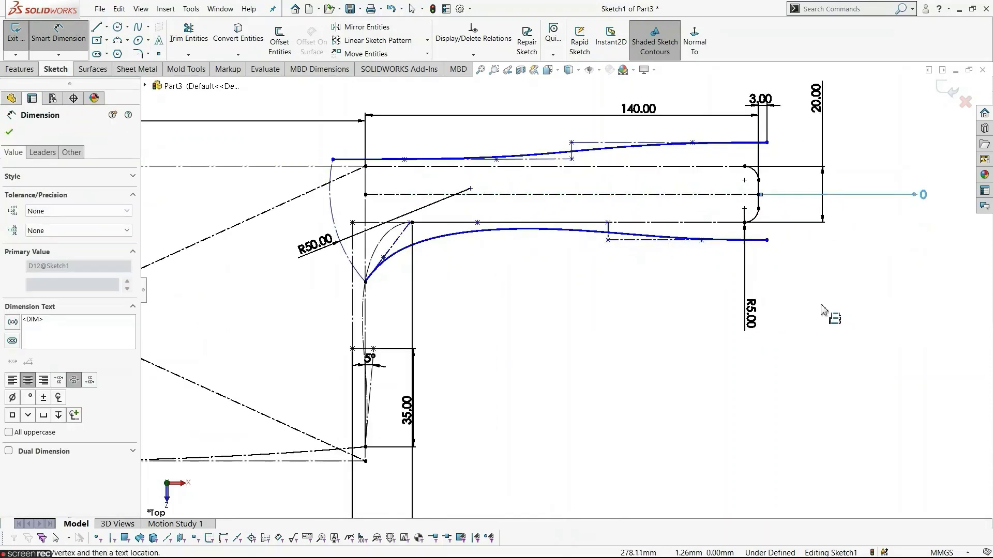
click(768, 146)
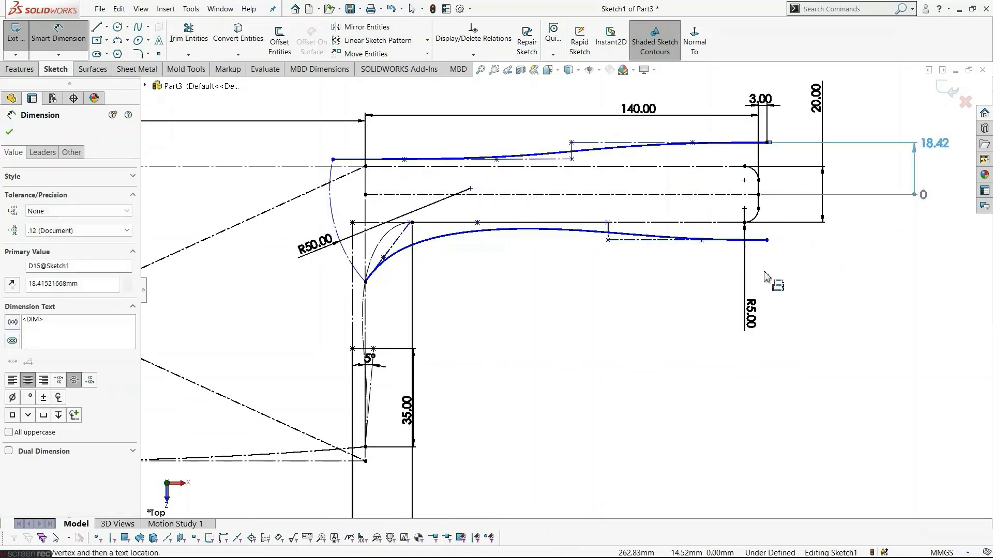
scroll(650, 155, down, 2)
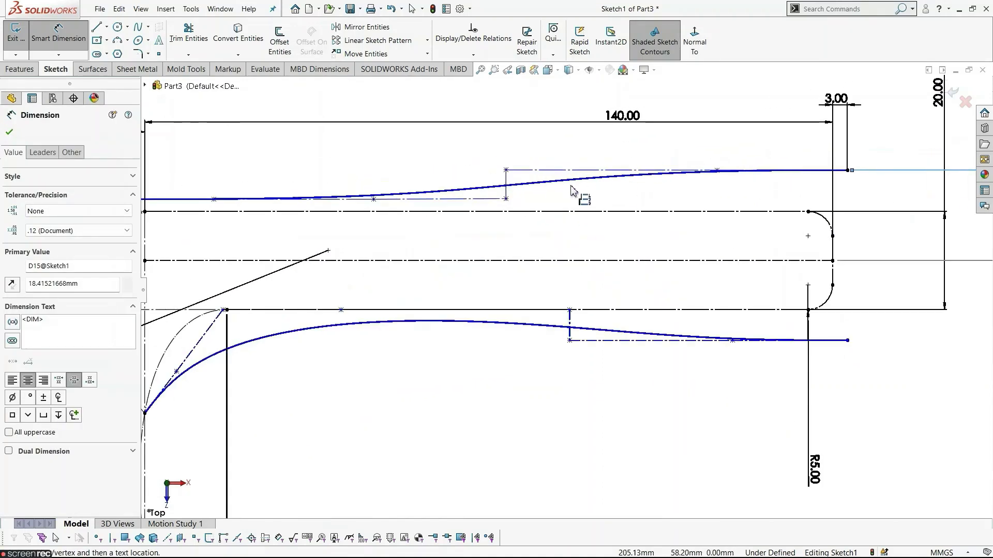
click(506, 199)
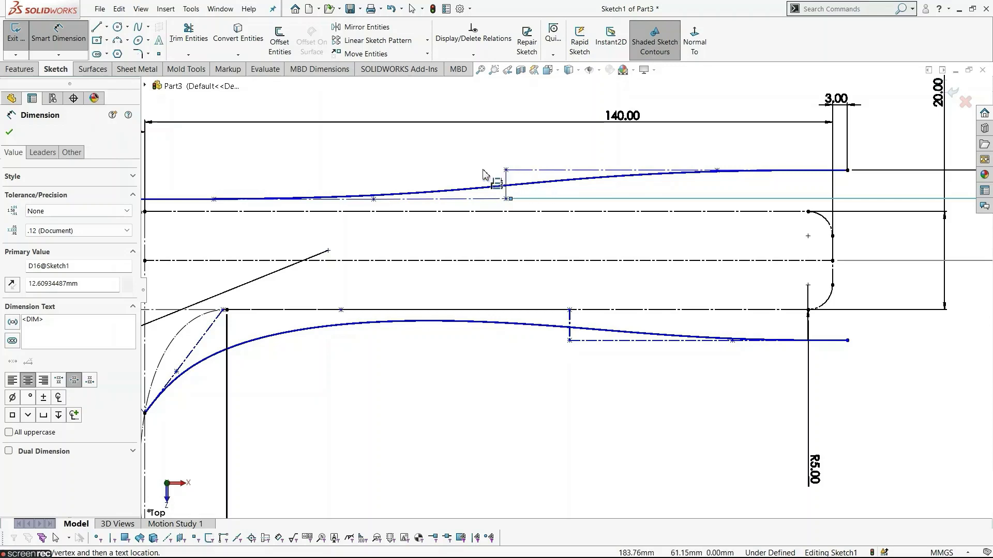
scroll(608, 251, up, 2)
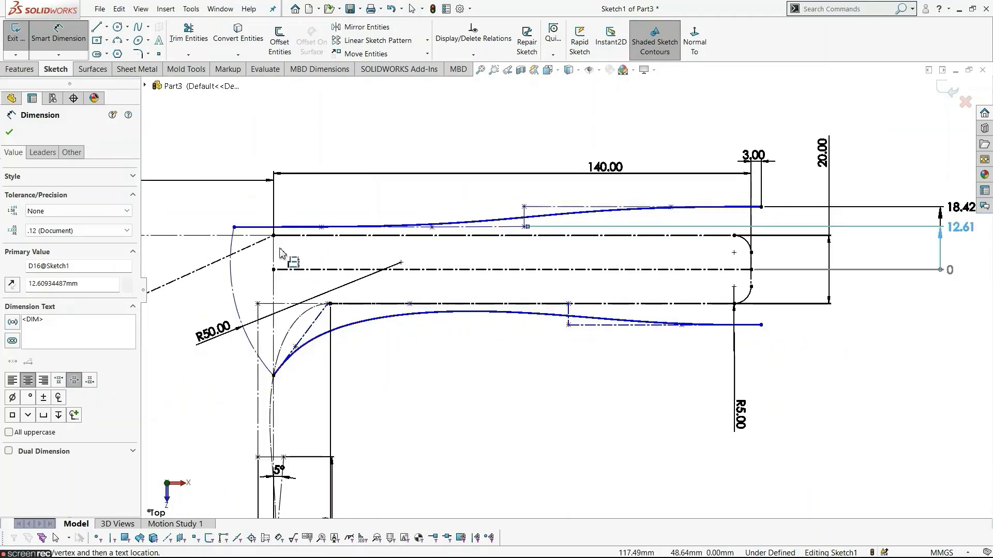
scroll(525, 367, up, 2)
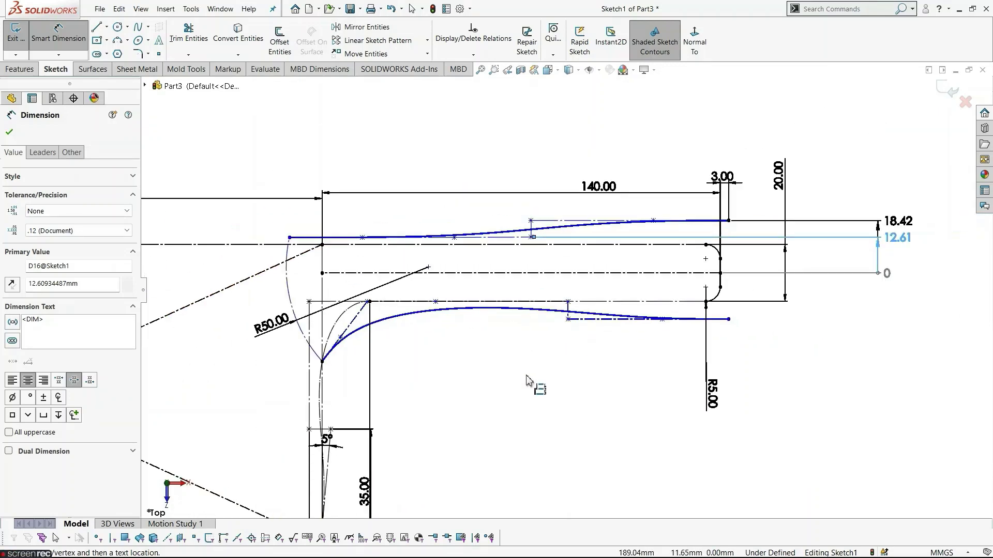
key(Escape)
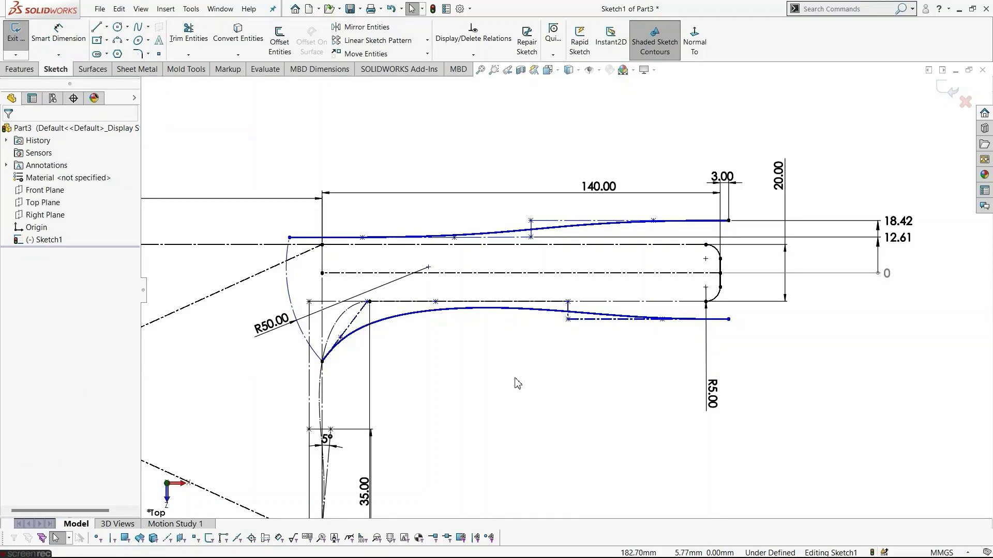
scroll(517, 383, up, 2)
Step: Dimension the upper spline's points horizontally from the vertical line: 11.54, 14.05, 46.59, 73.52, 116.49
click(59, 54)
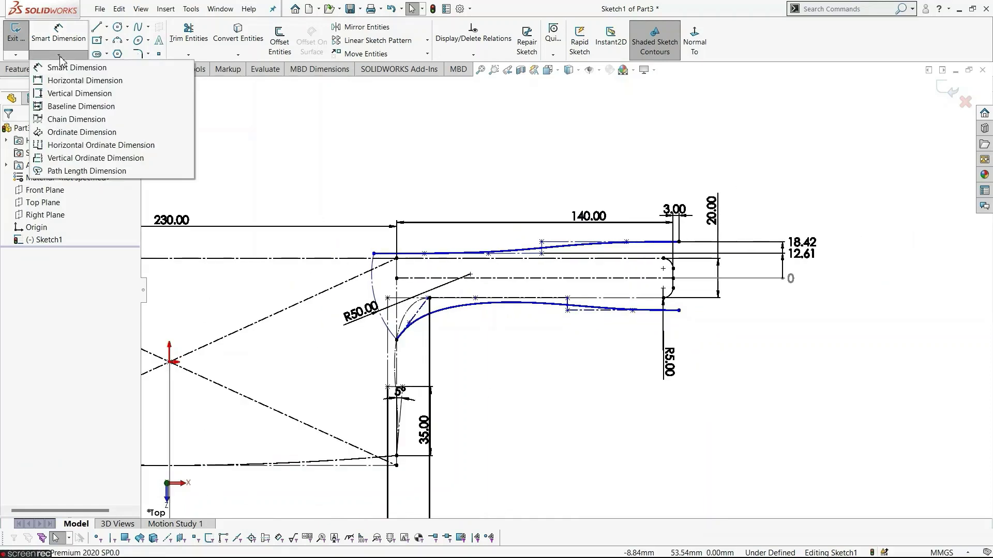
click(84, 150)
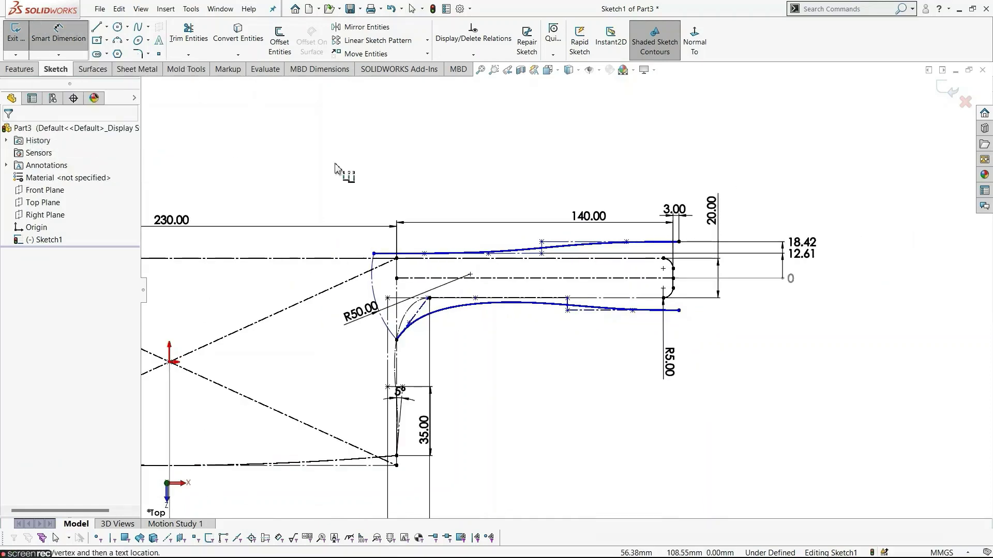
scroll(409, 289, down, 4)
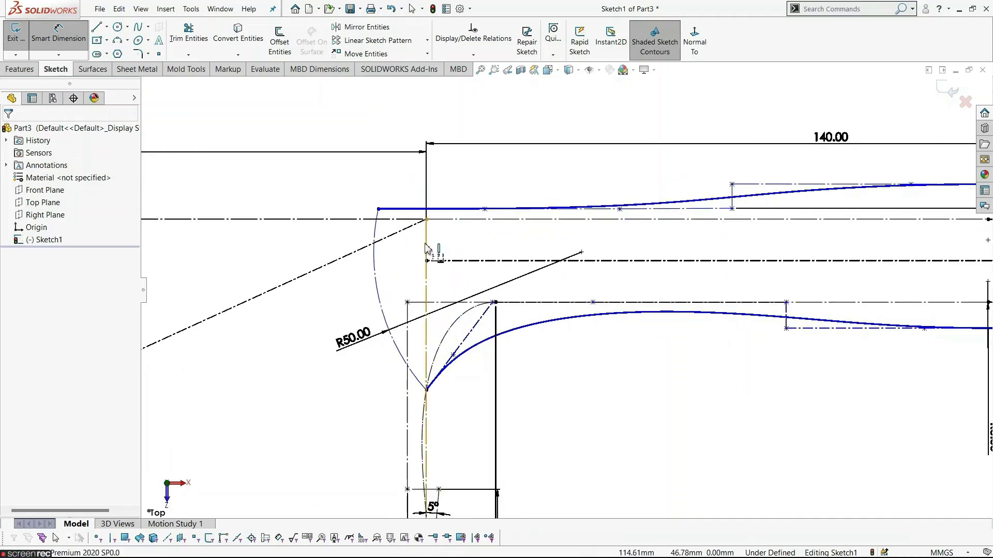
click(426, 250)
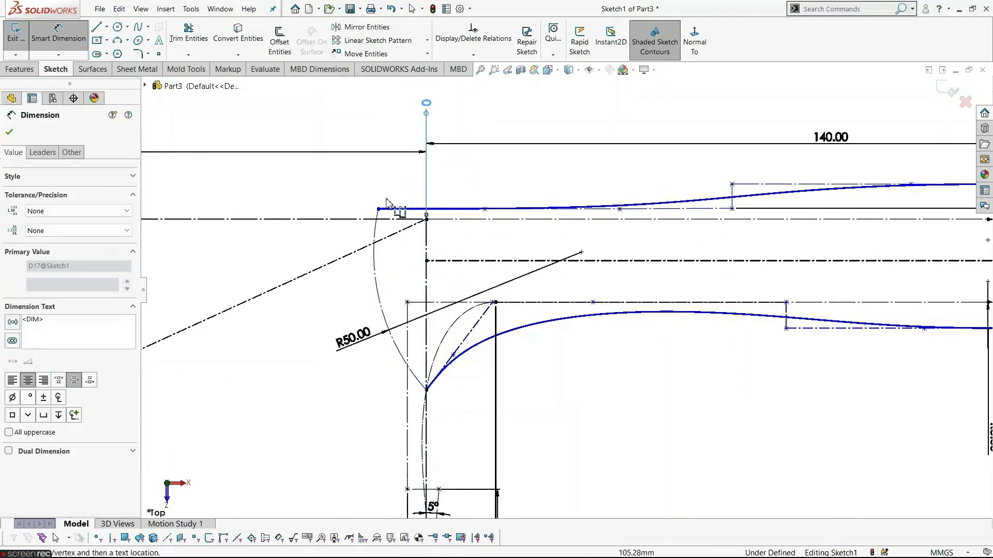
click(379, 210)
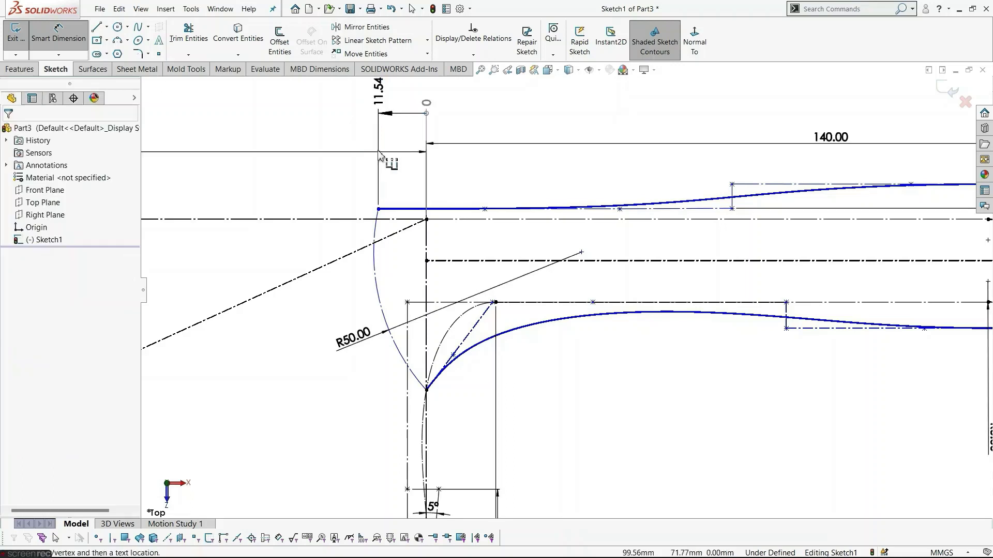
click(484, 208)
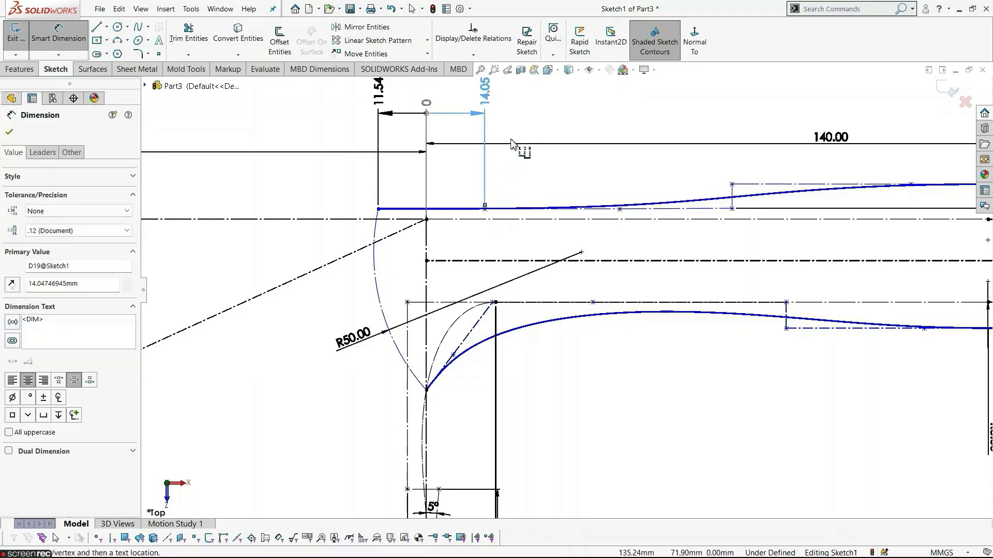
click(619, 209)
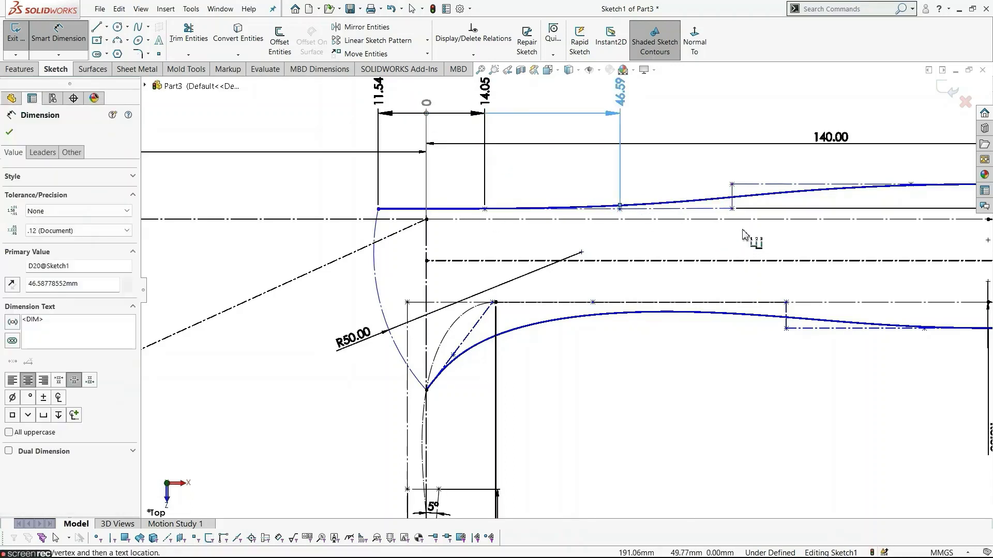
click(731, 209)
scroll(732, 284, up, 2)
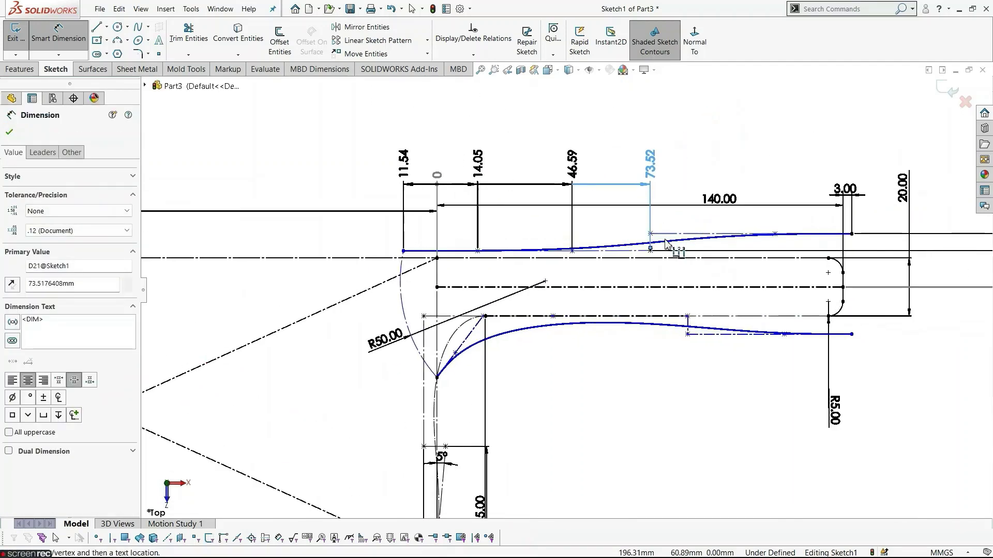
scroll(614, 282, down, 5)
scroll(614, 283, up, 3)
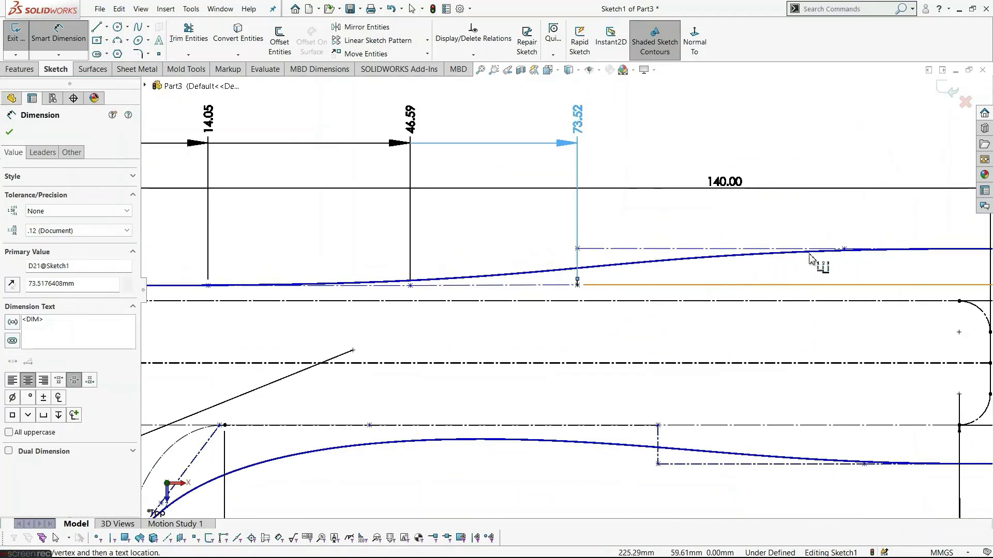
click(843, 251)
scroll(816, 288, up, 2)
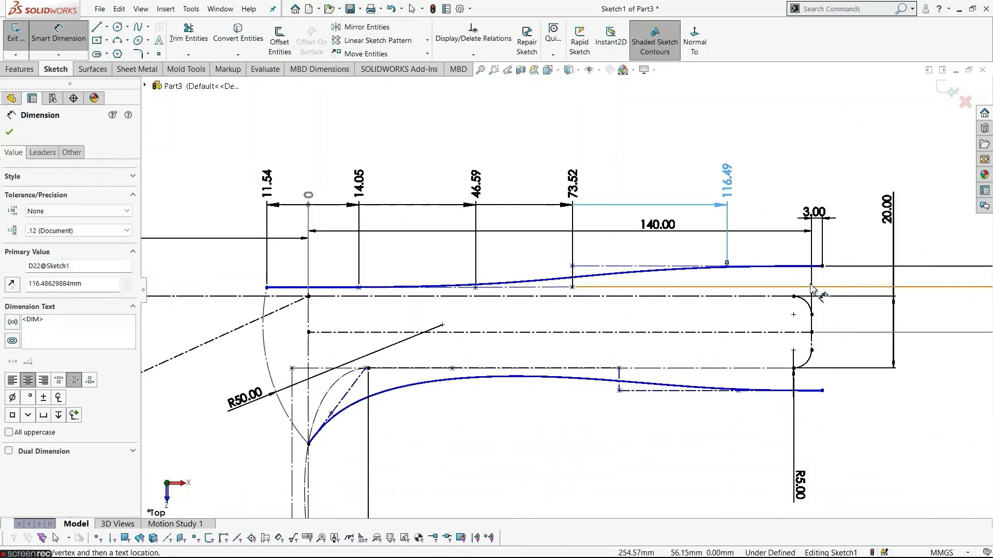
Step: End ordinate dimensioning and check the relations on the sloped and near-horizontal guide lines
key(Escape)
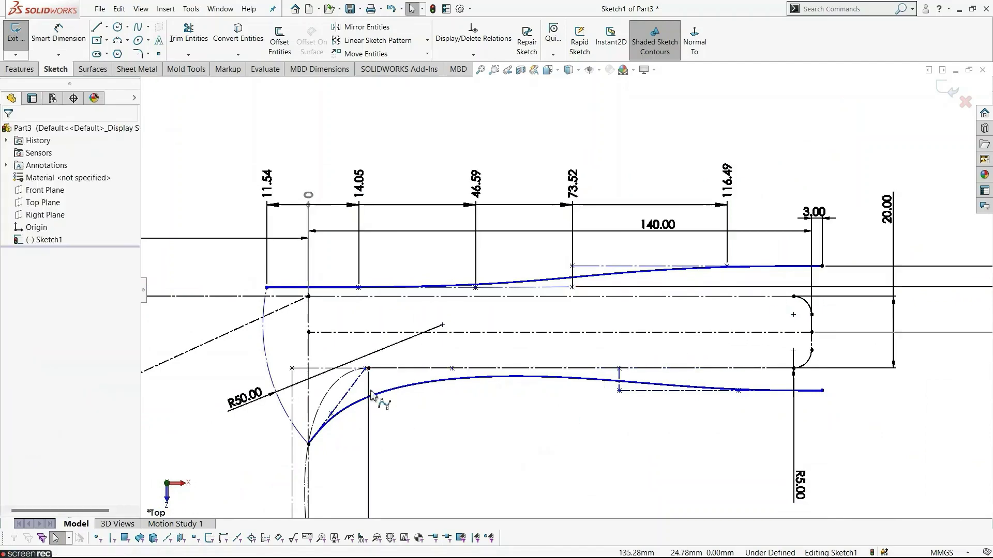
scroll(487, 277, down, 5)
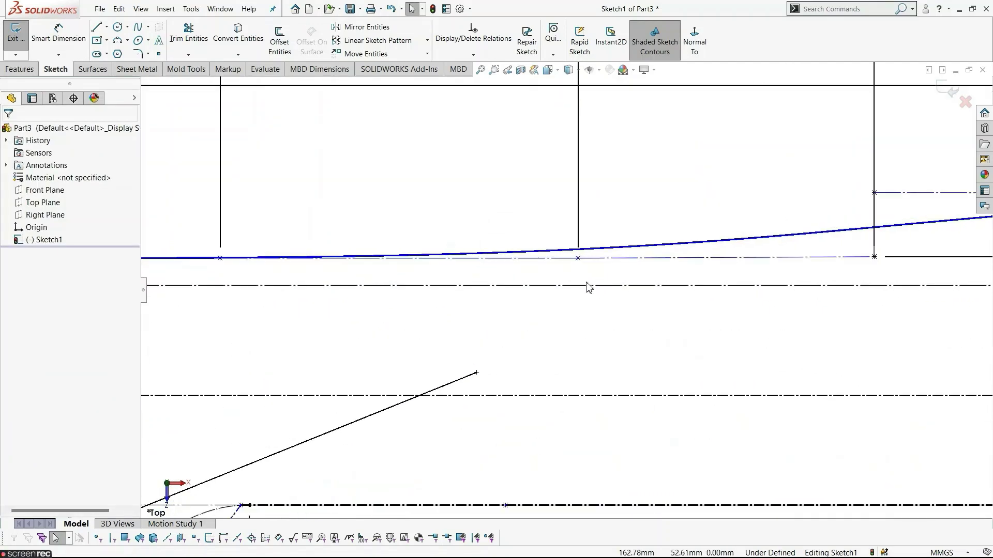
click(563, 262)
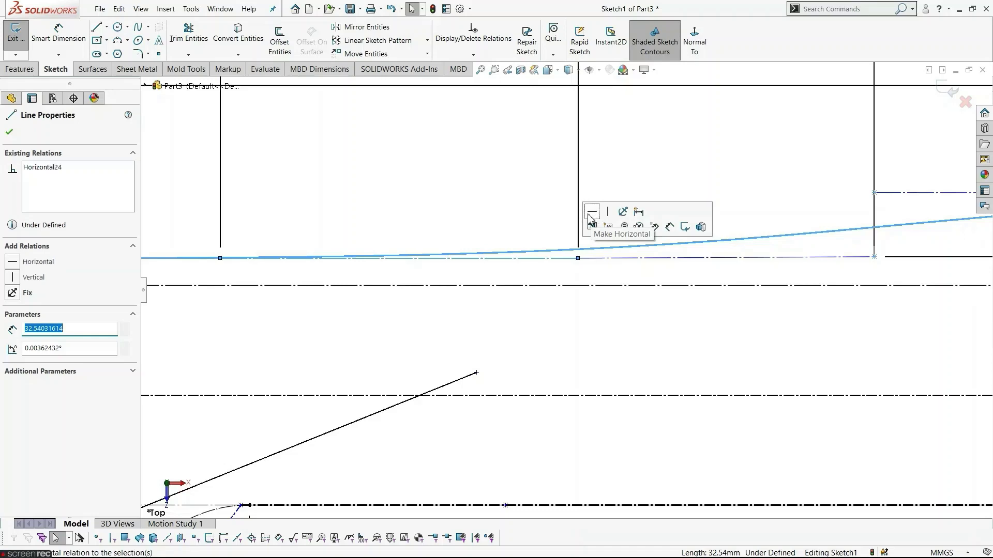
click(548, 212)
click(636, 259)
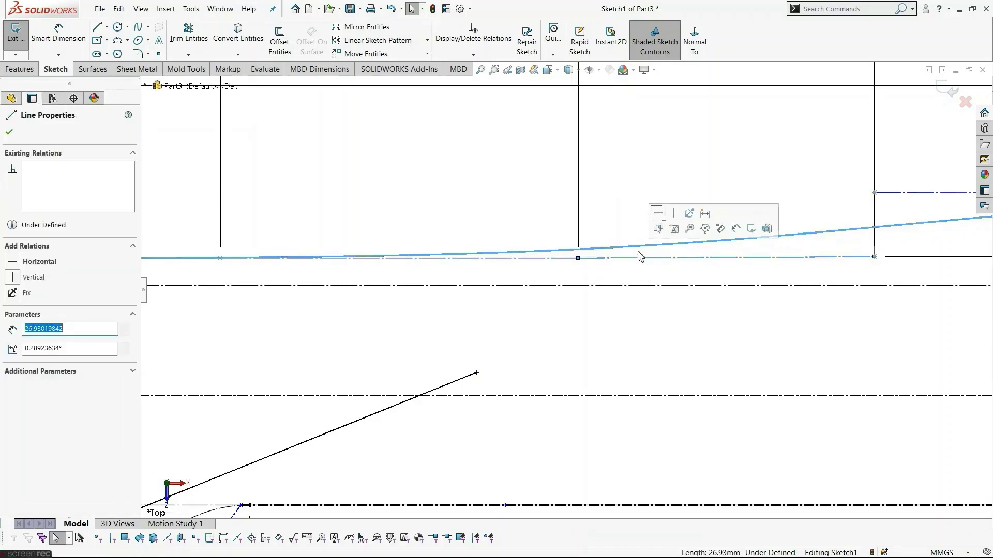
click(500, 223)
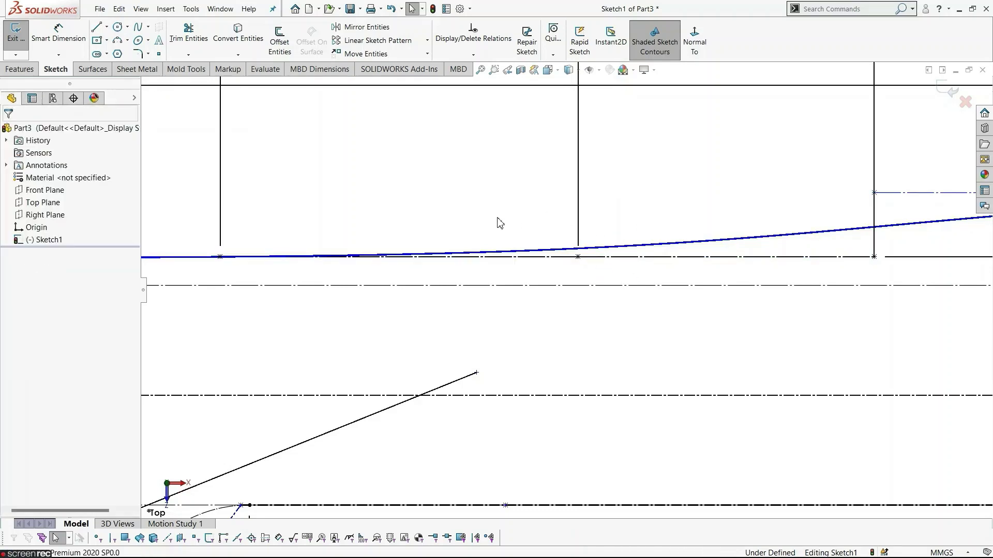
scroll(565, 288, up, 3)
Step: Inspect the horizontal construction line's properties and the top spline's right-end control leg
click(780, 235)
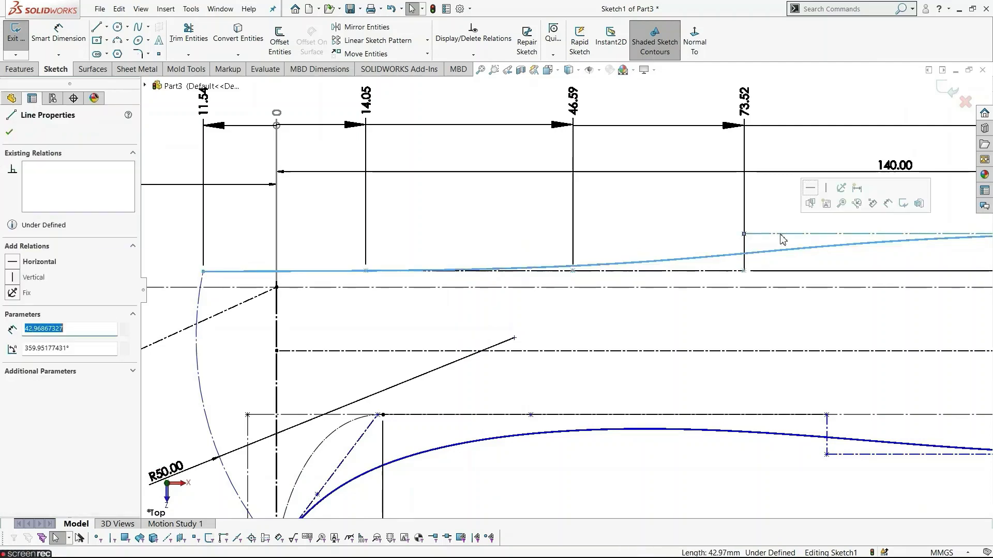
click(784, 203)
scroll(820, 266, down, 2)
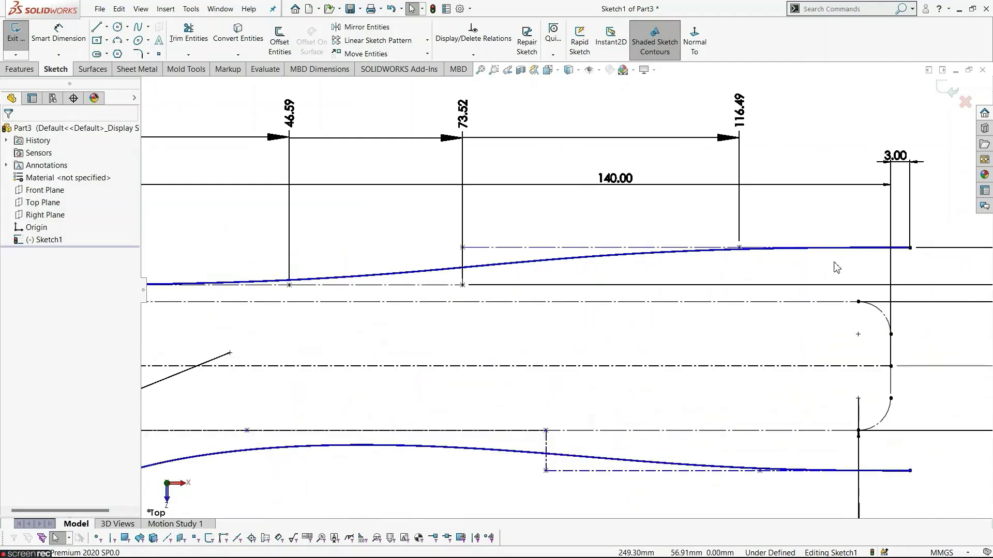
scroll(694, 270, up, 3)
click(681, 267)
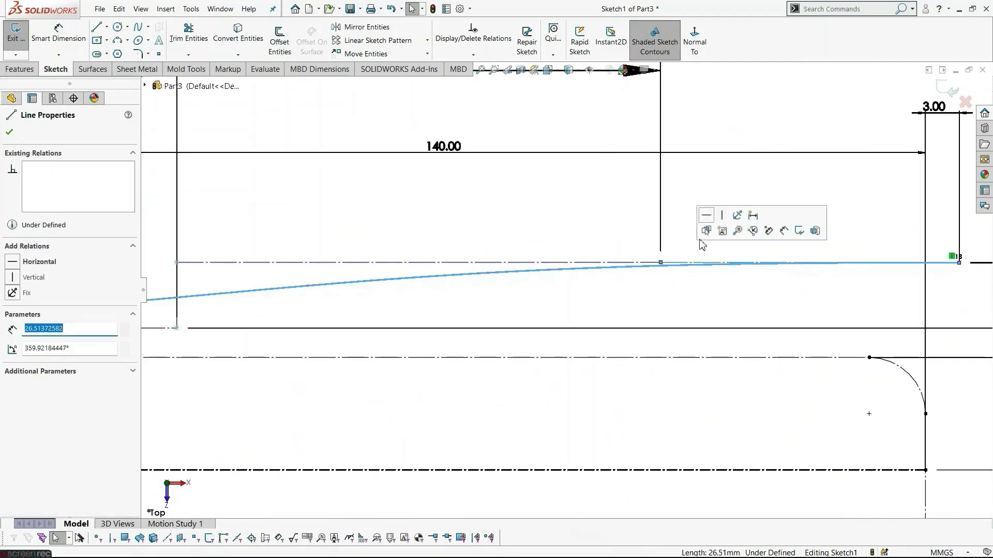
click(676, 303)
scroll(653, 328, down, 5)
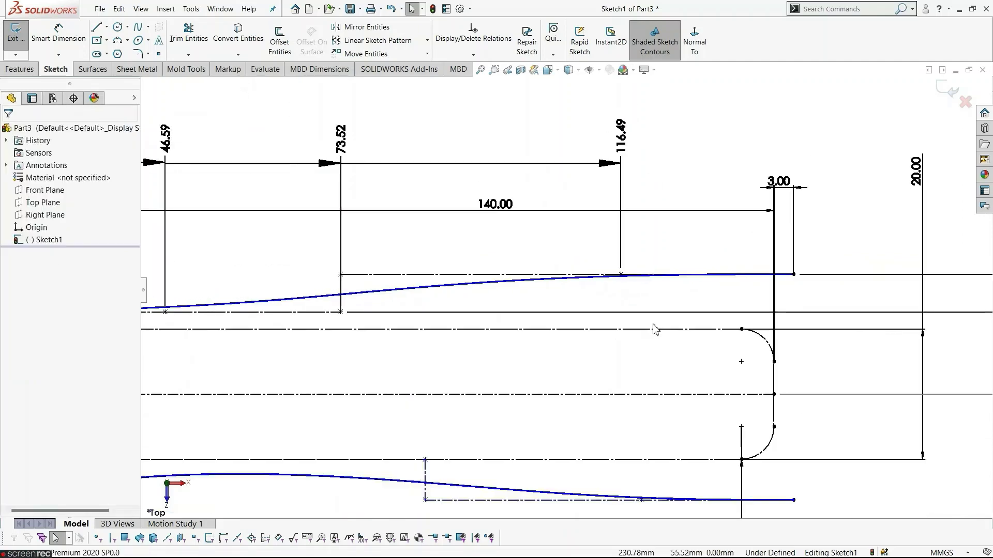
scroll(356, 307, up, 5)
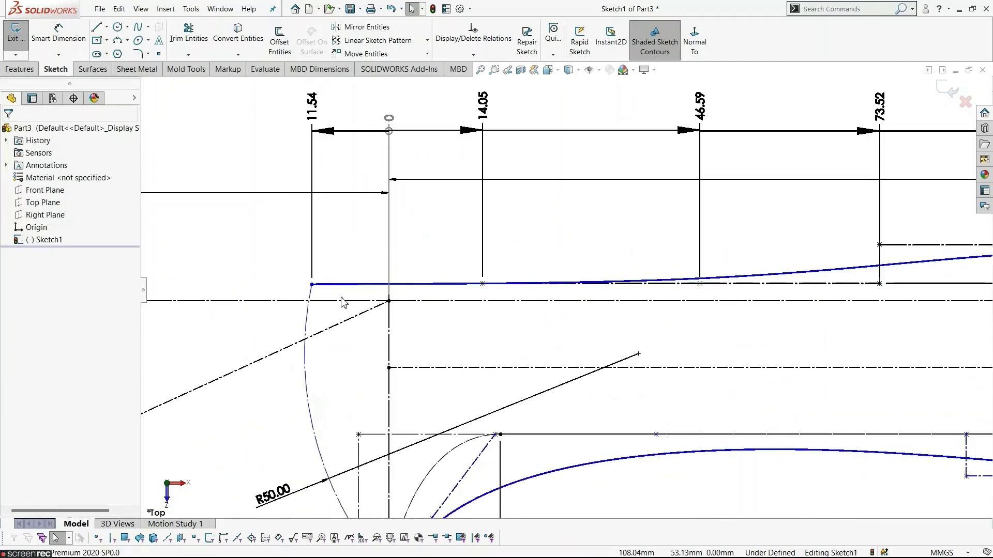
scroll(439, 321, up, 5)
scroll(288, 310, down, 4)
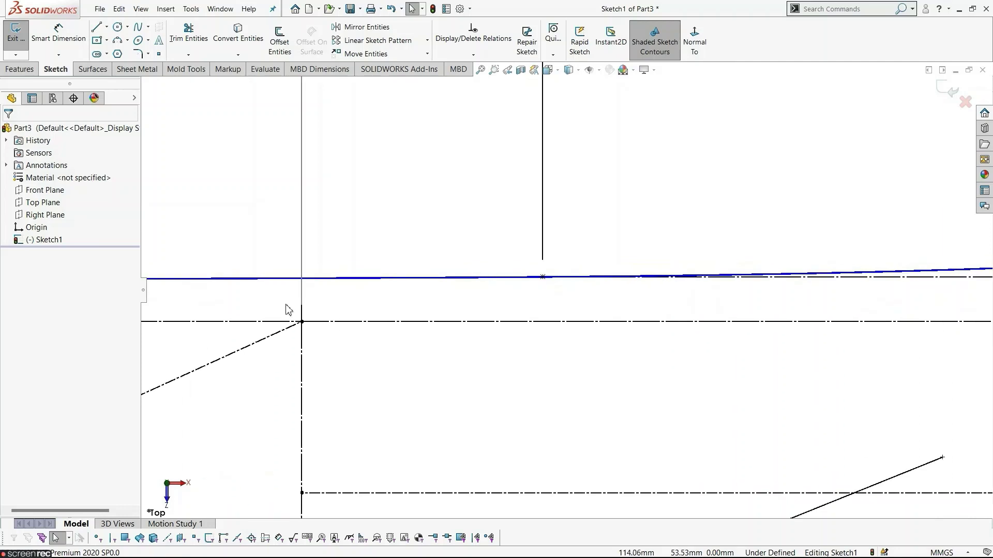
Step: Raise the top spline's left endpoint and make its first control leg horizontal
drag(299, 288, 320, 270)
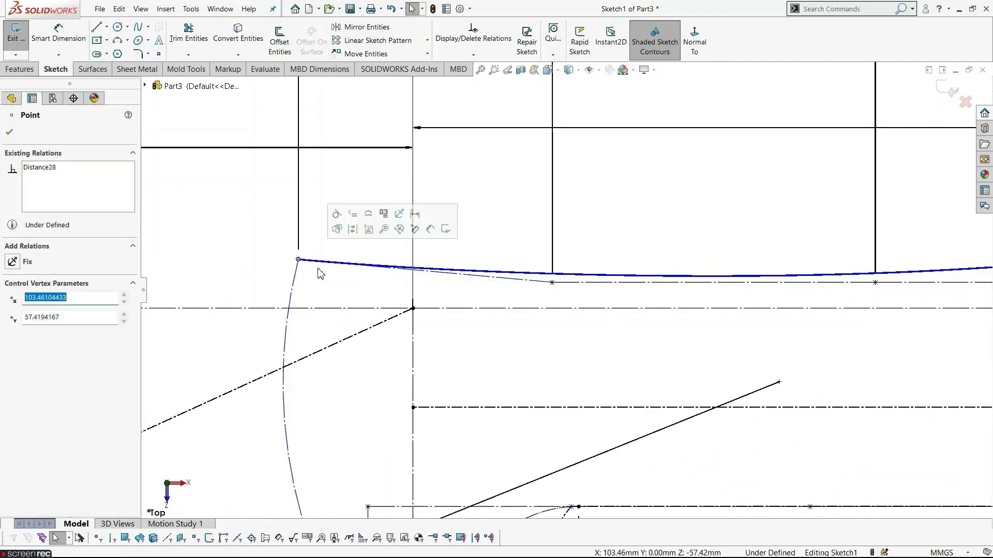
click(459, 293)
click(496, 283)
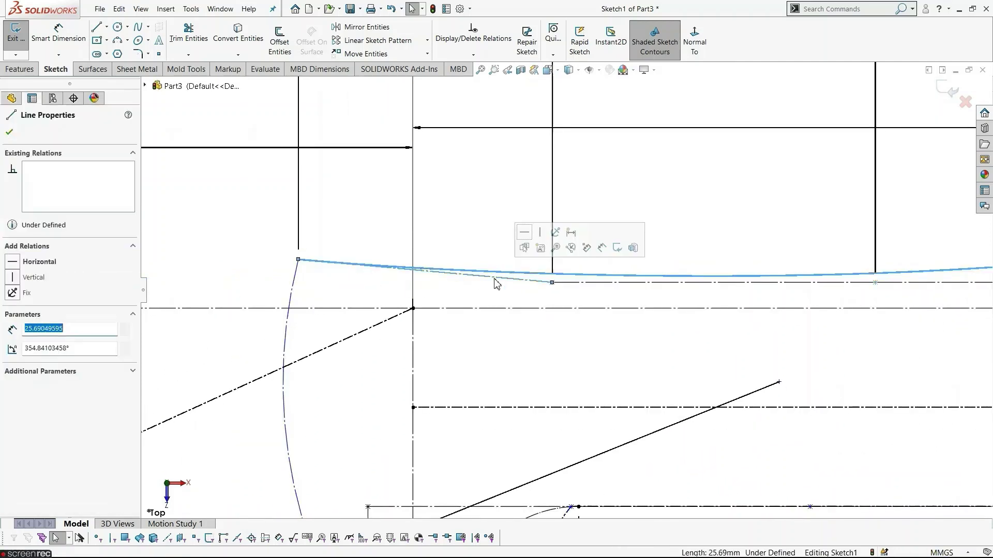
click(524, 231)
click(480, 229)
scroll(514, 399, down, 6)
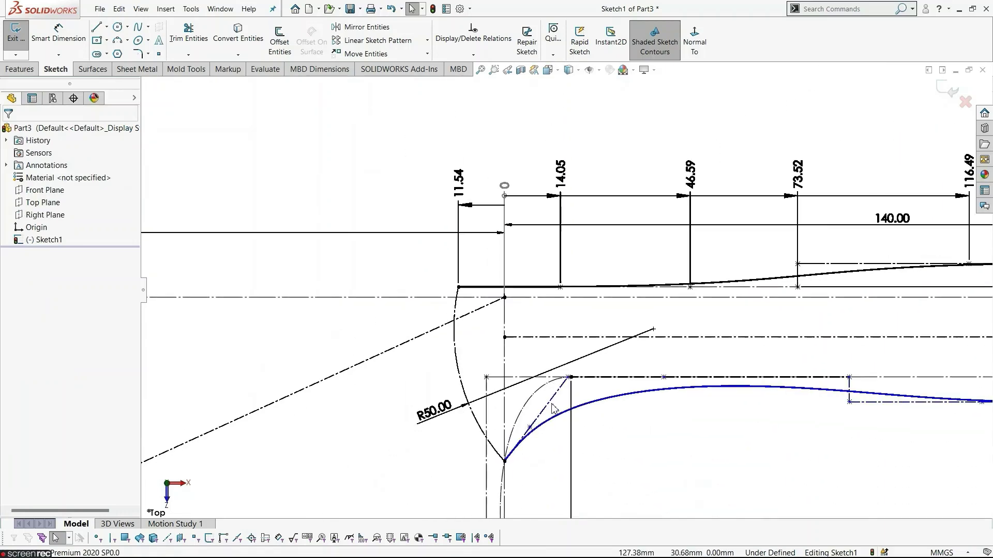
scroll(732, 371, up, 3)
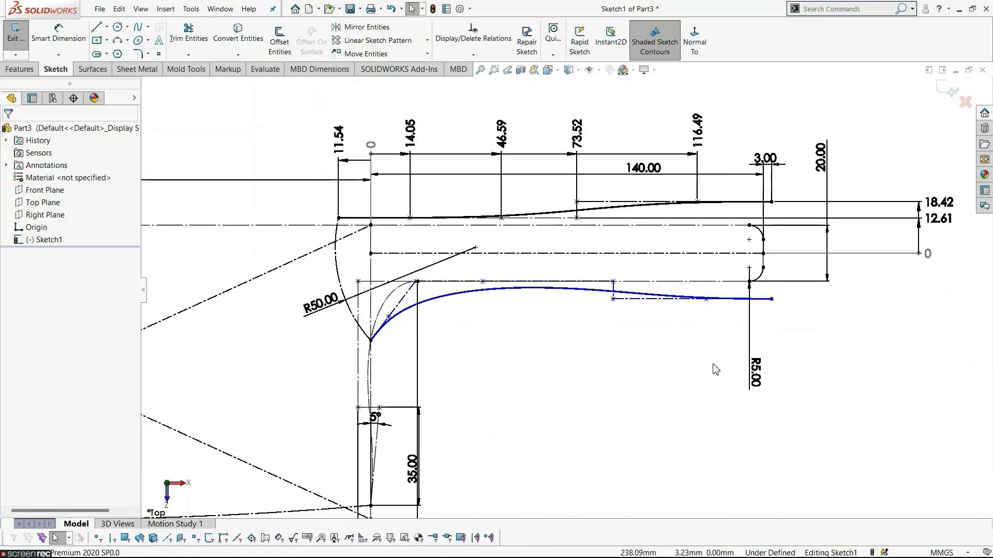
Step: Add the lower spline's end points to the 12.61 ordinate set, giving 16.26 and 22.58
scroll(537, 319, up, 1)
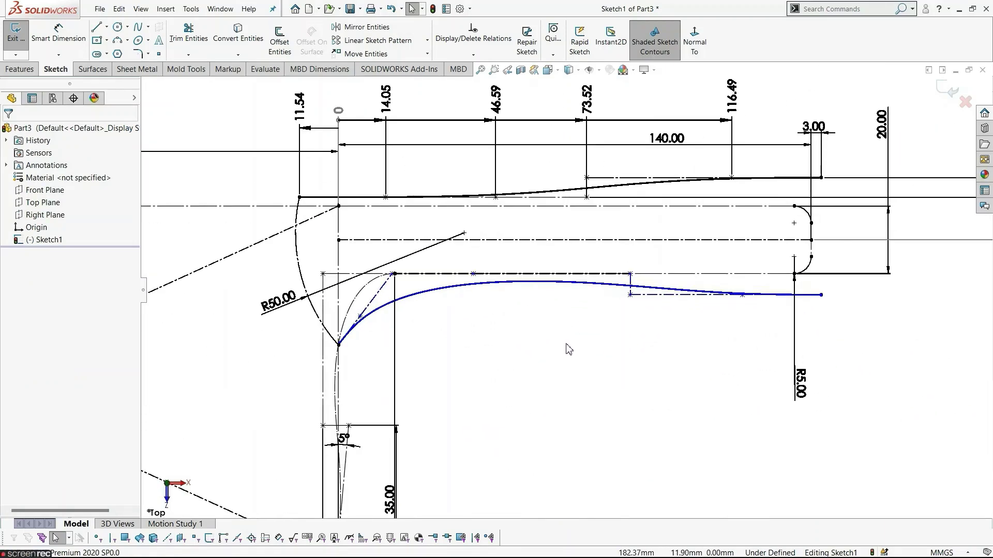
scroll(569, 349, down, 2)
right_click(890, 227)
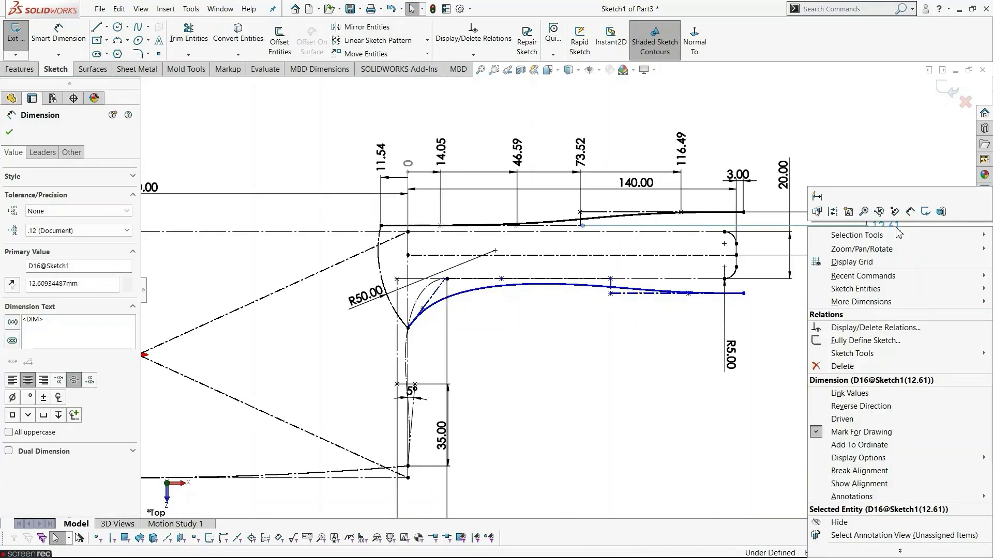
click(913, 446)
scroll(753, 317, down, 3)
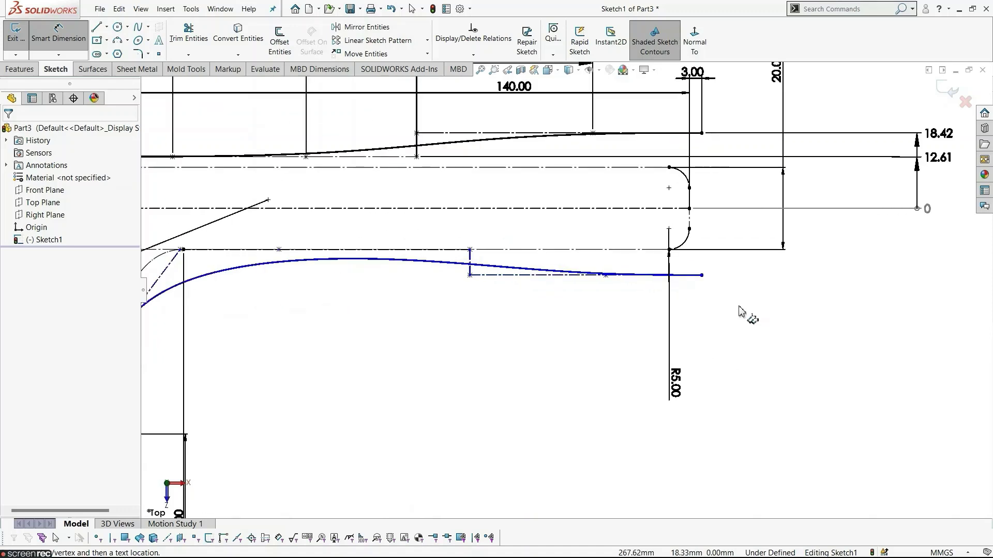
click(702, 276)
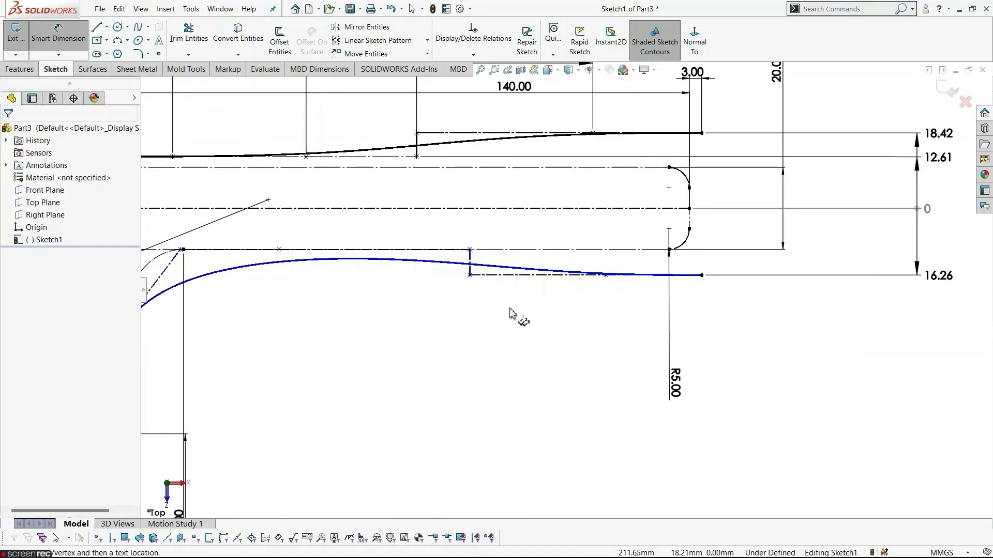
scroll(381, 359, up, 2)
scroll(265, 296, down, 3)
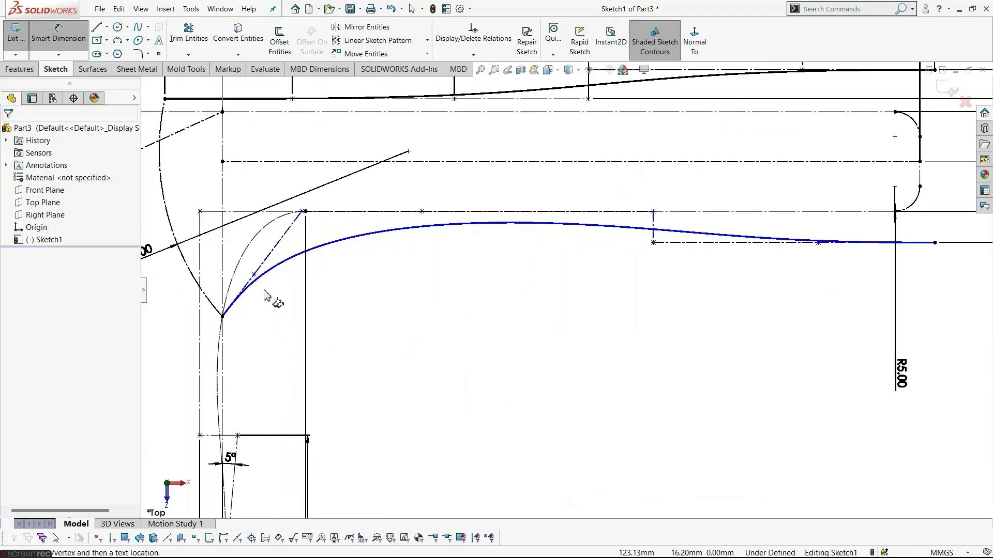
click(254, 275)
scroll(538, 383, up, 2)
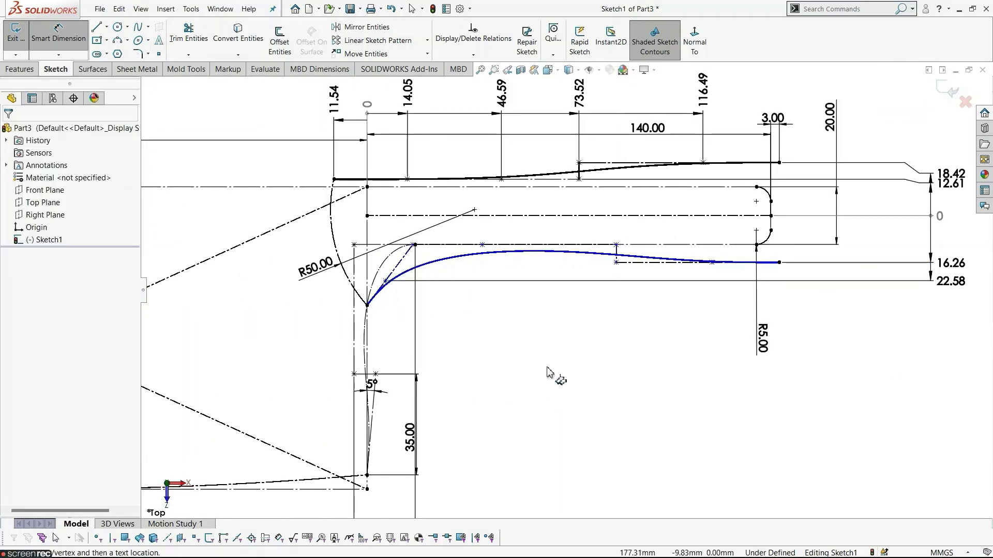
key(Escape)
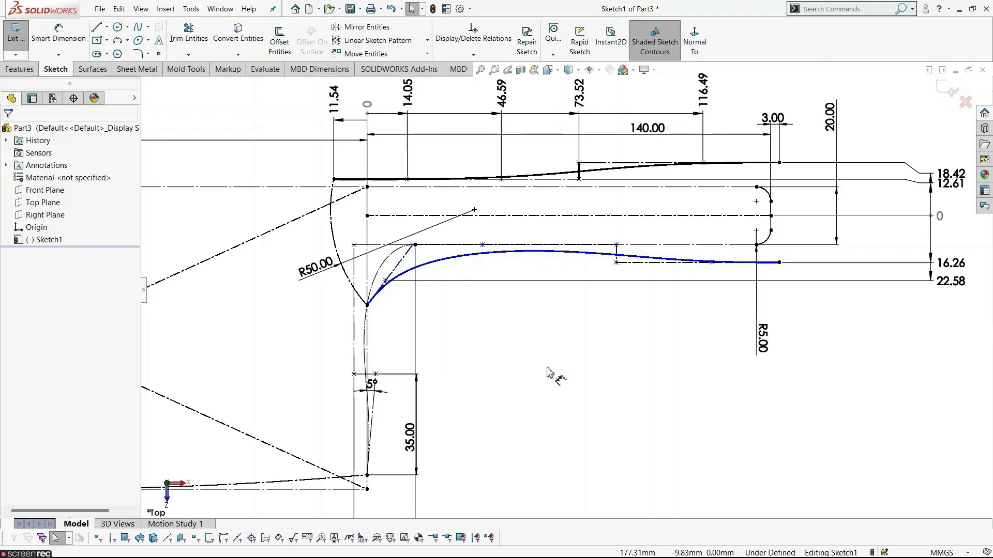
Step: Start horizontal ordinate dimensions with a 0.77 ordinate at the lower spline's left-end vertex
click(77, 56)
click(102, 150)
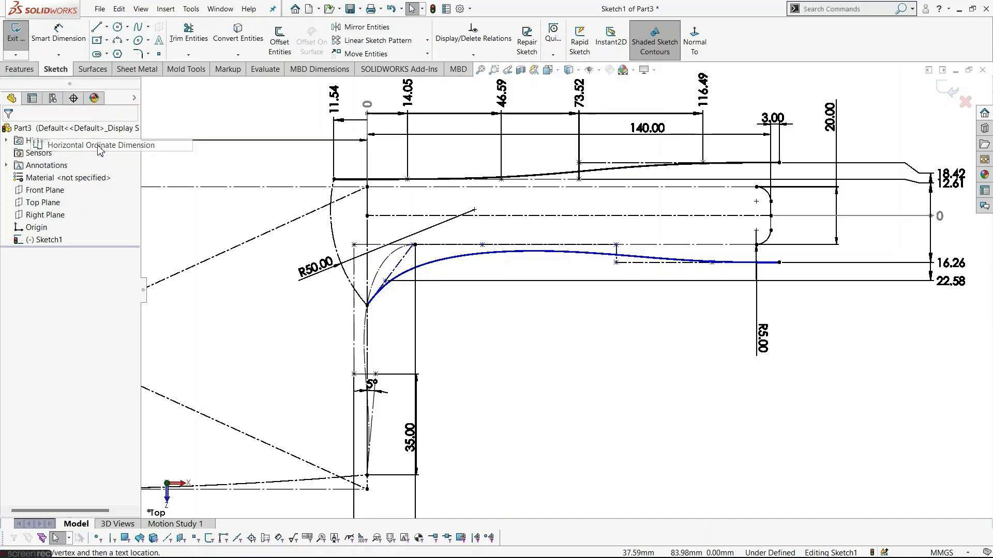
scroll(467, 314, down, 2)
scroll(457, 341, up, 3)
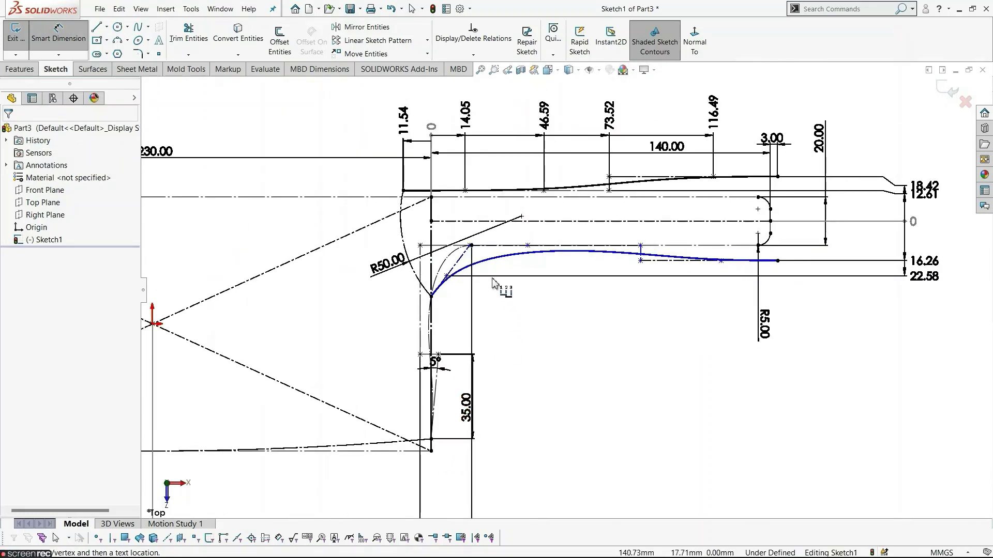
scroll(491, 282, down, 3)
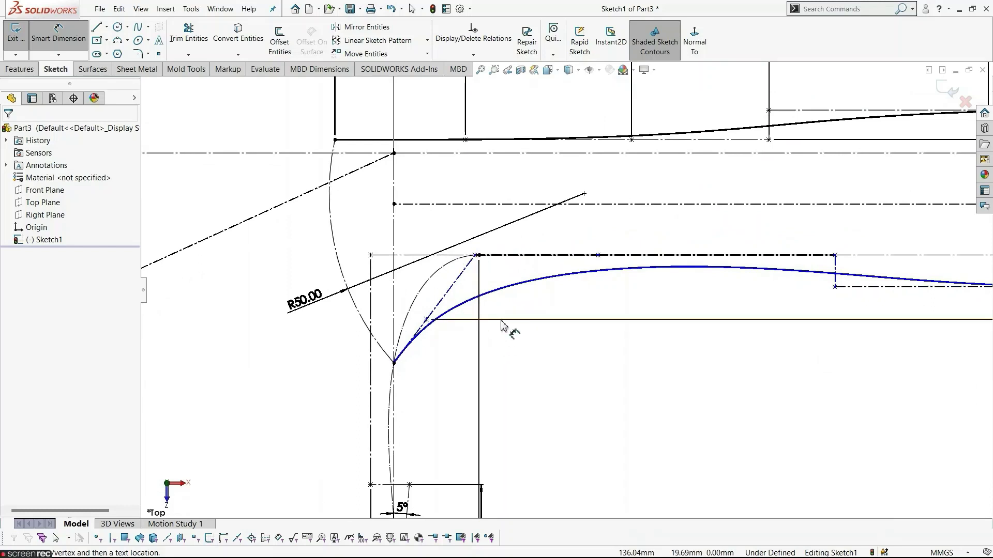
click(479, 255)
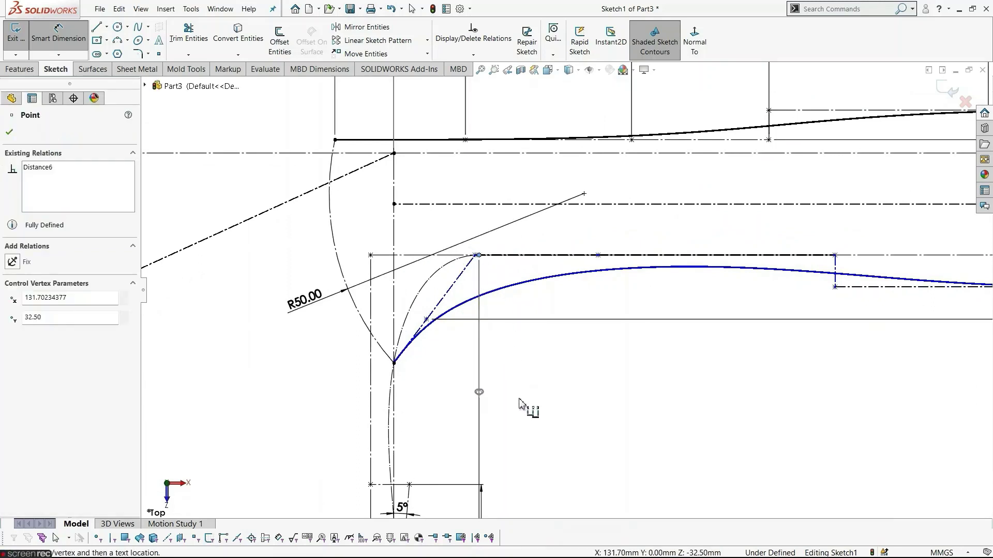
click(476, 260)
click(455, 364)
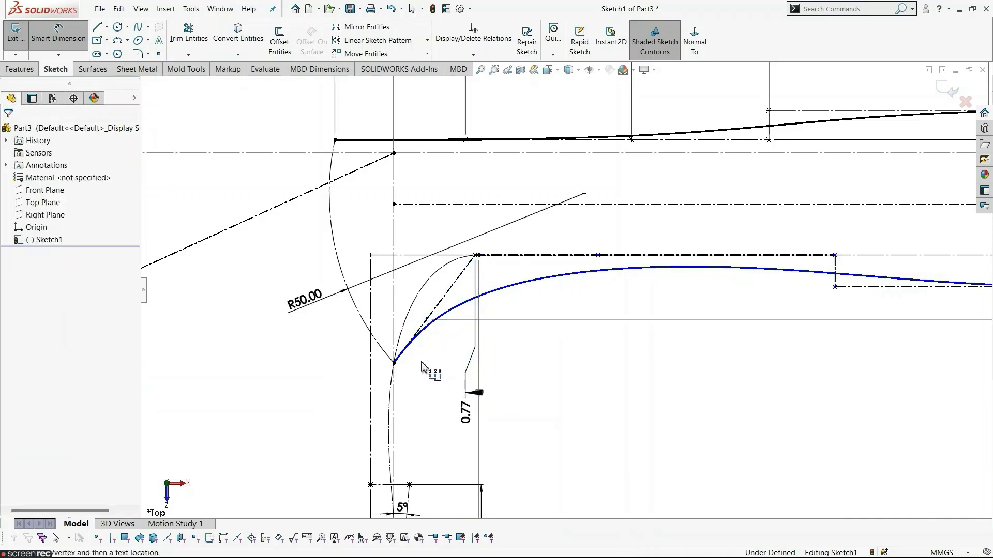
Step: Add horizontal ordinates 69.80, 103.00 and 23.32 for the lower spline's vertices
scroll(722, 410, up, 2)
scroll(735, 310, down, 3)
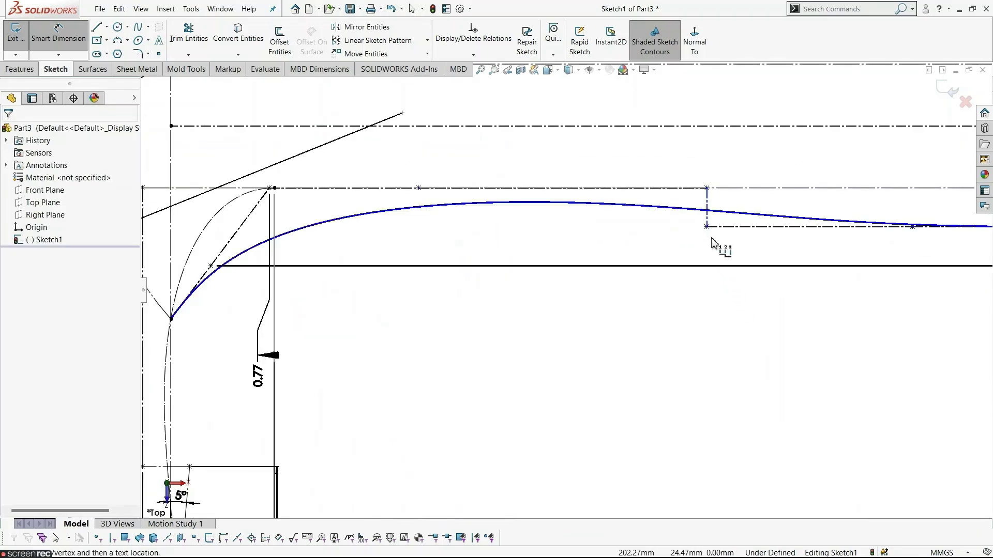
click(707, 227)
click(714, 351)
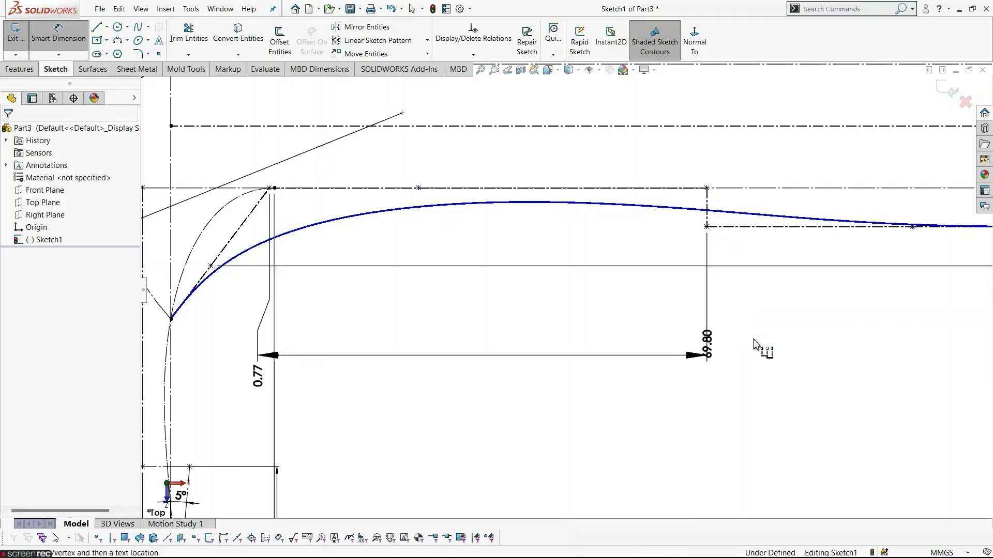
click(912, 227)
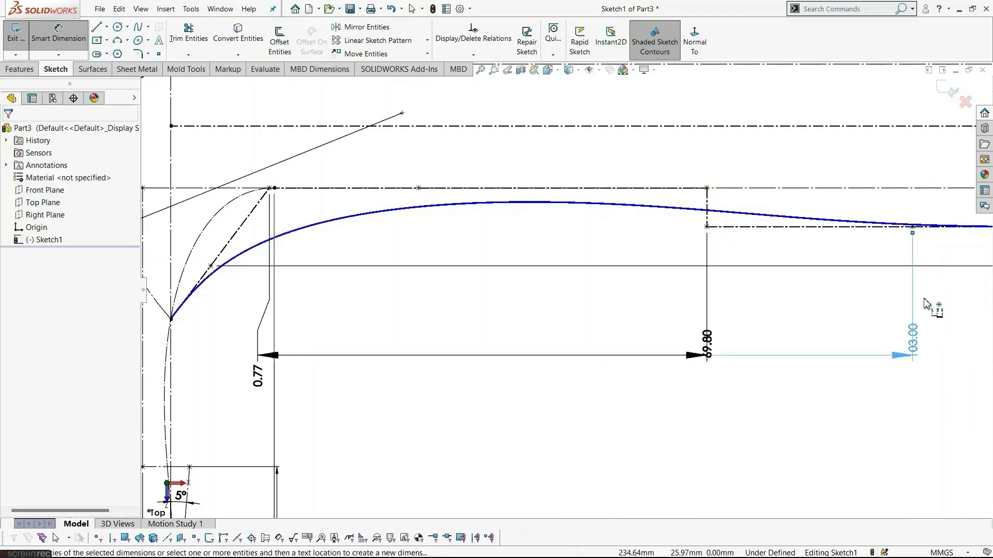
click(926, 336)
scroll(951, 429, up, 2)
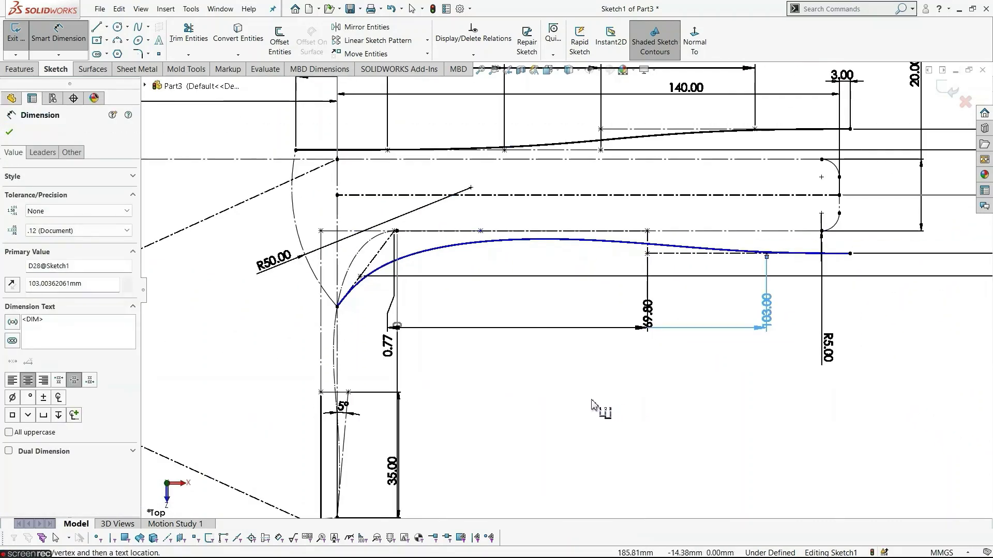
click(480, 232)
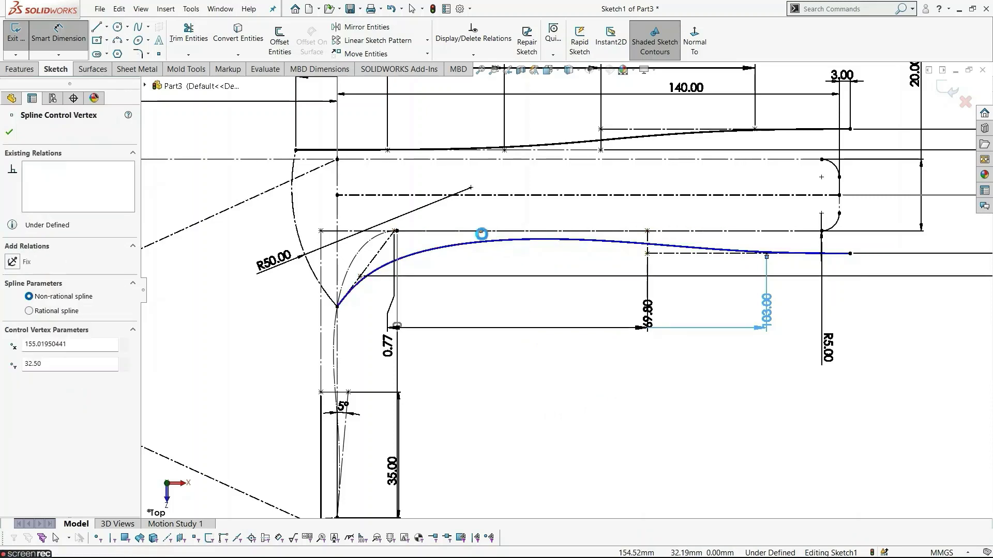
click(481, 324)
key(Escape)
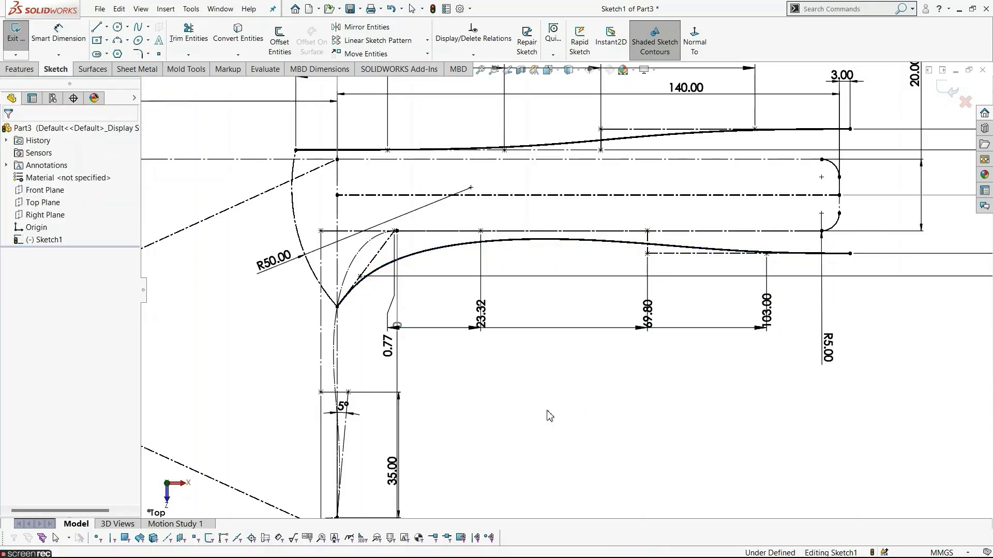
Step: Round all ordinate dimensions to whole numbers and exit Sketch1
drag(775, 361, 451, 310)
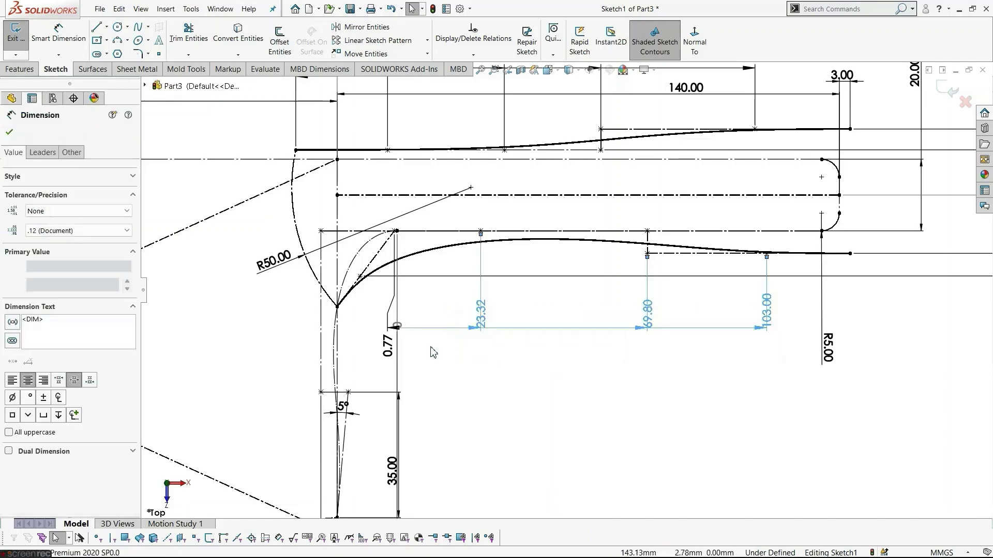
ctrl+click(388, 345)
scroll(522, 406, up, 3)
scroll(658, 166, down, 3)
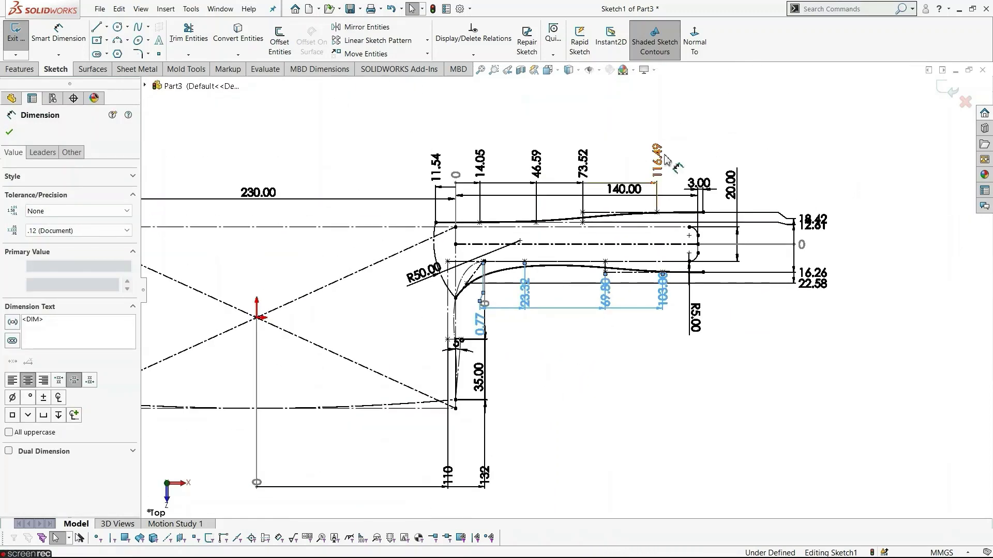
mouse_move(682, 136)
mouse_down()
mouse_move(373, 226)
mouse_move(212, 243)
mouse_up()
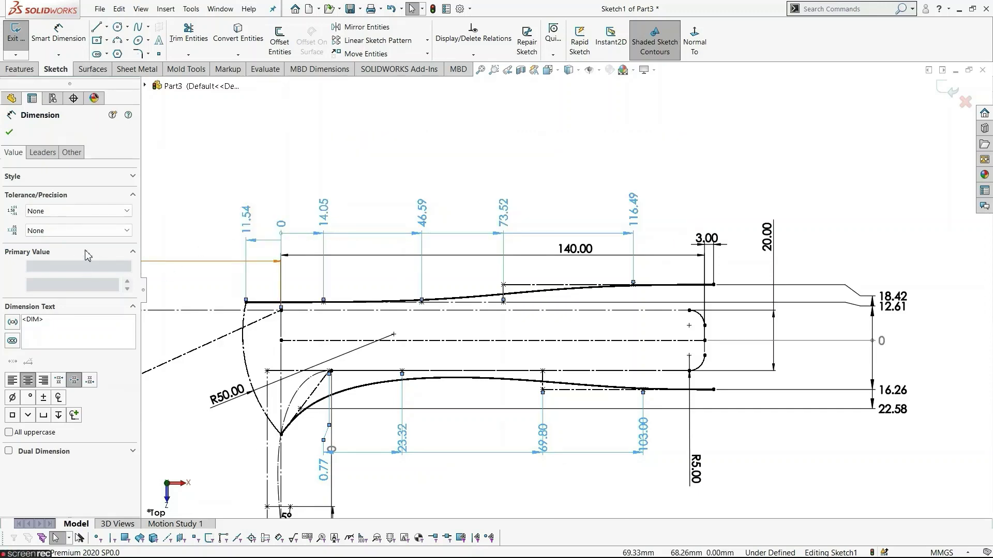
click(101, 231)
click(101, 239)
click(244, 168)
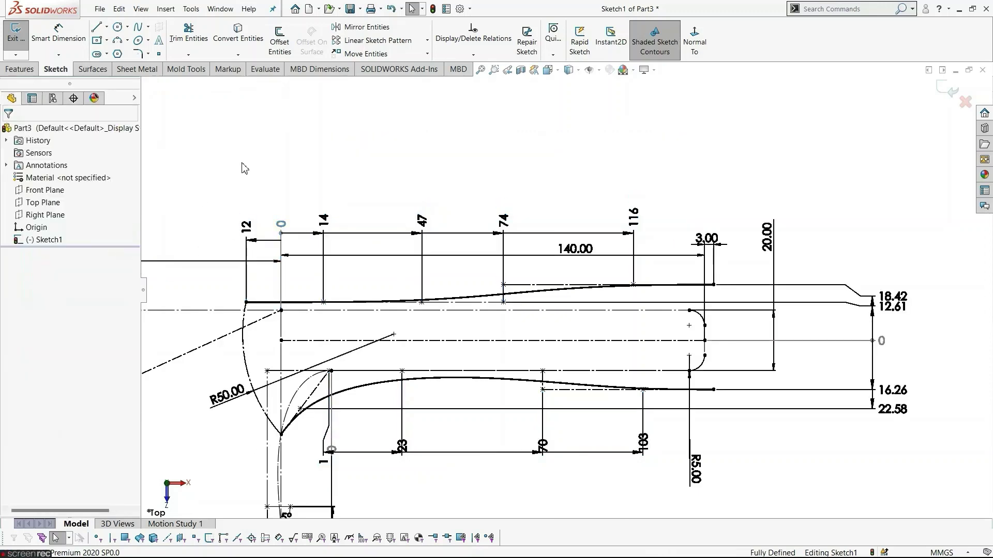
scroll(377, 184, up, 3)
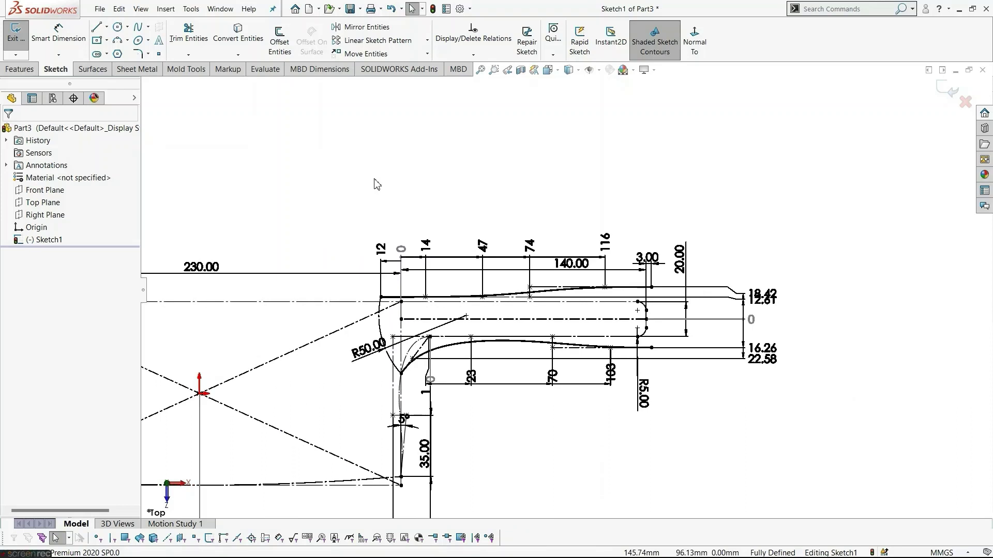
click(16, 32)
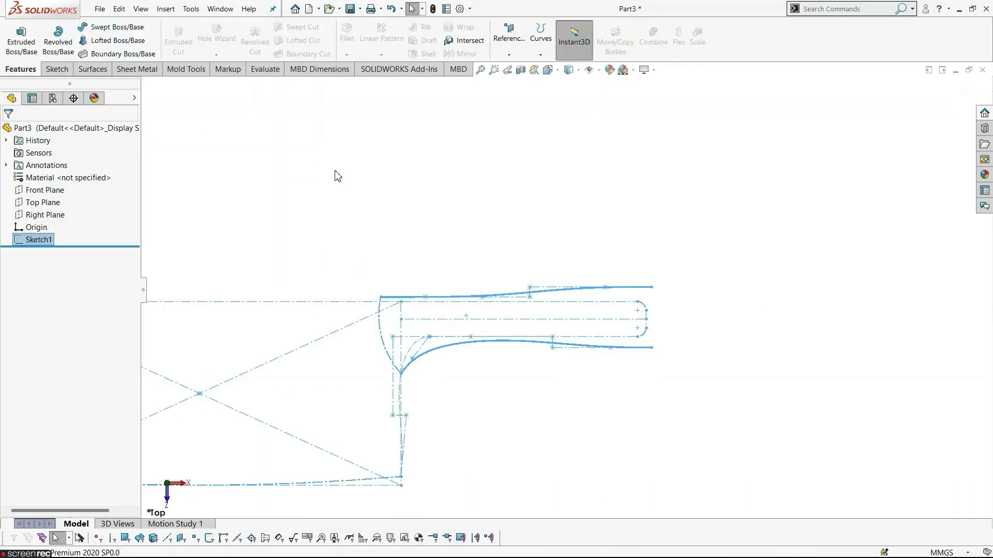
Step: Create Sketch2 on Top Plane holding the converted upper handle spline
scroll(618, 398, up, 3)
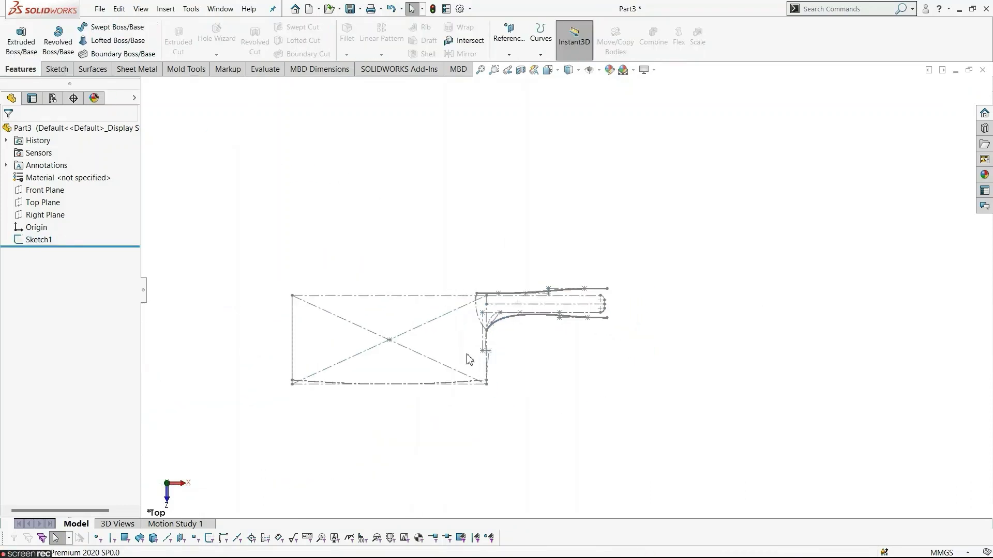
scroll(469, 359, down, 2)
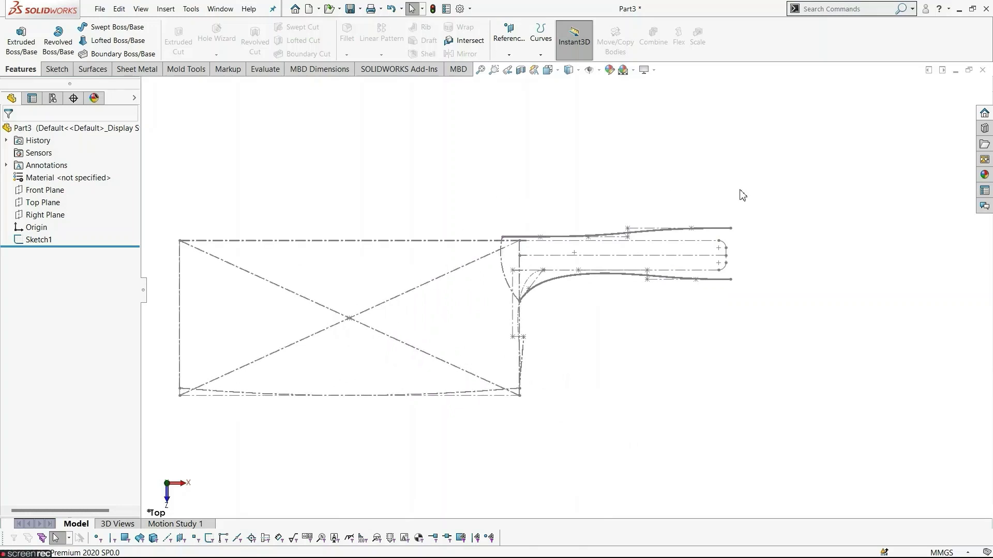
click(56, 207)
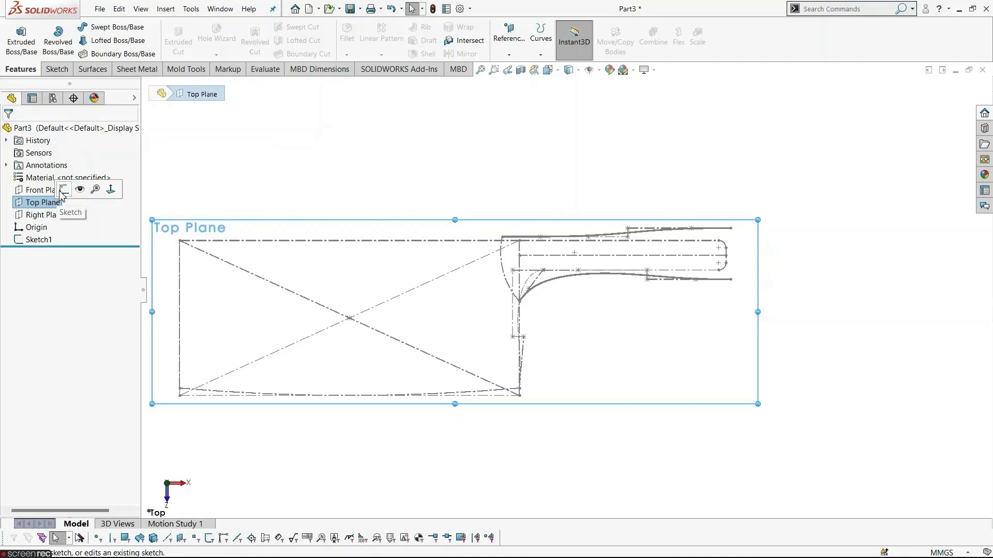
click(63, 191)
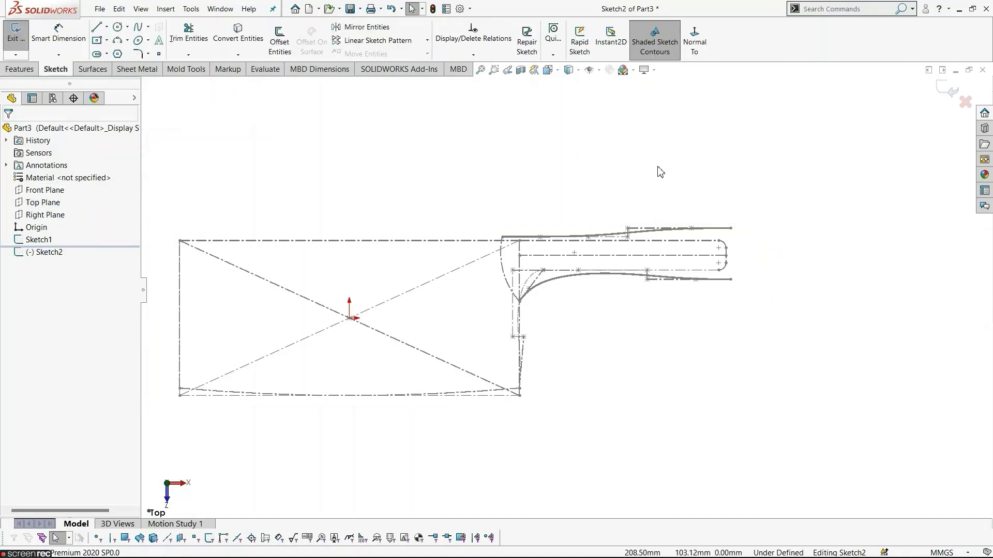
click(719, 229)
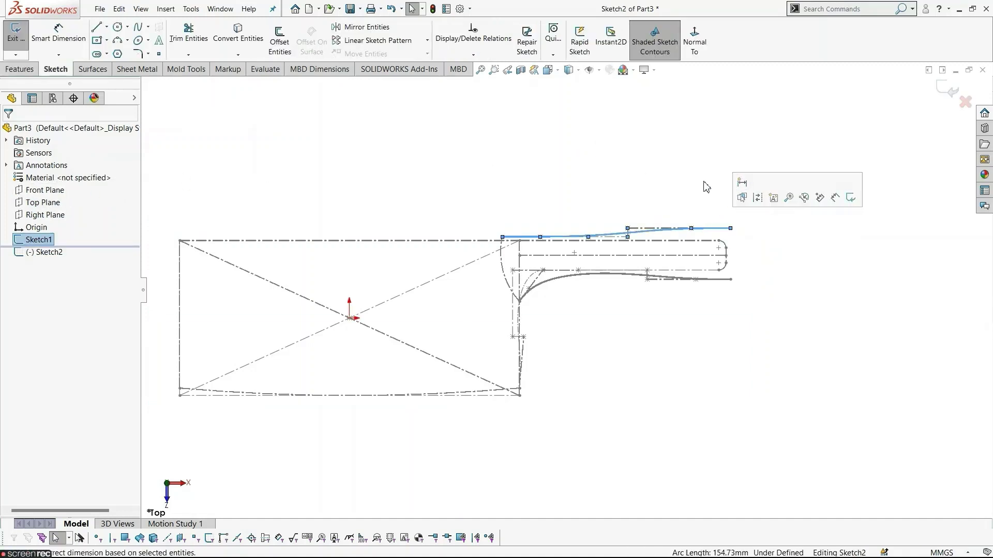
click(233, 38)
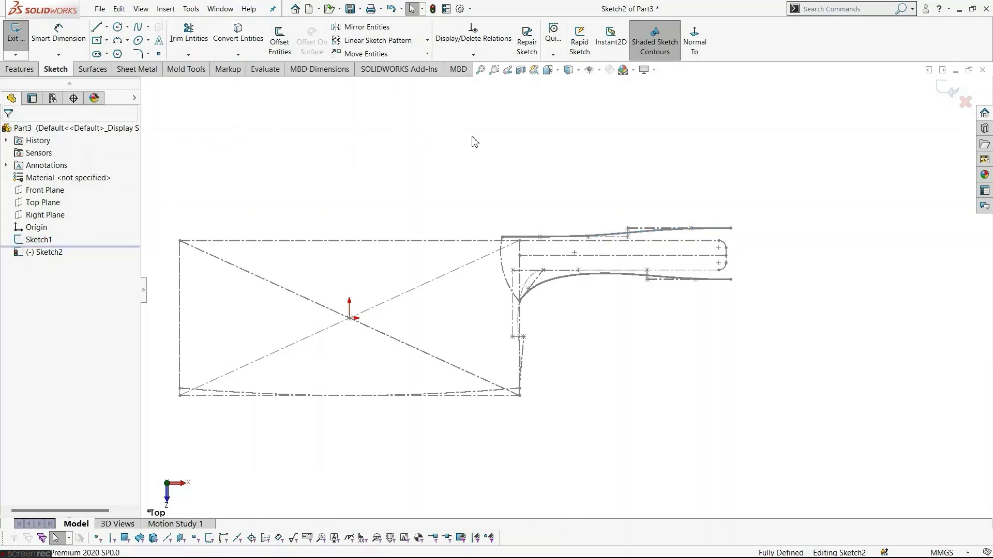
click(16, 36)
Step: Create Sketch3 on Top Plane holding the converted lower handle spline
click(284, 176)
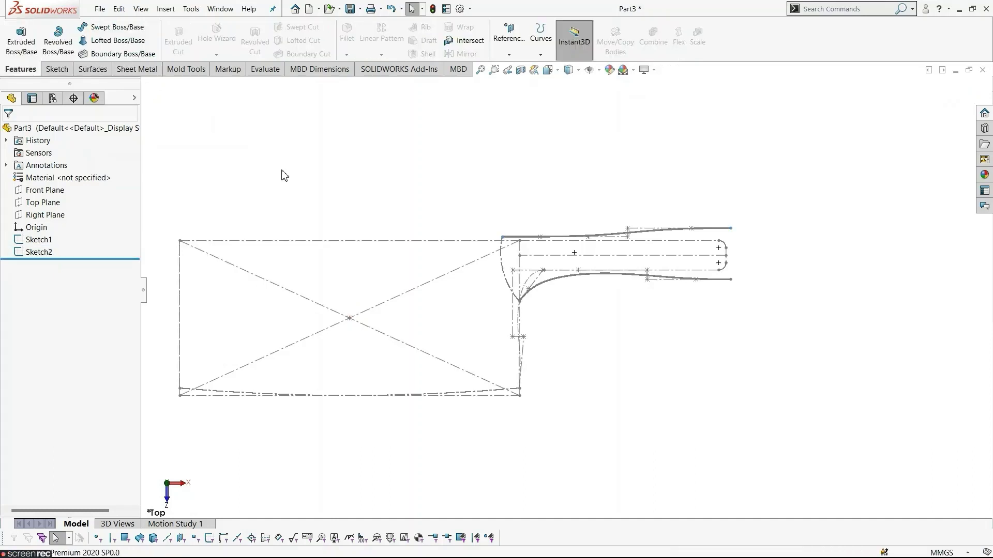
click(43, 203)
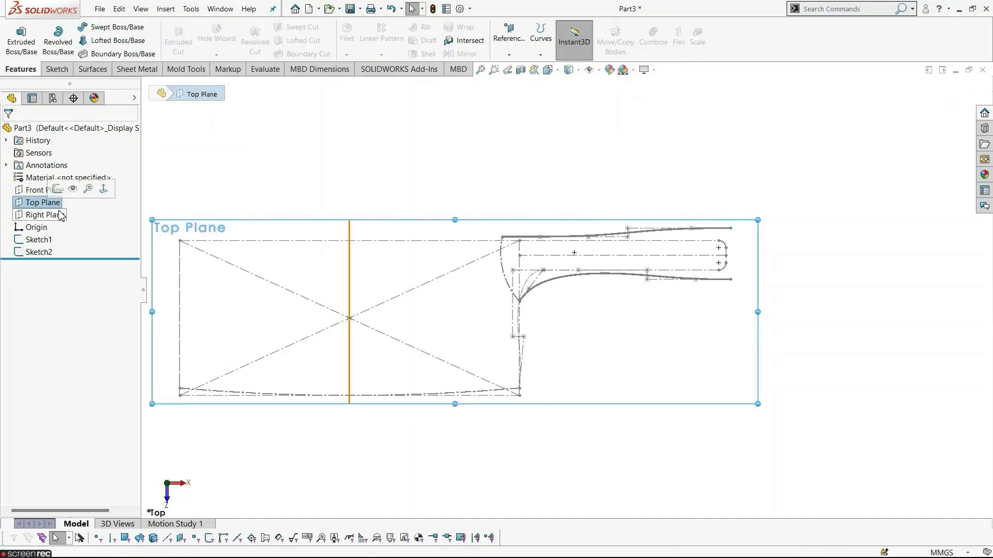
click(58, 190)
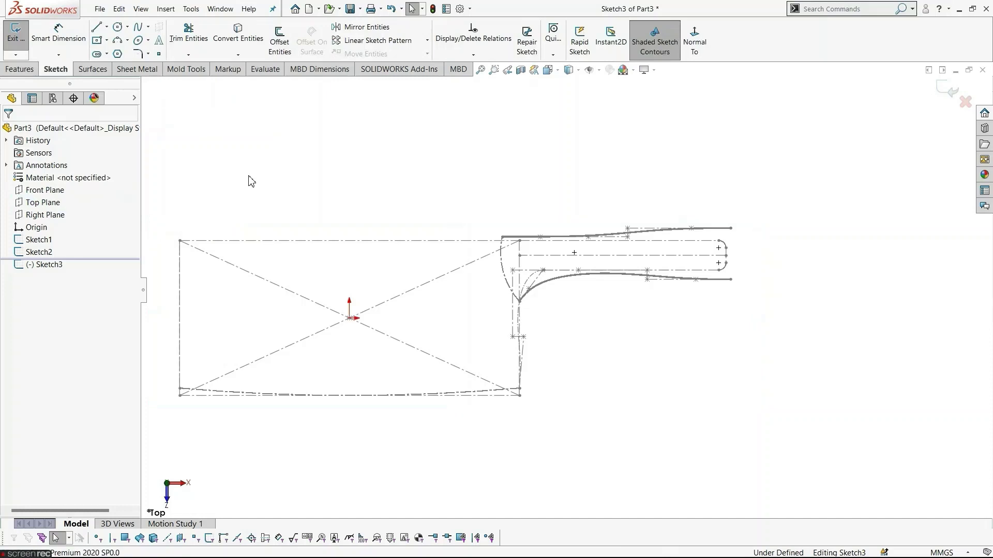
click(721, 281)
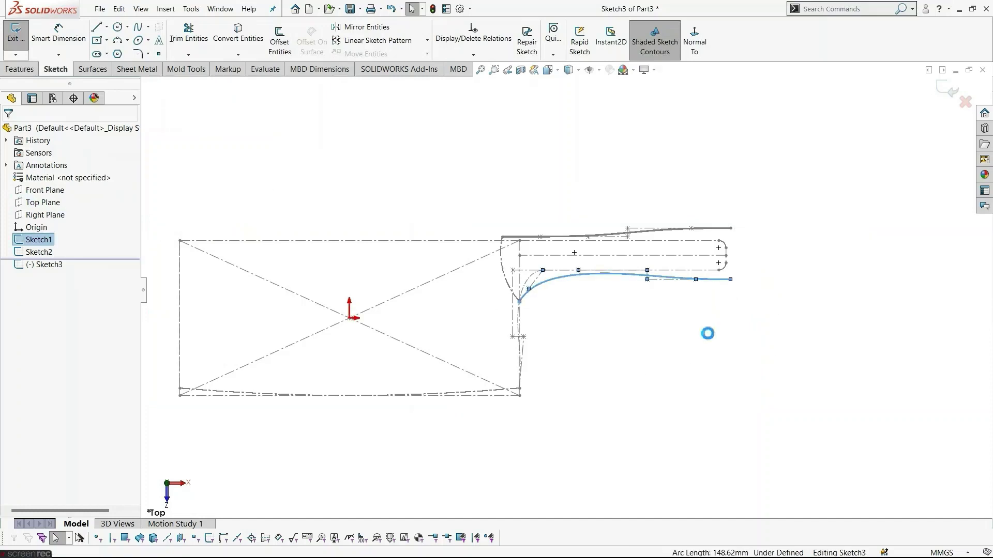
click(238, 34)
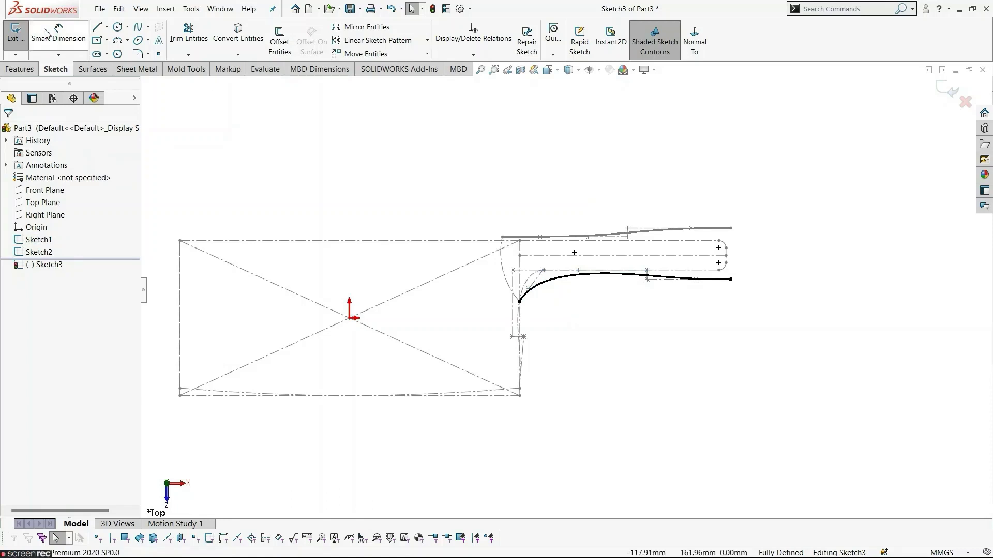
click(16, 32)
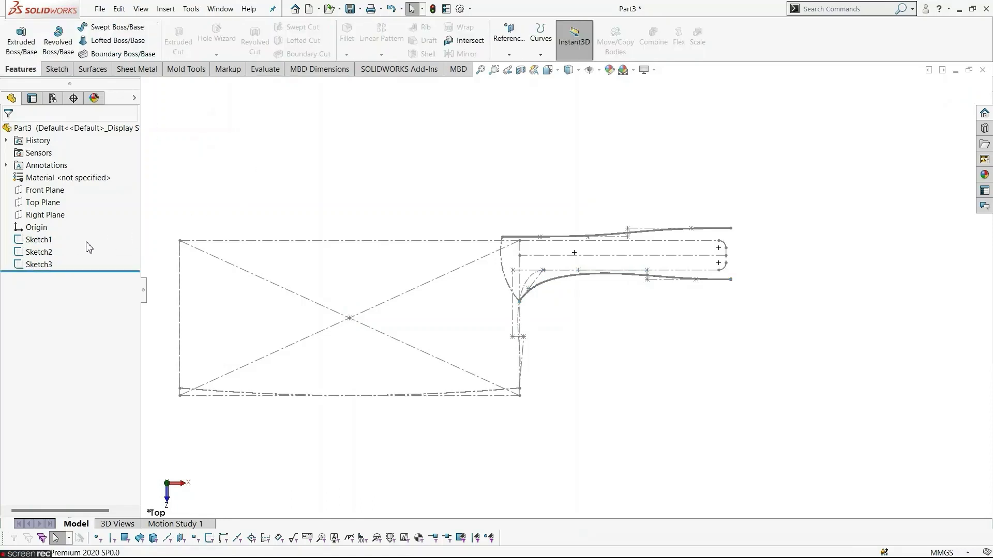
Step: Hide Sketch1 to leave only the handle curves visible in 3D
click(39, 239)
ctrl+click(39, 252)
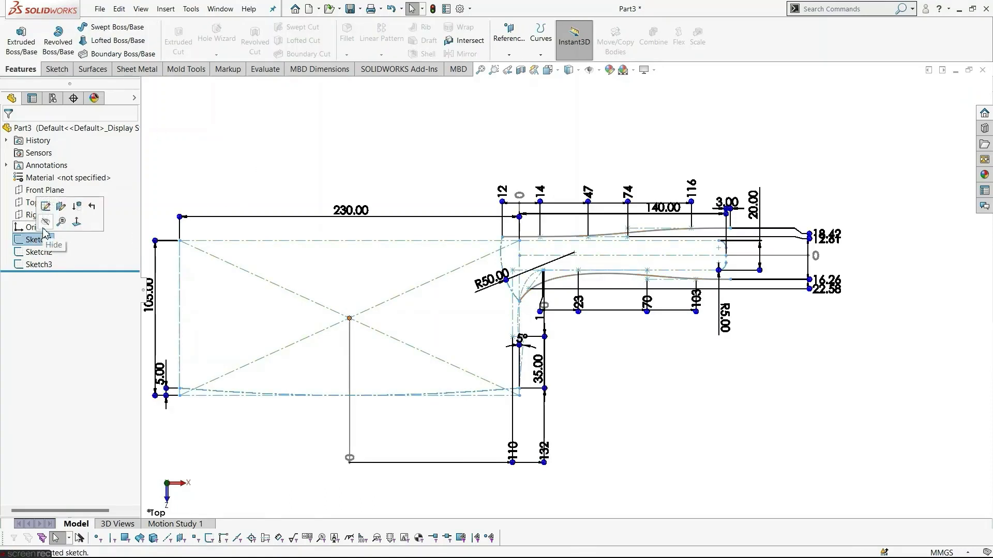
click(57, 210)
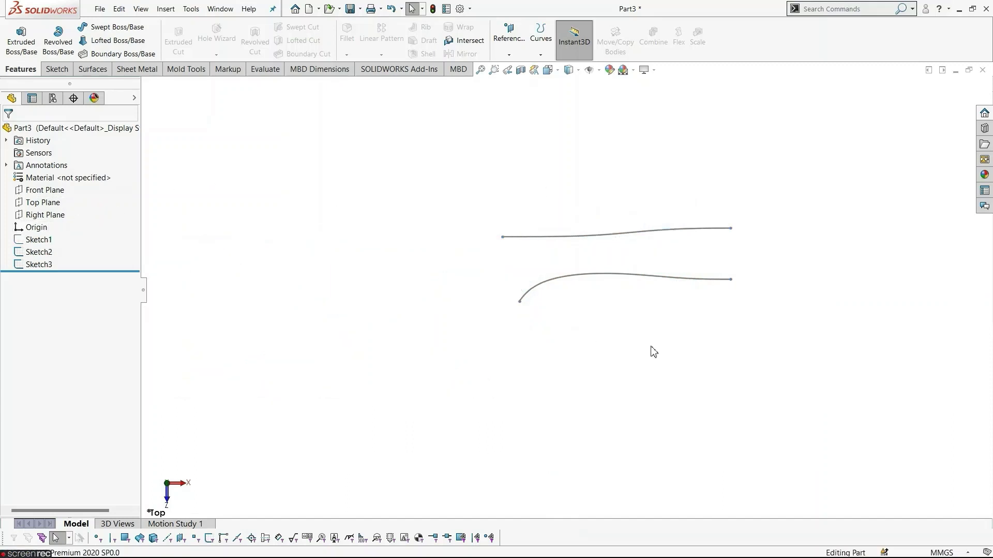
mouse_move(653, 351)
middle_down()
mouse_move(654, 255)
mouse_move(618, 199)
mouse_move(560, 226)
mouse_move(524, 264)
mouse_move(587, 284)
mouse_move(640, 394)
mouse_move(592, 381)
mouse_move(633, 377)
mouse_move(597, 364)
middle_up()
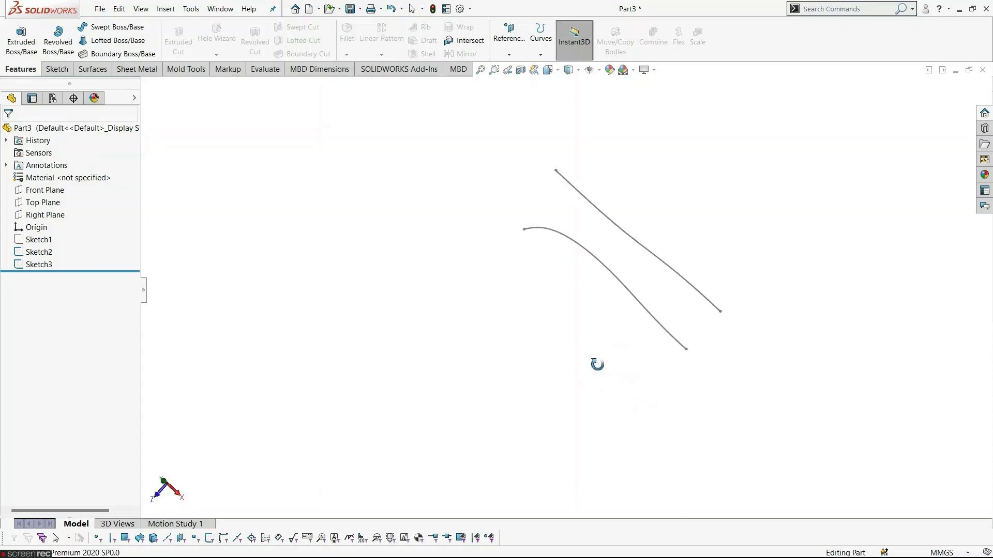
scroll(690, 225, down, 2)
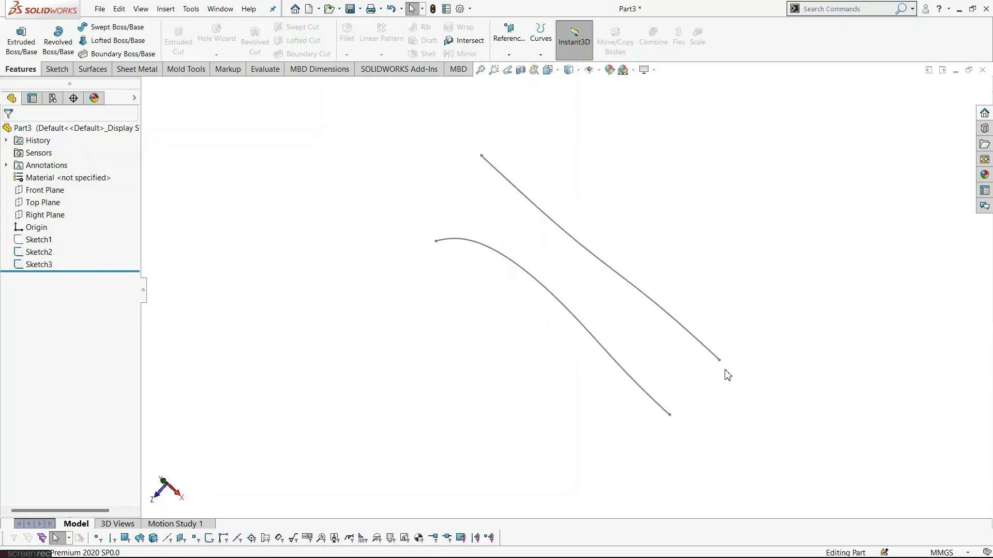
Step: Create Plane1 through both handle splines' right endpoints, perpendicular to Top Plane
click(508, 55)
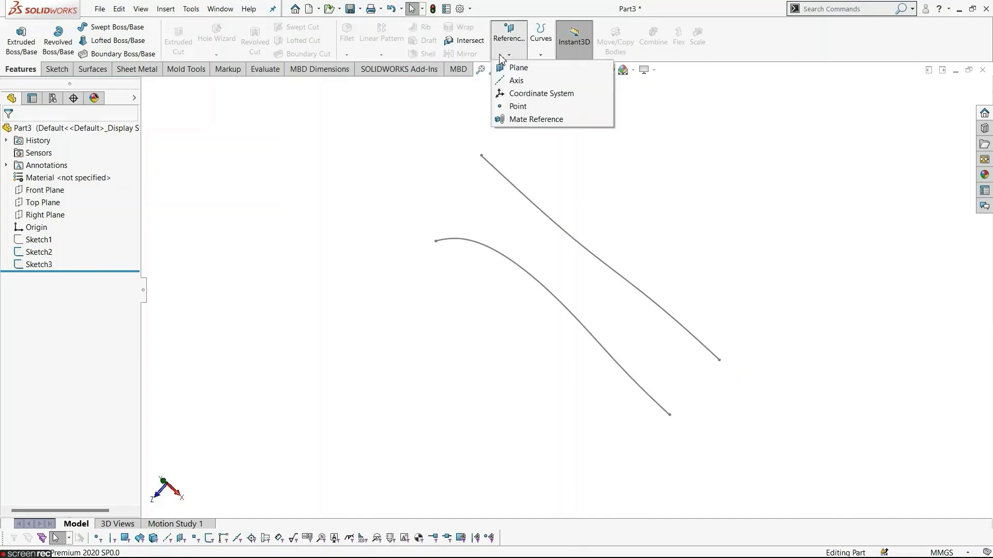
click(517, 68)
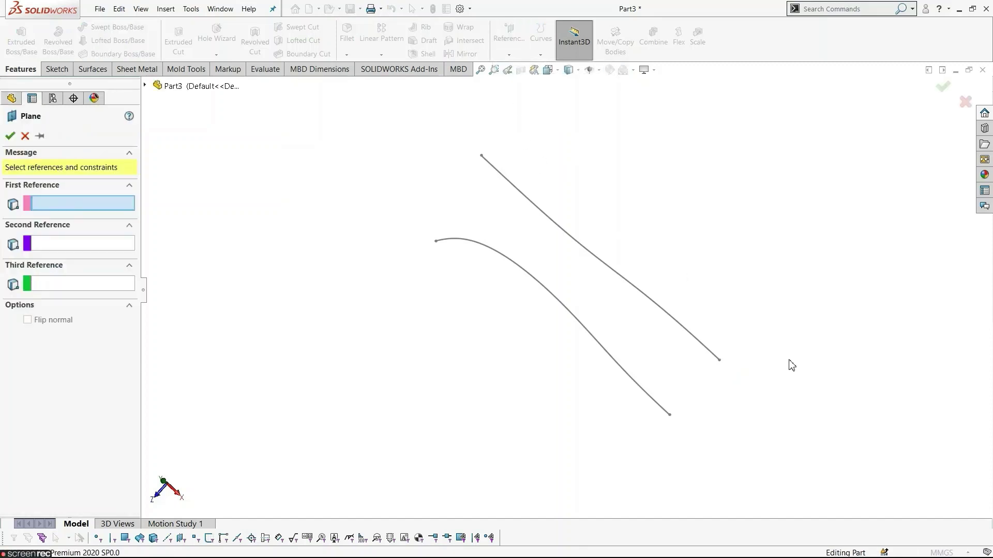
click(719, 360)
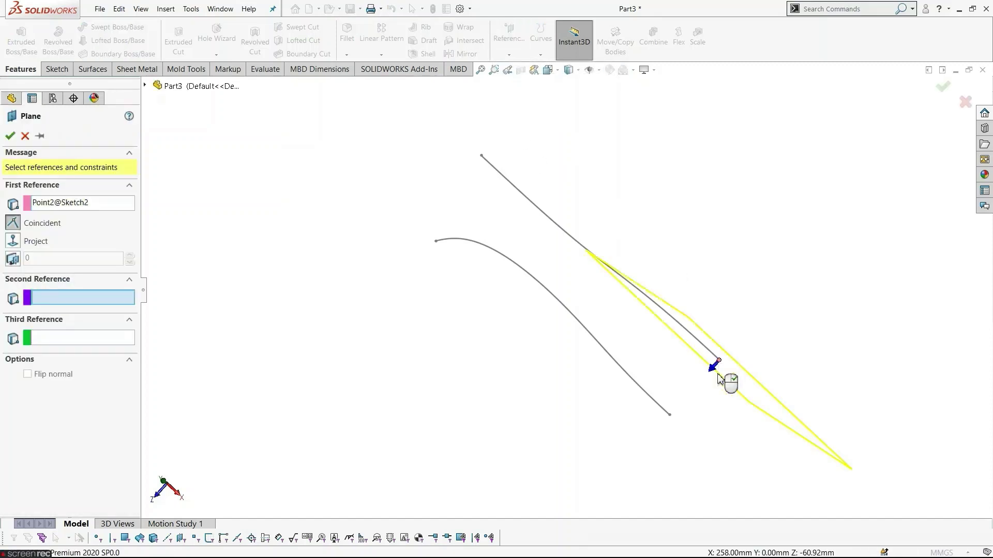
click(670, 416)
middle_drag(764, 434, 812, 280)
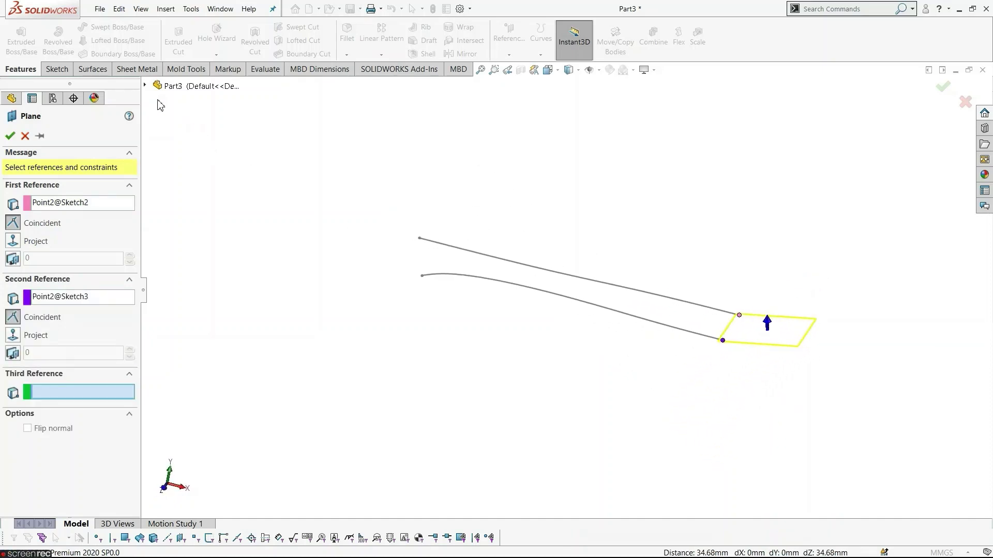
click(145, 85)
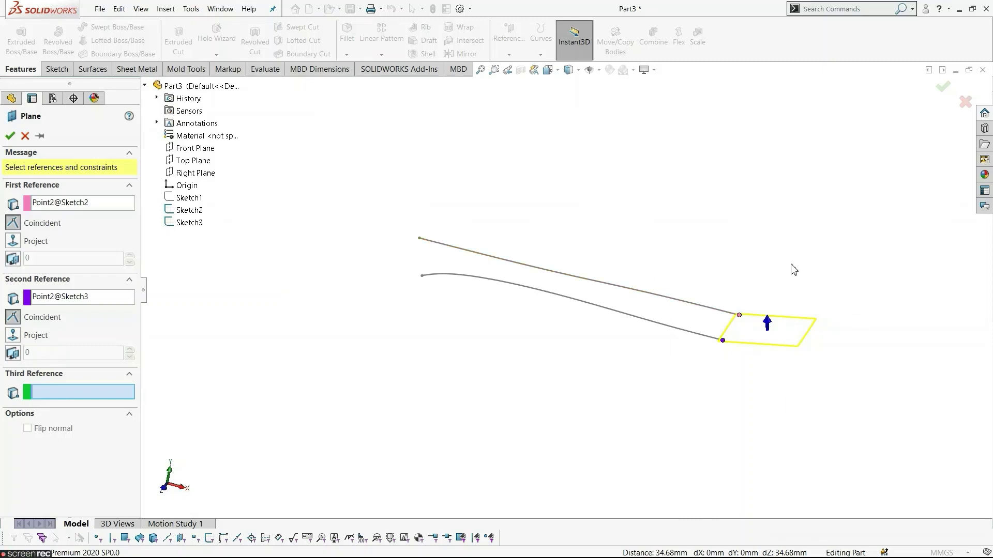
click(193, 160)
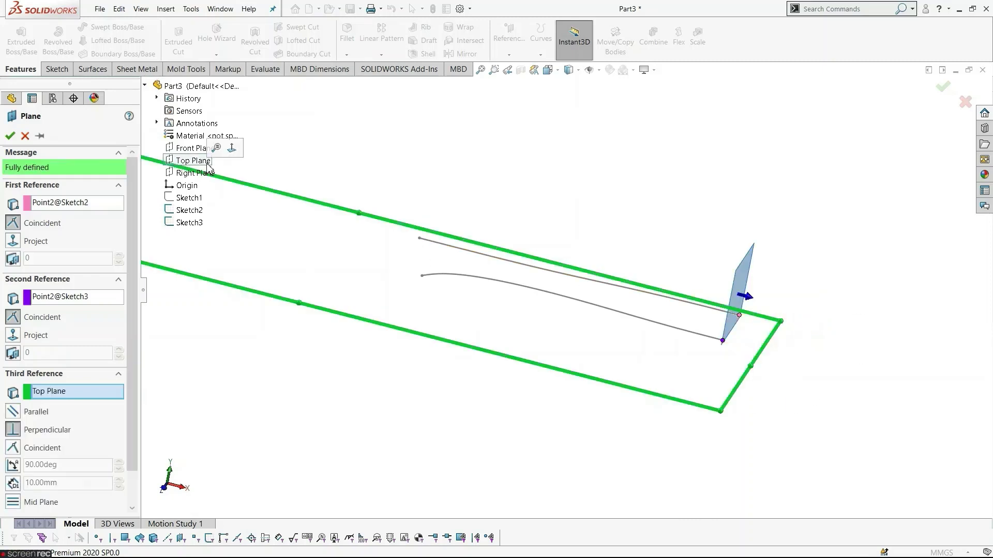
middle_drag(664, 421, 700, 432)
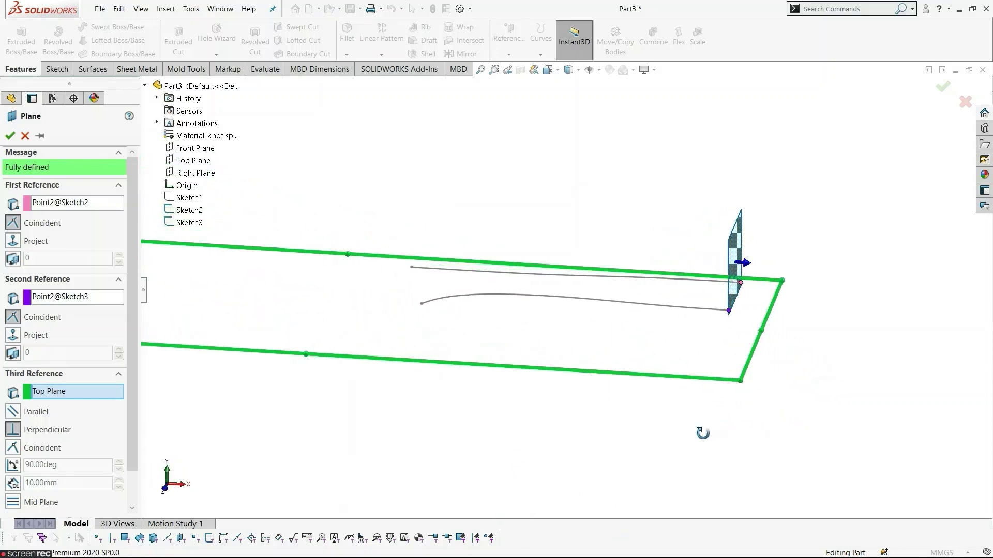
click(10, 136)
middle_drag(207, 190, 501, 231)
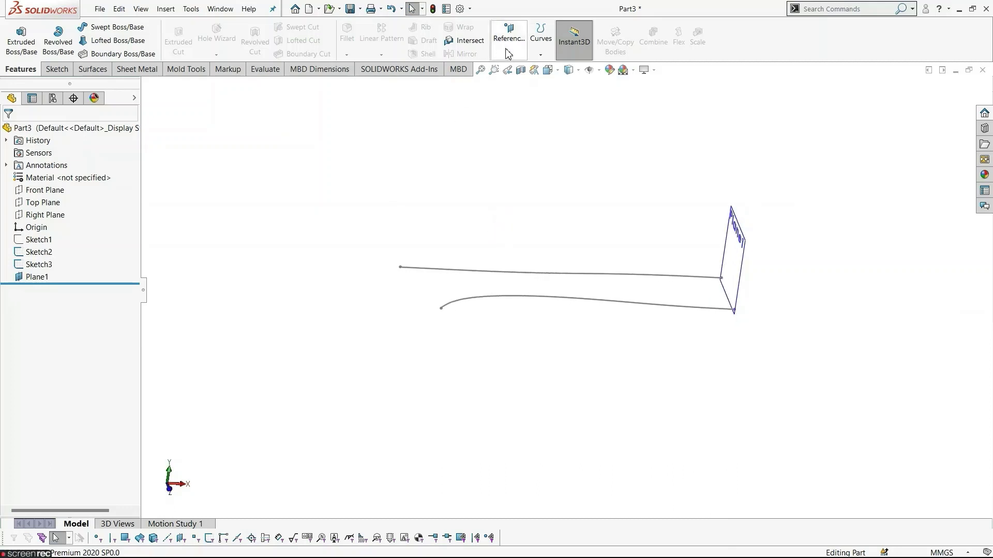
Step: Define a second plane through both splines' left endpoints, perpendicular to Top Plane
click(508, 54)
click(509, 67)
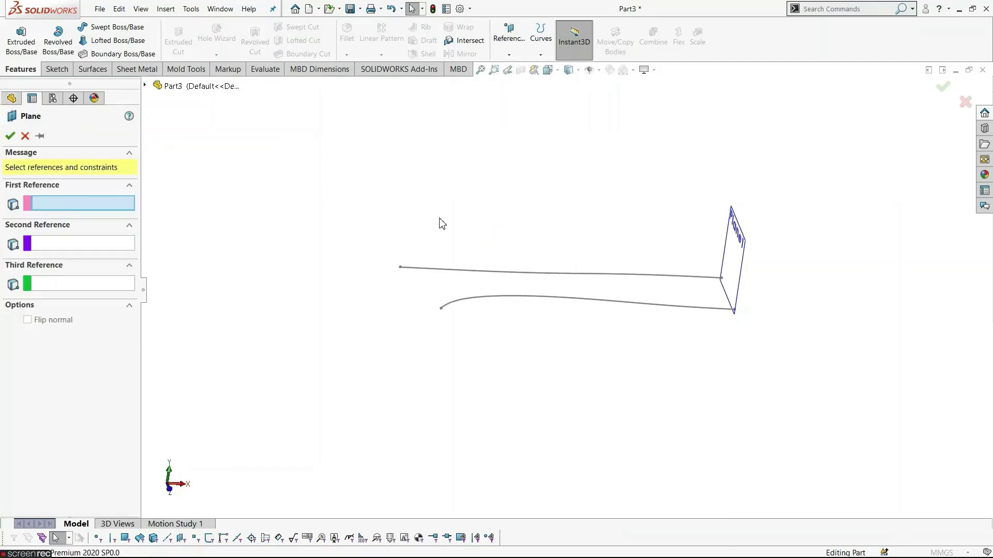
click(400, 268)
click(441, 309)
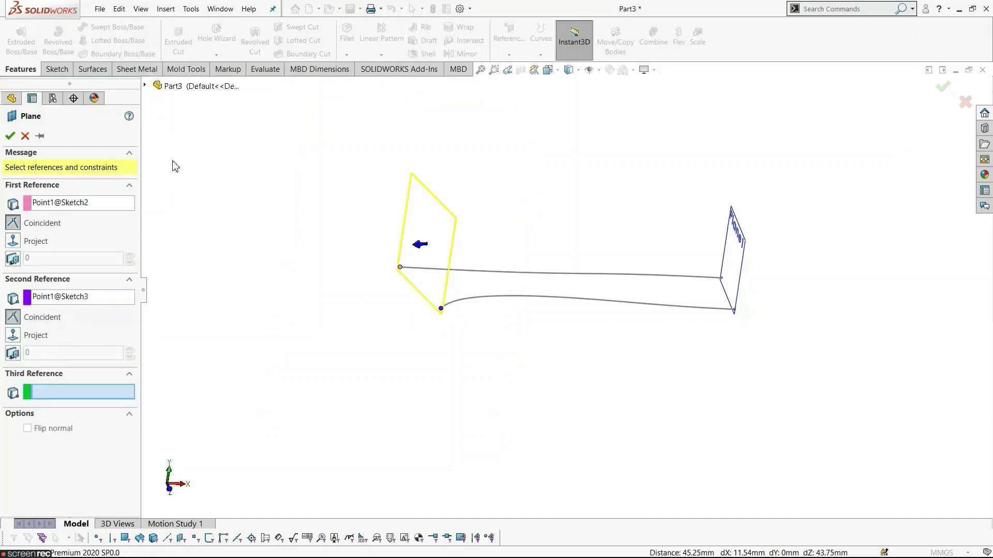
click(146, 86)
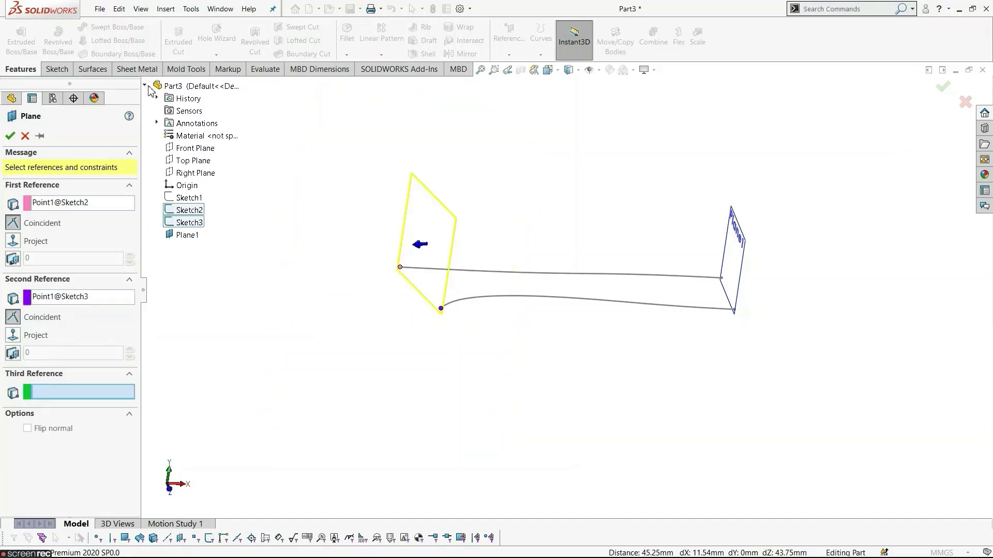
click(193, 160)
middle_drag(440, 355, 404, 365)
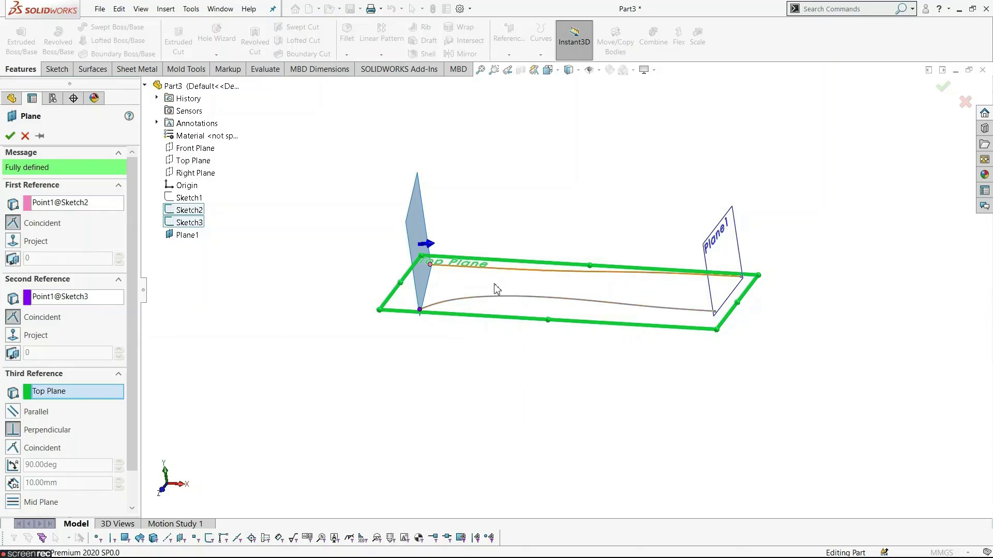
Step: Accept Plane2, then select Plane1 as the next sketch plane
click(10, 136)
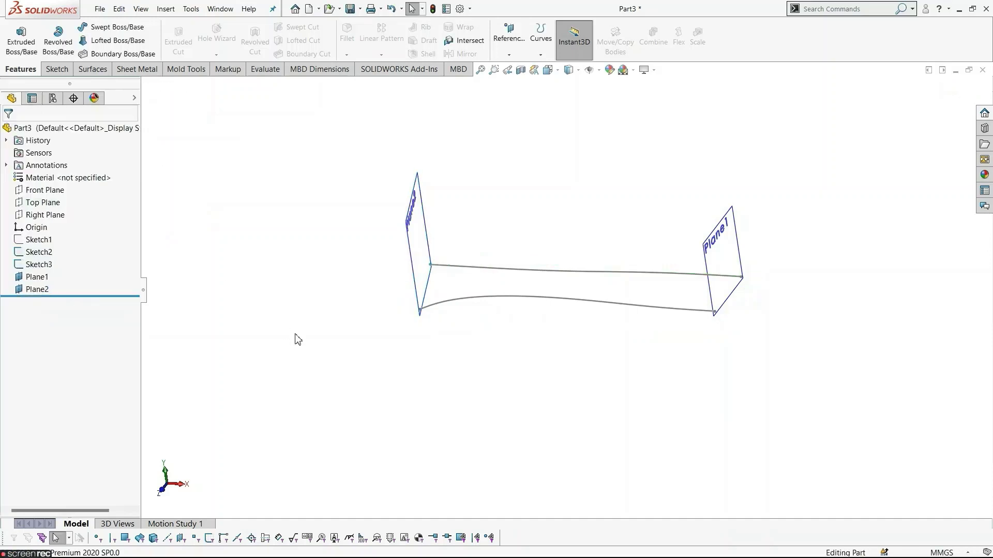
middle_drag(295, 336, 562, 457)
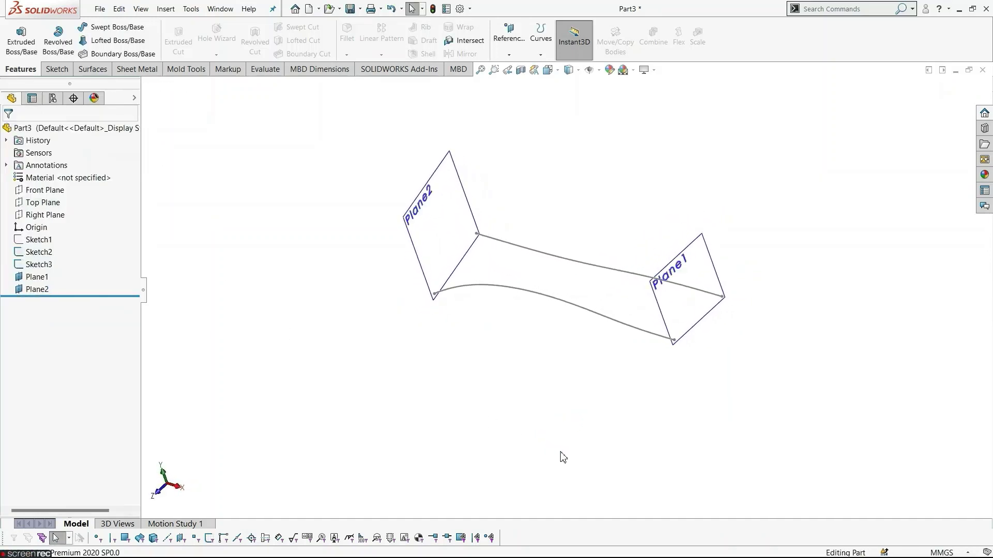
click(716, 273)
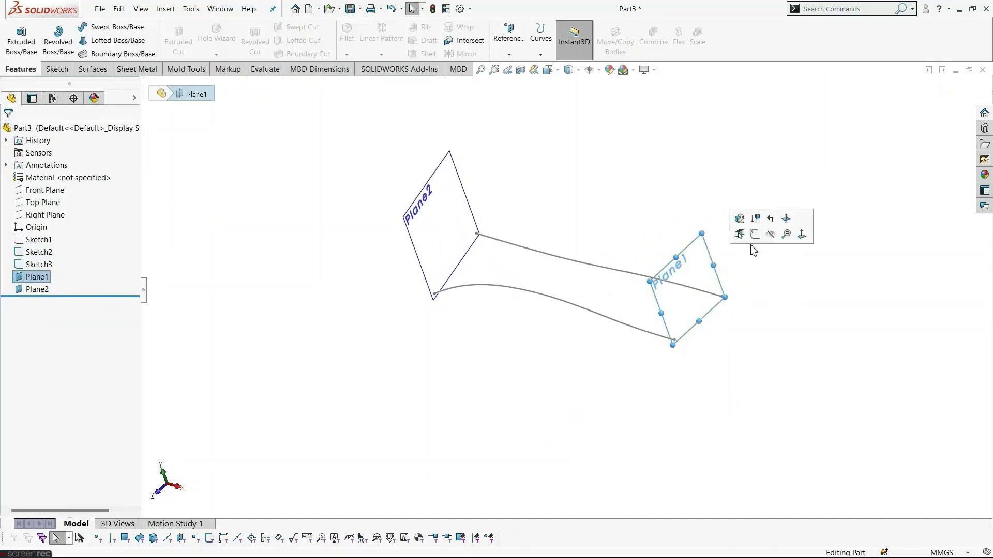
Step: Start a sketch on Plane1 and draw a centre rectangle
click(756, 235)
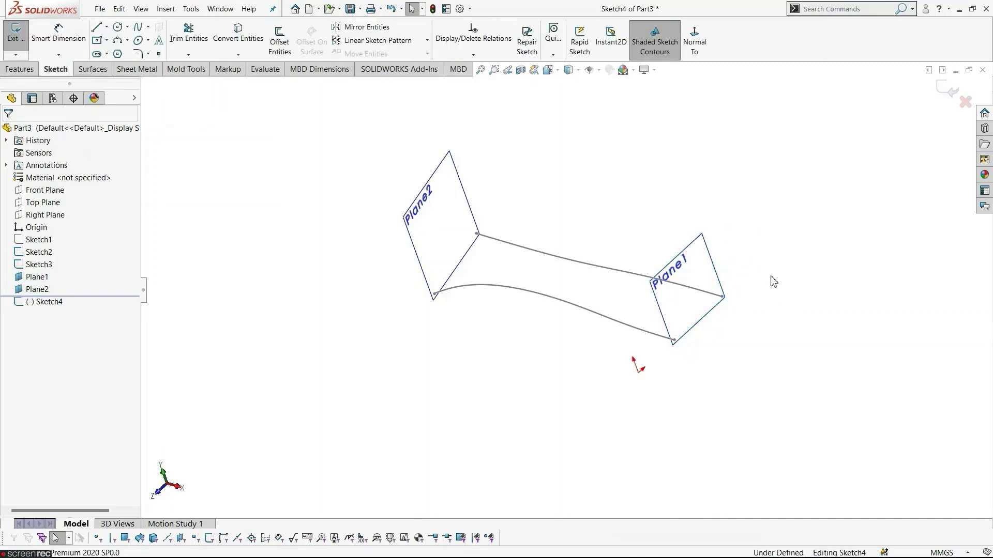
scroll(774, 281, down, 3)
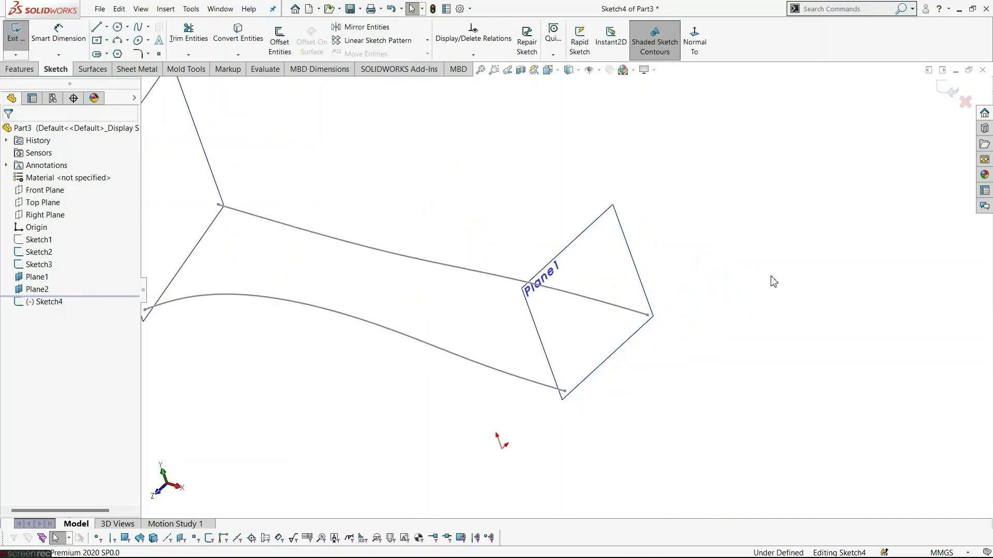
click(97, 45)
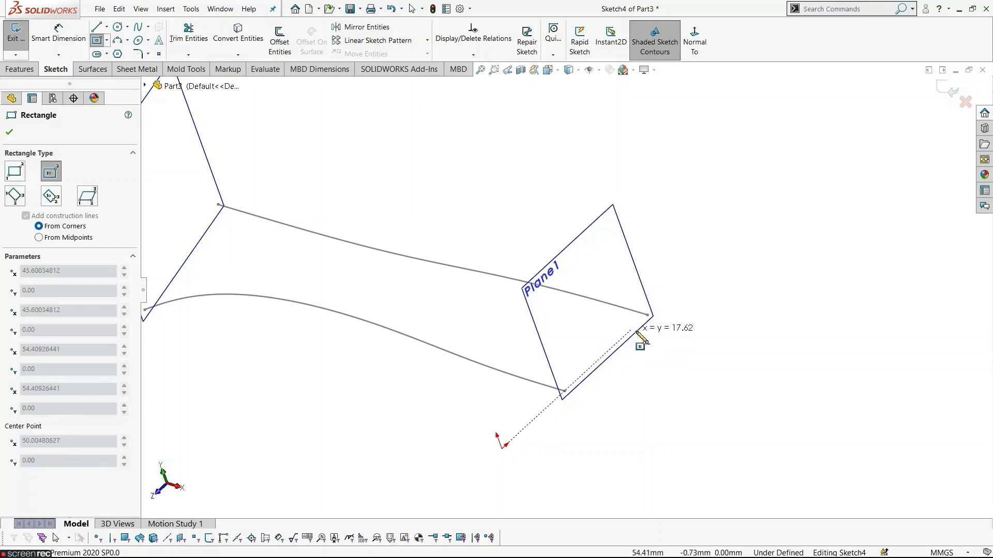
click(610, 349)
click(657, 333)
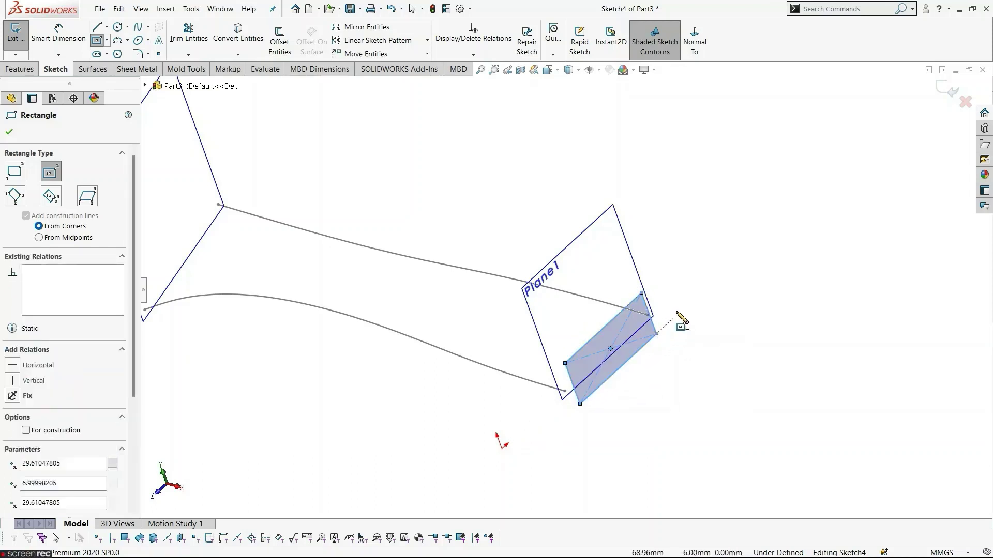
key(Escape)
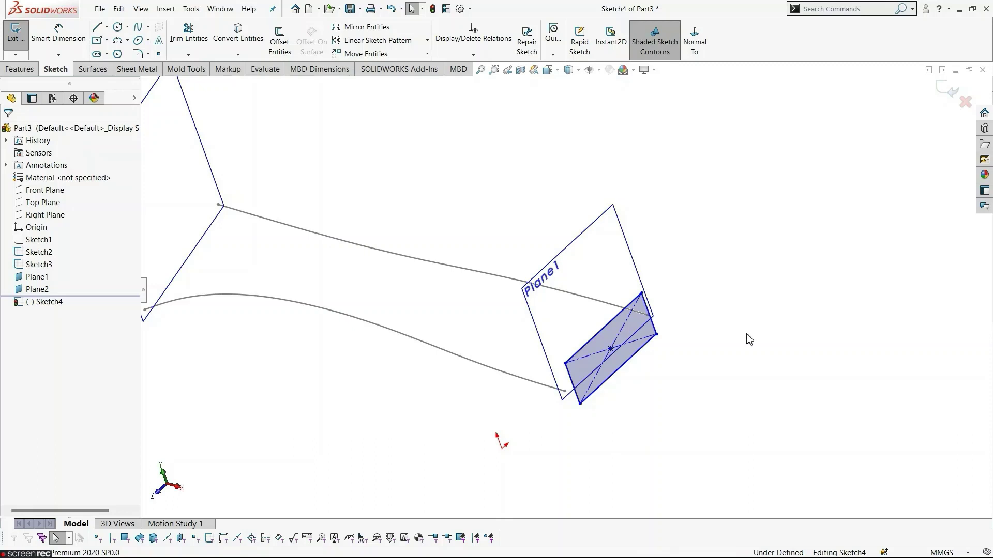
Step: Make the rectangle's edge midpoint coincident with the Sketch3 curve endpoint
scroll(578, 409, down, 5)
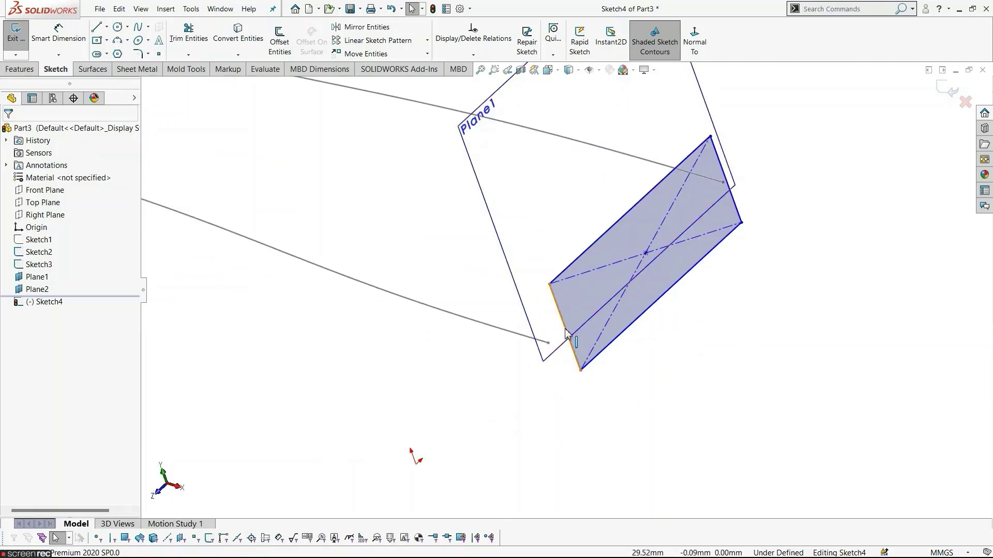
click(565, 328)
scroll(566, 364, down, 3)
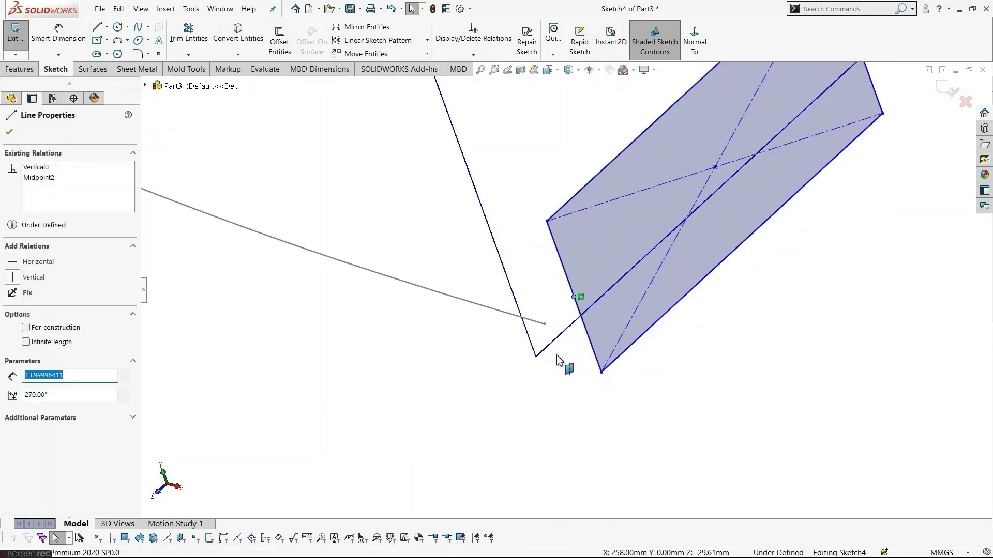
ctrl+click(544, 324)
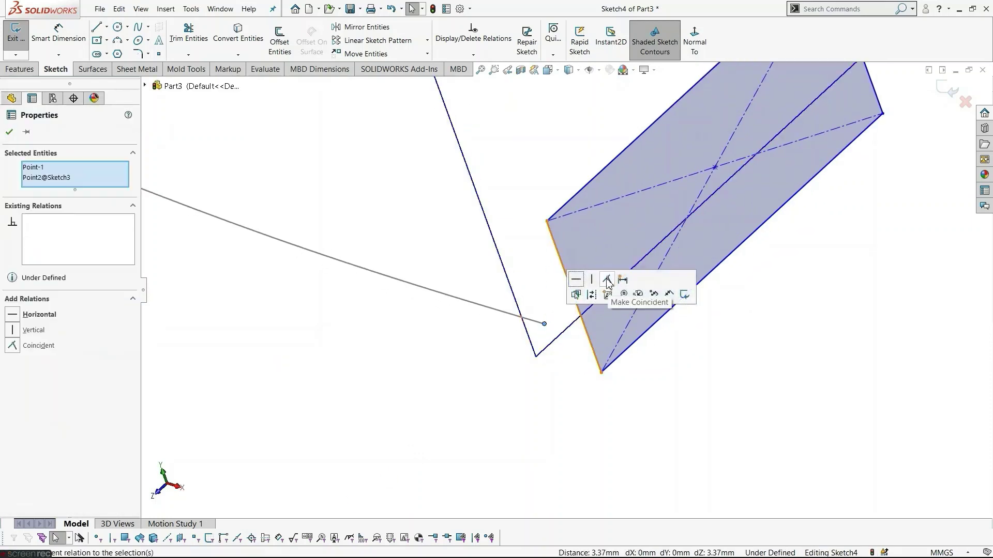
click(575, 293)
key(Escape)
Step: Make the opposite edge point coincident with the Sketch2 curve endpoint
scroll(747, 355, up, 3)
scroll(689, 195, down, 5)
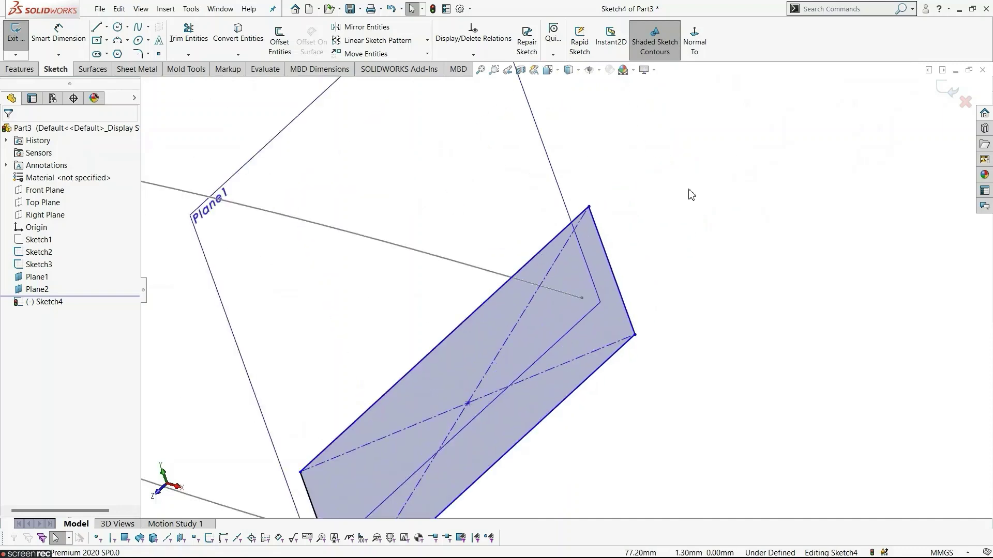
drag(612, 282, 564, 323)
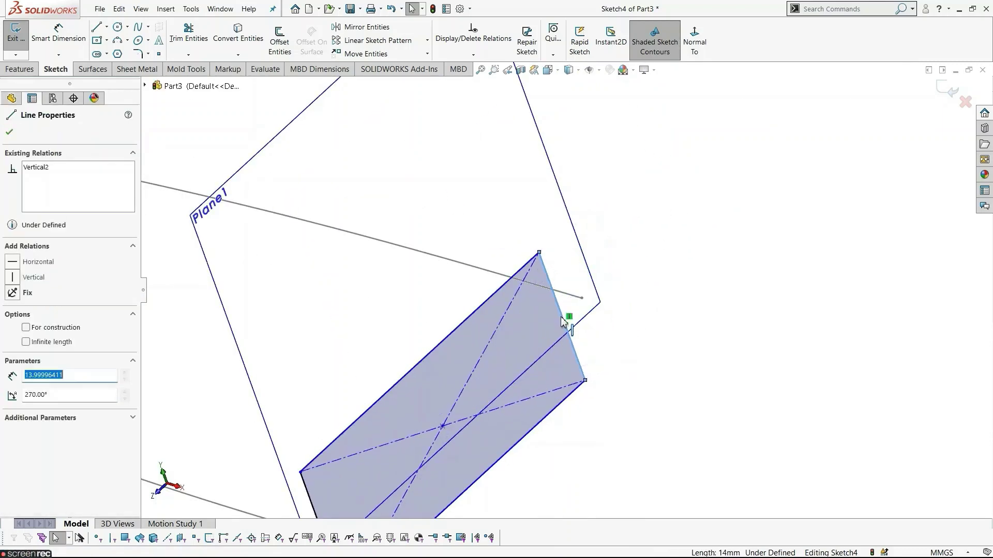
click(562, 315)
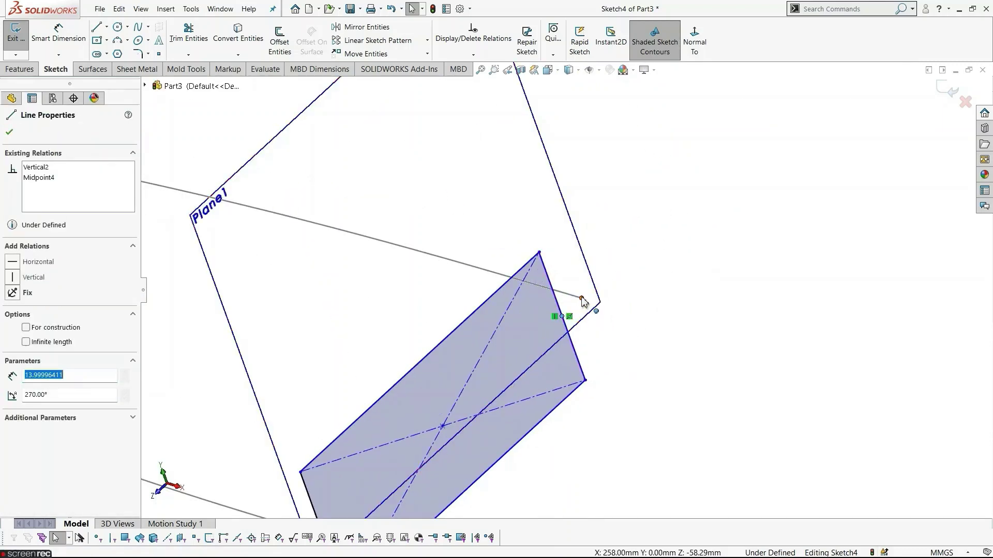
ctrl+click(581, 298)
click(643, 250)
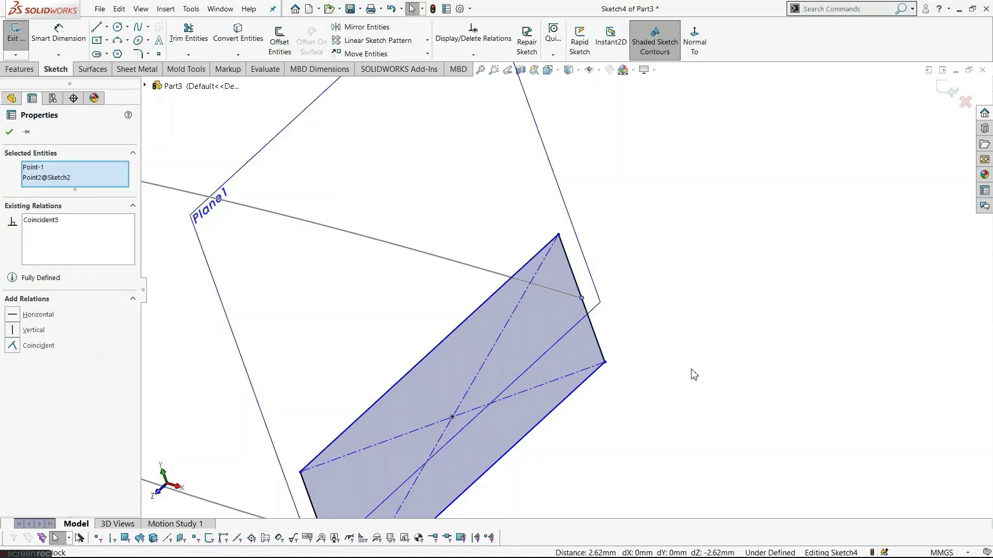
key(Escape)
scroll(696, 387, up, 2)
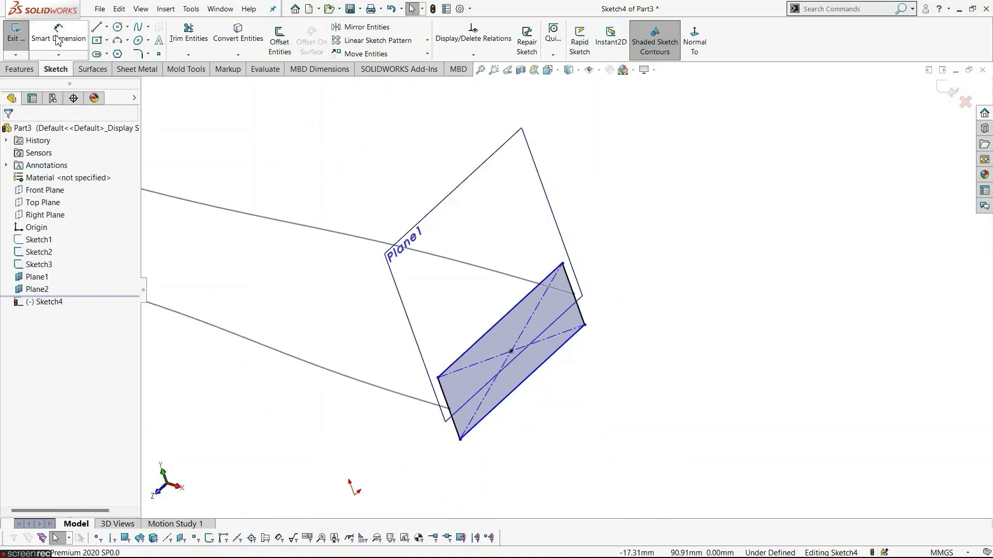
Step: Dimension the rectangle's short edge to 10 mm and exit Sketch4
click(58, 34)
click(589, 318)
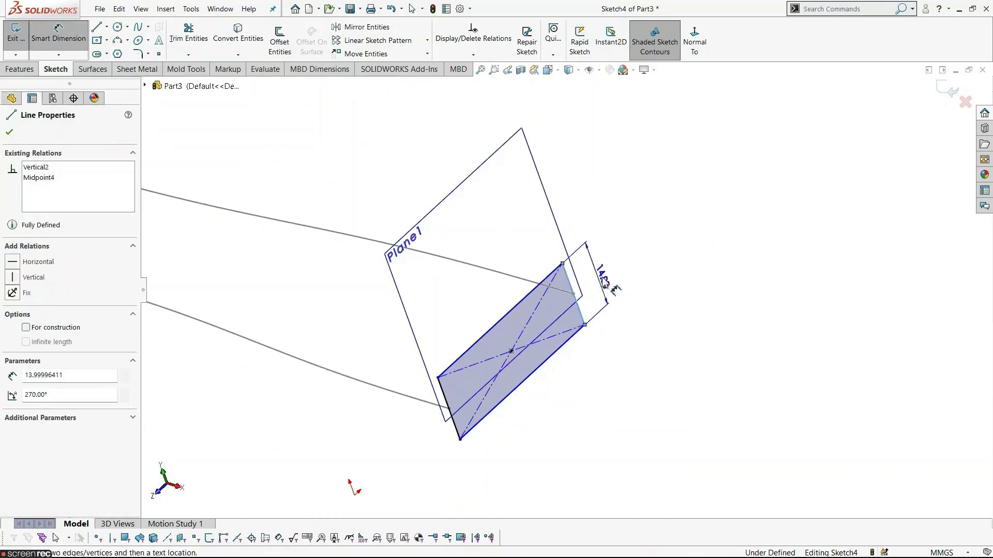
click(723, 258)
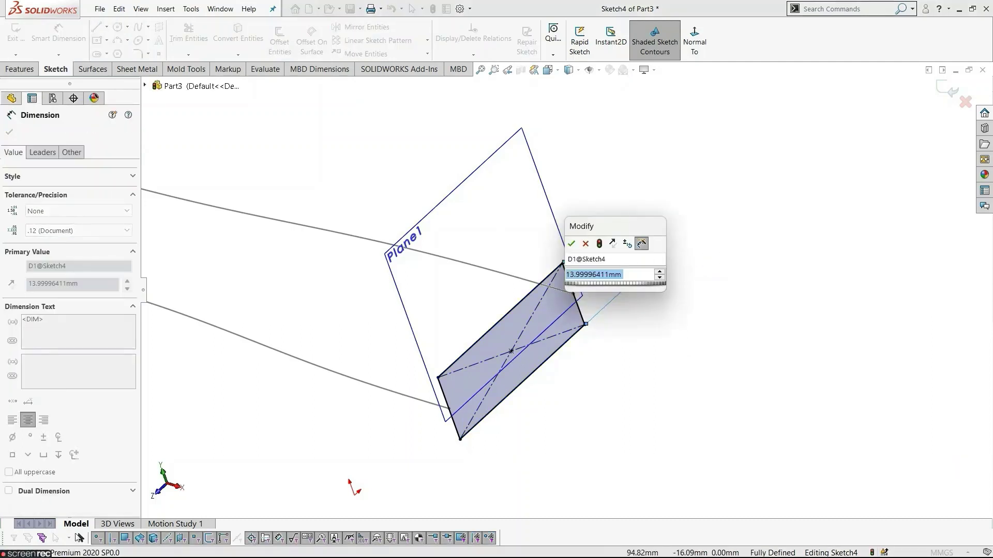
text(10)
key(Return)
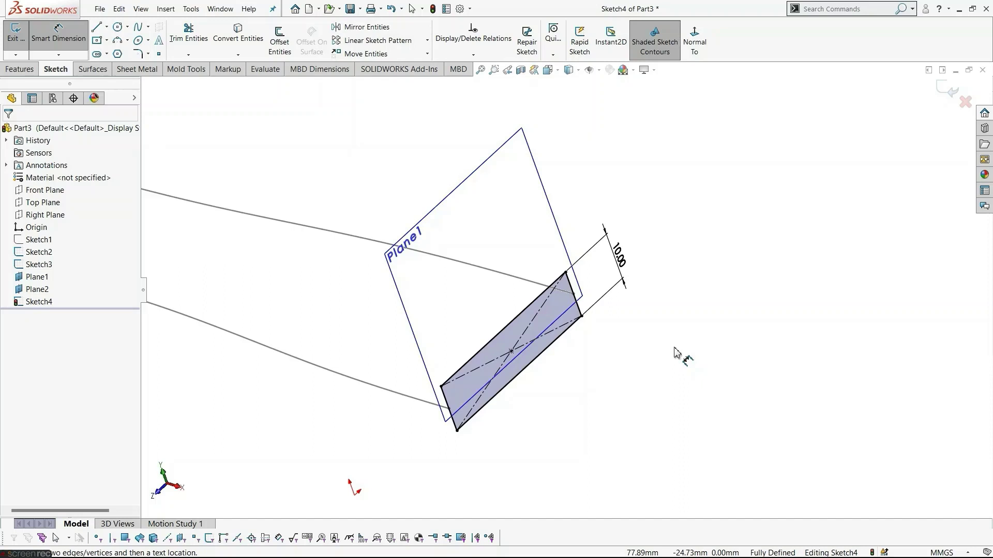
key(Escape)
scroll(675, 353, up, 3)
middle_drag(674, 353, 598, 414)
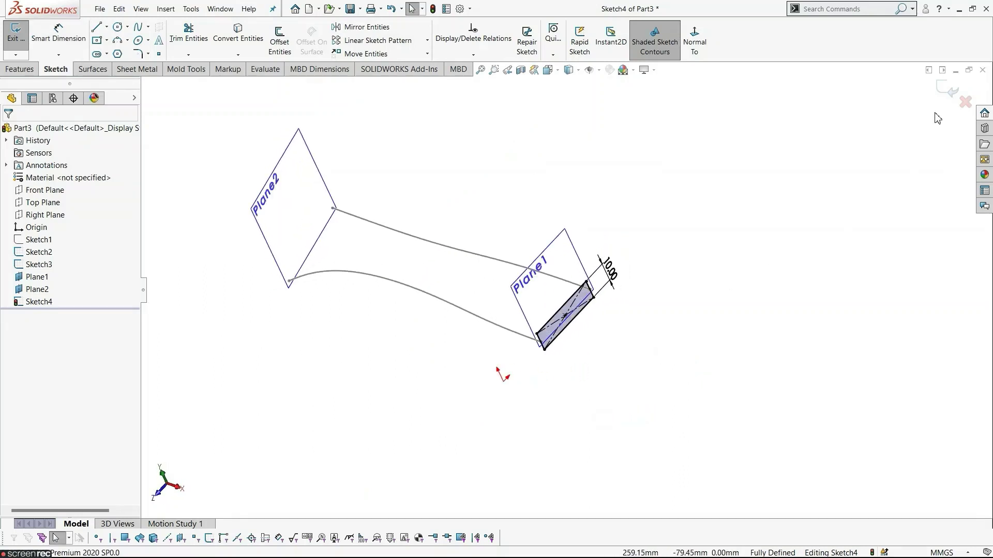
click(949, 91)
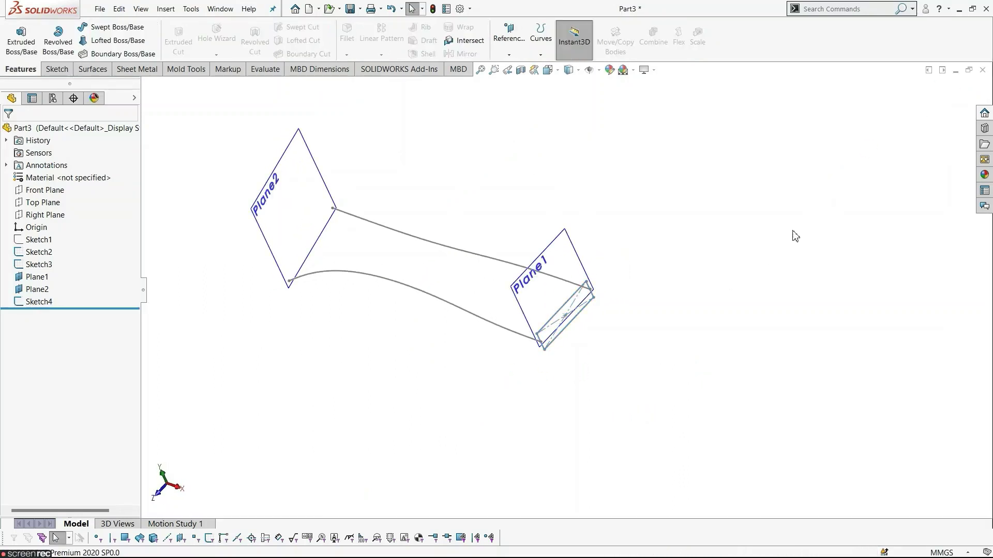
Step: Start a sketch on Plane2 and draw a centre rectangle
mouse_move(608, 431)
middle_down()
mouse_move(599, 422)
mouse_move(600, 430)
middle_up()
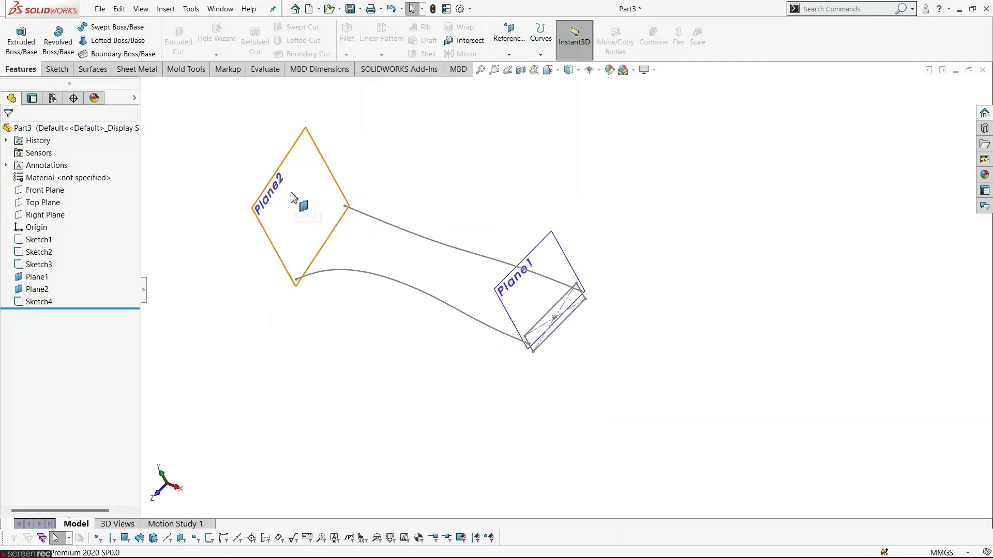
click(293, 197)
click(333, 163)
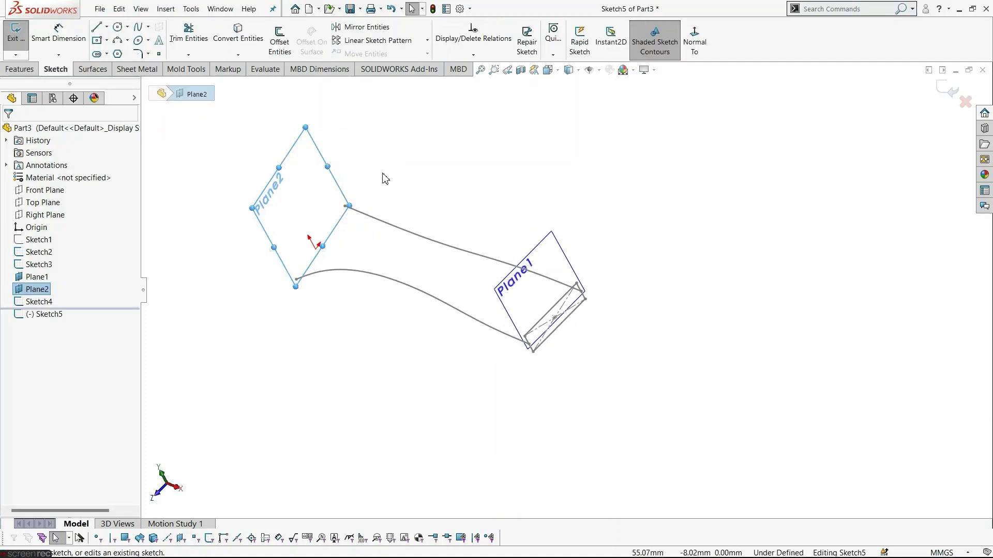
scroll(362, 189, down, 3)
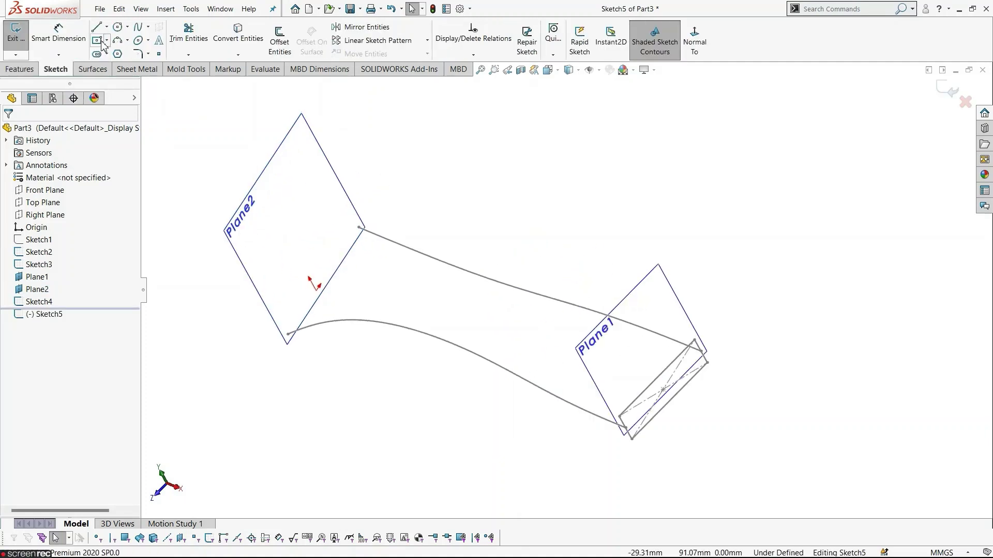
click(329, 271)
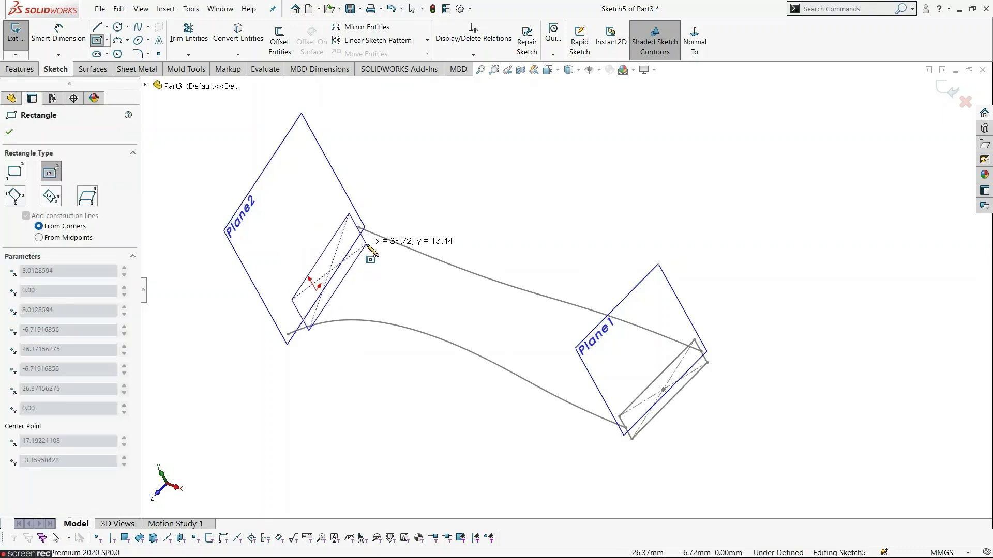
click(372, 249)
scroll(380, 215, down, 4)
key(Escape)
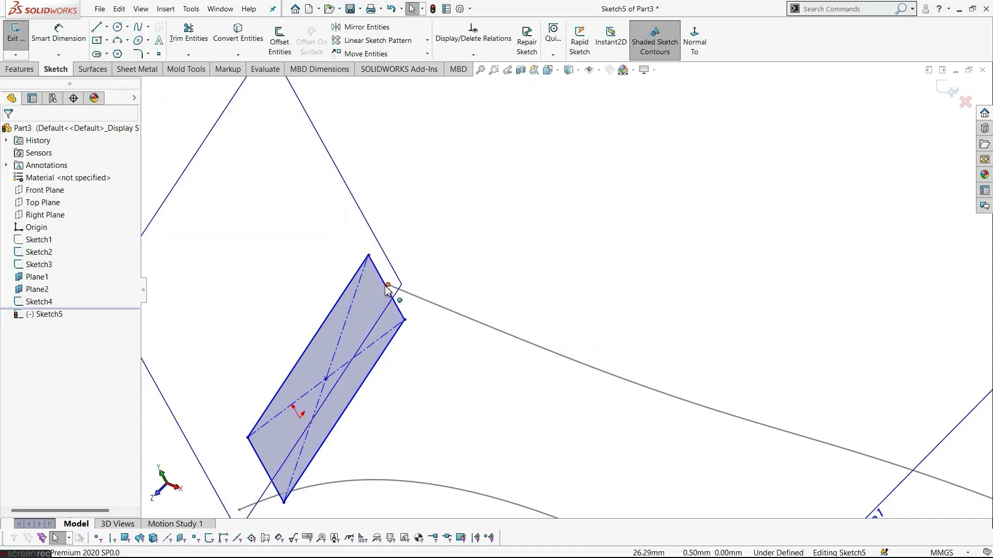
Step: Make the sloped edge's point coincident with the Sketch2 curve endpoint
click(389, 290)
scroll(393, 297, down, 3)
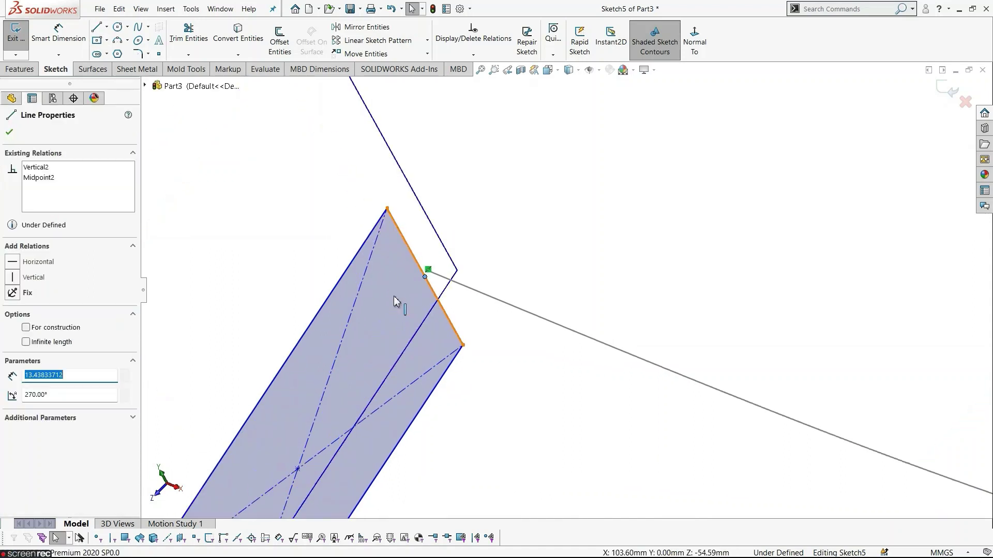
click(592, 249)
scroll(452, 298, down, 3)
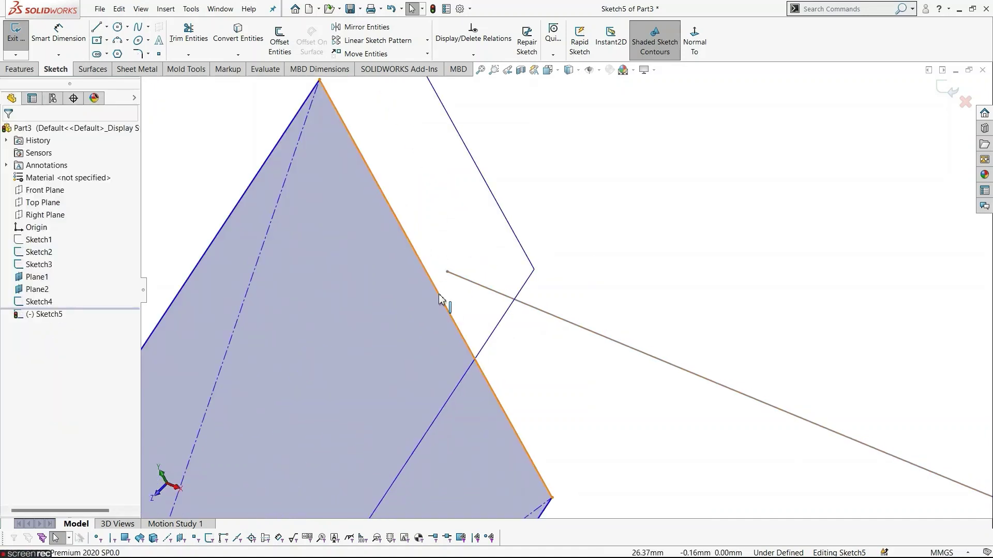
click(436, 291)
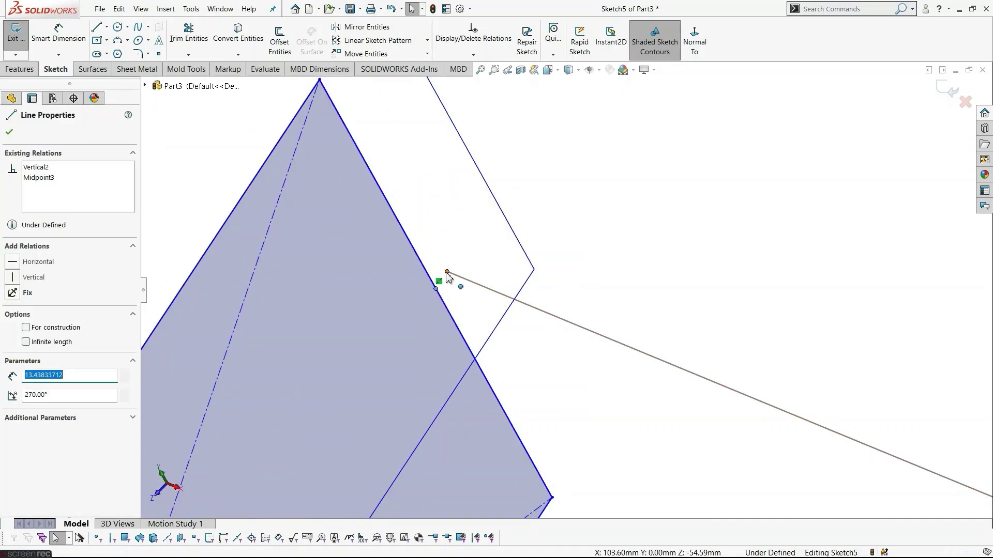
ctrl+click(447, 272)
click(508, 227)
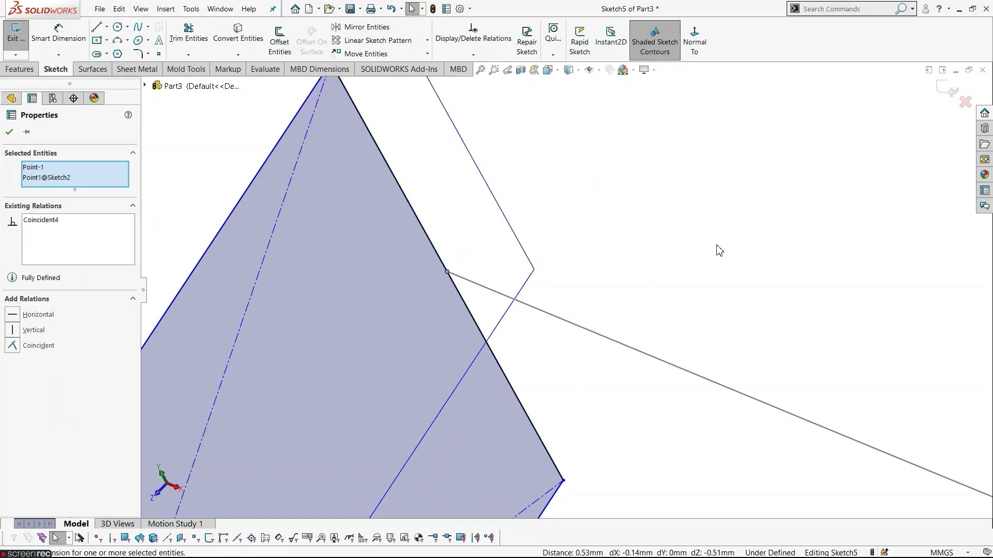
key(Escape)
Step: Make the lower-left edge coincident with the lower guide curve's endpoint
scroll(537, 447, up, 5)
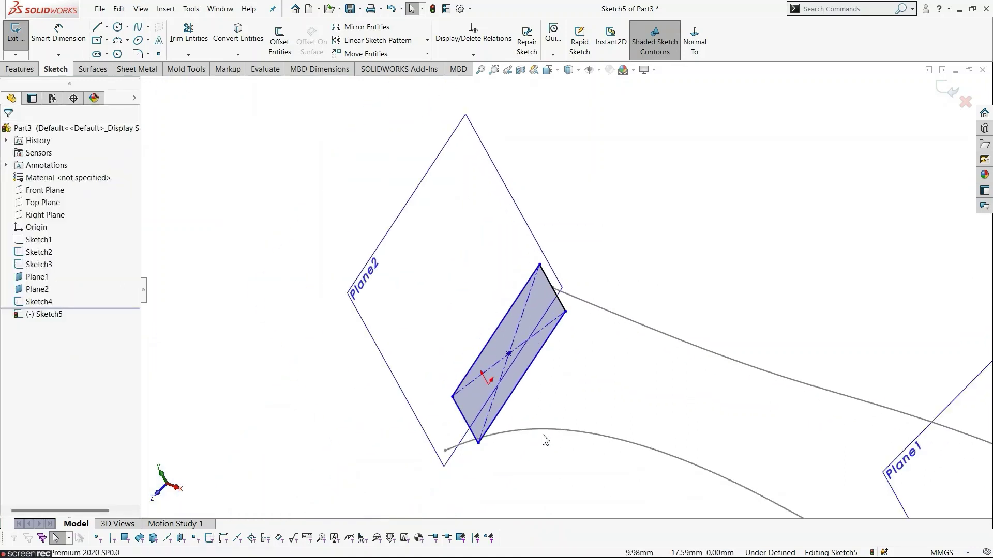
scroll(541, 438, down, 5)
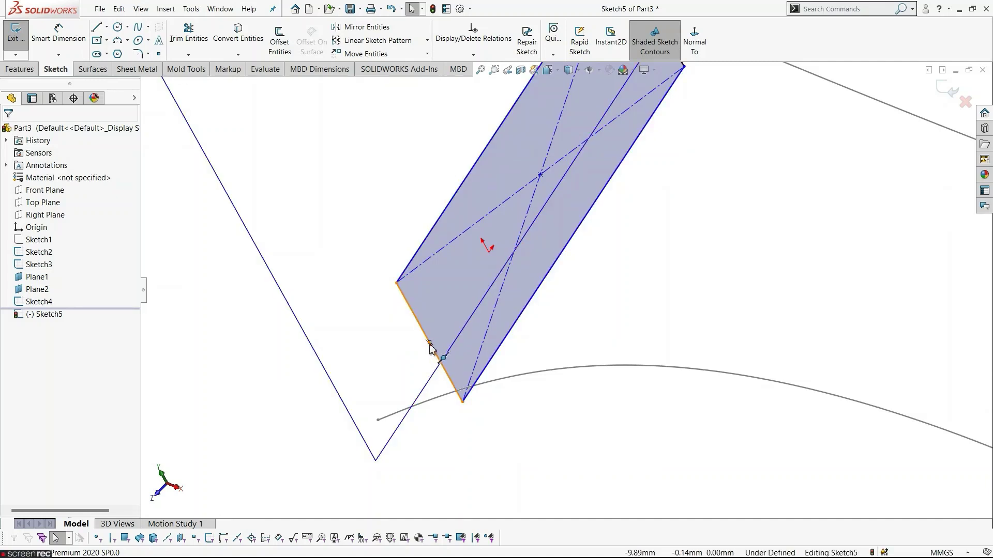
click(431, 346)
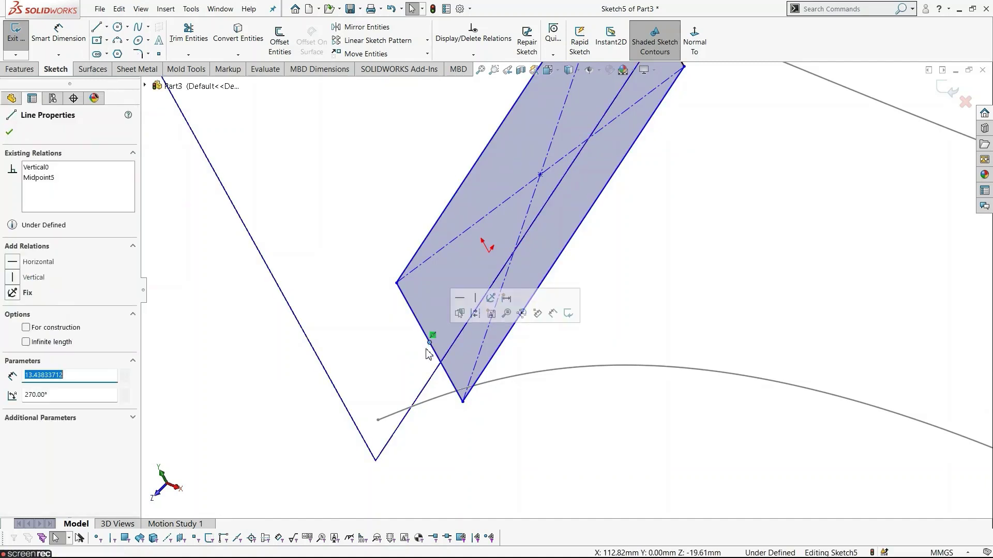
click(378, 421)
click(437, 377)
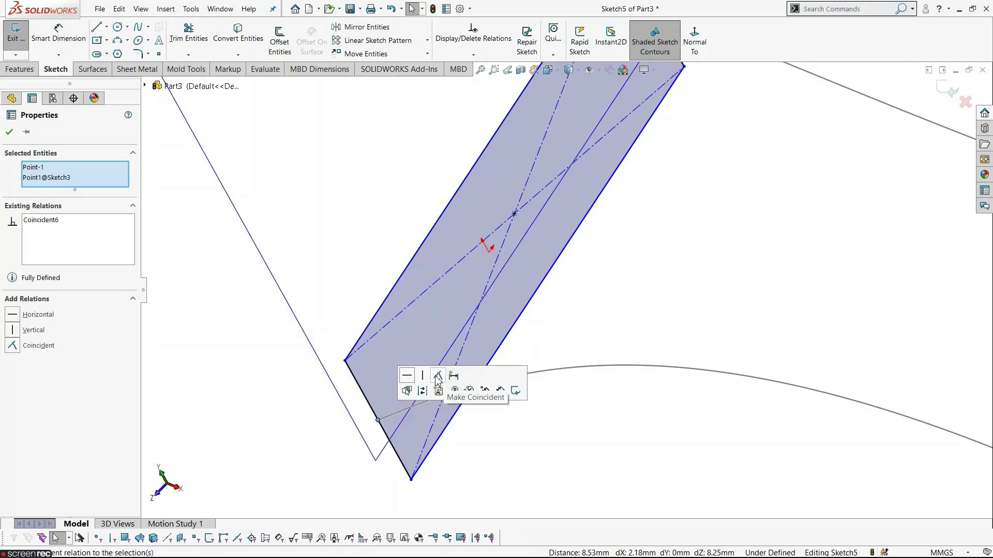
click(505, 459)
scroll(582, 461, up, 8)
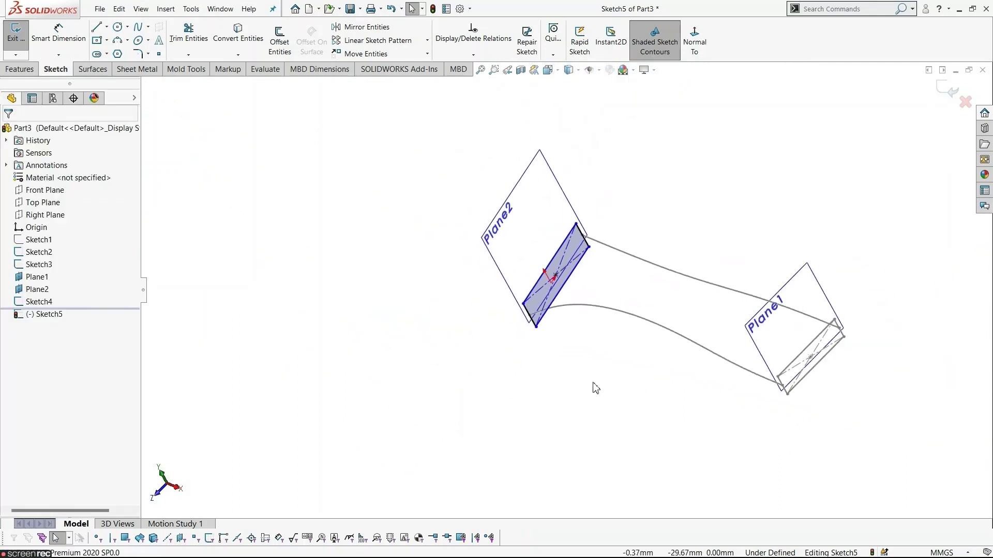
scroll(626, 269, down, 4)
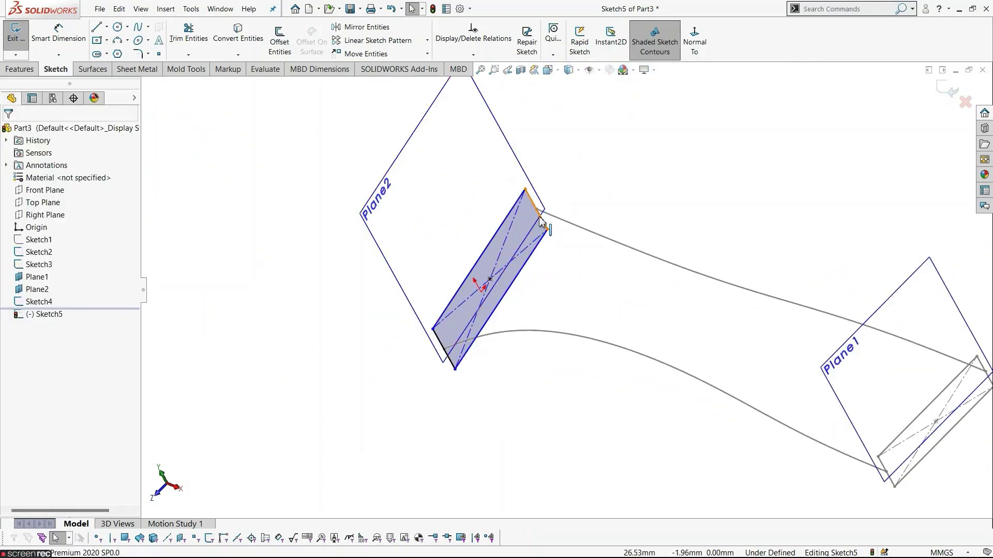
Step: Make the Plane2 profile's short edge equal to the matching Plane1 edge
click(541, 222)
scroll(613, 401, up, 4)
scroll(819, 333, down, 4)
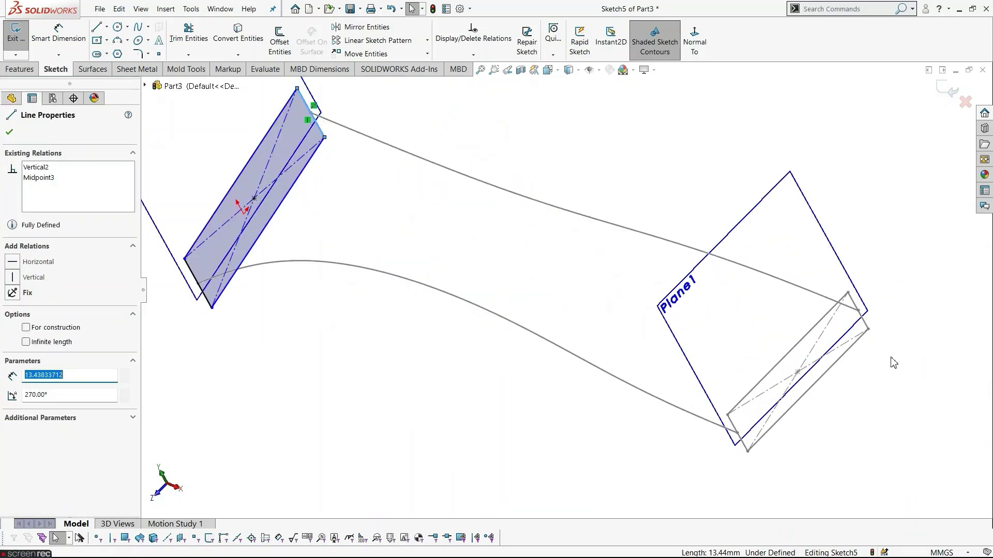
ctrl+click(869, 327)
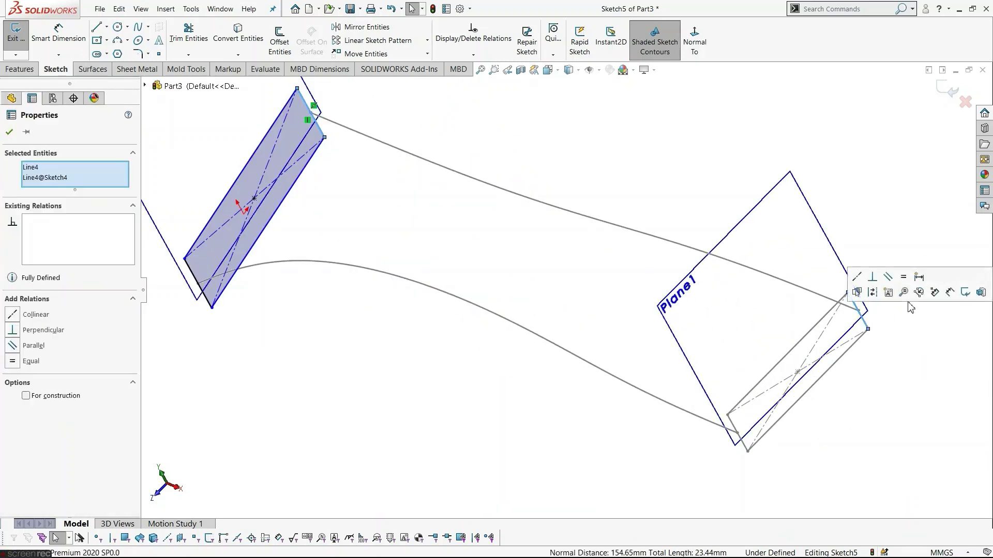
click(902, 280)
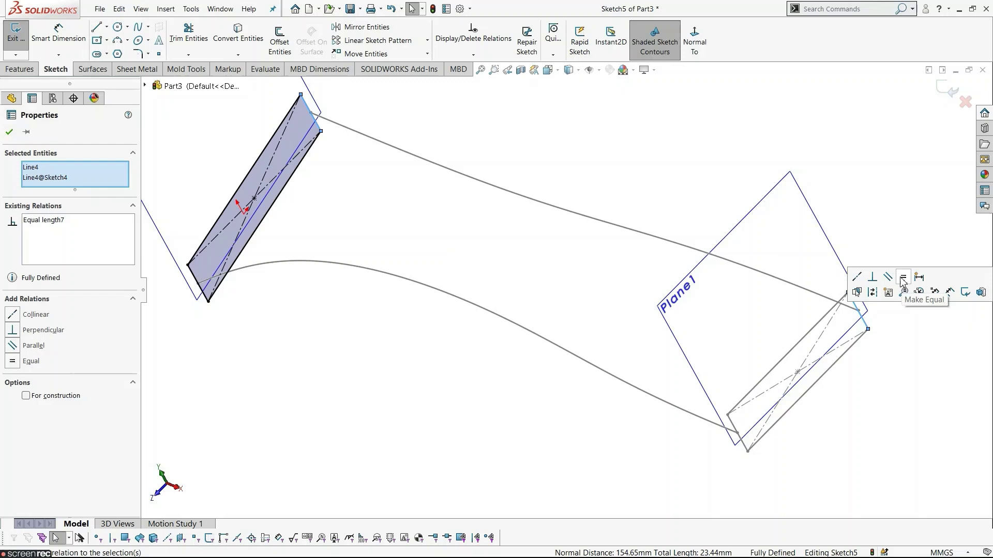
click(902, 398)
Step: Hide the reference planes and close Sketch5
scroll(538, 337, up, 3)
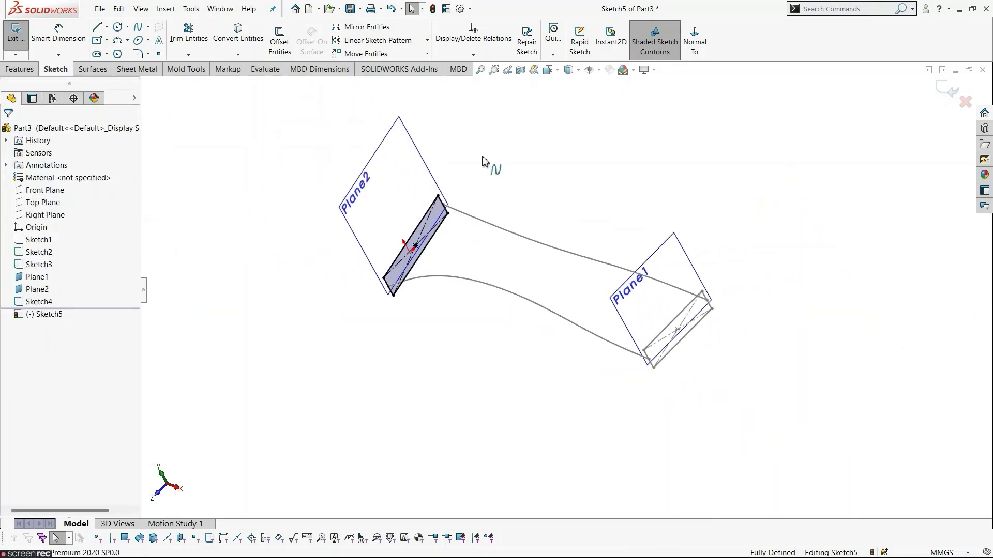
scroll(469, 193, down, 2)
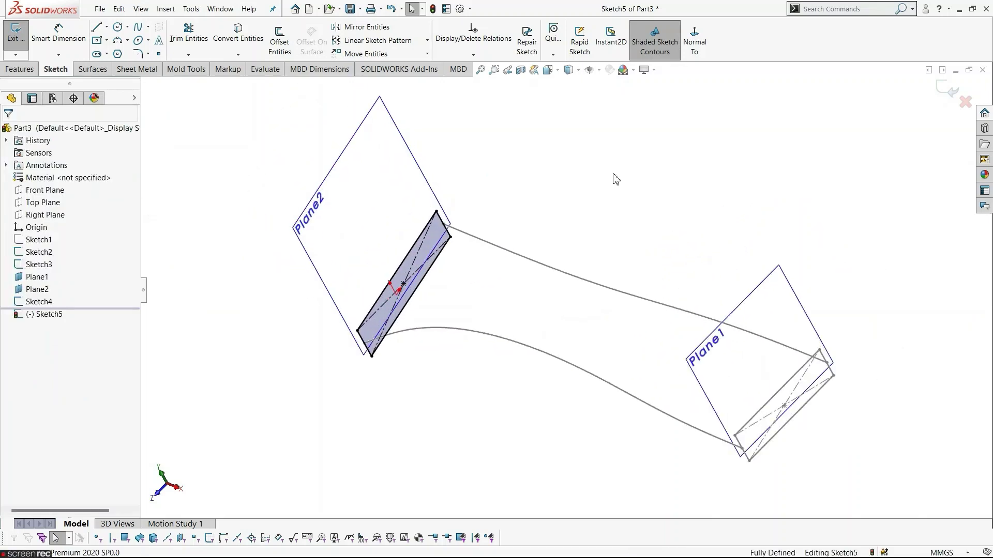
click(594, 70)
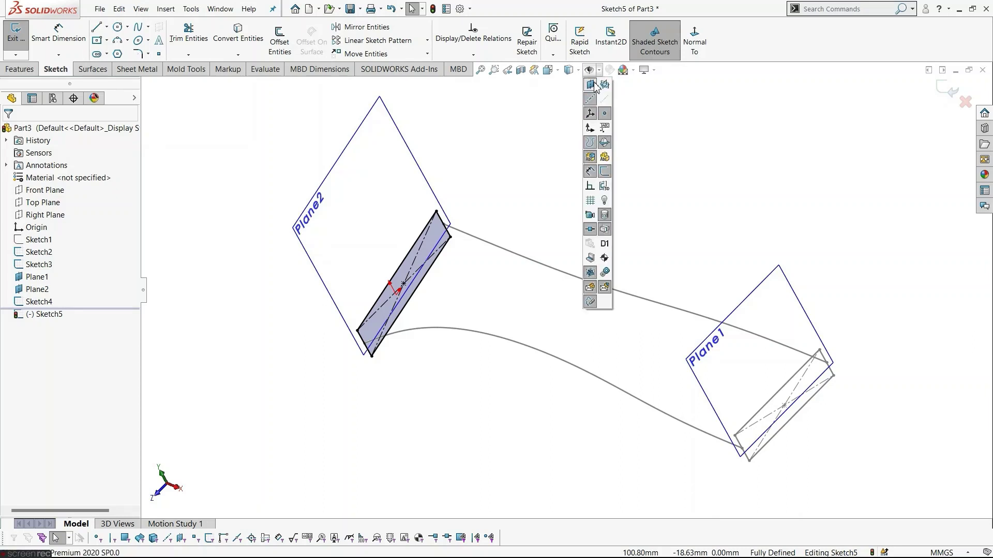
click(594, 85)
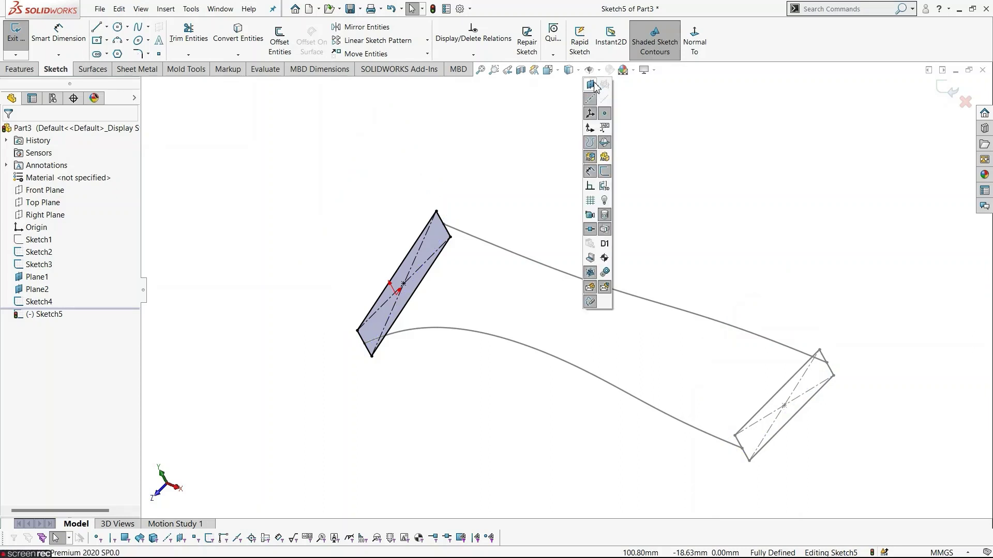
click(942, 90)
mouse_move(696, 248)
middle_down()
mouse_move(650, 208)
mouse_move(610, 230)
mouse_move(700, 228)
mouse_move(844, 281)
mouse_move(815, 342)
mouse_move(750, 377)
middle_up()
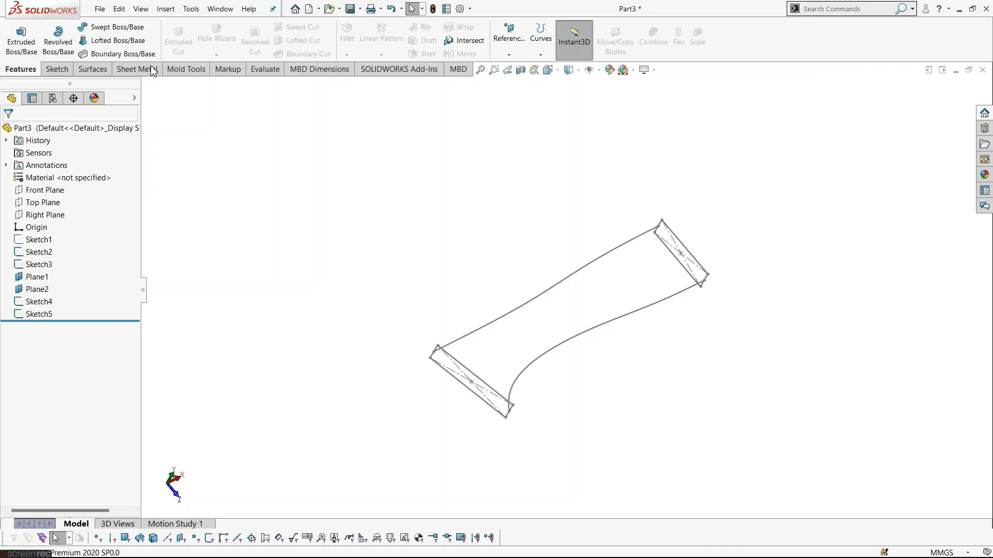
Step: Start a lofted boss with Sketch4 and Sketch5 as its profiles
click(149, 41)
scroll(711, 314, down, 4)
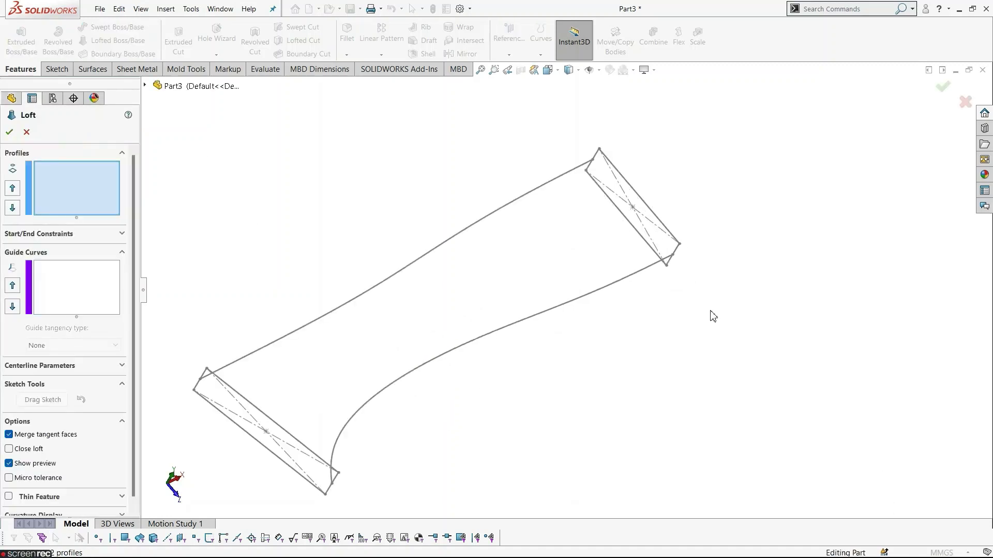
click(665, 242)
scroll(729, 356, up, 3)
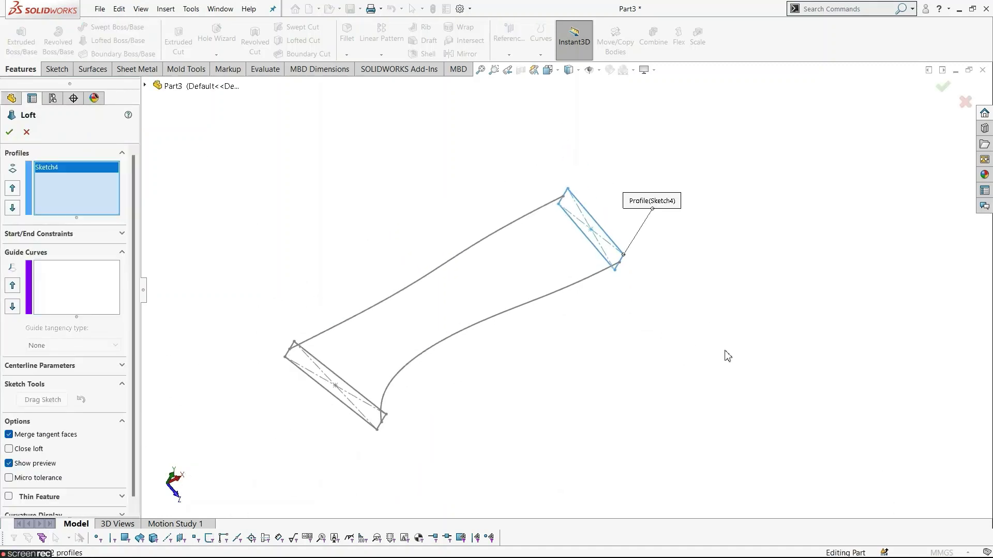
scroll(424, 417, down, 5)
click(407, 398)
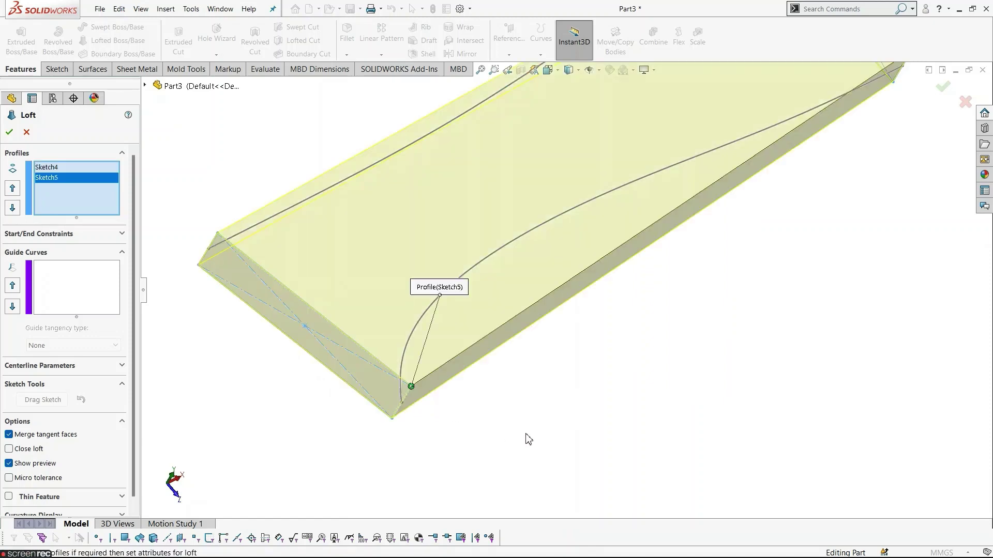
mouse_move(525, 437)
middle_down()
mouse_move(587, 346)
mouse_move(584, 414)
mouse_move(571, 327)
middle_up()
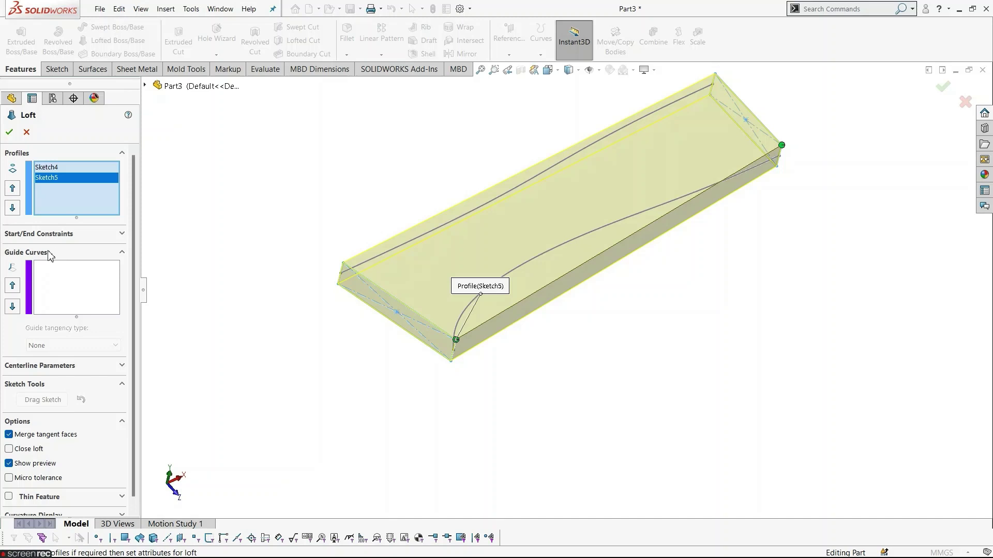
Step: Add Sketch2 and Sketch3 as guide curves and create Loft1
click(67, 273)
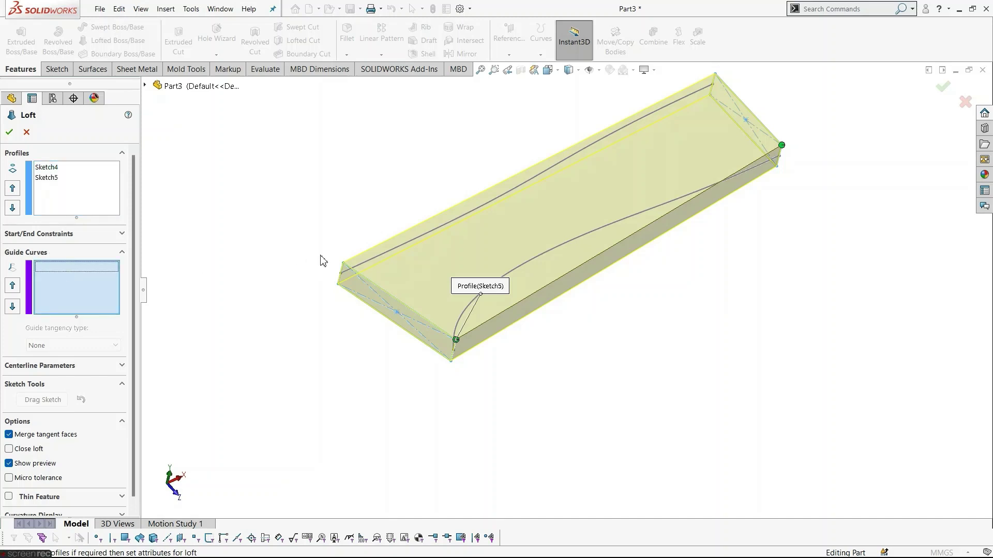
click(370, 263)
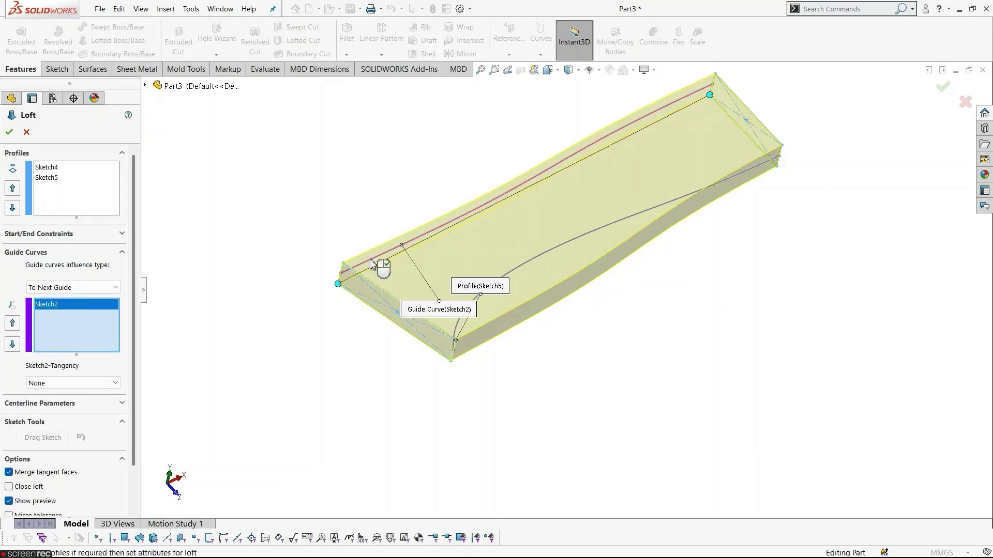
click(526, 267)
middle_drag(589, 305, 613, 368)
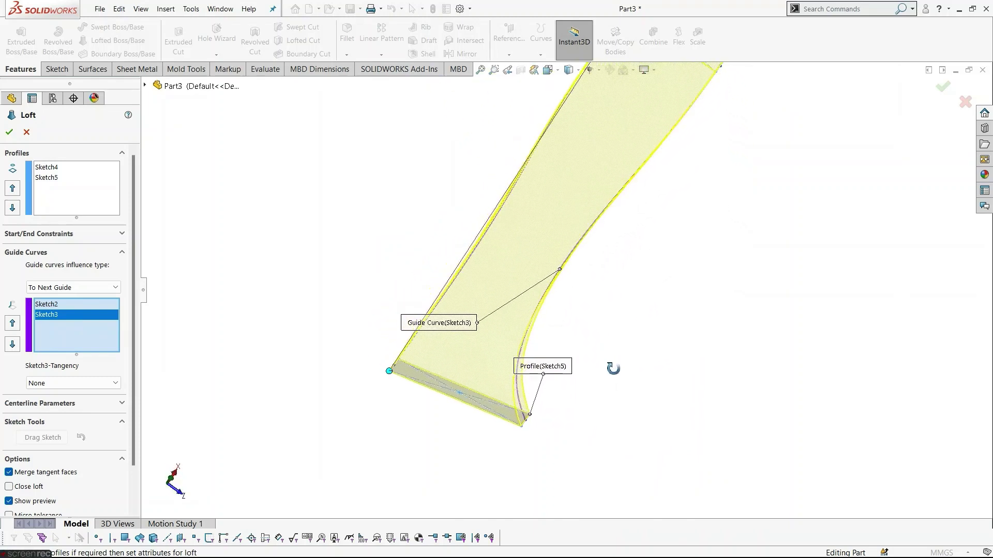
scroll(619, 369, up, 2)
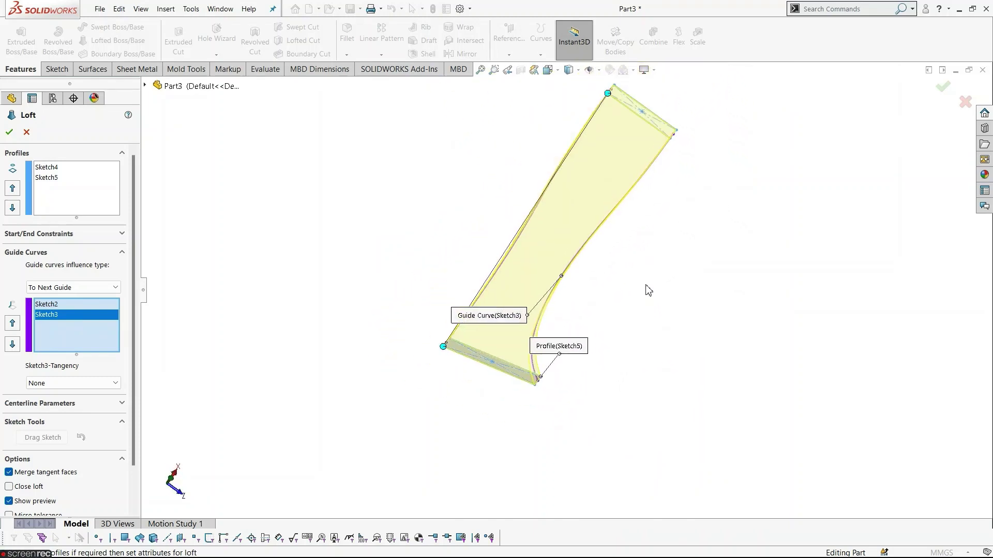
mouse_move(648, 290)
middle_down()
mouse_move(629, 359)
mouse_move(636, 239)
middle_up()
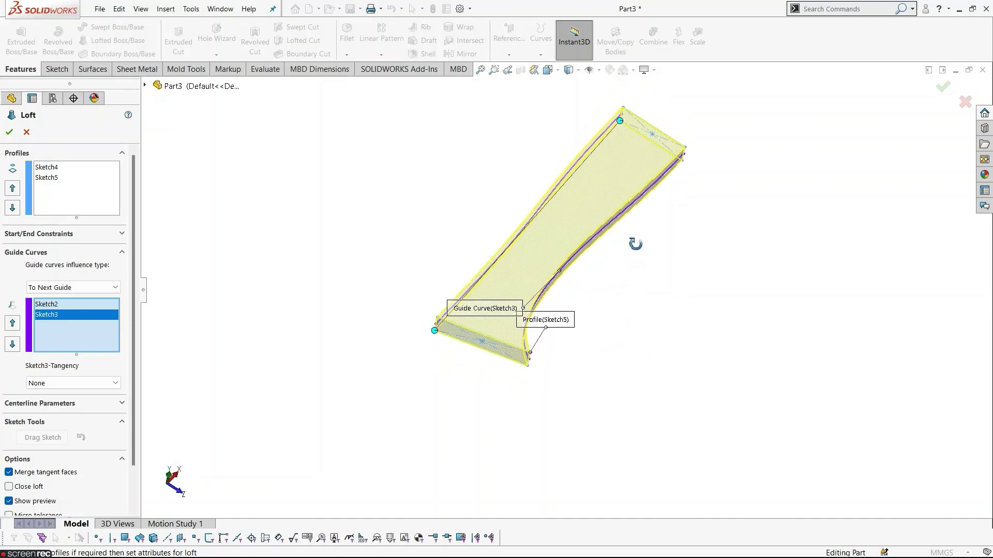
click(10, 132)
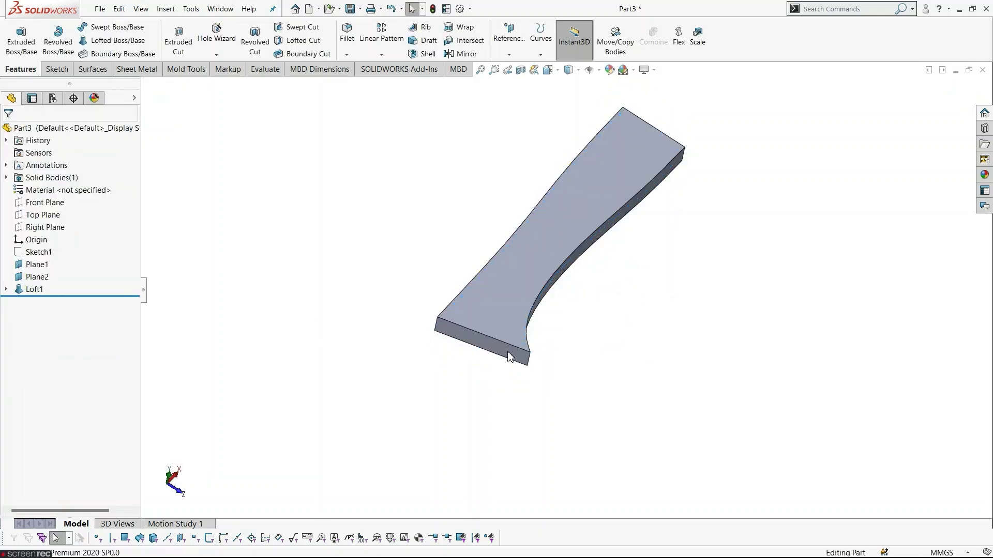
click(623, 72)
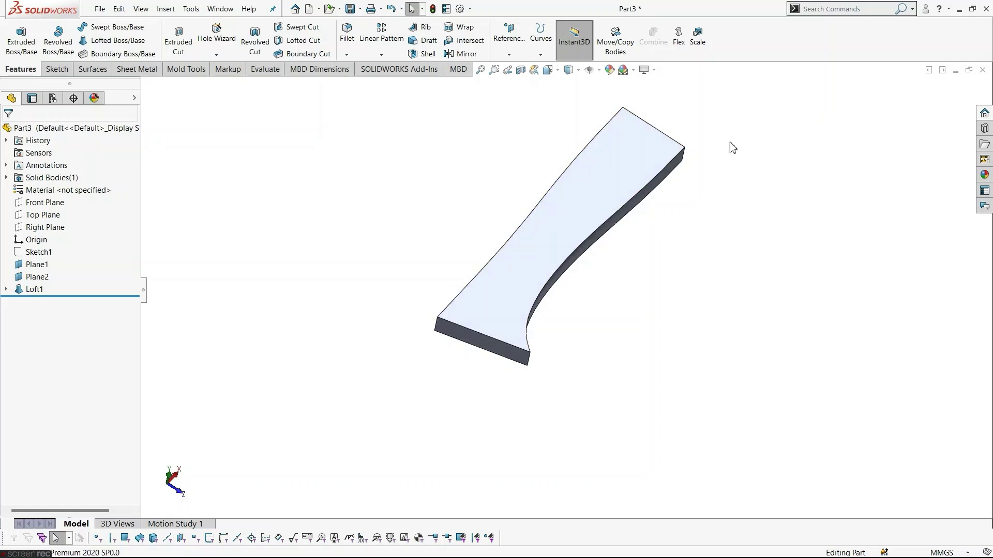
middle_drag(753, 168, 698, 168)
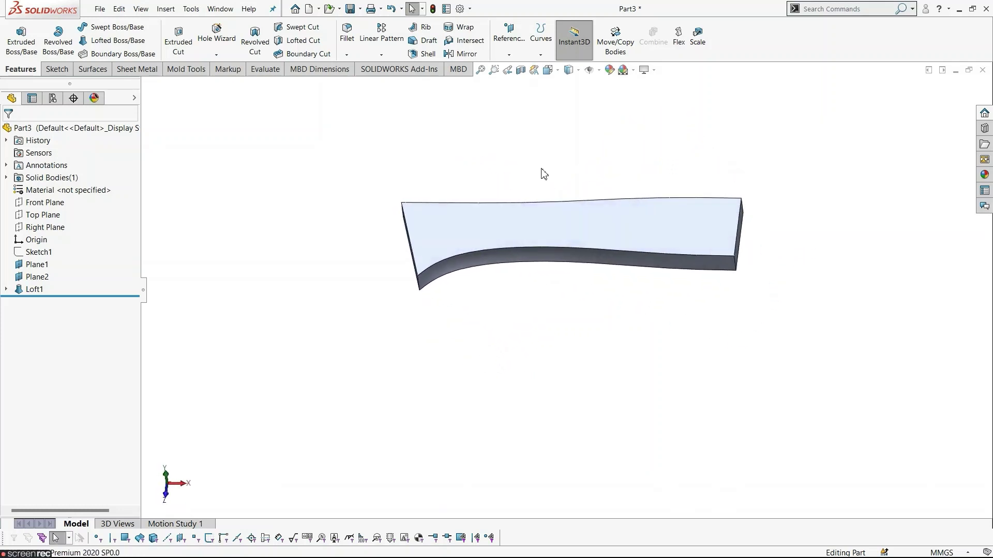
scroll(540, 172, down, 3)
Step: Round the four connected long edges of the handle with a 4 mm fillet
click(350, 38)
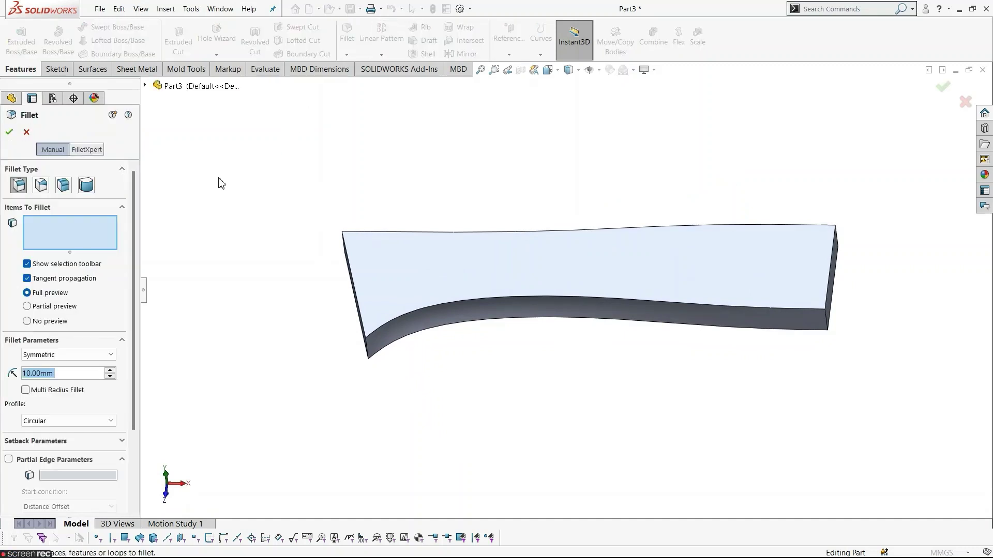
text(4)
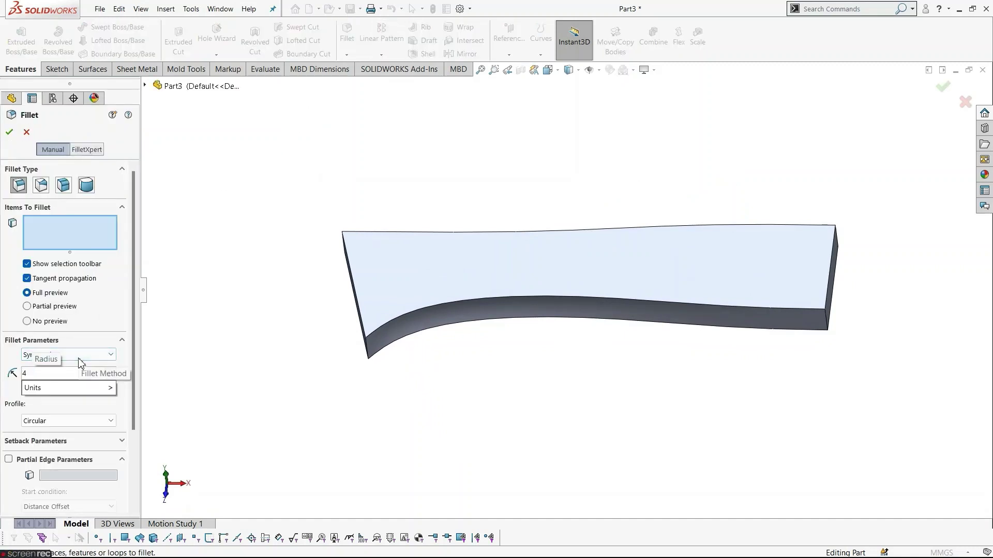
key(Return)
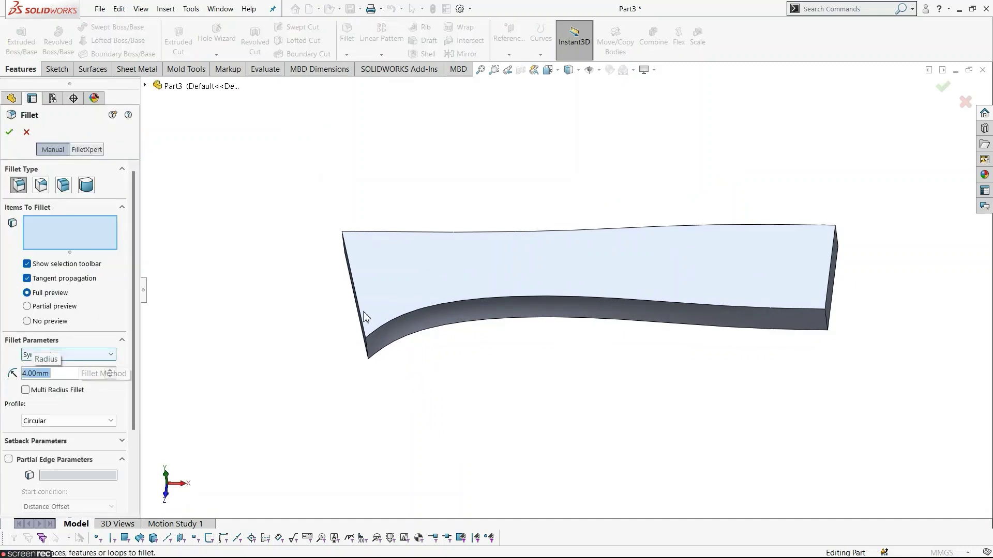
click(474, 299)
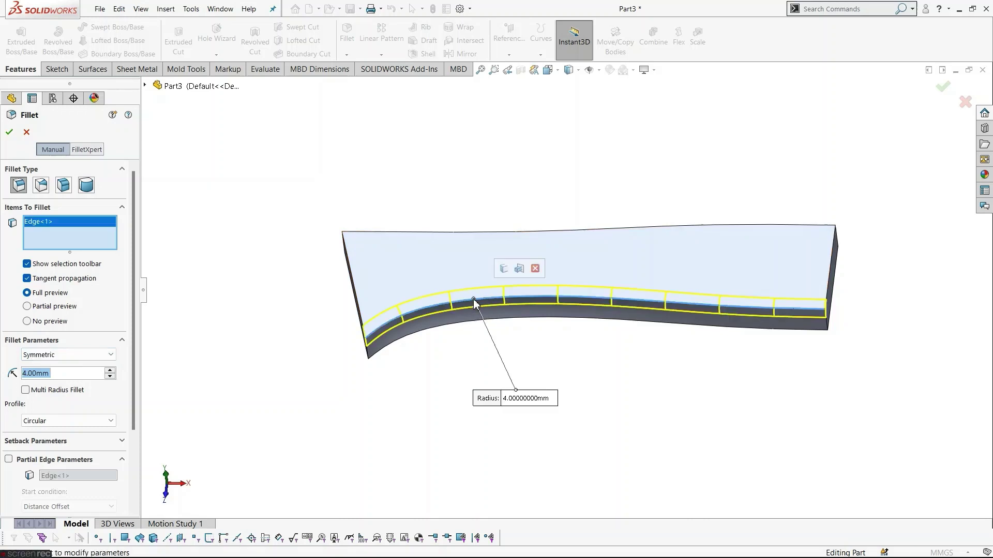
click(502, 269)
middle_drag(467, 343, 510, 388)
scroll(514, 389, down, 3)
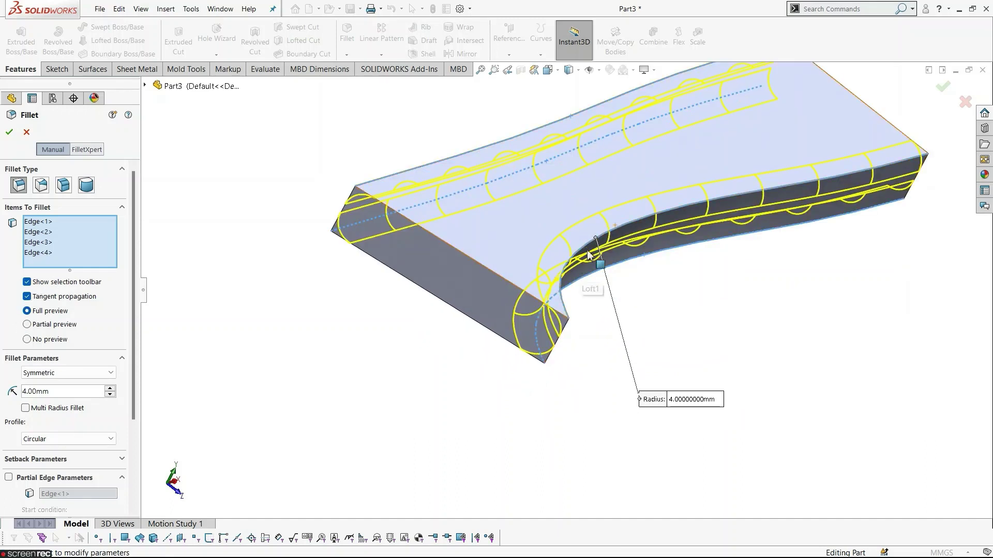
click(9, 134)
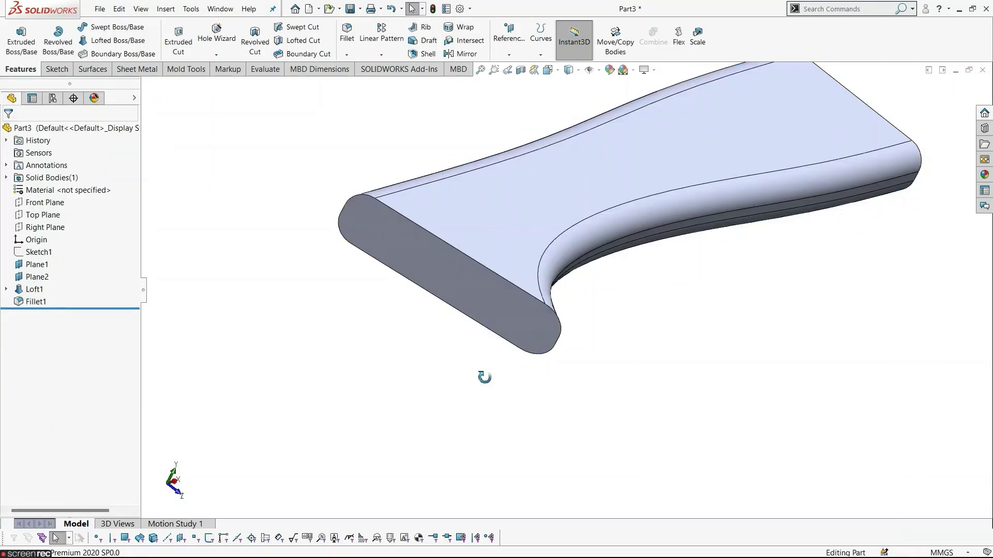
Step: Fit the filleted handle in view and launch the Shell command
middle_drag(483, 377, 443, 356)
key(f)
middle_drag(594, 217, 514, 181)
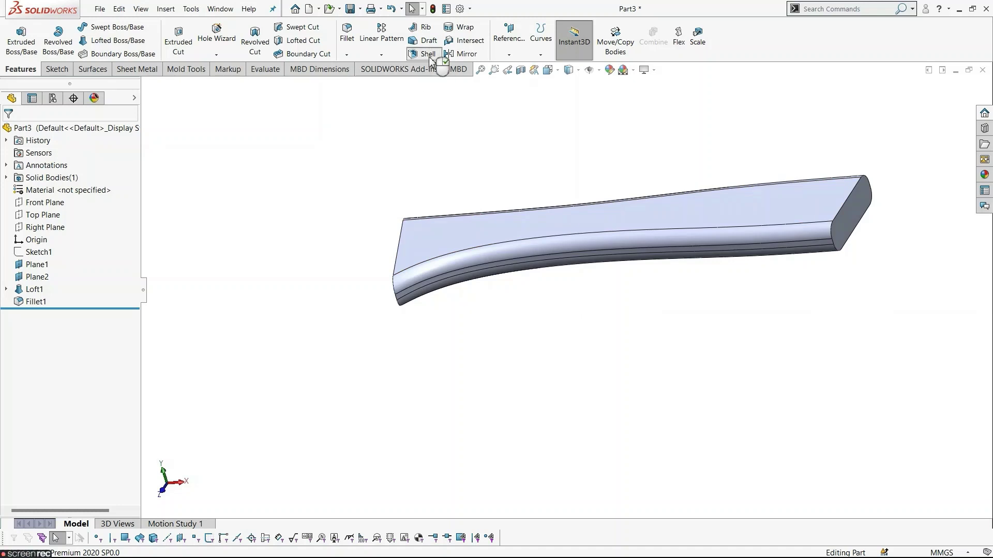
click(429, 55)
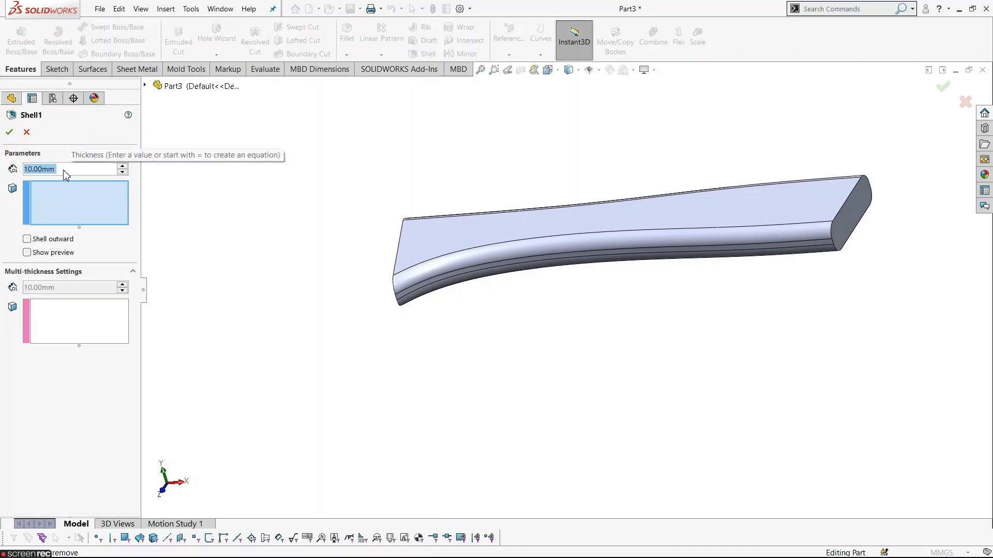
Step: Shell the handle to a 3 mm wall, leaving its end face open
text(3)
key(Return)
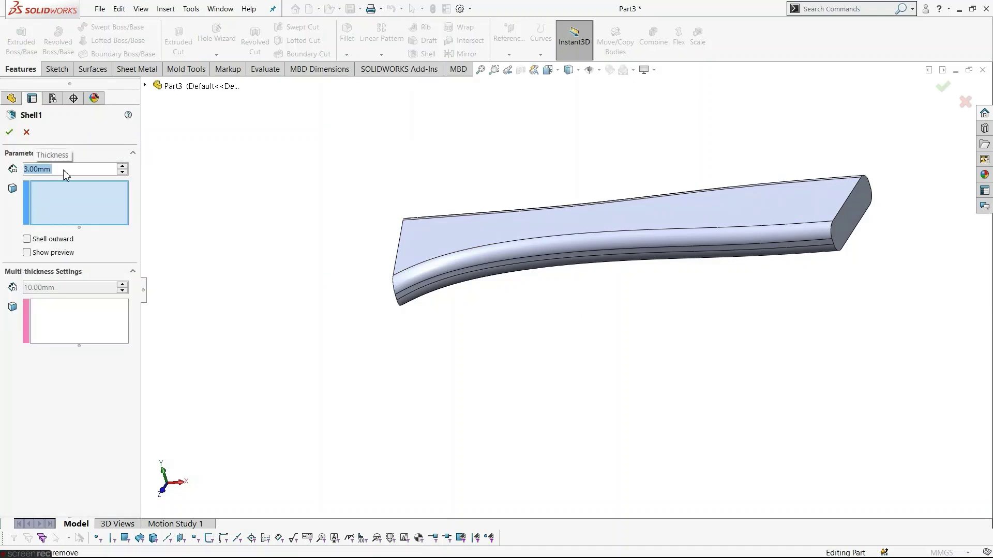
middle_drag(252, 248, 281, 251)
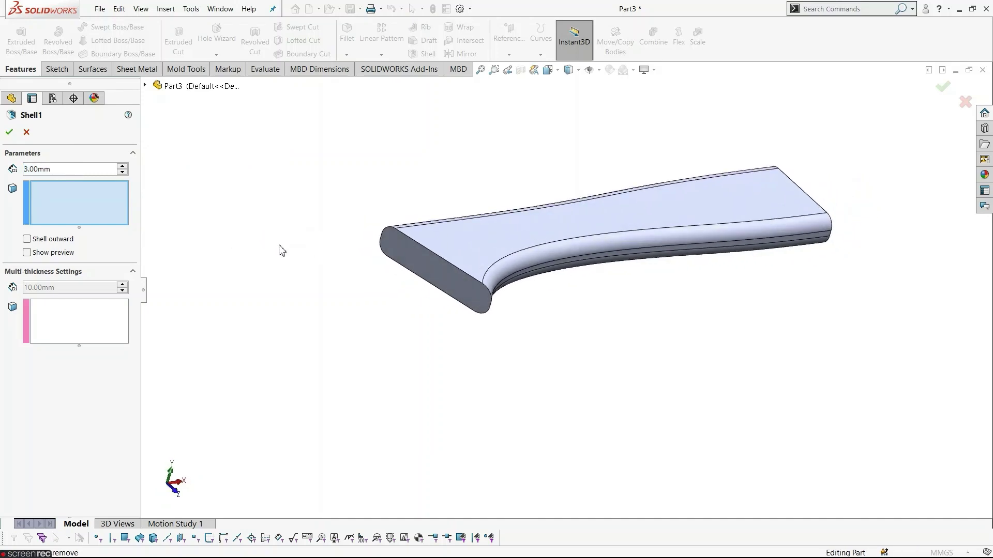
click(27, 253)
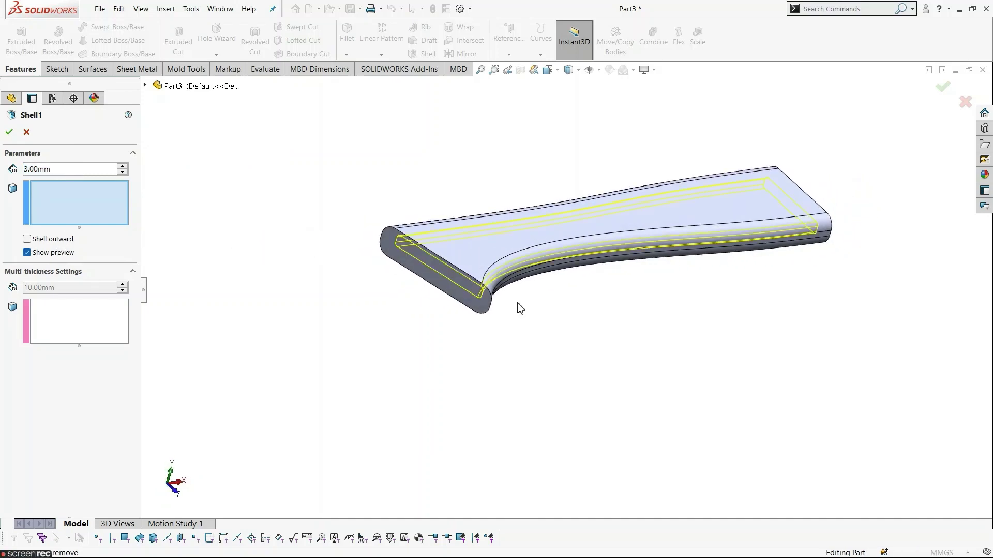
middle_drag(520, 308, 553, 280)
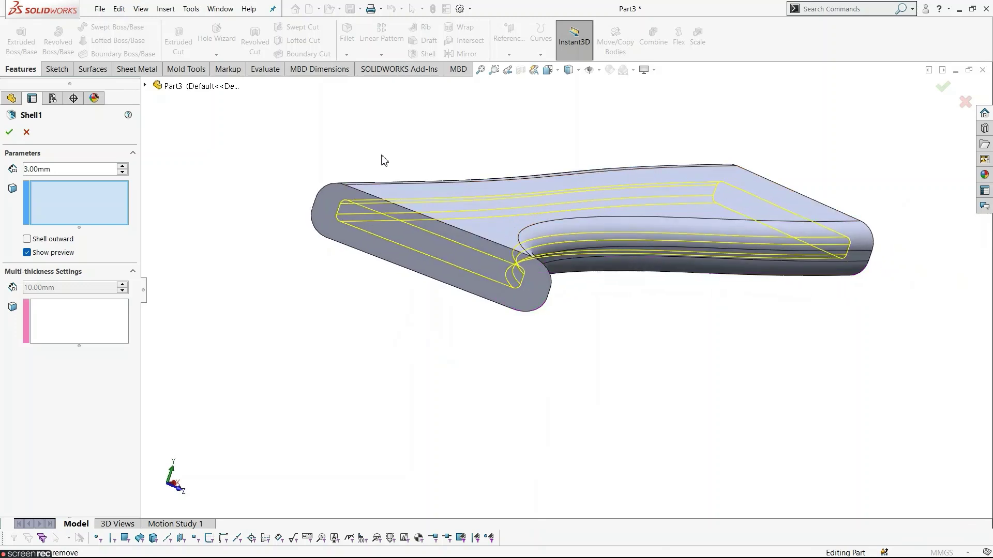
click(474, 284)
middle_drag(459, 274, 395, 414)
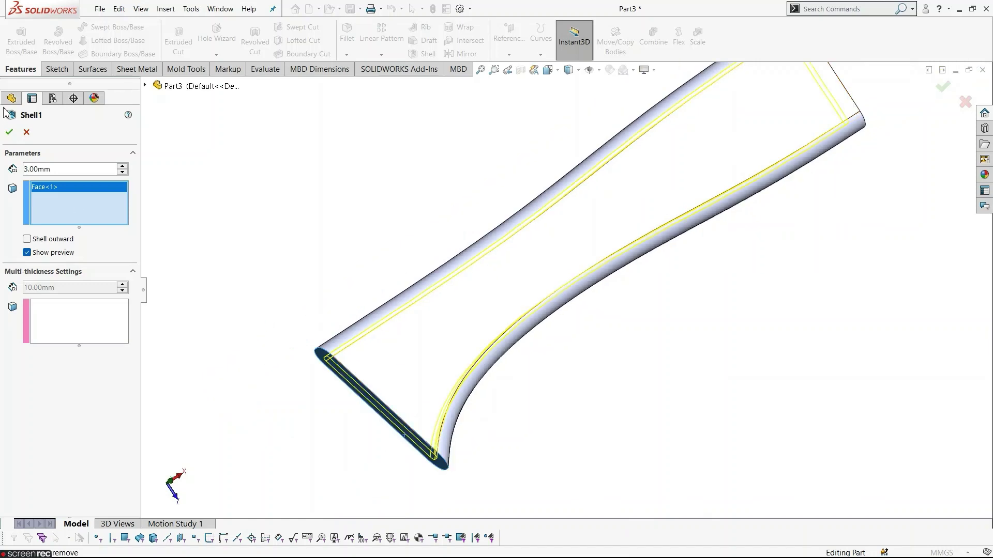
click(11, 133)
Step: Deselect Shell1 and select the handle's flat side face for sketching
click(275, 279)
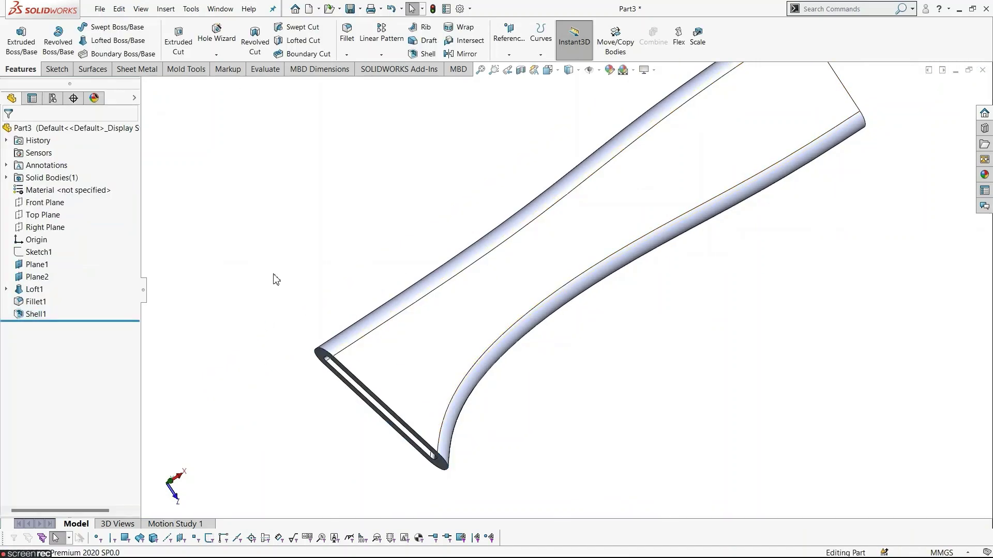
middle_drag(642, 393, 598, 420)
scroll(574, 326, down, 2)
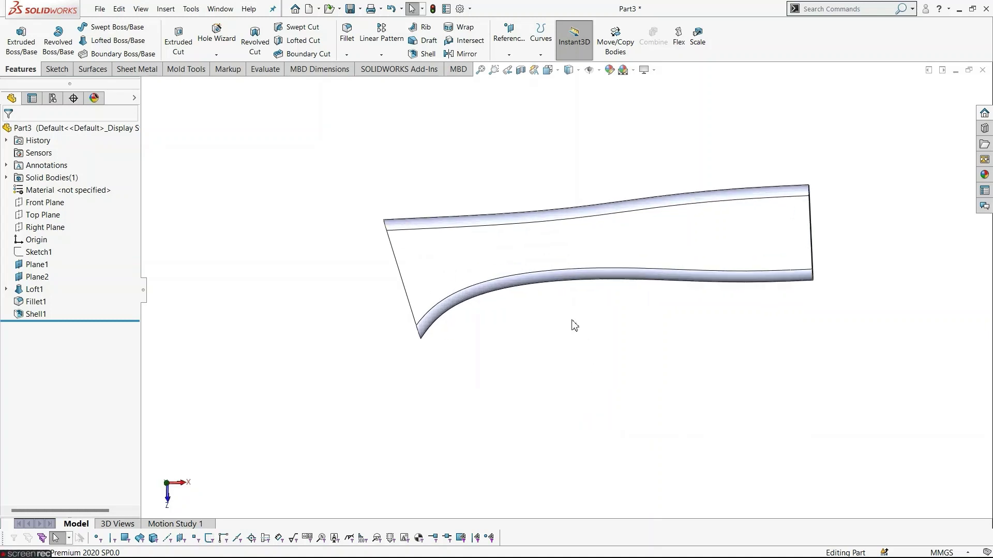
click(570, 245)
Step: Start Sketch6 on the flat face and view it normal to the screen
click(619, 217)
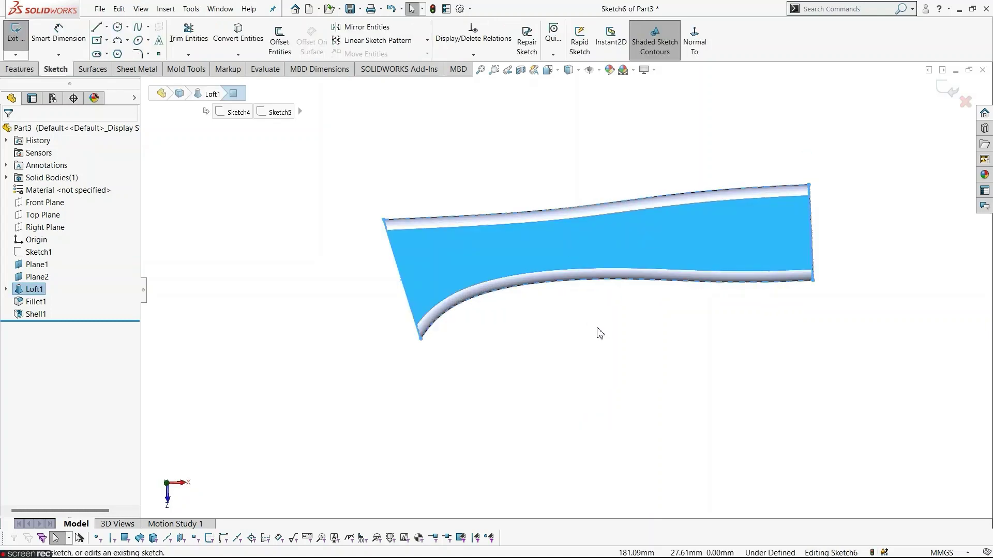
click(697, 47)
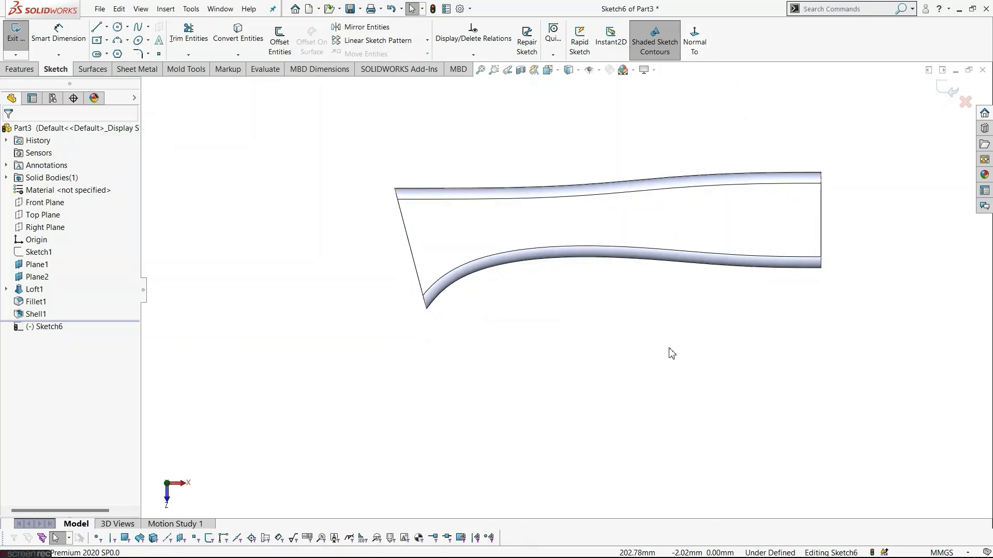
key(z)
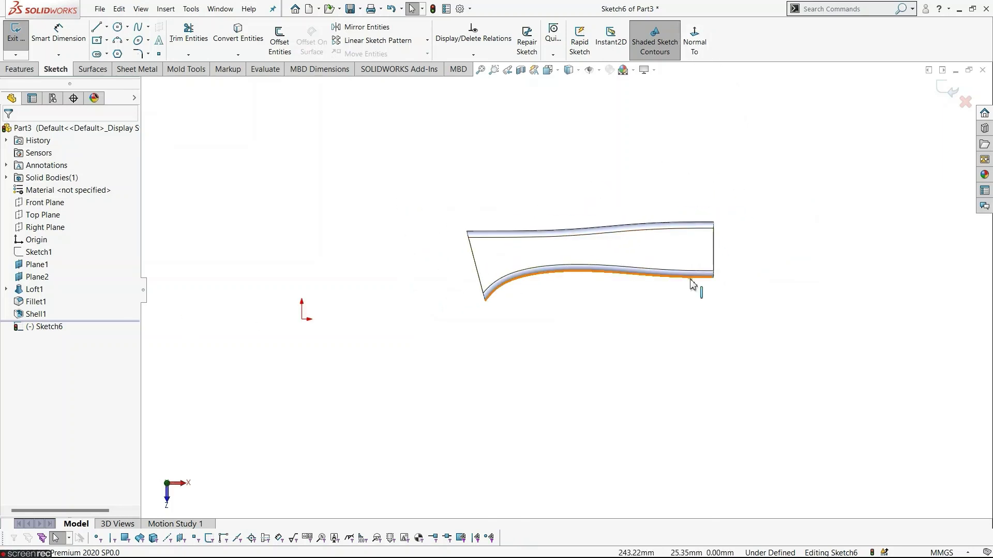
scroll(704, 250, down, 2)
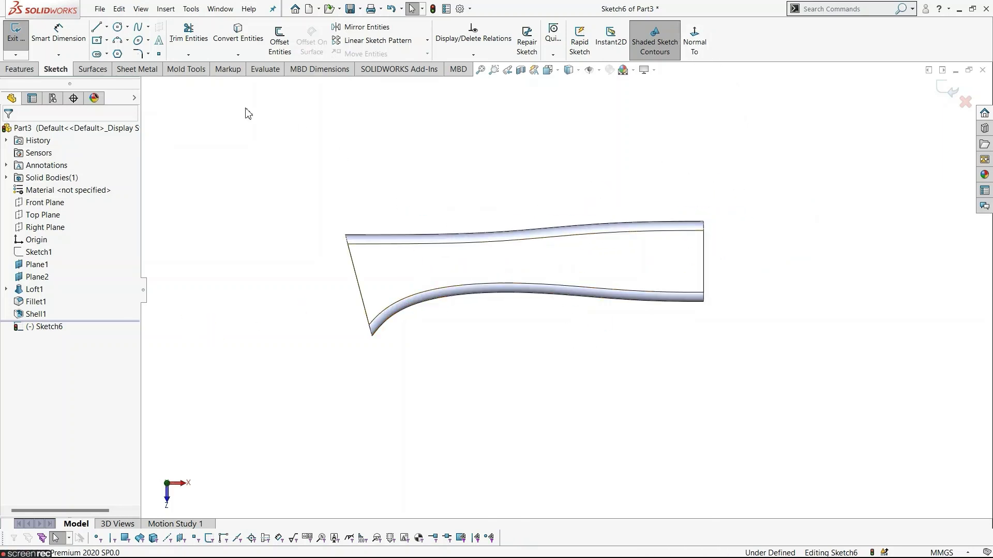
Step: Show the hidden Sketch1 handle outline for reference
click(39, 253)
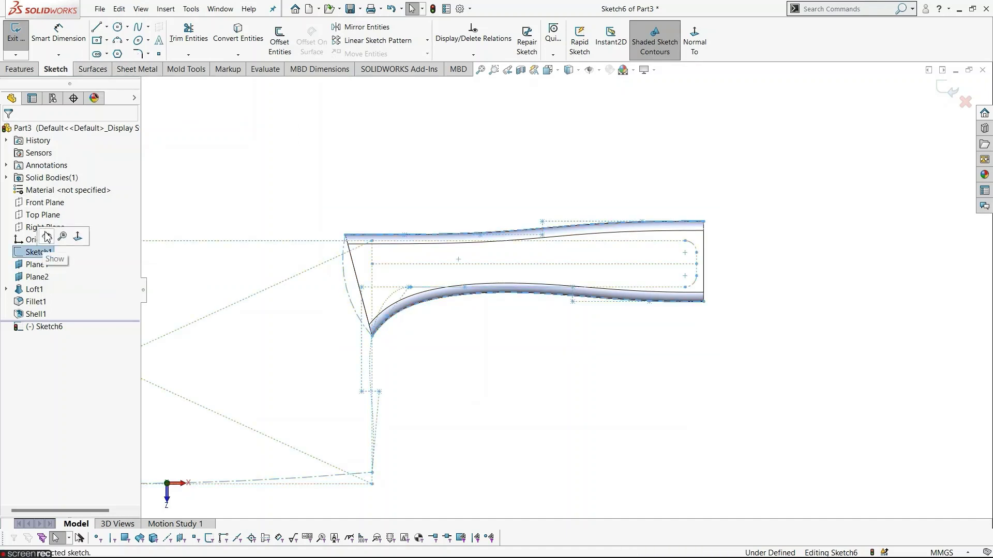
click(47, 237)
scroll(542, 337, down, 2)
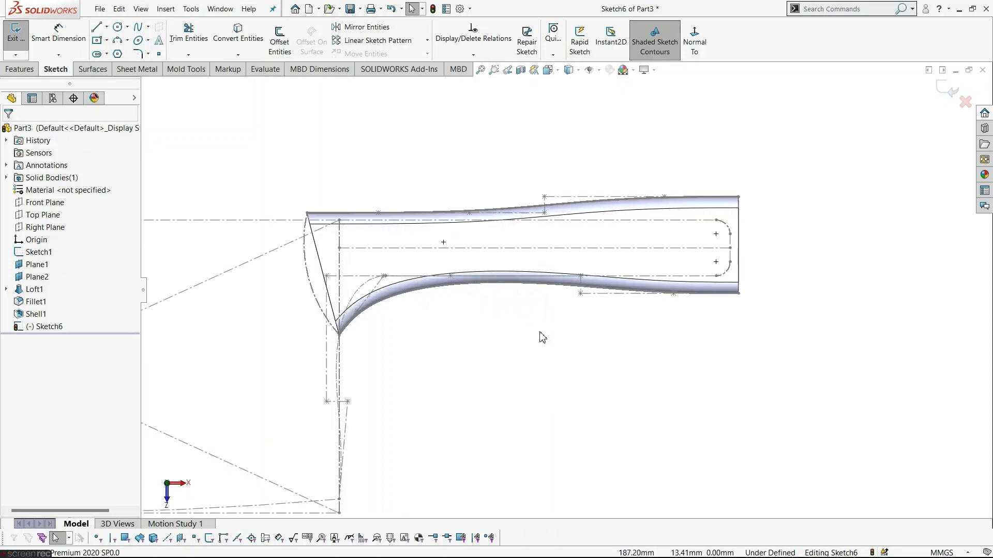
Step: Draw two small circles centred on the handle's centreline
click(117, 28)
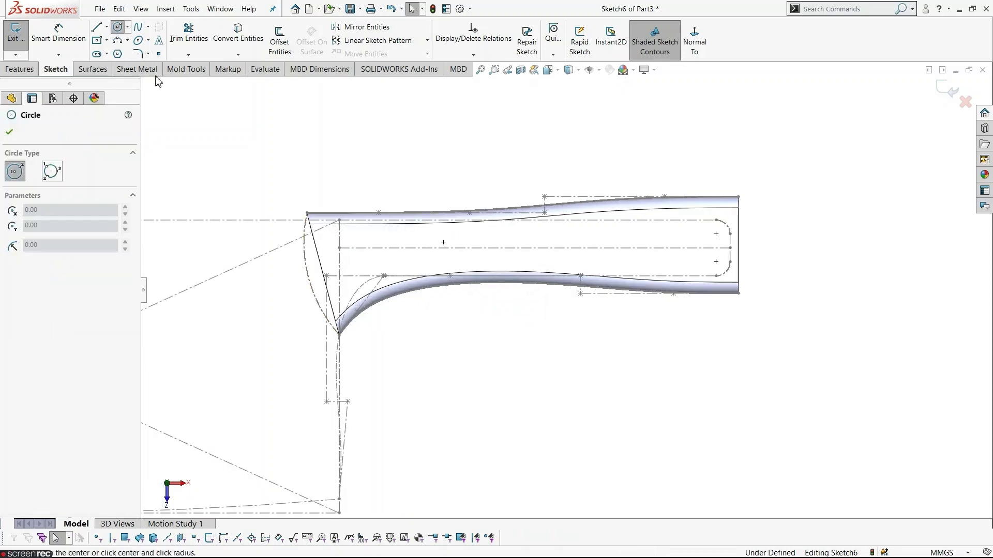
click(460, 248)
click(467, 254)
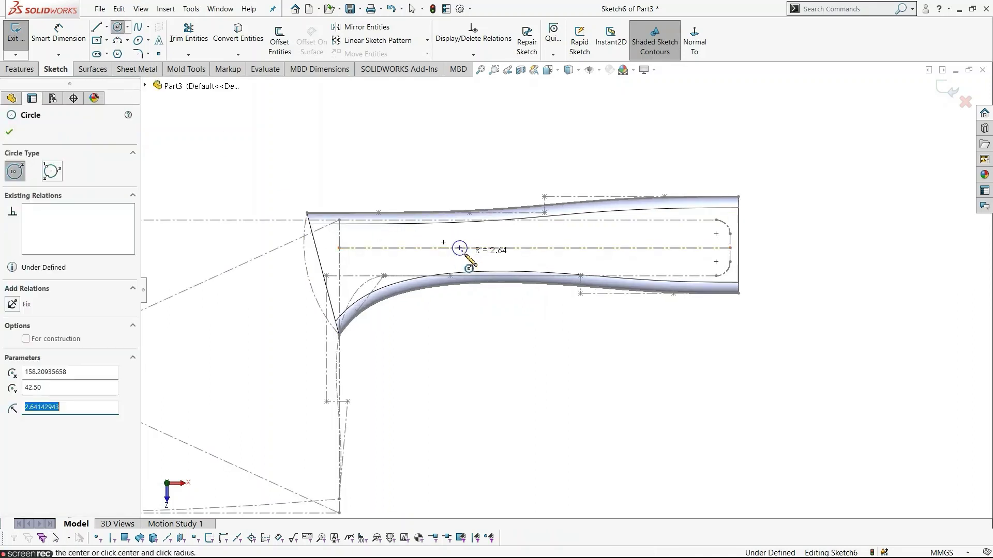
click(614, 248)
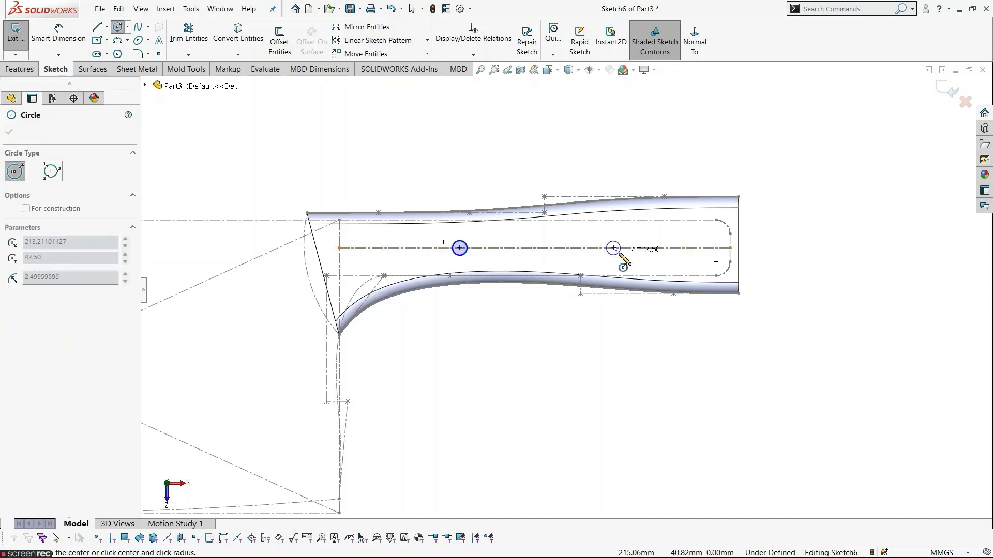
click(619, 254)
right_click(642, 342)
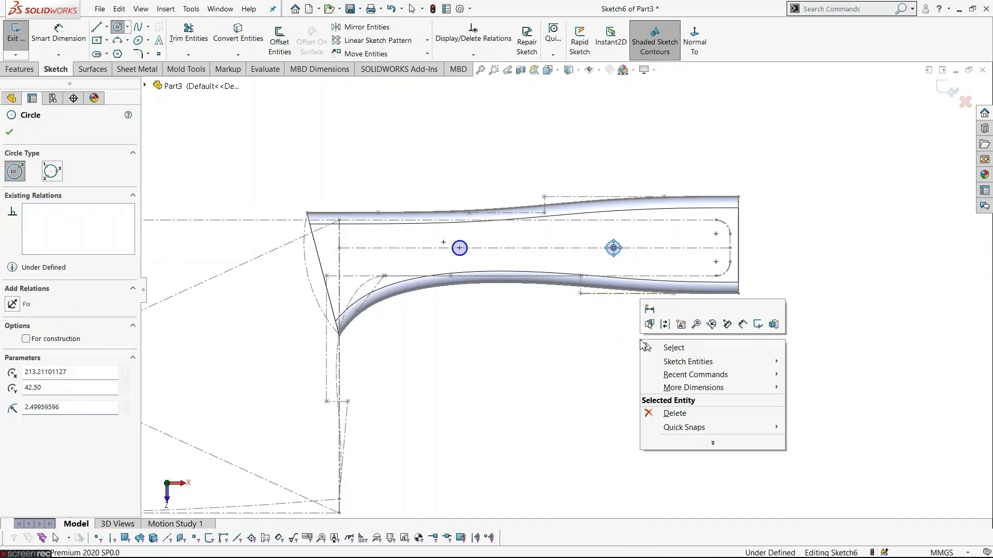
click(654, 346)
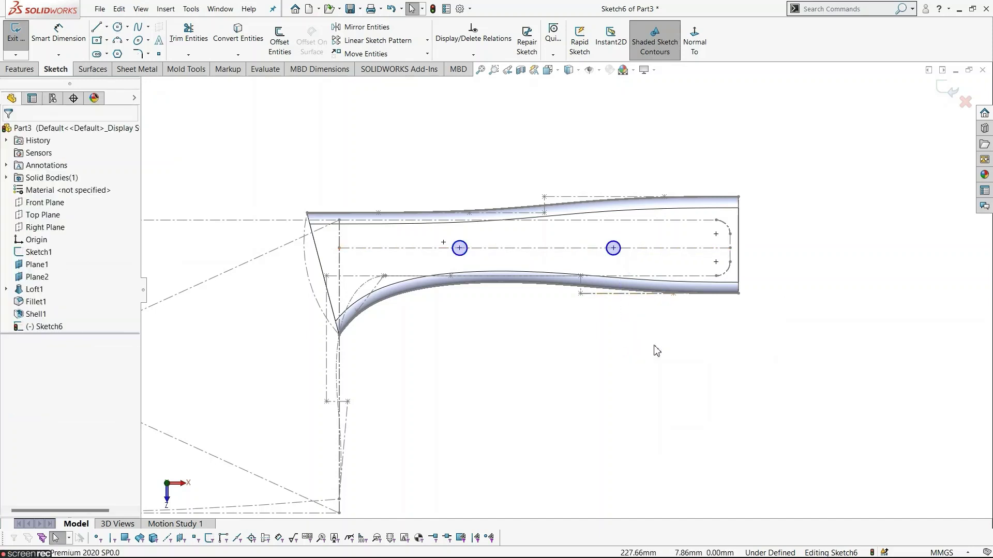
Step: Make the two circles equal in size
click(465, 255)
ctrl+click(622, 258)
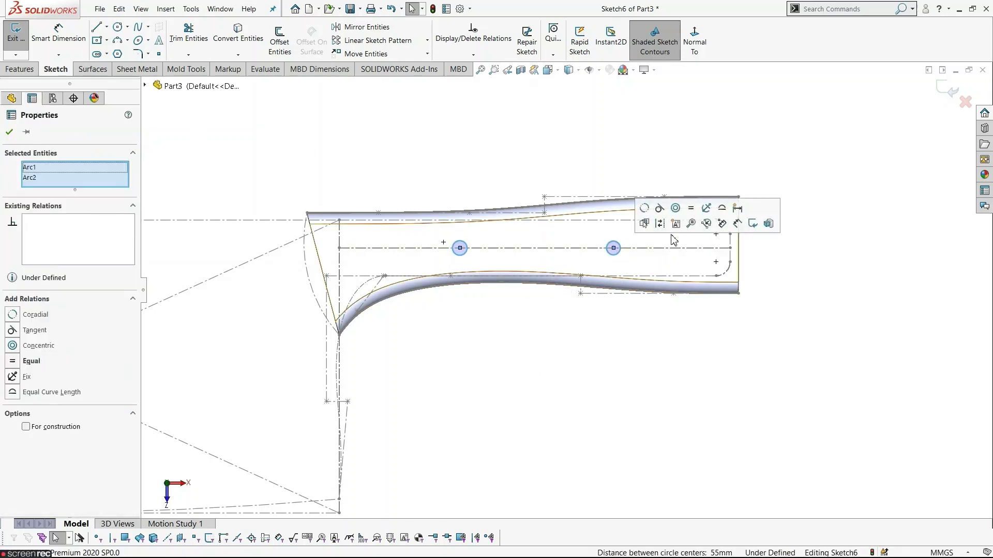
click(694, 216)
click(630, 366)
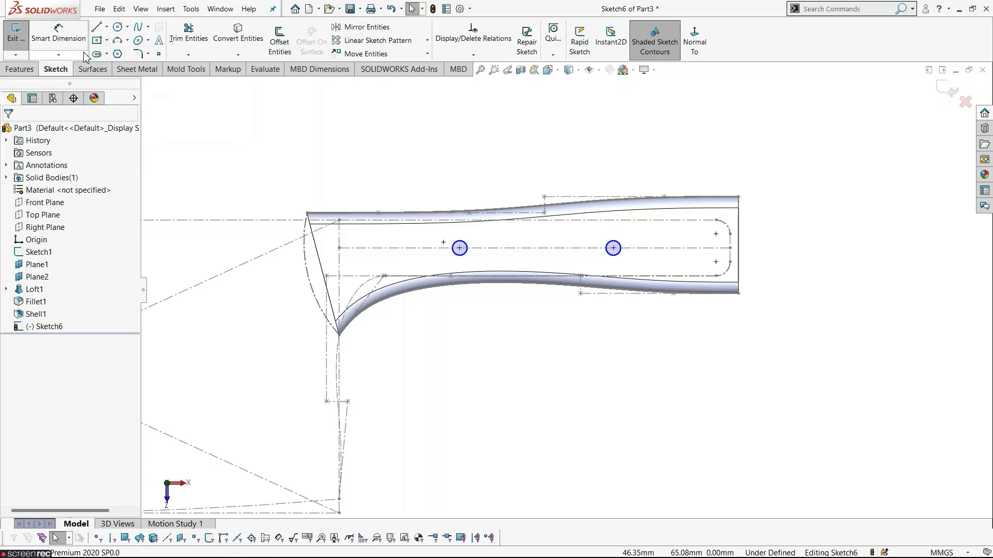
Step: Dimension the left hole 30 mm from the centreline midpoint and the hole spacing 60 mm
click(58, 33)
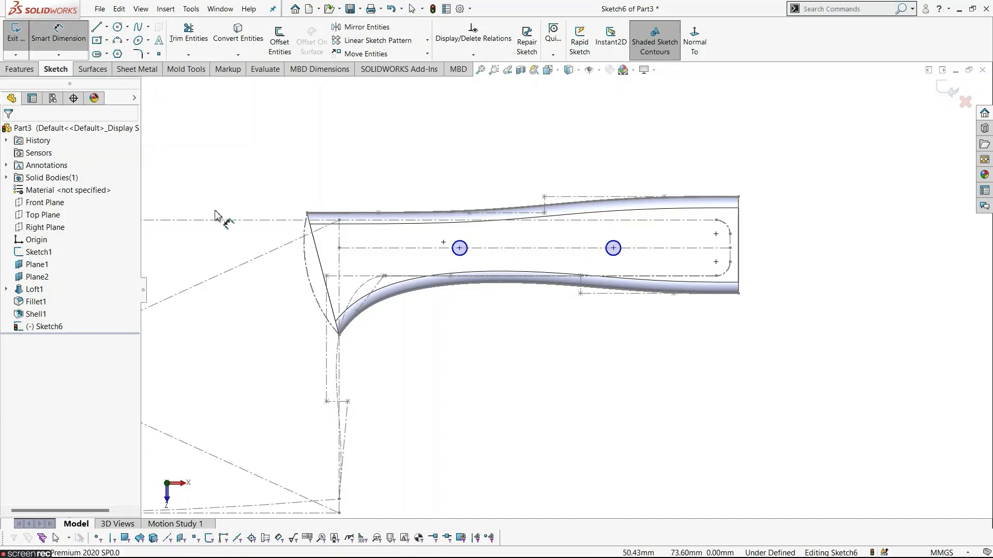
click(460, 249)
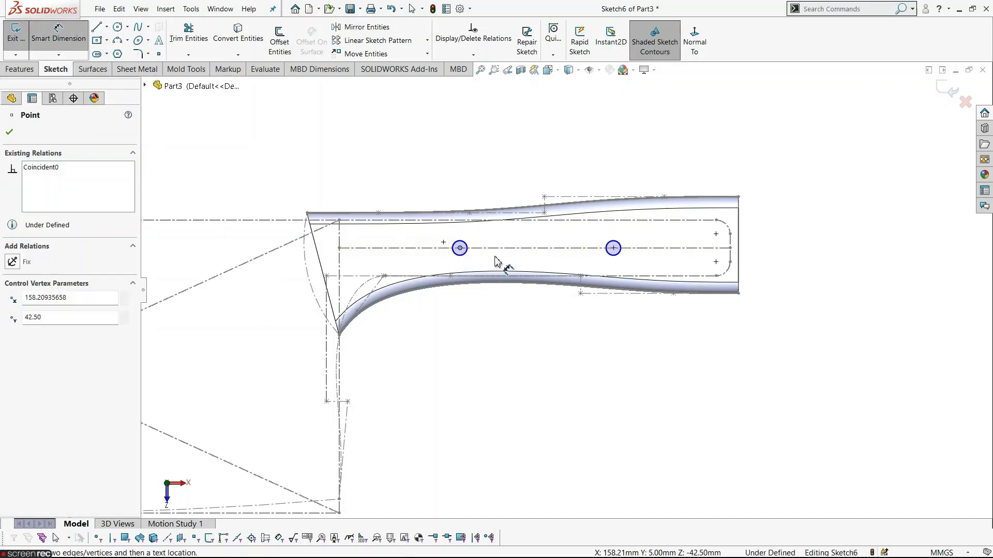
click(535, 249)
click(515, 355)
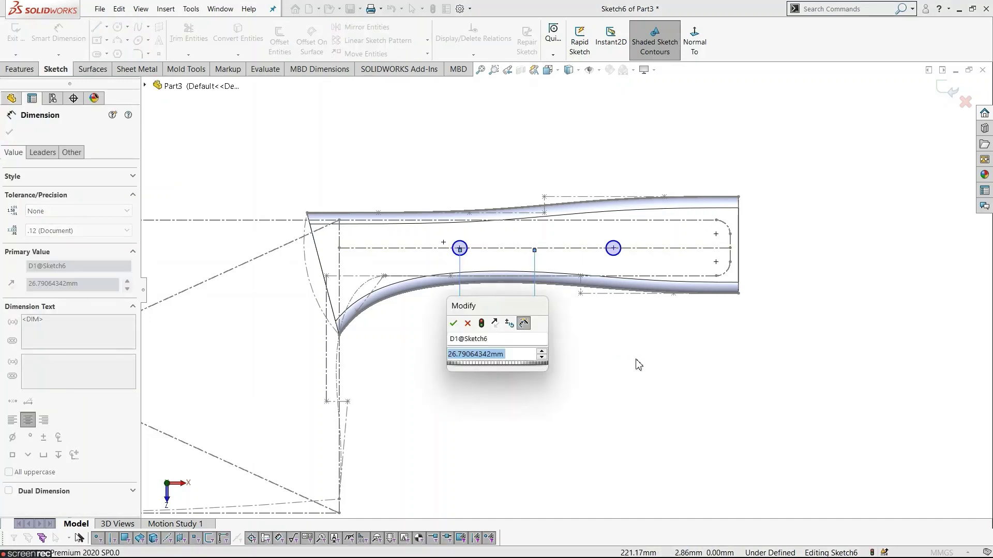
text(30)
key(Return)
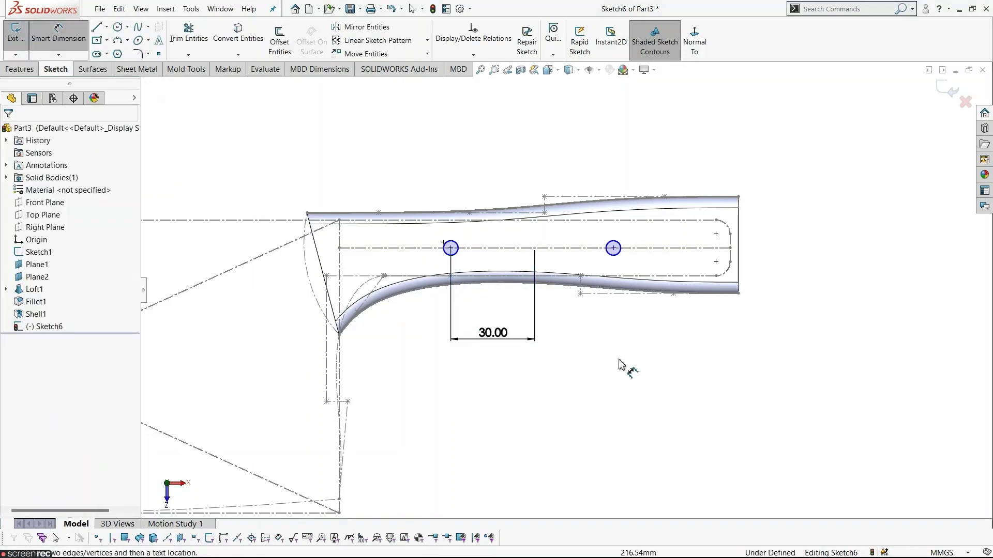
click(451, 249)
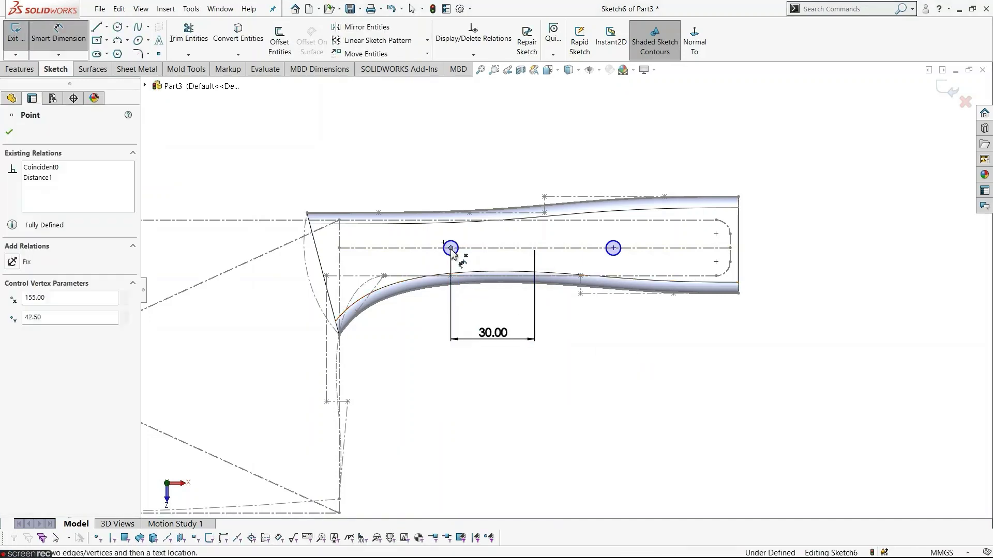
click(613, 248)
click(756, 387)
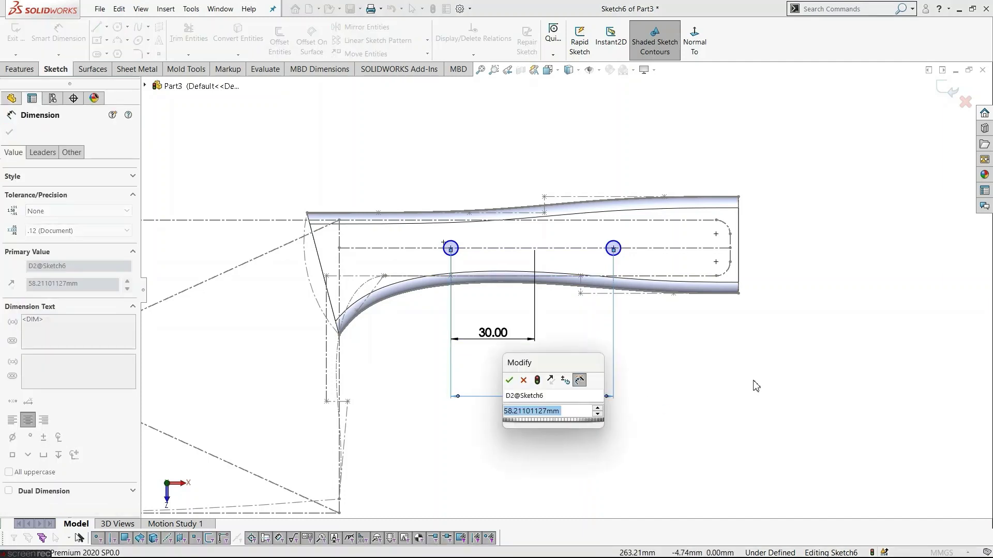
text(60)
key(Return)
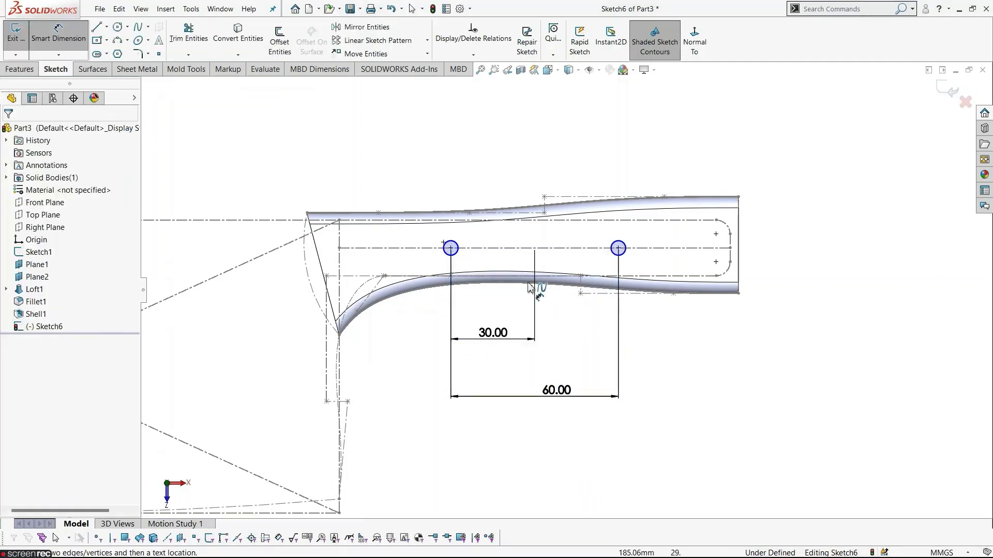
Step: Give the left hole a 5 mm diameter and close the fully defined sketch
click(449, 244)
click(481, 222)
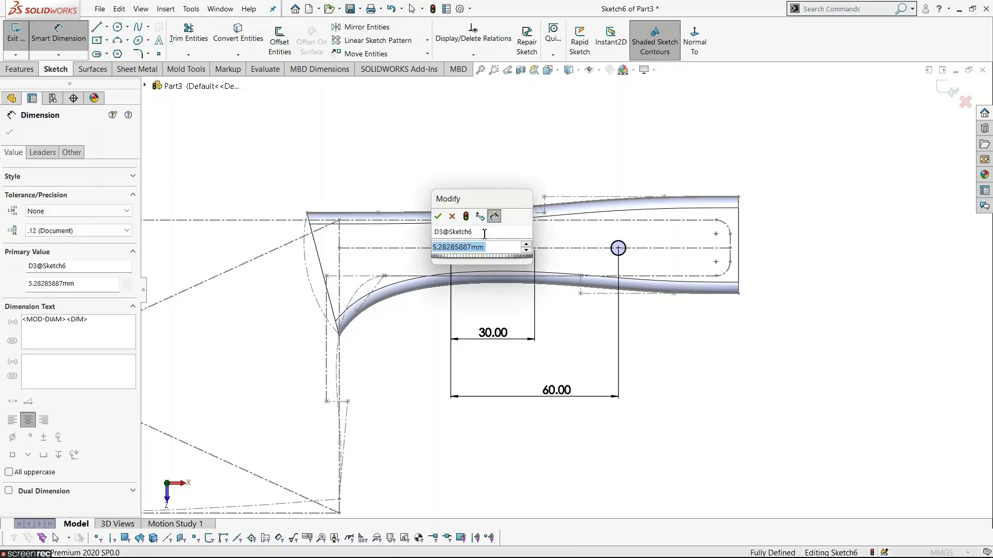
text(5)
key(Return)
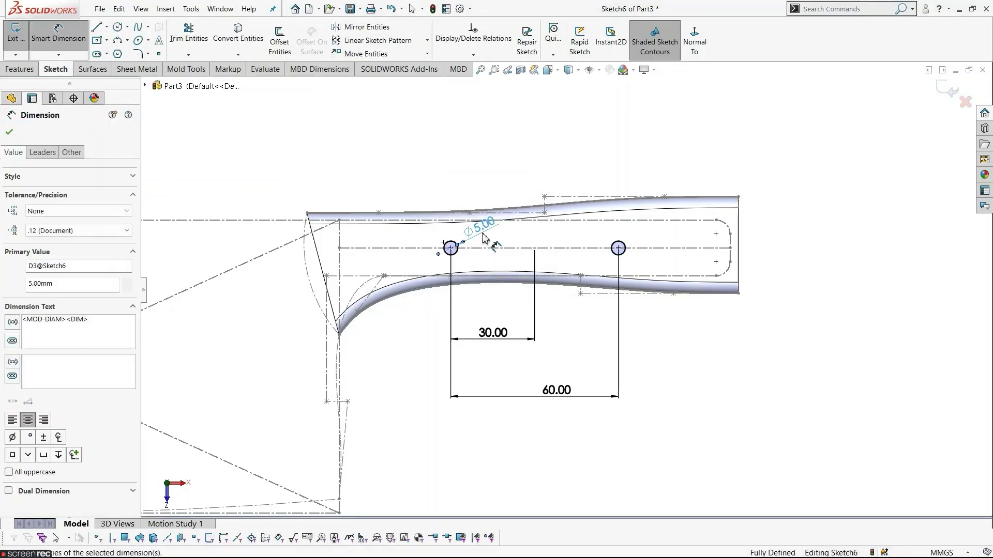
click(676, 393)
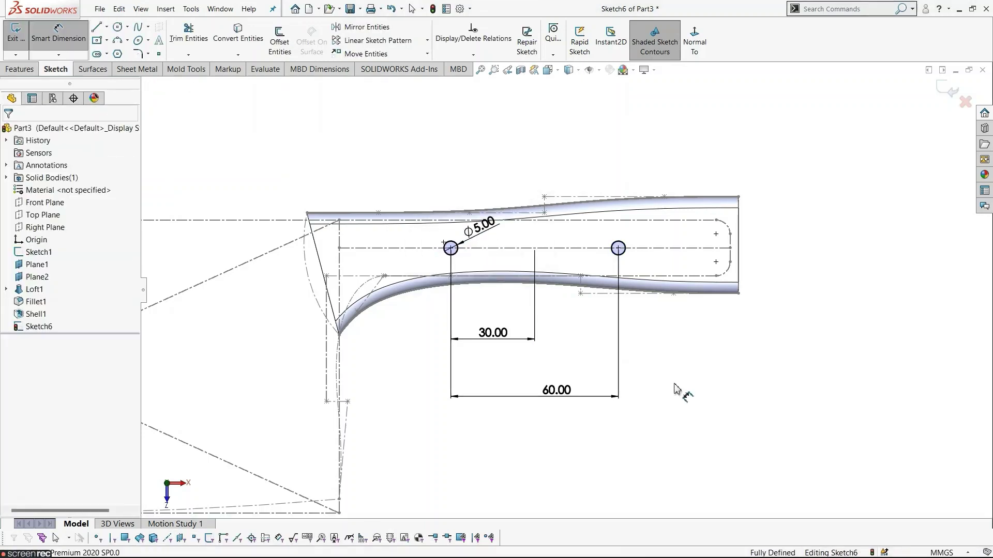
click(939, 95)
mouse_move(729, 388)
middle_down()
mouse_move(724, 216)
mouse_move(754, 224)
middle_up()
Step: Hide Sketch1 and cut Sketch6's holes Through All - Both as Cut-Extrude1
right_click(47, 252)
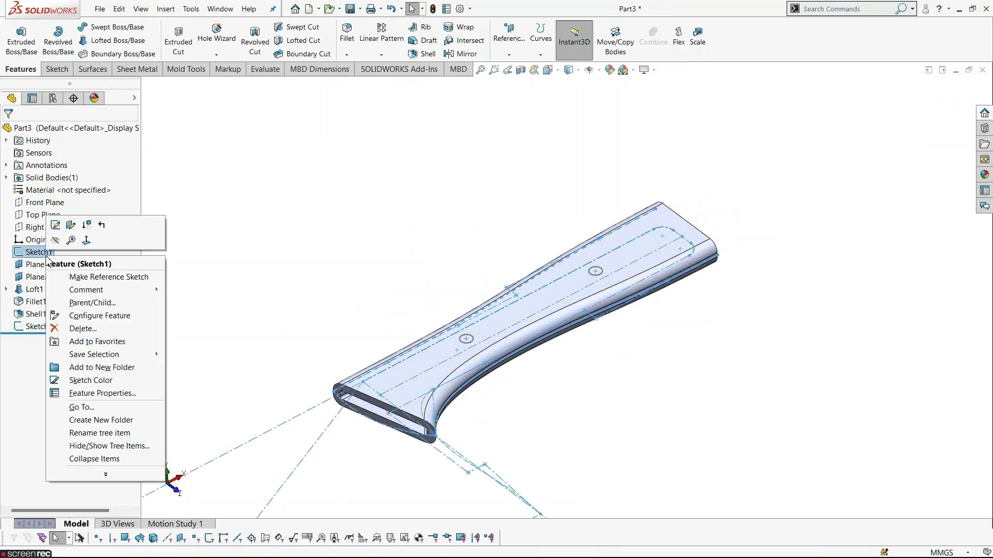
click(55, 241)
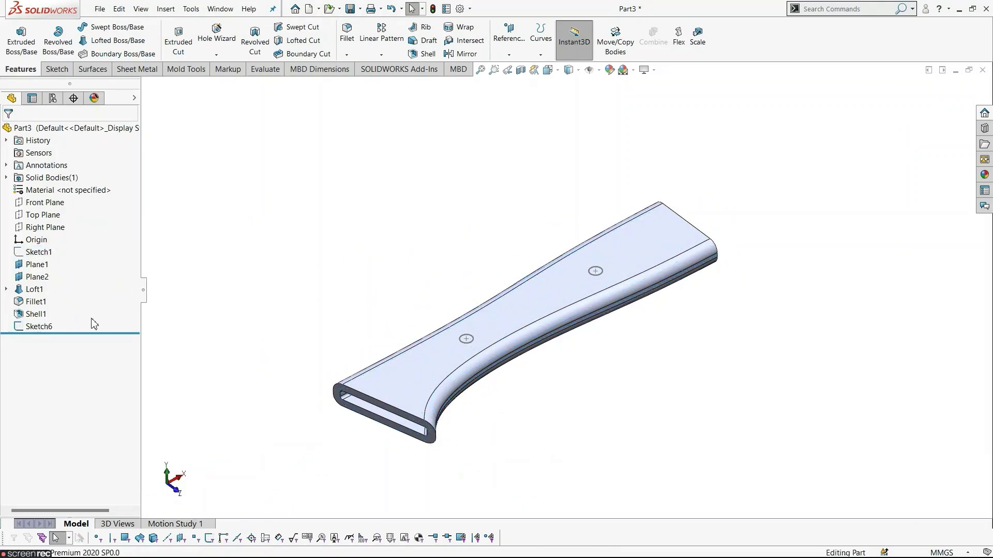
click(55, 328)
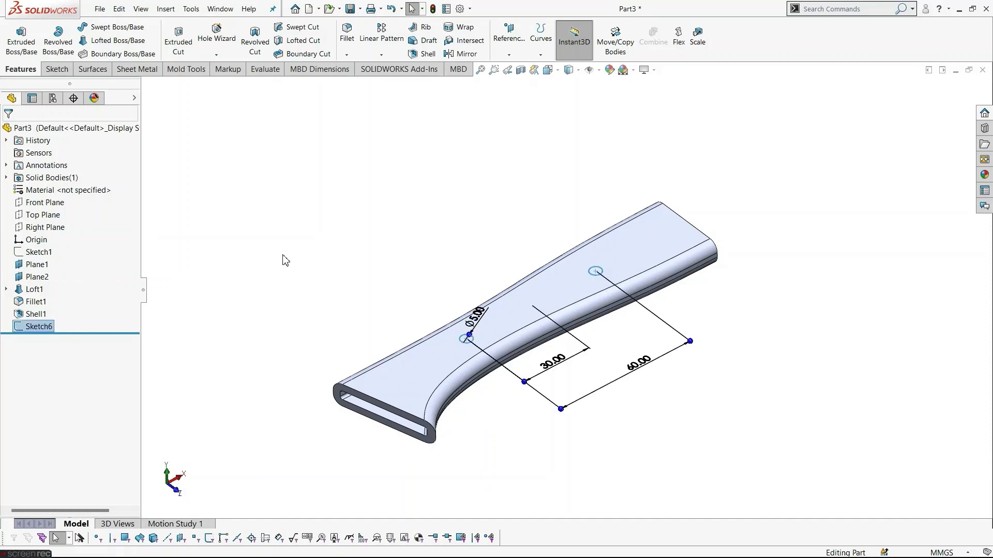
click(179, 38)
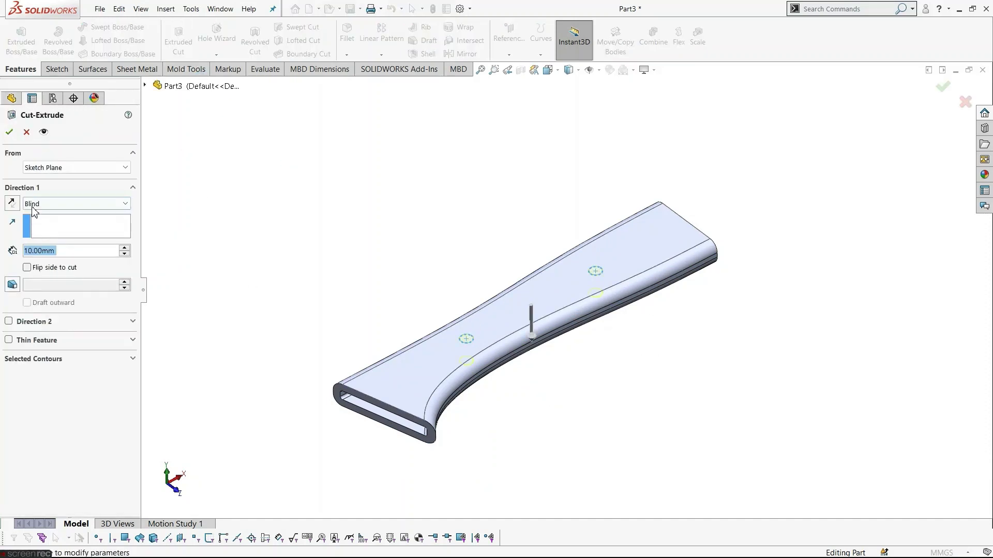
click(33, 205)
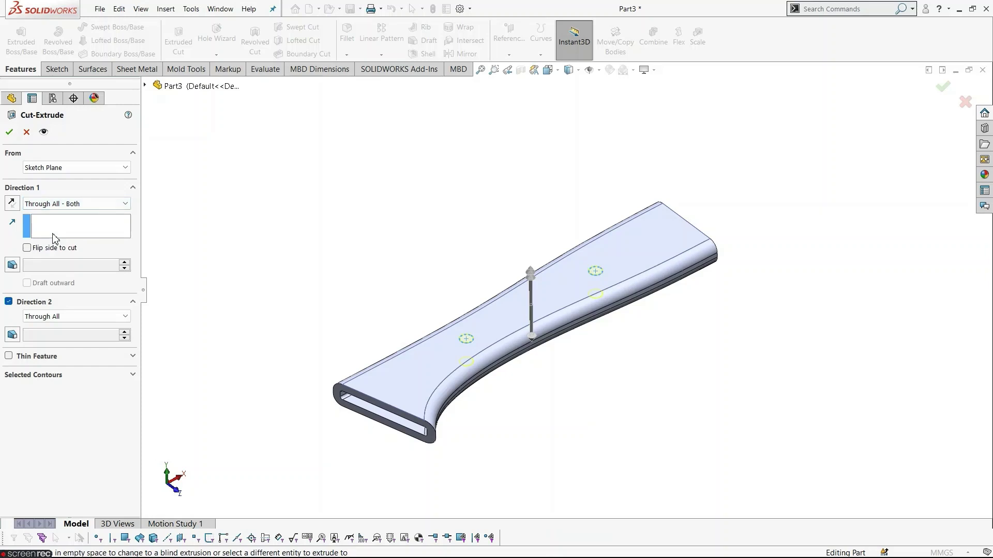
middle_drag(396, 328, 414, 291)
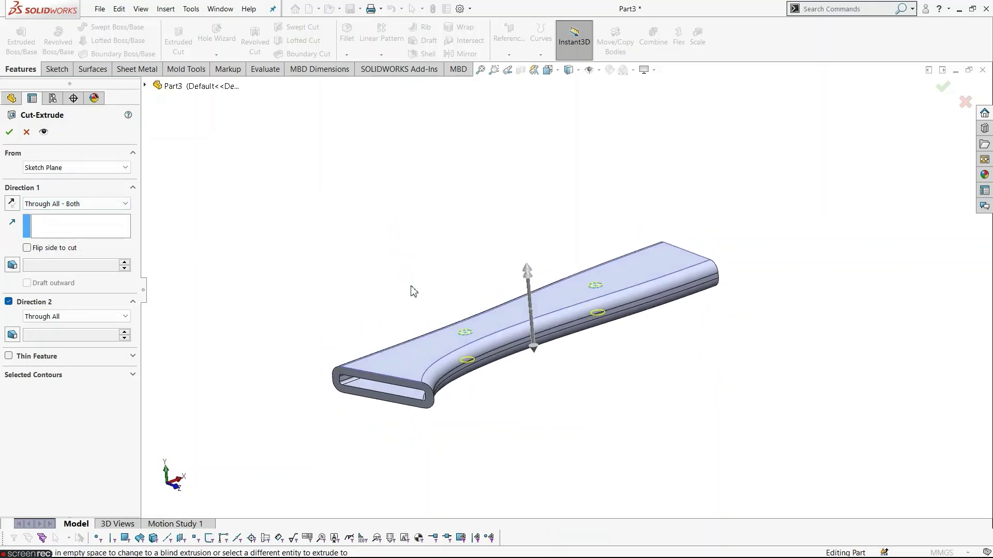
click(9, 131)
scroll(565, 300, up, 3)
middle_drag(599, 345, 574, 474)
scroll(535, 296, down, 3)
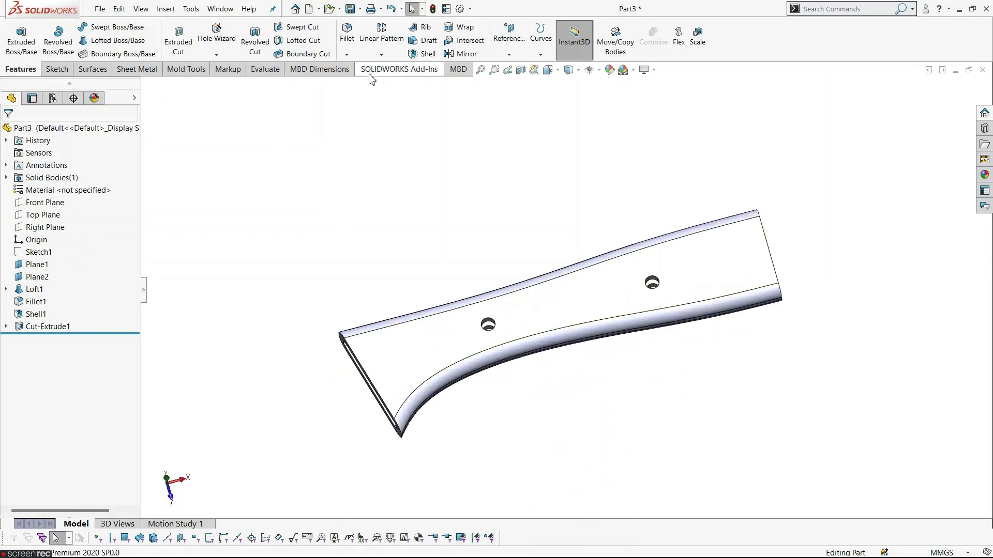
Step: Start a chamfer and select both open end edges of the handle
click(347, 54)
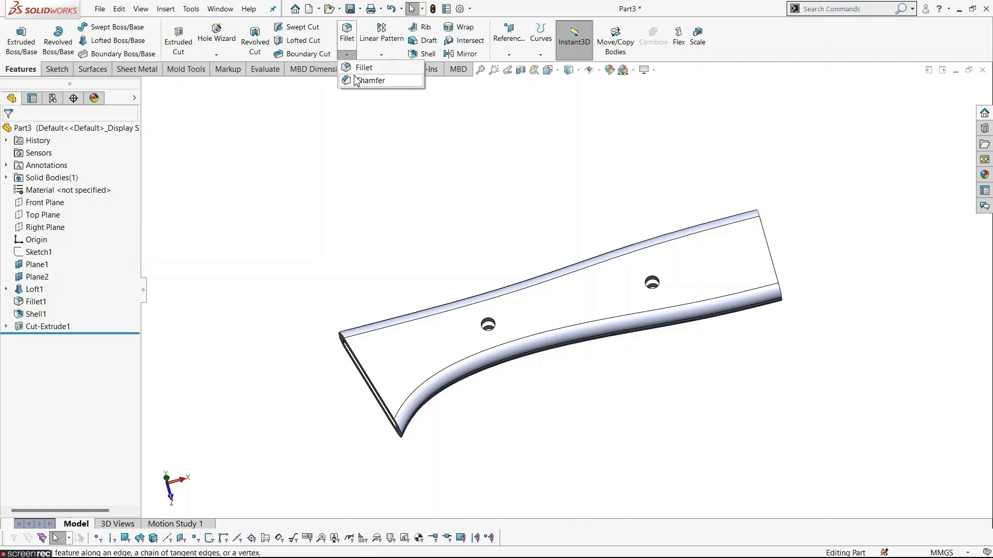
click(356, 80)
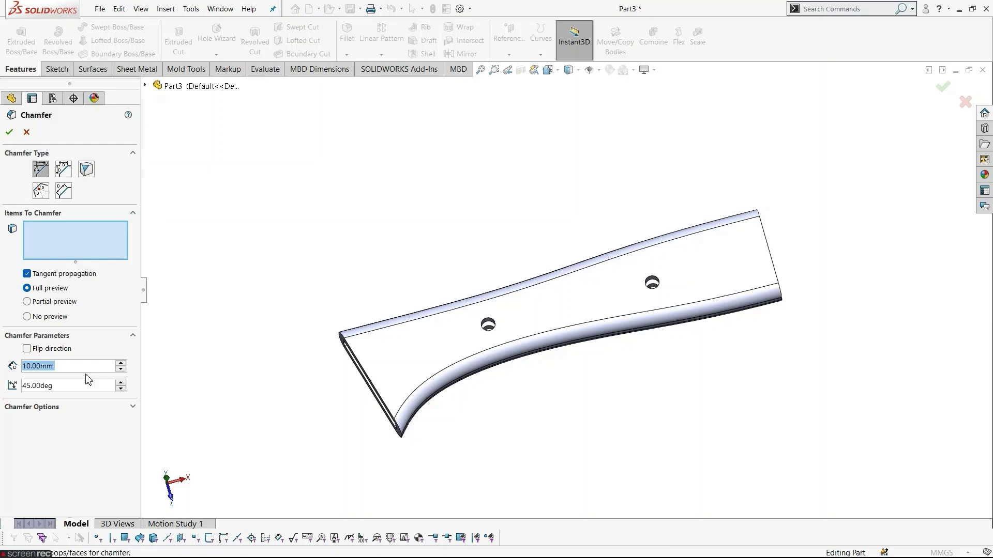
text(3)
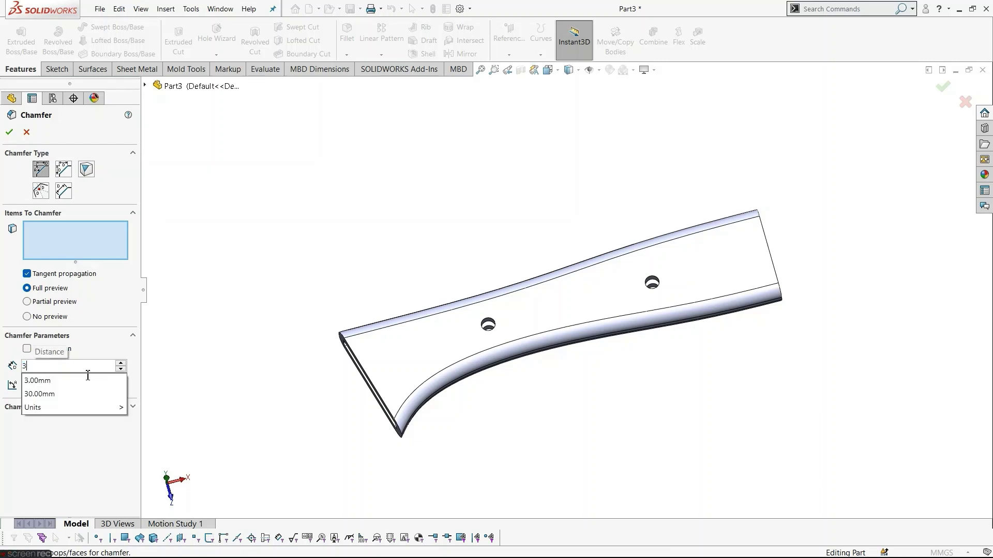
key(Return)
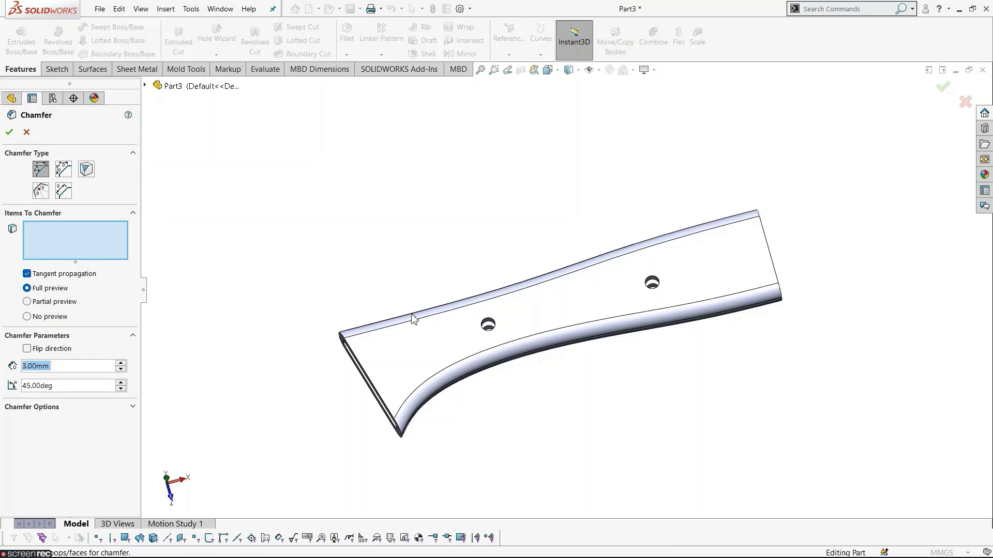
click(368, 382)
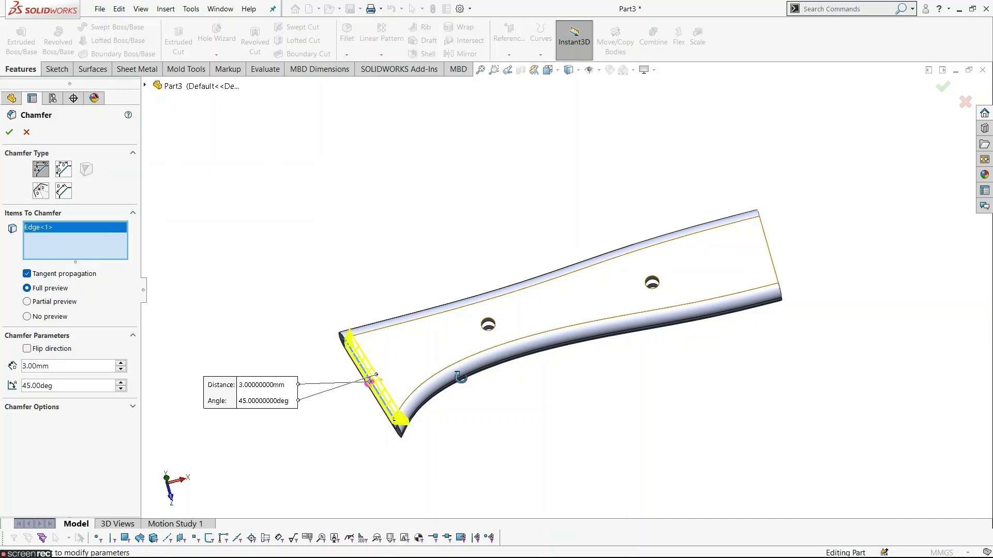
middle_drag(459, 377, 414, 342)
scroll(488, 331, down, 3)
middle_drag(713, 460, 855, 428)
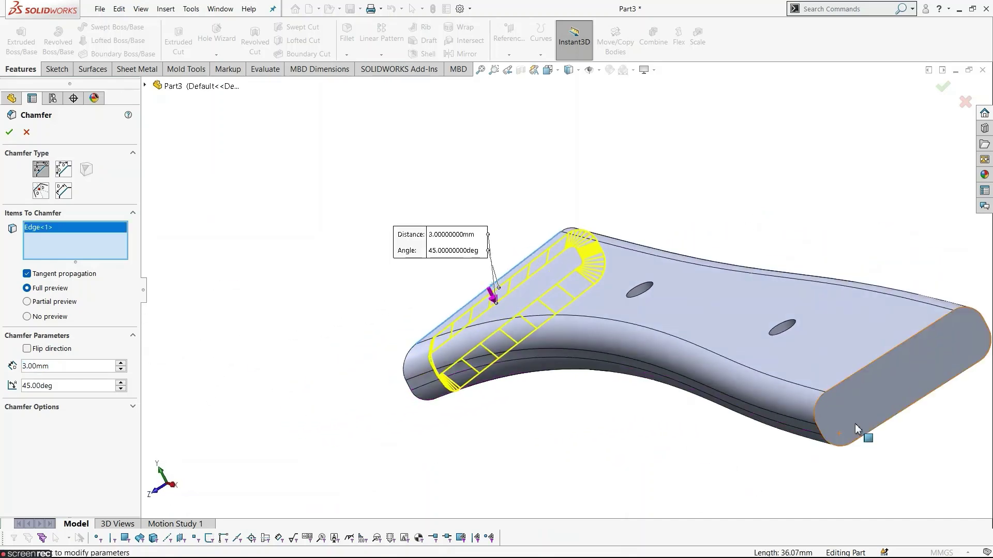
click(864, 370)
middle_drag(869, 375, 714, 454)
Step: Set the chamfer distance to 2 mm and confirm Chamfer1
click(79, 368)
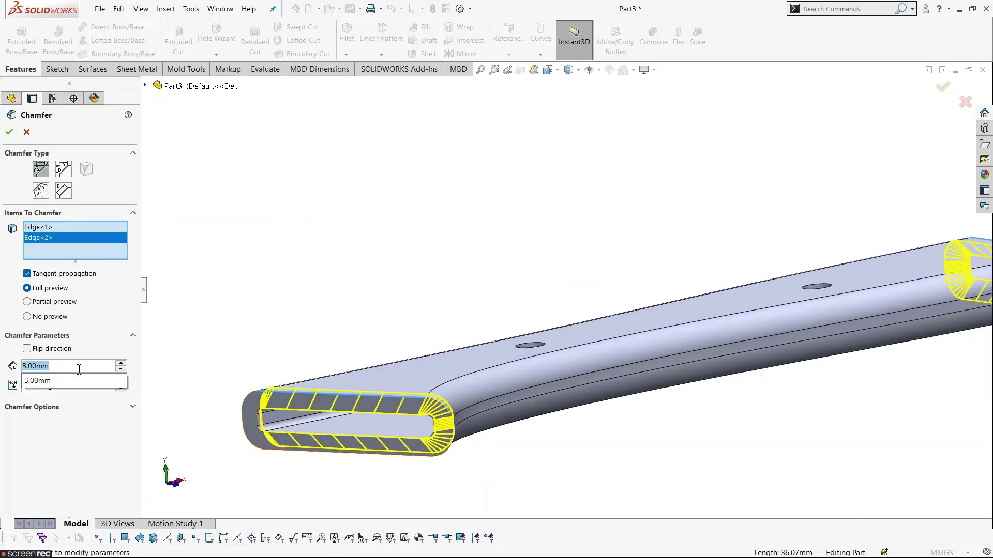
text(2)
key(Return)
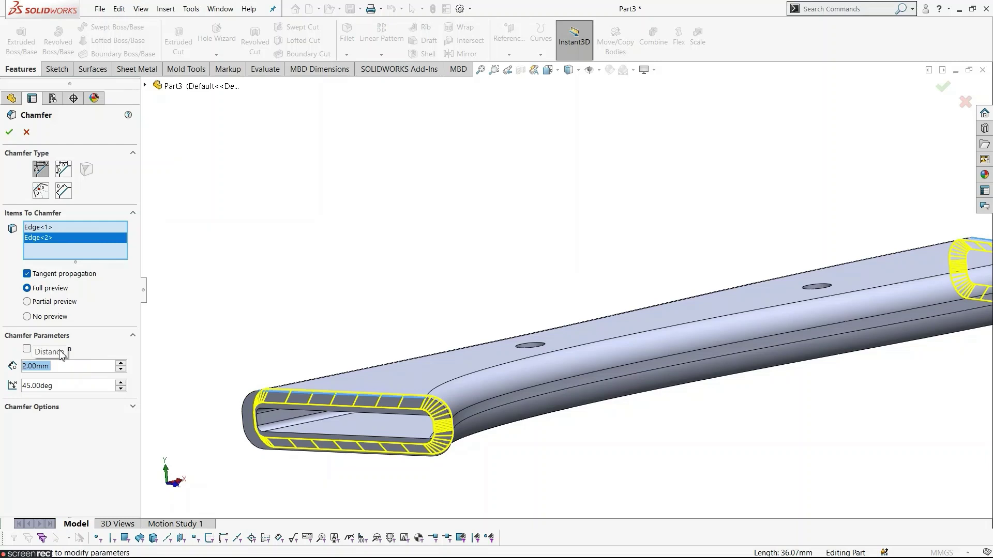
click(10, 134)
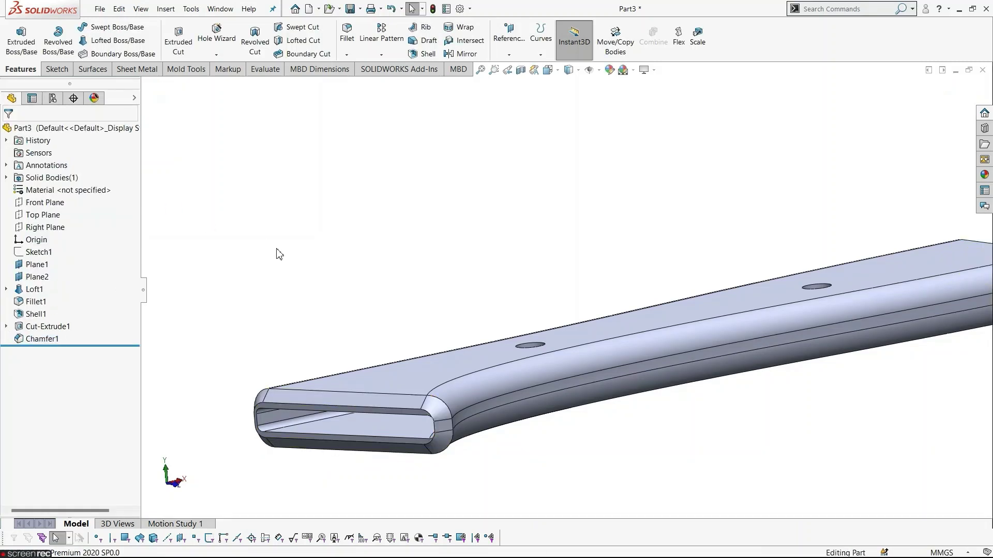
key(f)
middle_drag(653, 283, 625, 507)
key(f)
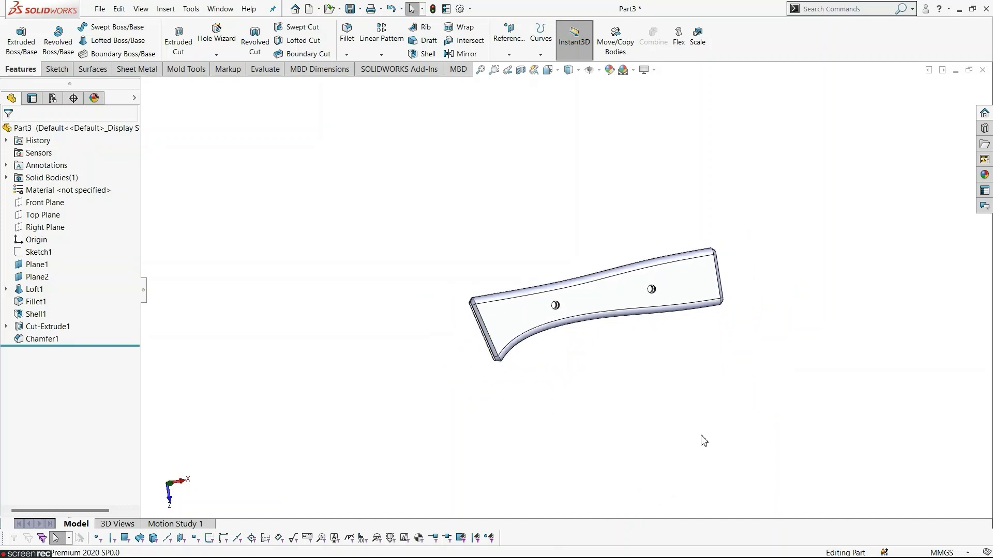
middle_drag(639, 352, 646, 366)
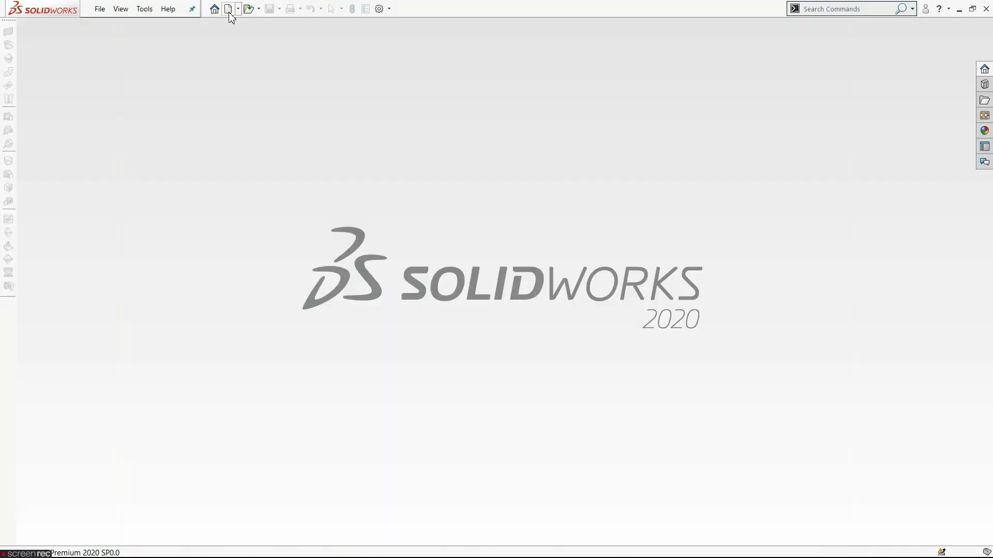
Step: Create a new assembly document, Assem1, leaving it empty without inserting a part
click(228, 9)
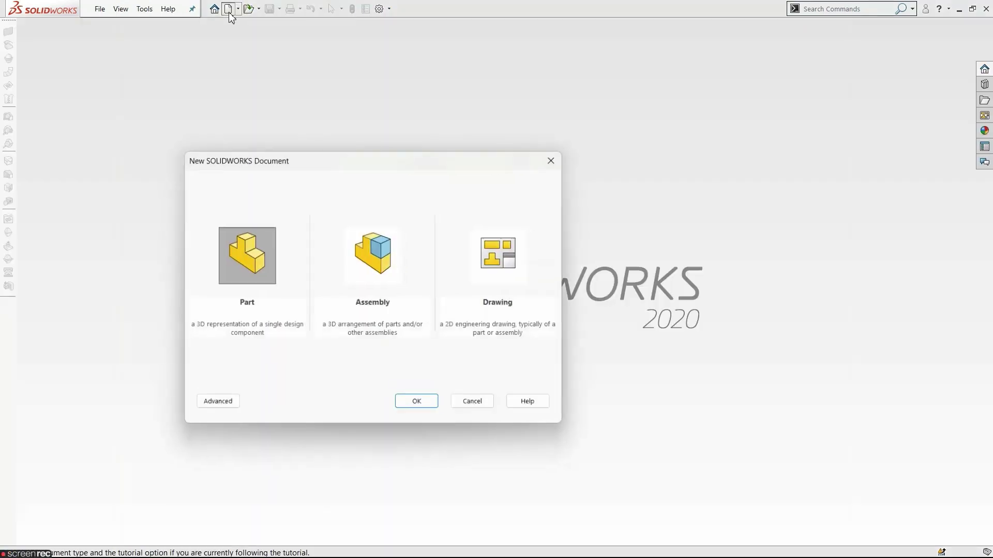
click(362, 242)
click(433, 410)
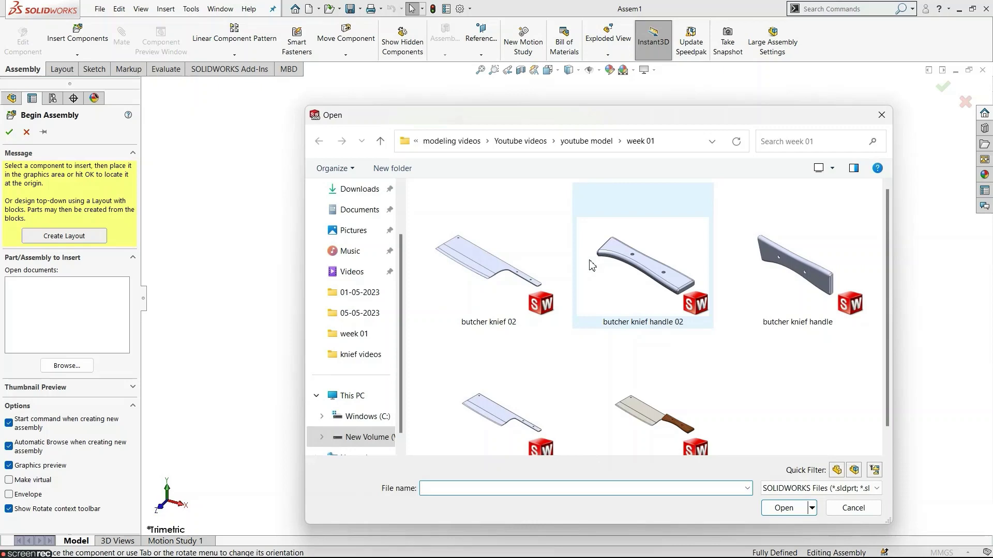
scroll(596, 396, down, 1)
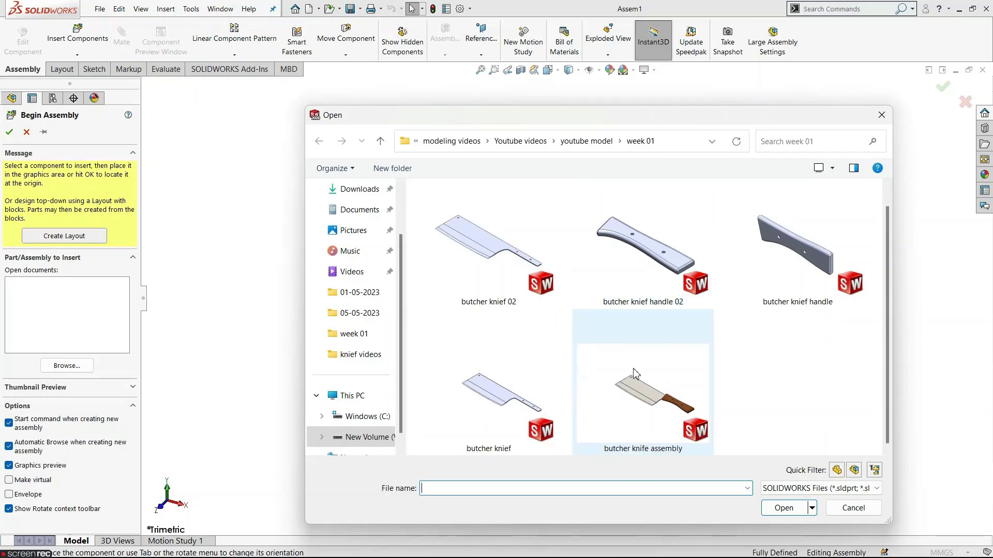
key(Escape)
key(Escape)
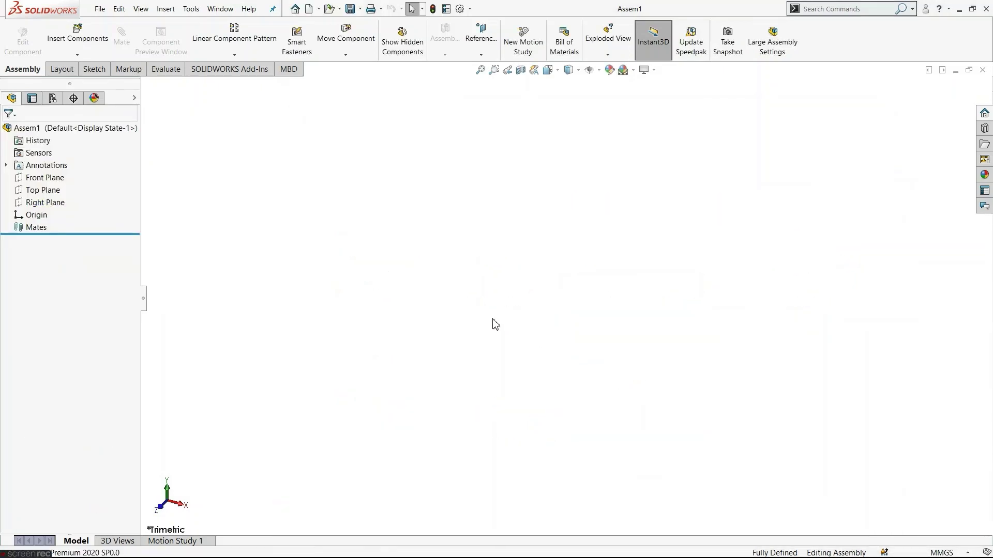
Step: Insert butcher knief 02 and butcher knief handle 02, placing the handle beside the blade
click(92, 38)
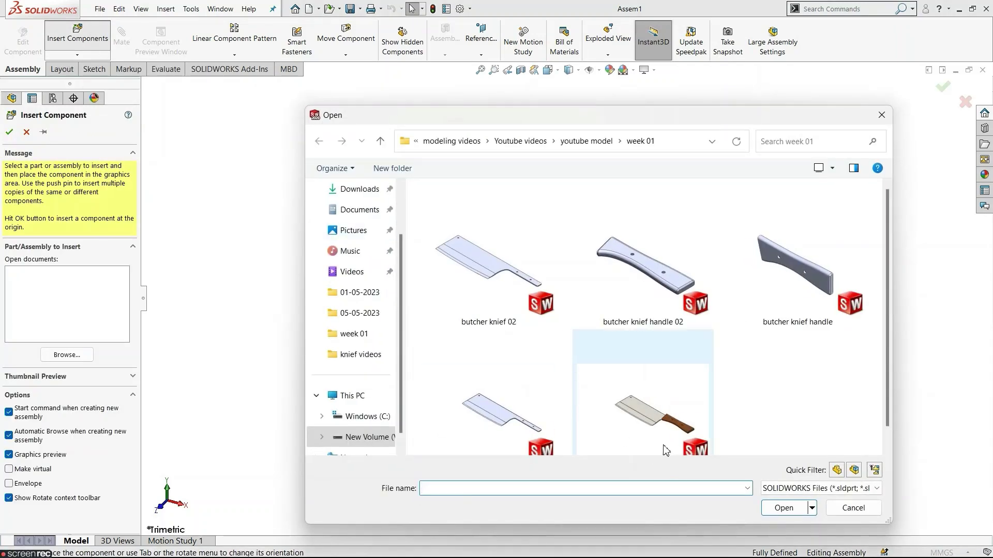
click(506, 308)
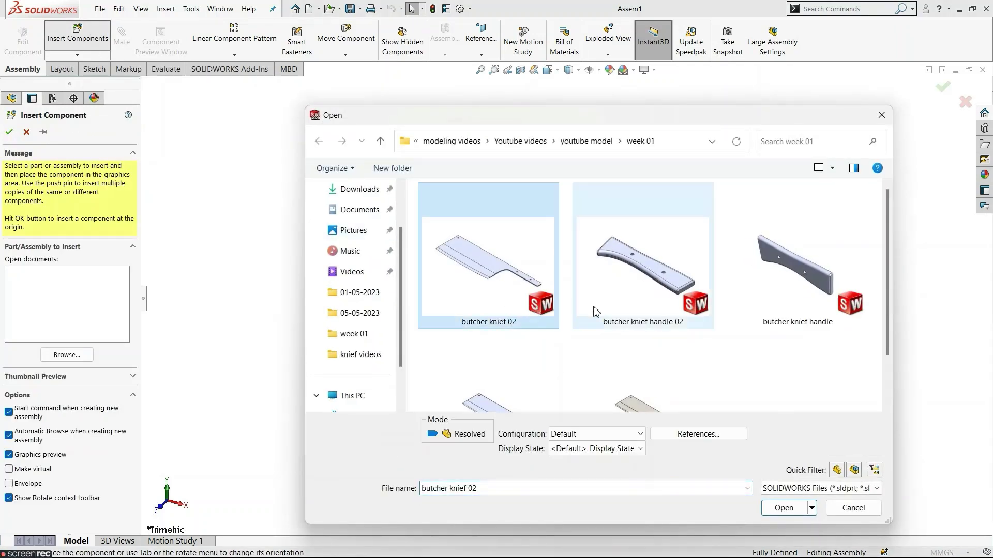
ctrl+click(608, 307)
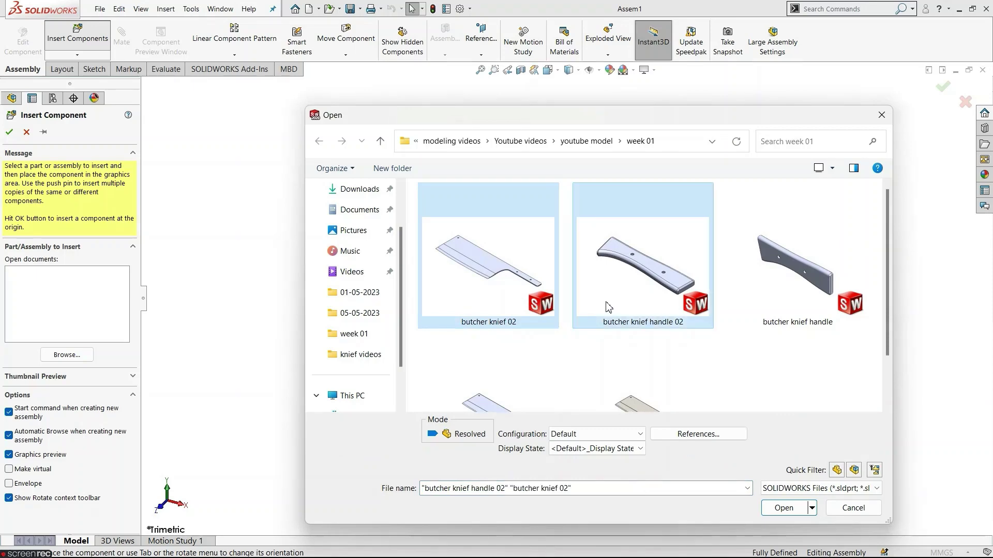
click(781, 508)
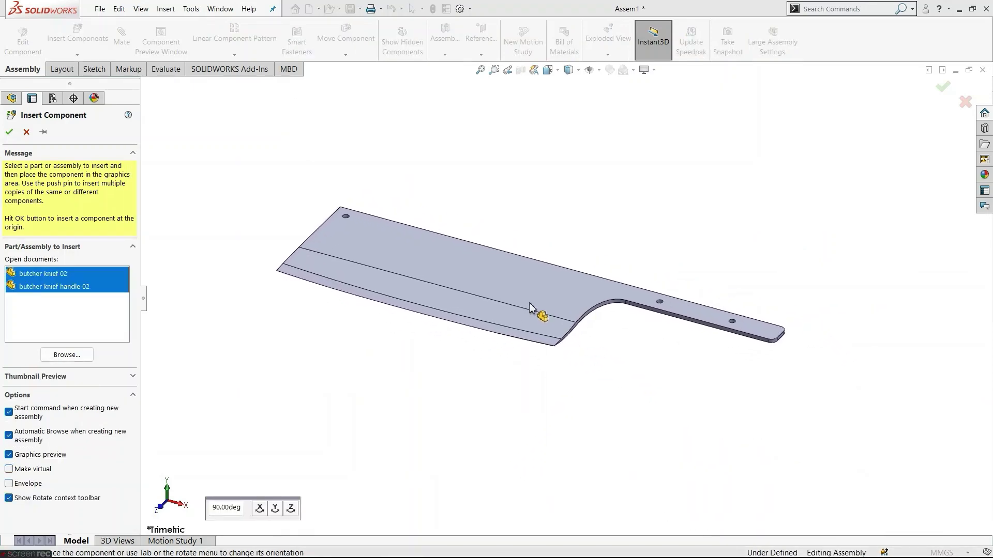
click(532, 309)
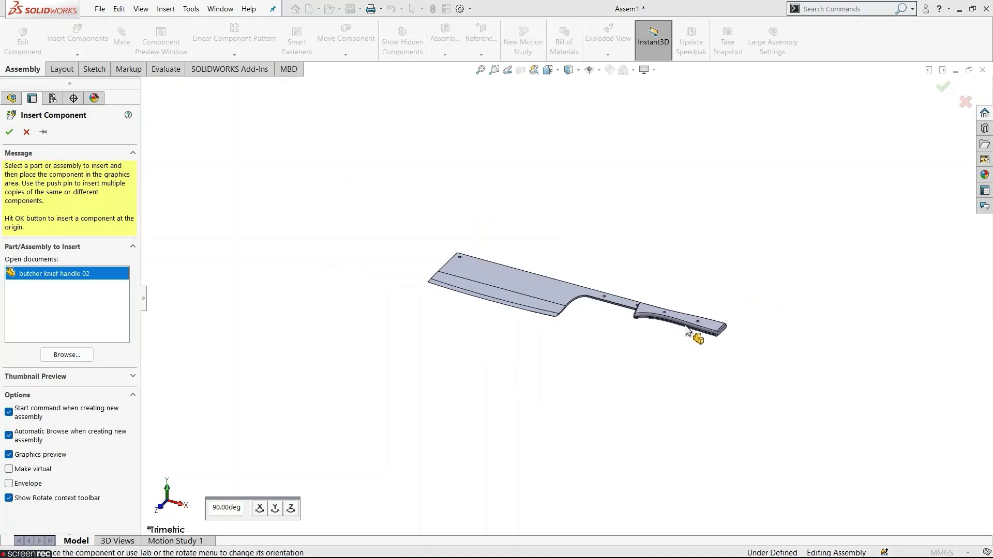
scroll(705, 338, down, 3)
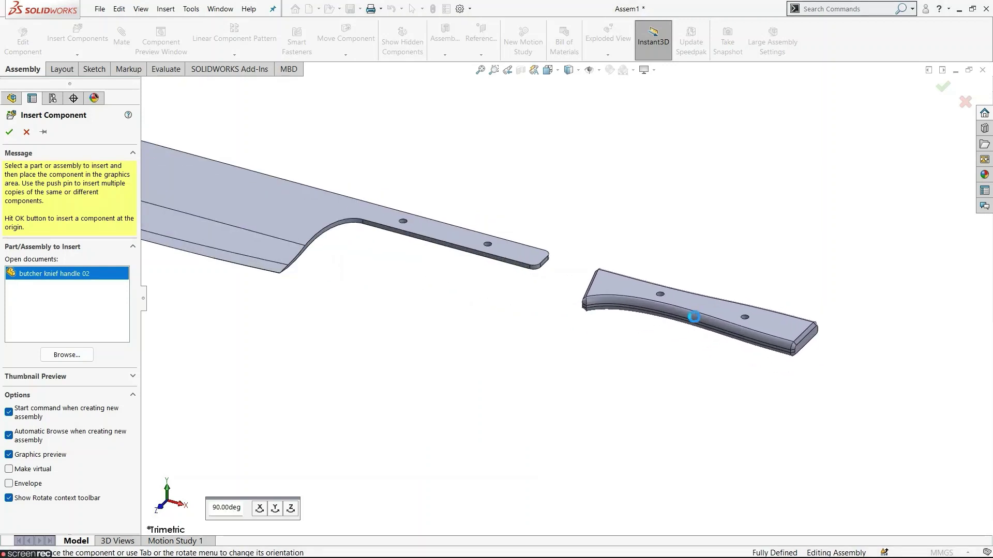
click(694, 317)
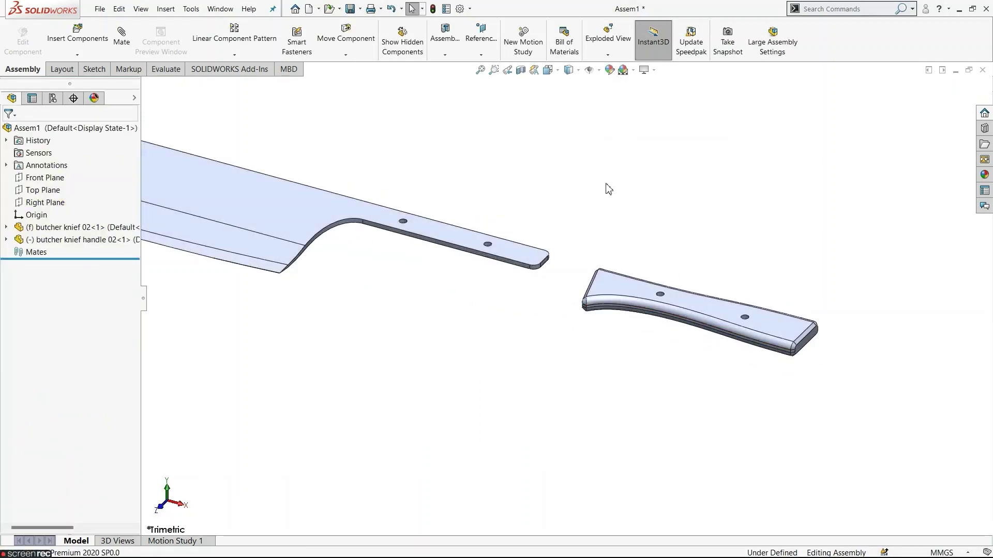
middle_drag(581, 263, 637, 370)
scroll(594, 135, down, 2)
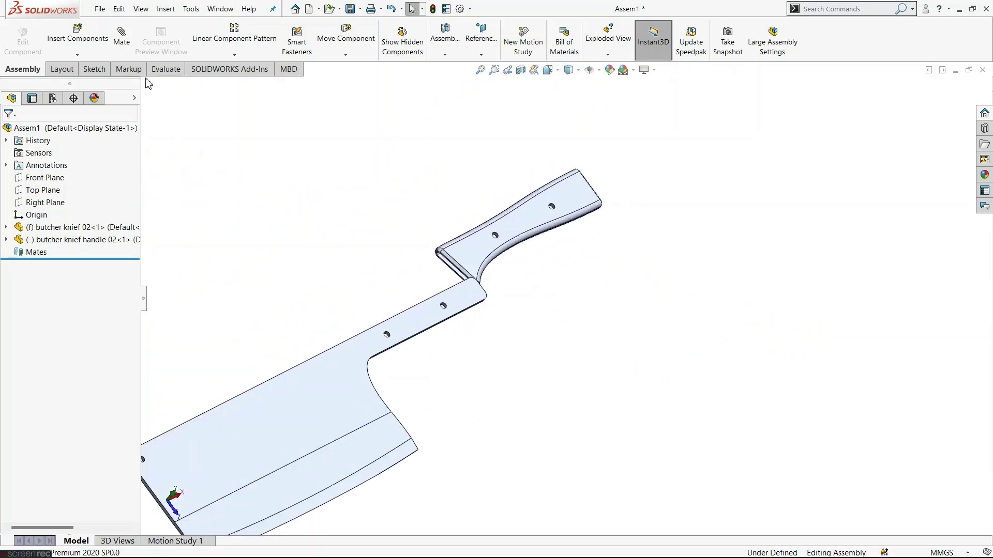
Step: Start a Width mate and select both side faces of the blade tang
click(130, 56)
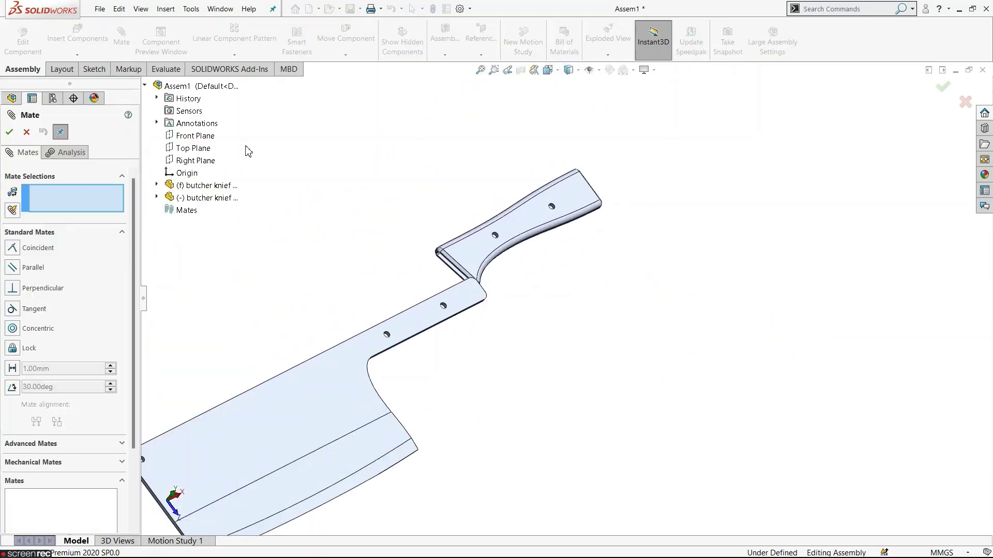
scroll(81, 321, down, 3)
click(49, 343)
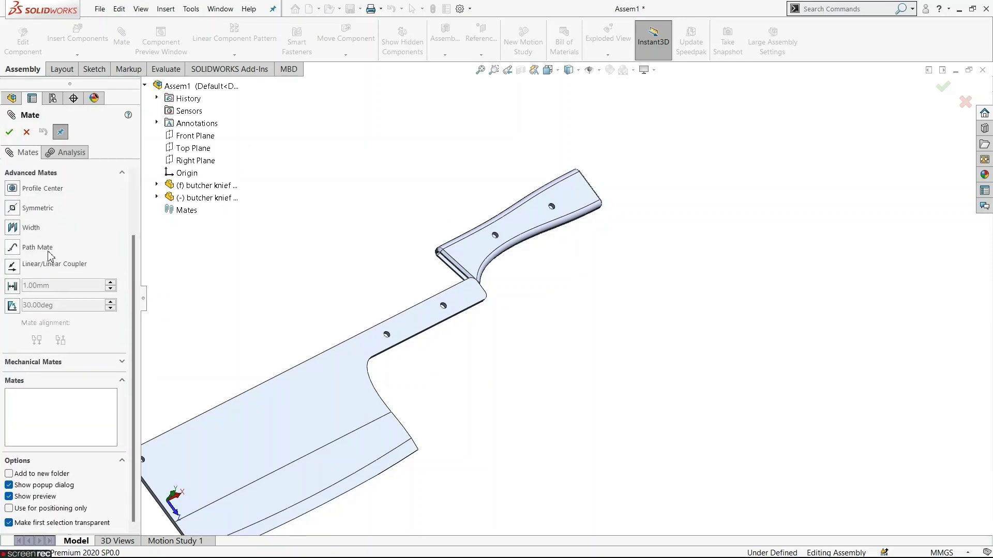
click(15, 231)
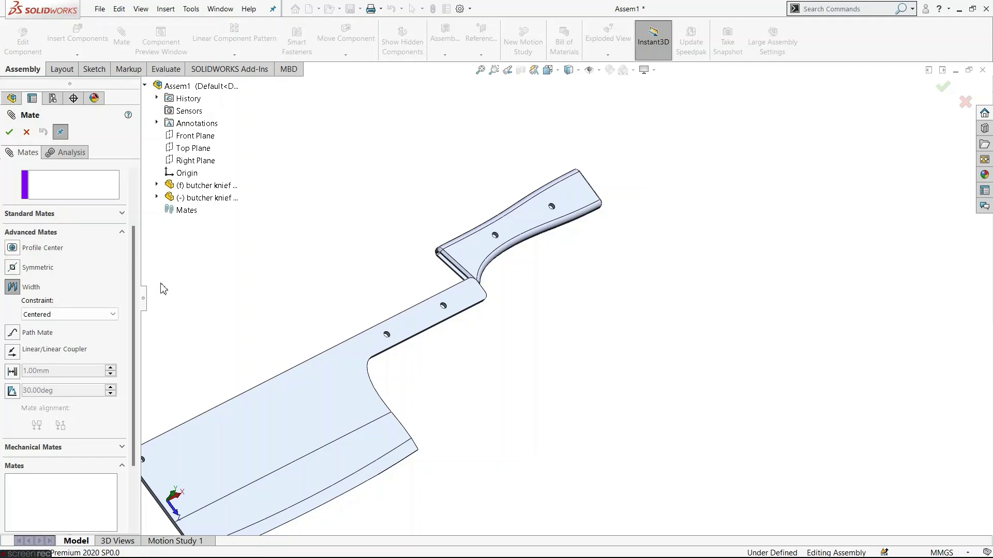
middle_drag(325, 274, 352, 219)
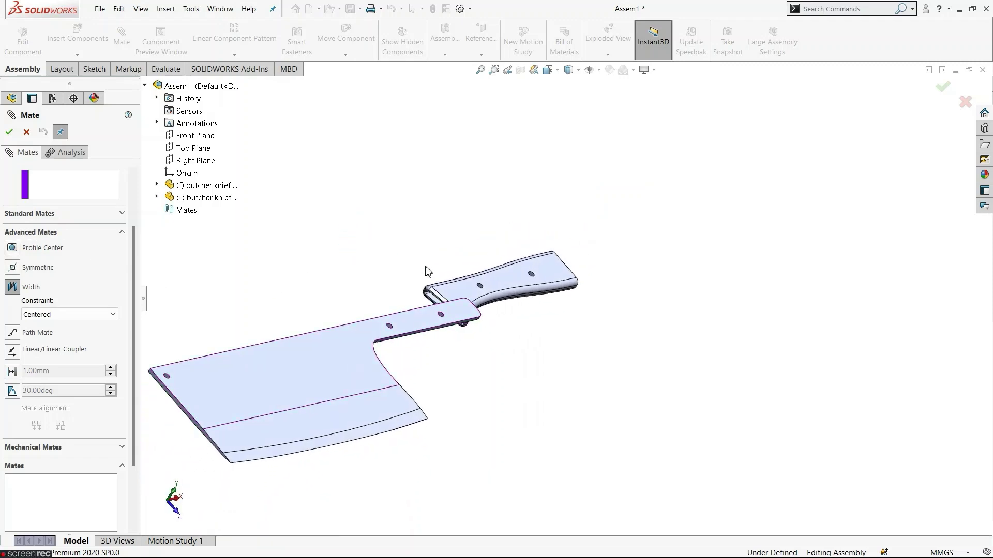
scroll(428, 271, down, 2)
click(420, 345)
middle_drag(472, 439, 455, 224)
click(417, 381)
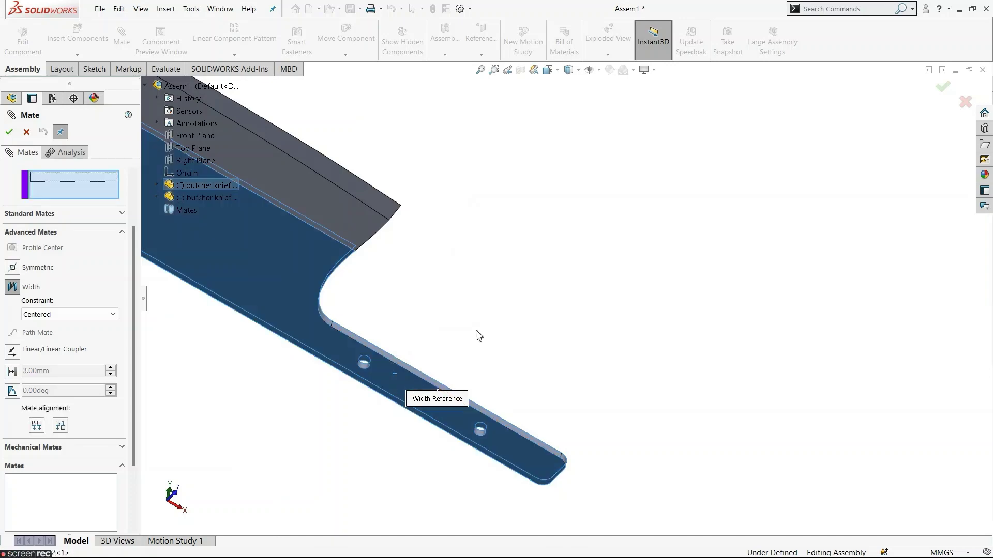
Step: Select the handle's two inner faces and apply the Width1 mate
middle_drag(476, 337, 537, 346)
scroll(537, 344, down, 5)
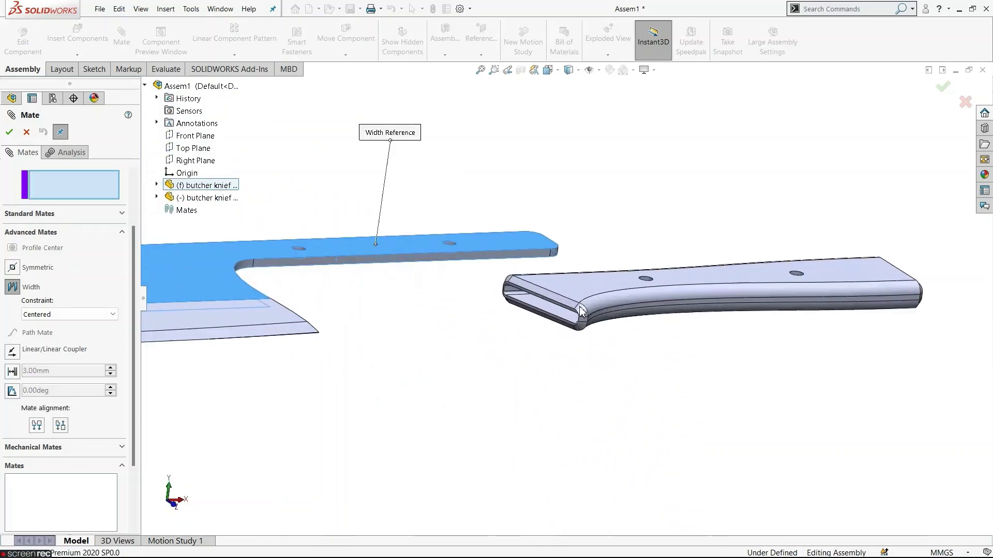
click(535, 343)
middle_drag(528, 414, 533, 362)
scroll(517, 393, up, 6)
click(517, 392)
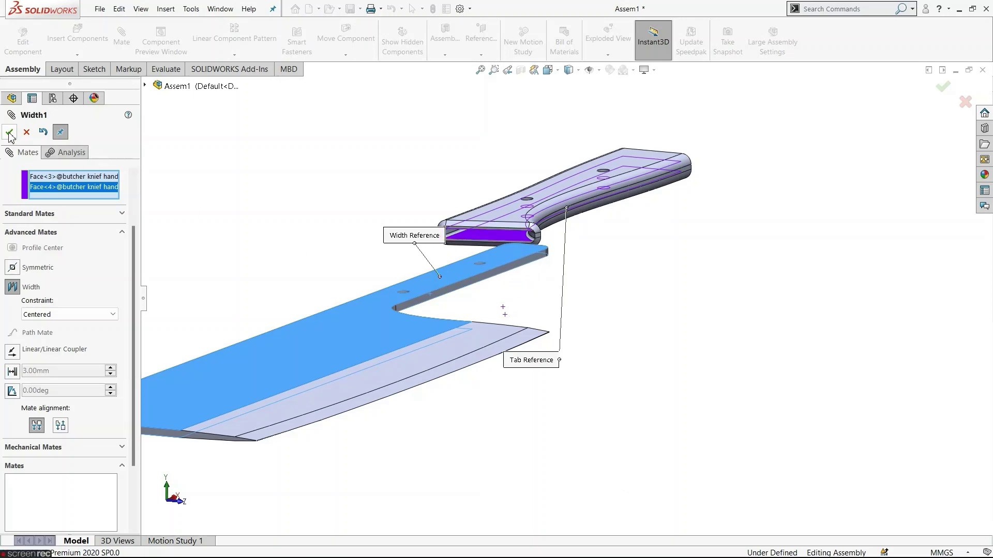
key(Return)
scroll(450, 281, down, 3)
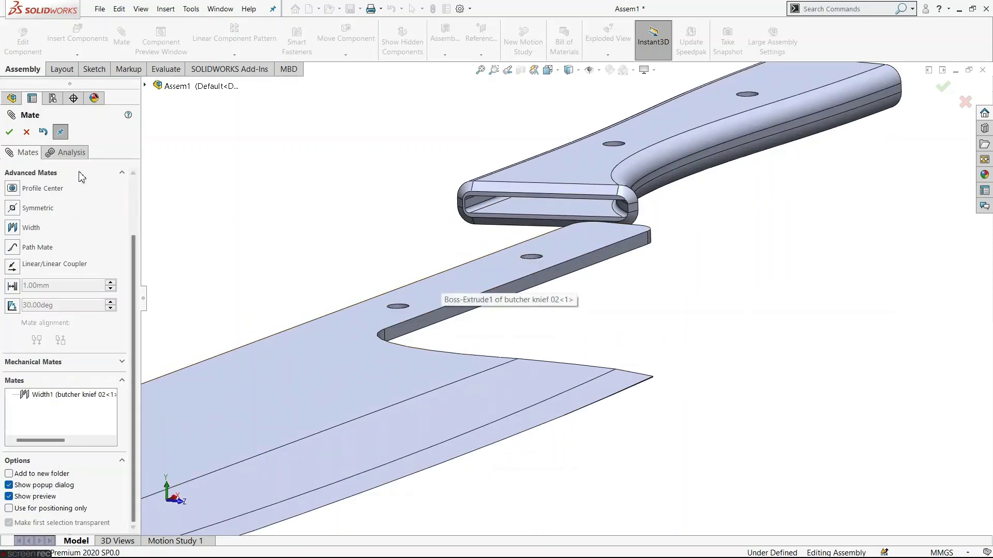
Step: Add a Concentric mate between a blade tang hole and a handle hole
scroll(80, 206, up, 2)
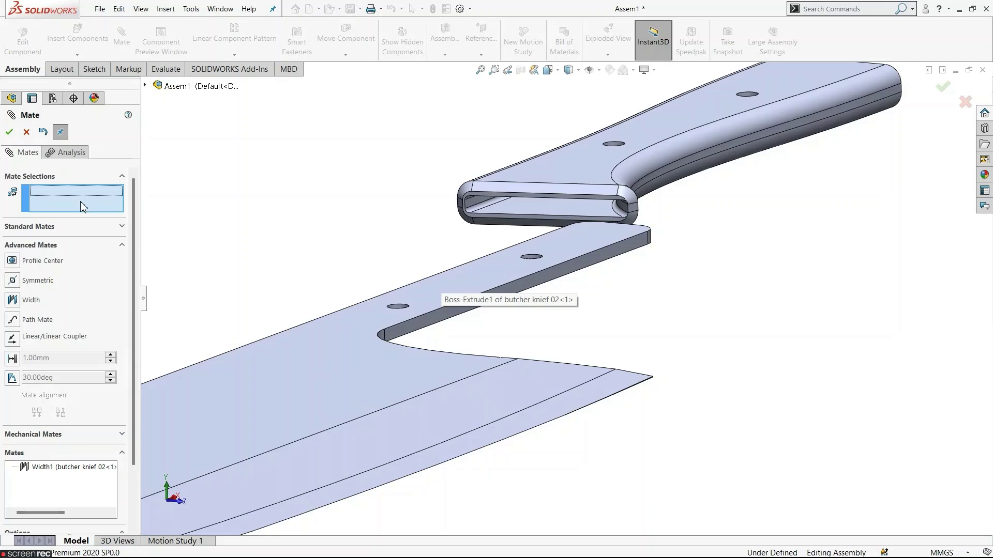
click(32, 231)
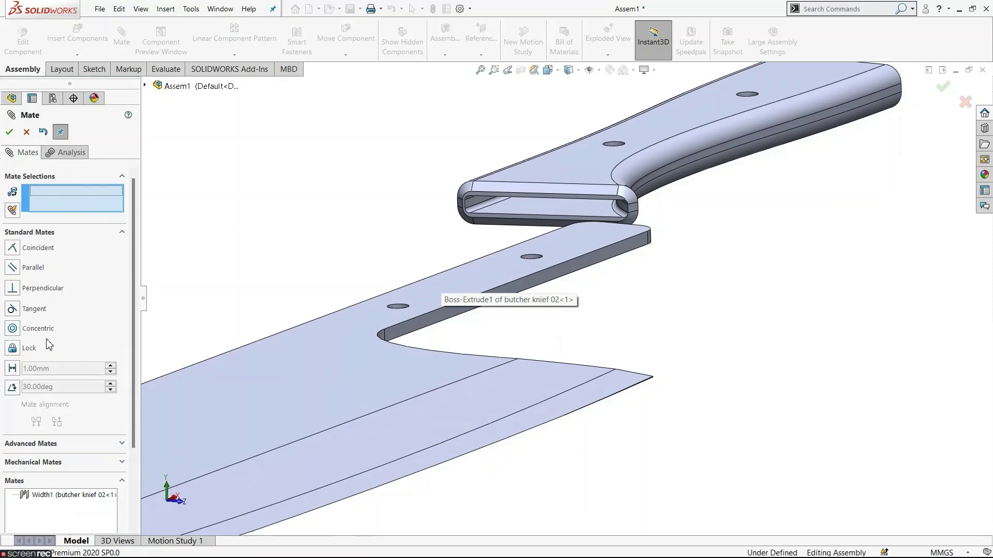
click(12, 329)
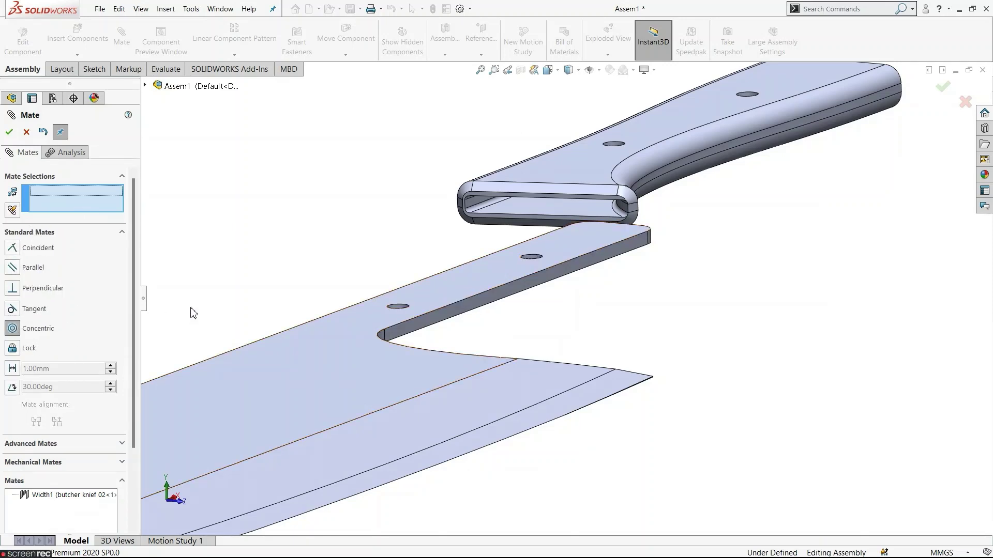
scroll(414, 274, down, 3)
click(381, 322)
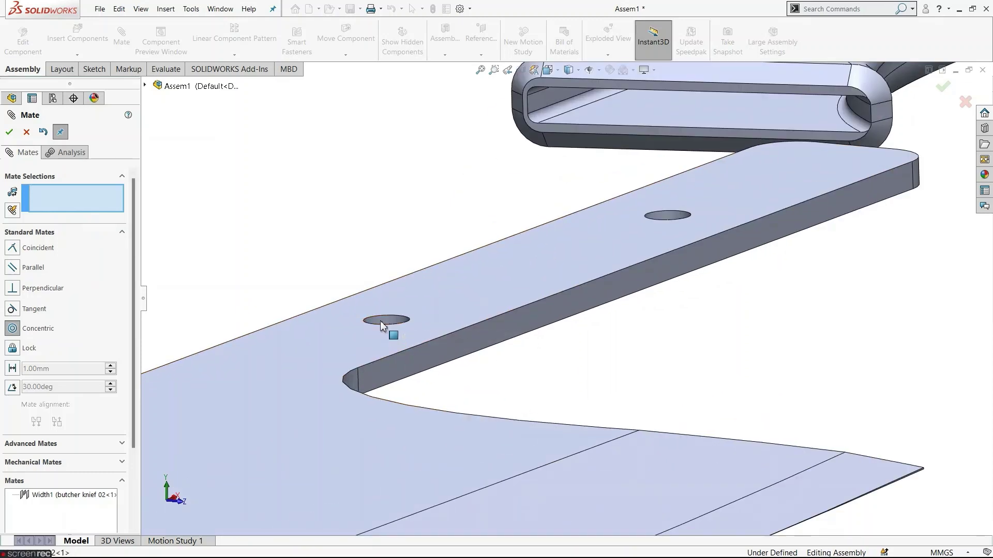
scroll(674, 376, up, 5)
scroll(729, 206, down, 5)
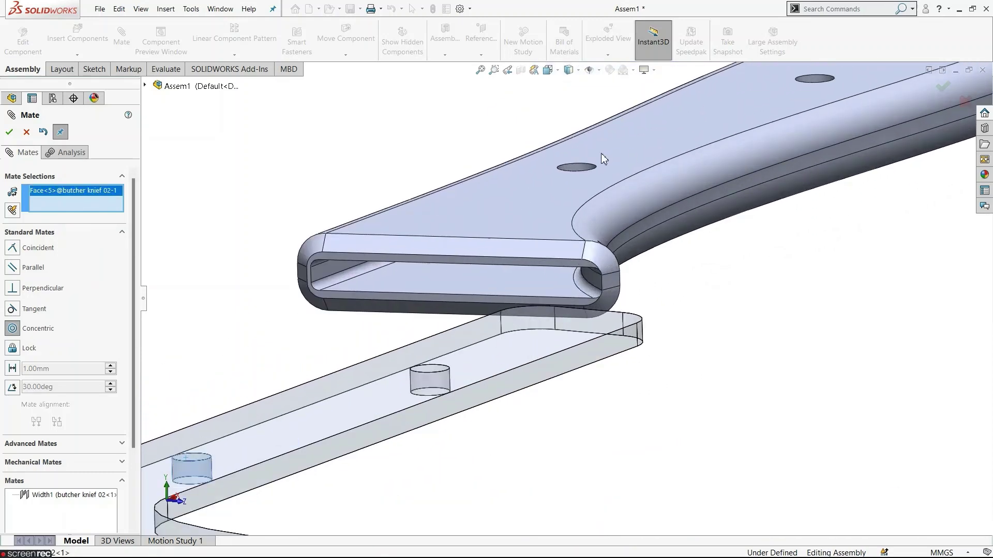
click(581, 173)
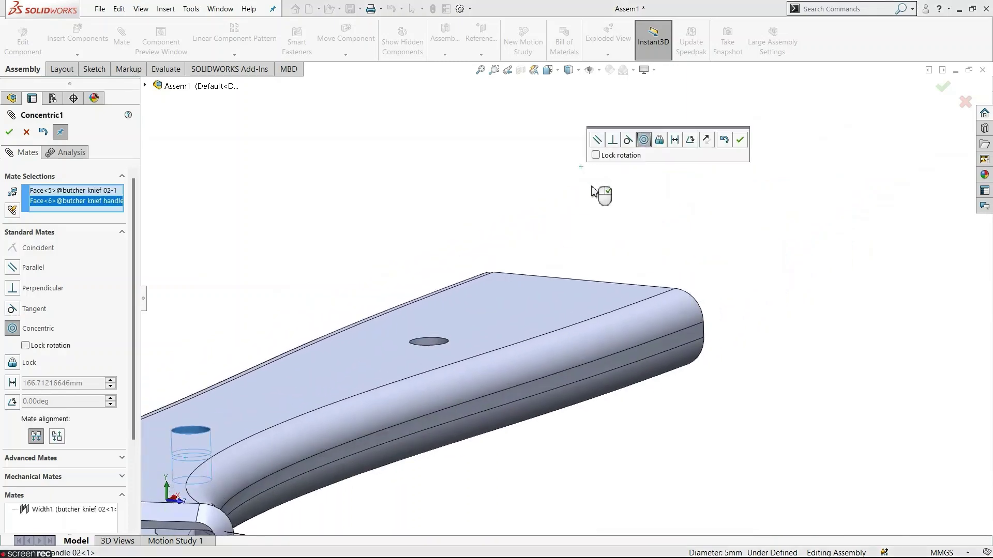
scroll(644, 336, up, 3)
middle_drag(645, 336, 678, 314)
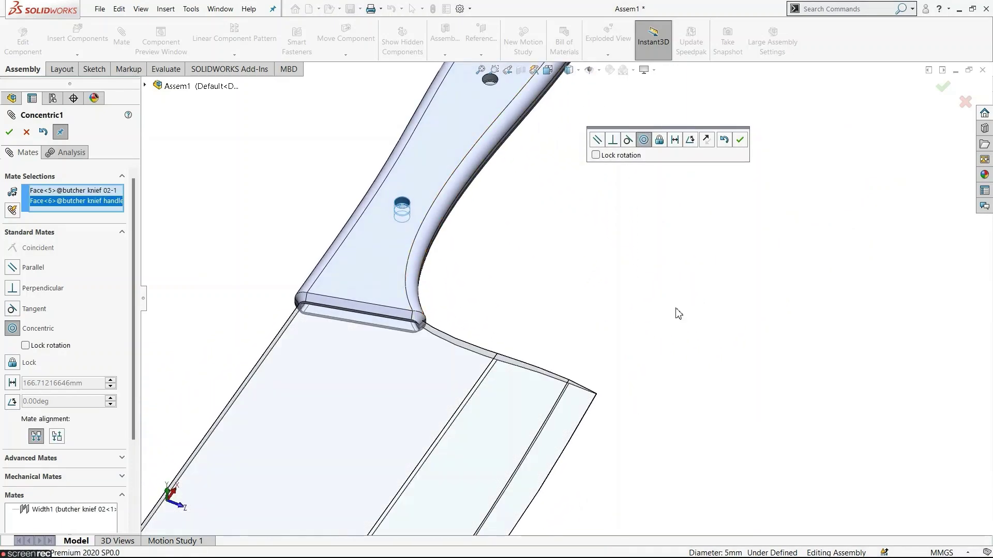
middle_drag(662, 250, 633, 383)
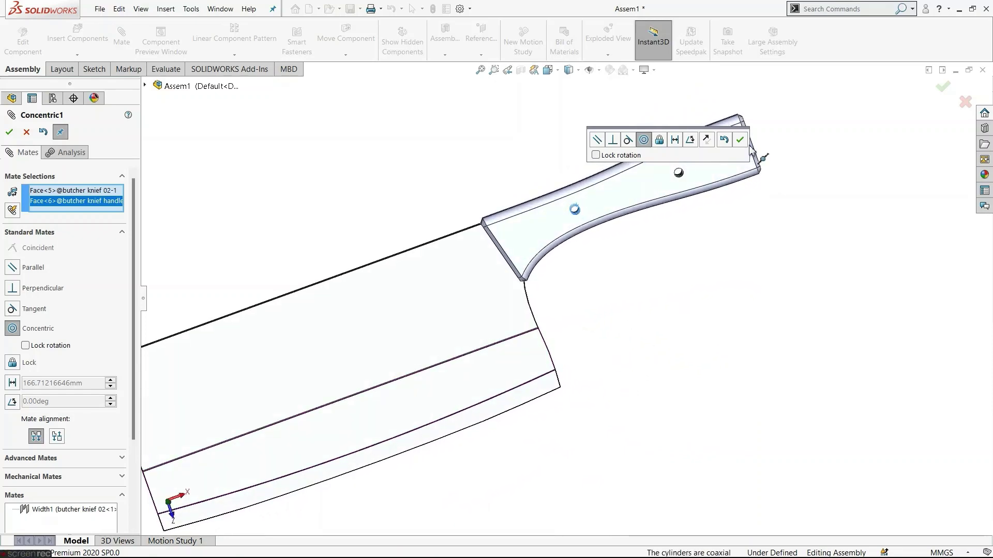
click(740, 141)
scroll(669, 319, up, 2)
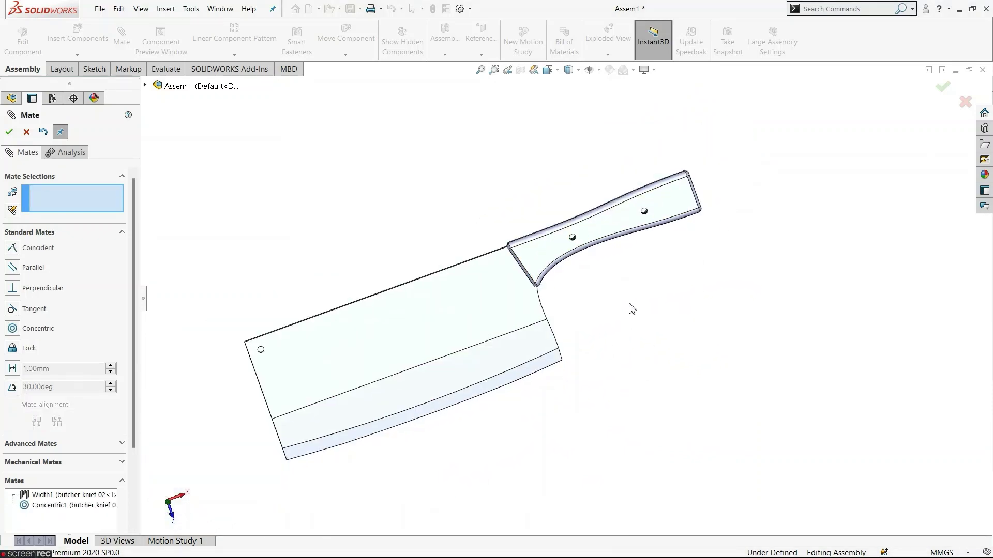
Step: Close the Mate command and view the assembled cleaver from the Front, then tilted
click(8, 133)
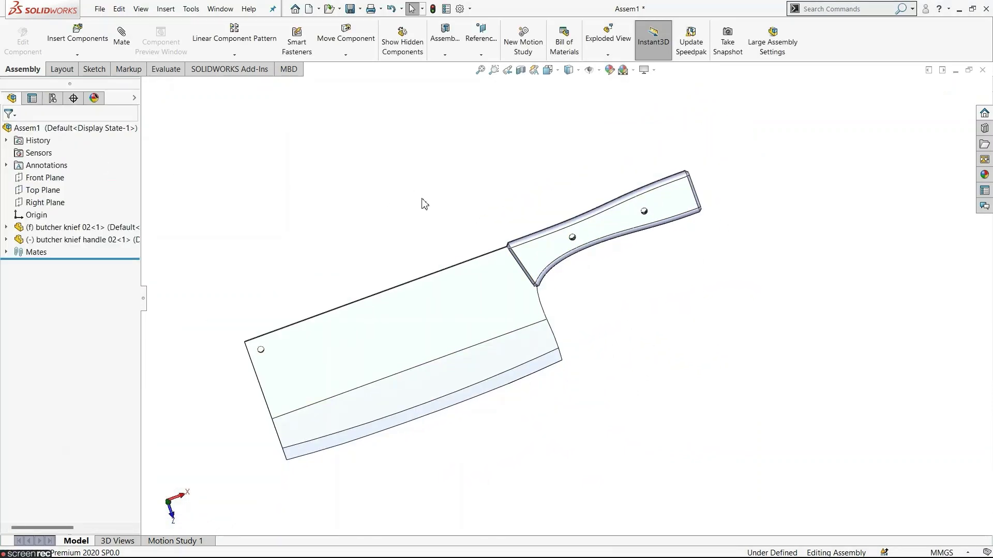
middle_drag(422, 201, 445, 198)
key(space)
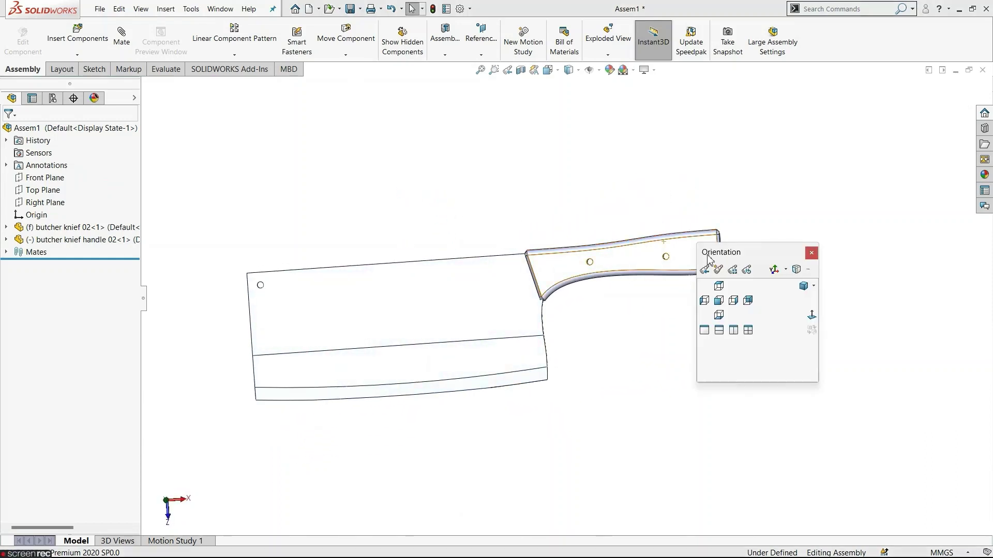
click(812, 318)
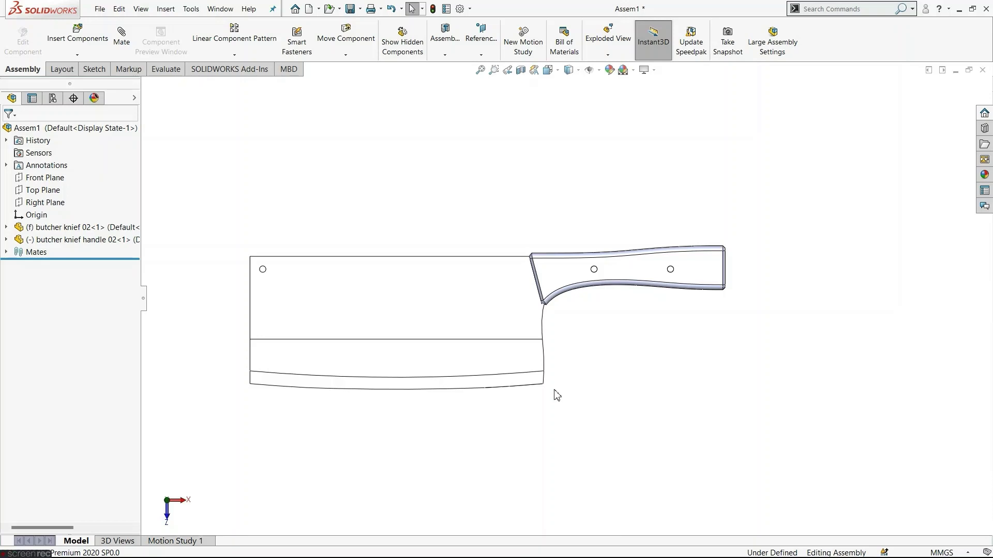
middle_drag(556, 395, 578, 417)
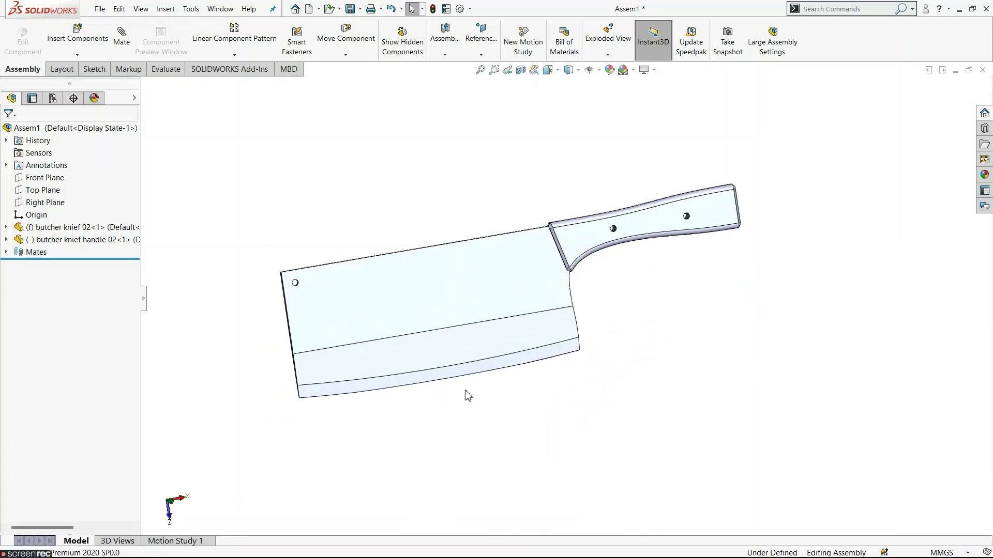